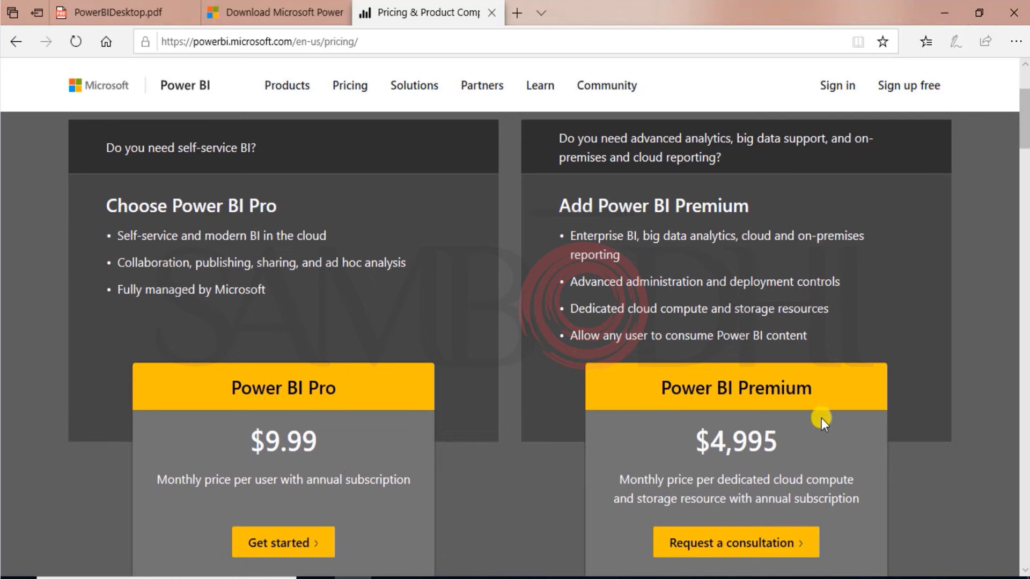
Step: Review the Power BI Pro and Premium pricing, and open the Power BI Desktop product page
scroll(756, 455, down, 1)
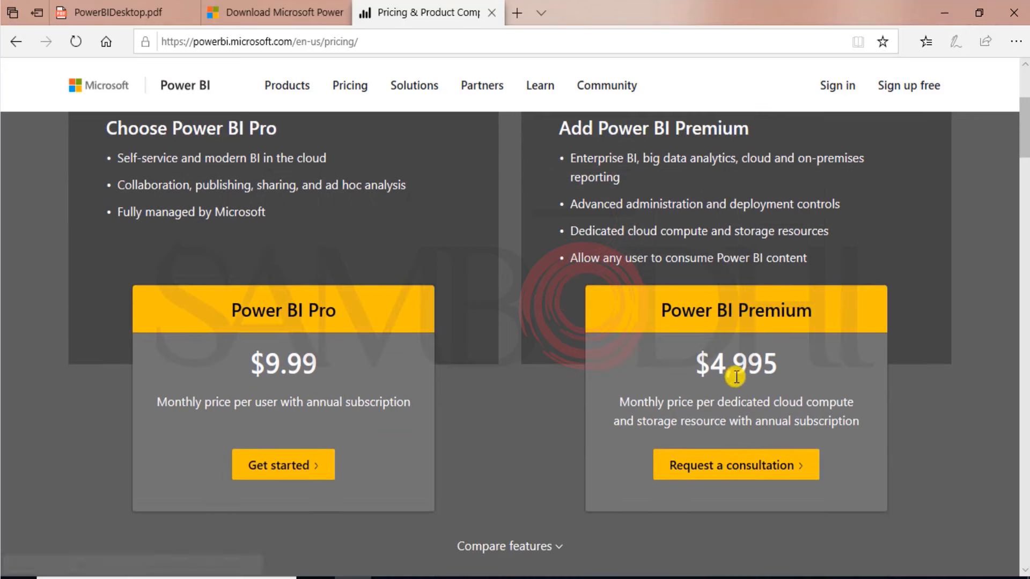
scroll(783, 372, up, 3)
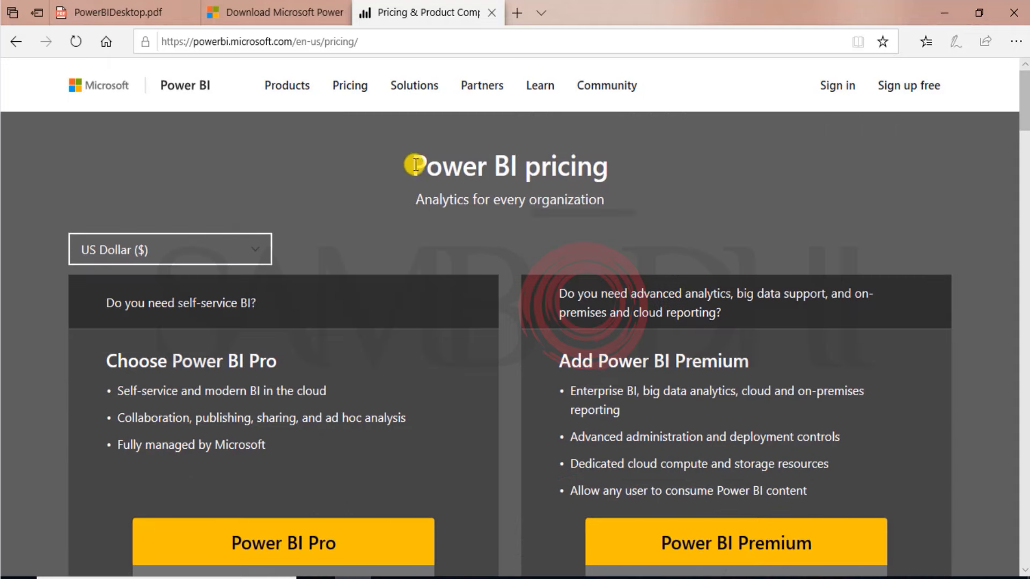
click(309, 94)
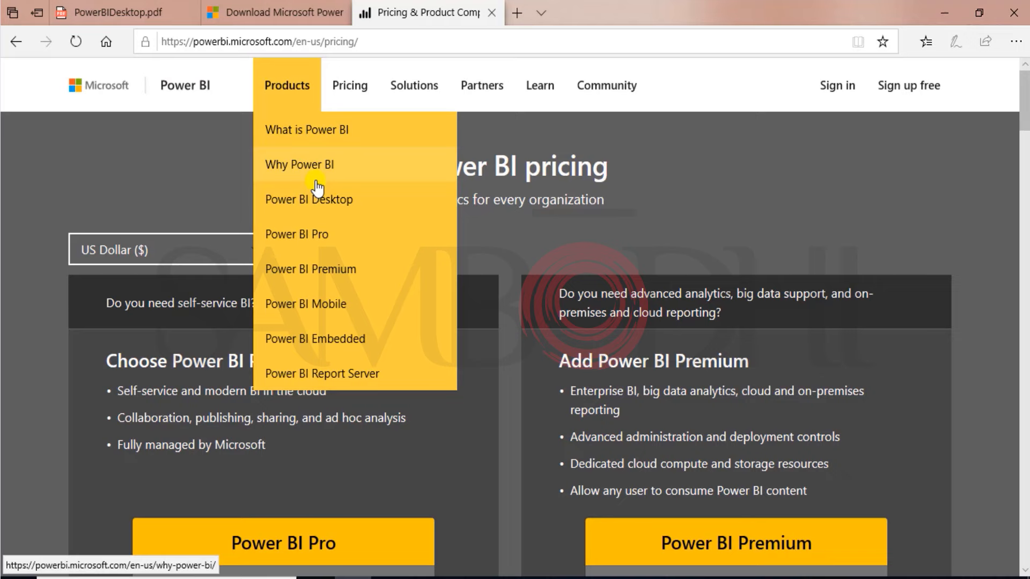
click(304, 201)
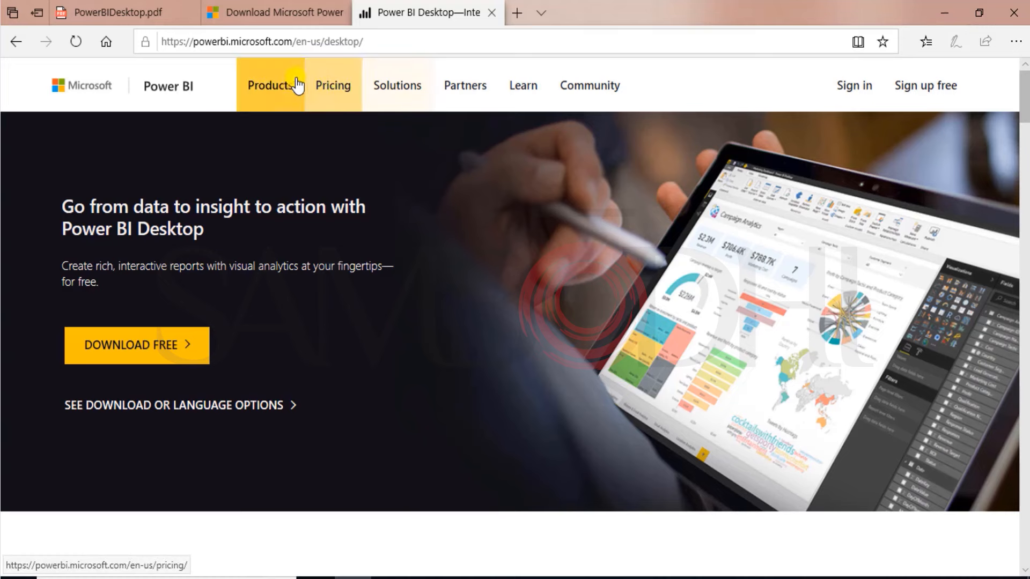
mouse_move(299, 85)
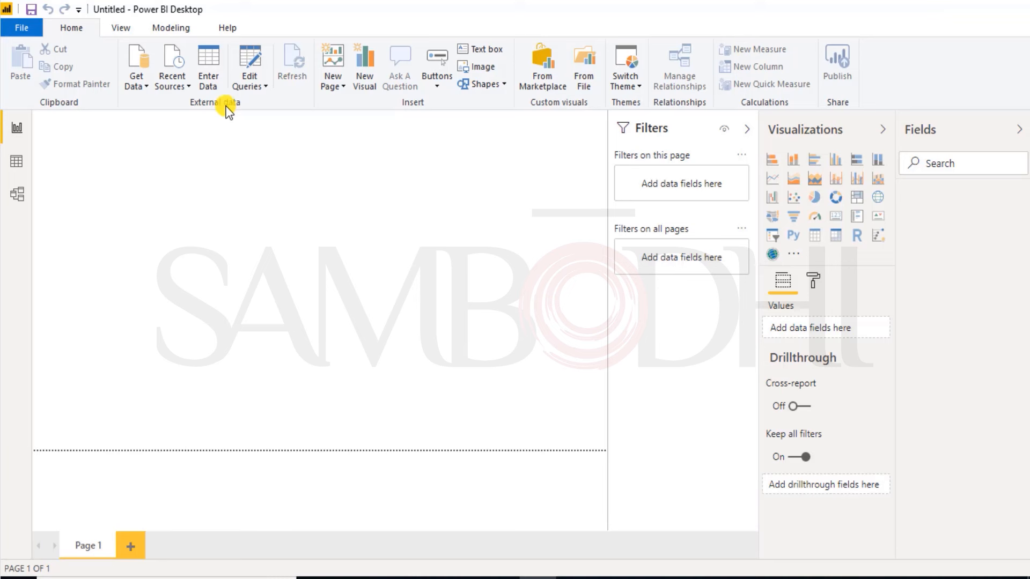
Step: Switch to Power BI Desktop and open the full Get Data list of source connectors
click(143, 88)
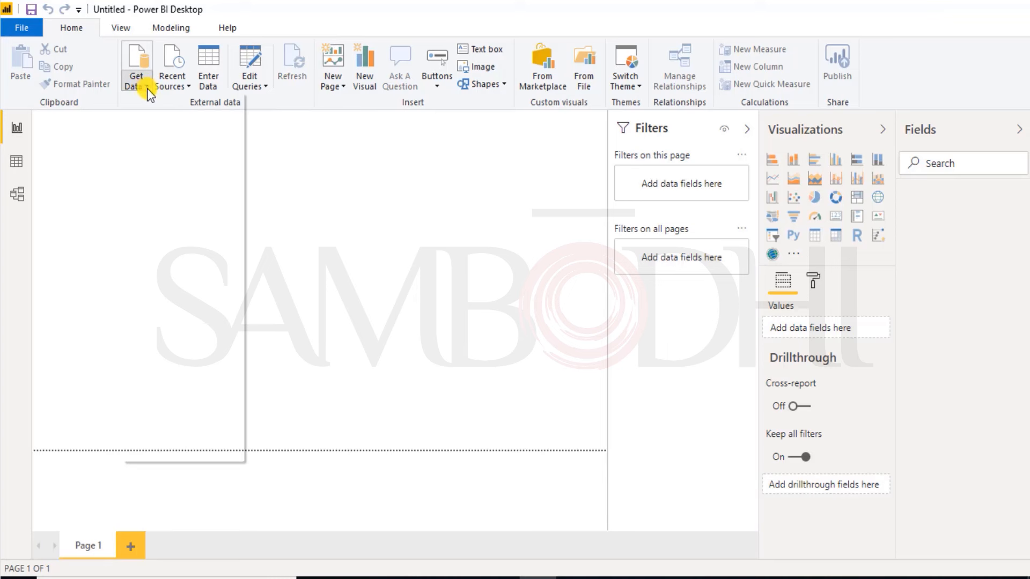
click(147, 88)
click(146, 88)
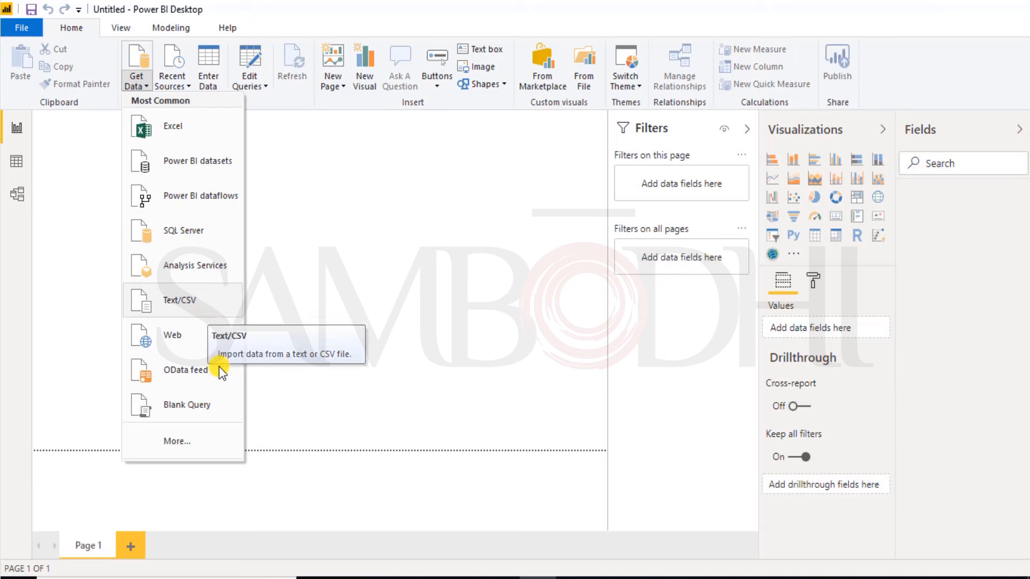
click(173, 445)
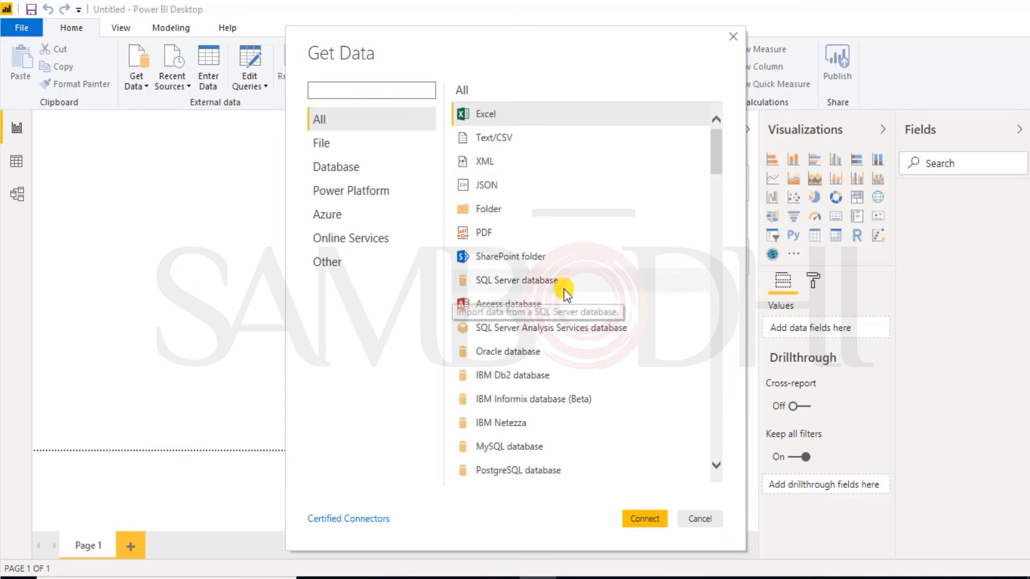
Step: Look through the available data source connectors, covering files, databases, Azure, Power Platform and online services
scroll(565, 301, down, 1)
scroll(569, 291, down, 2)
scroll(569, 291, down, 2)
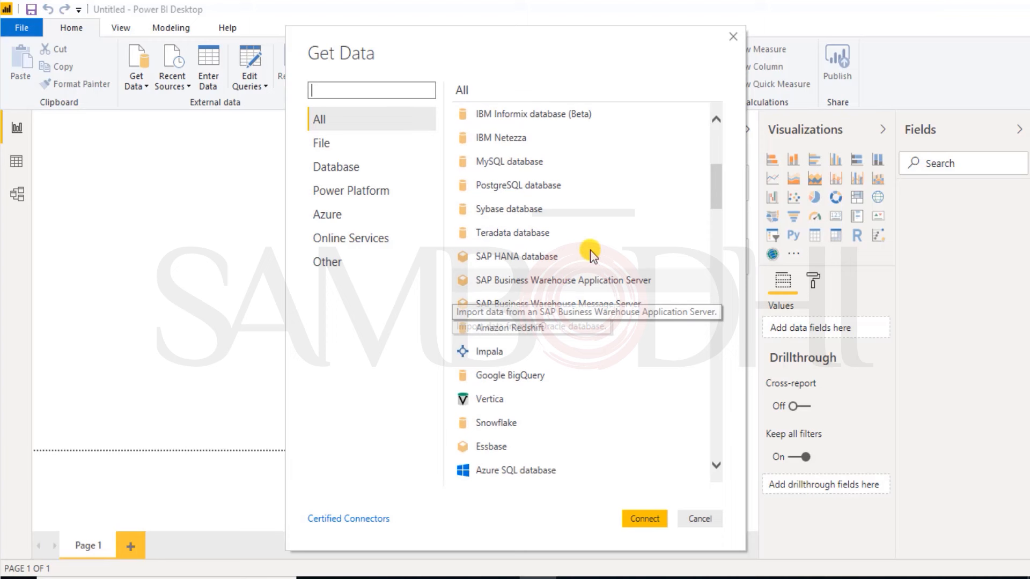
scroll(593, 214, up, 5)
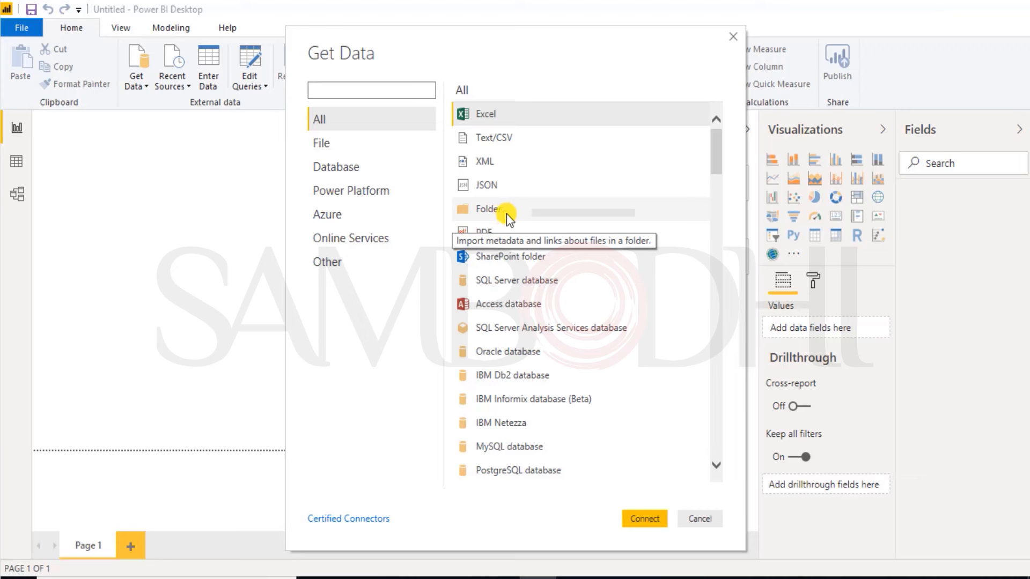
scroll(542, 210, down, 1)
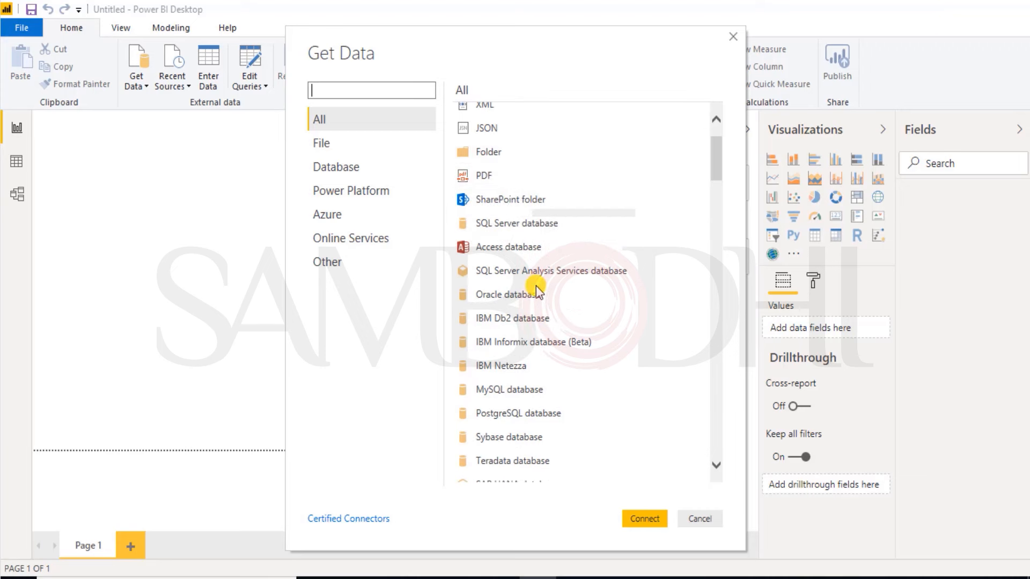
scroll(536, 285, down, 2)
scroll(567, 314, down, 6)
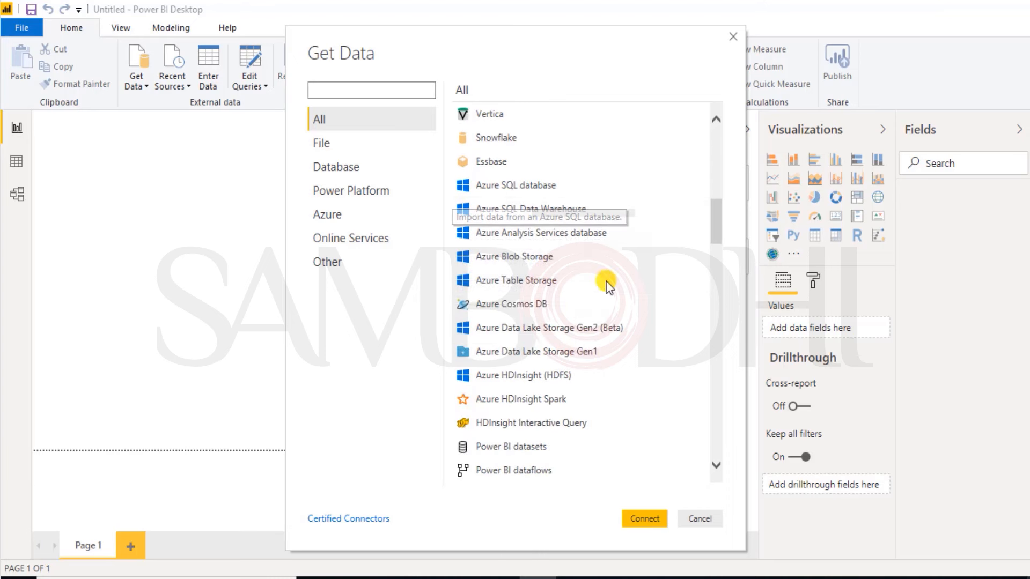
scroll(596, 347, down, 3)
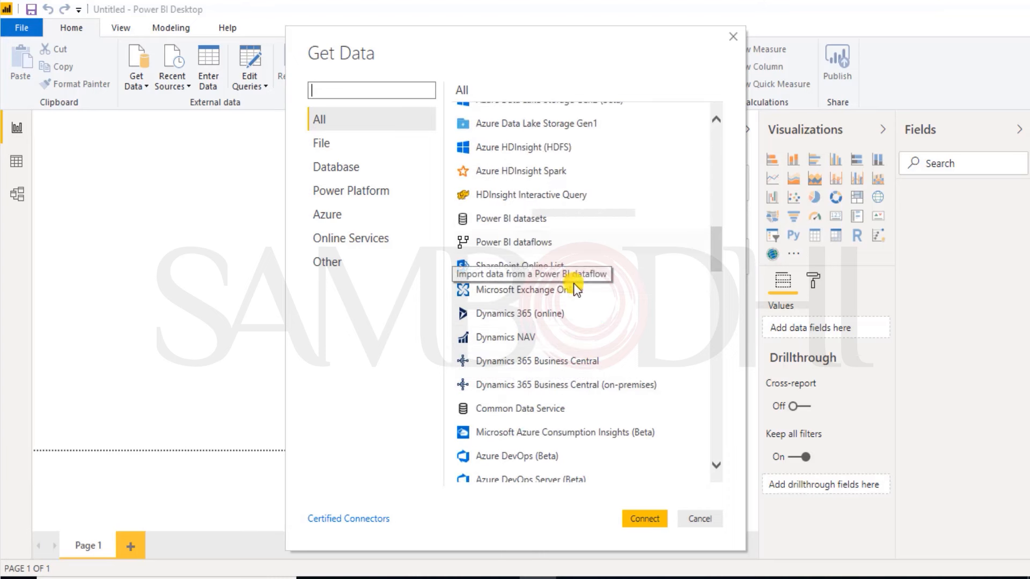
scroll(596, 292, down, 2)
scroll(589, 359, down, 2)
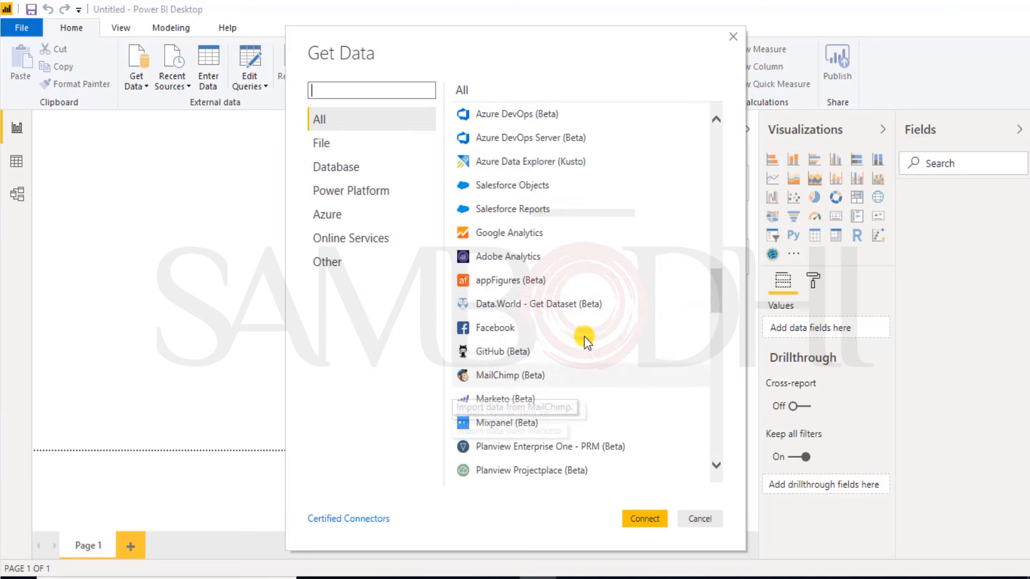
scroll(544, 343, down, 4)
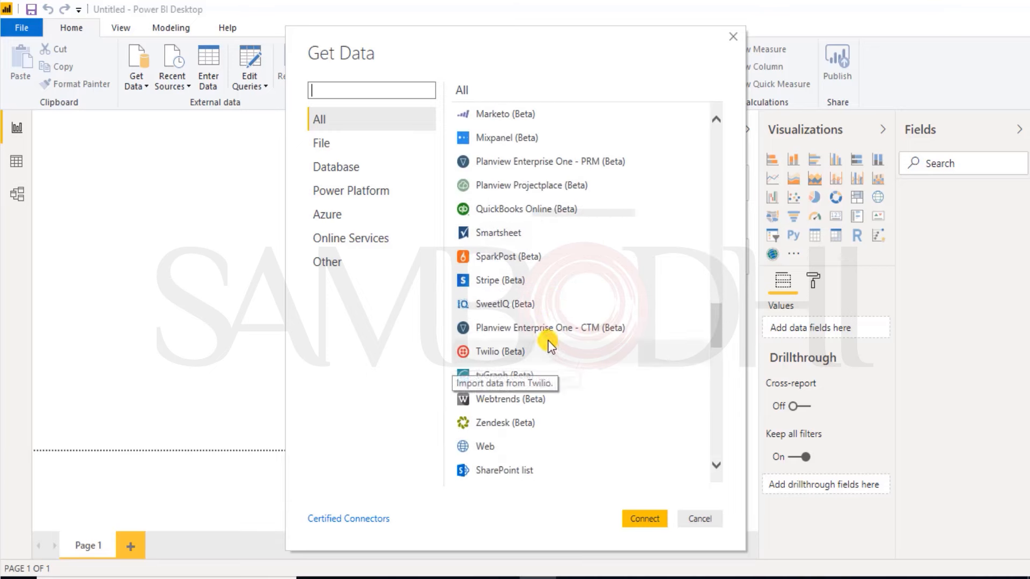
scroll(555, 321, down, 2)
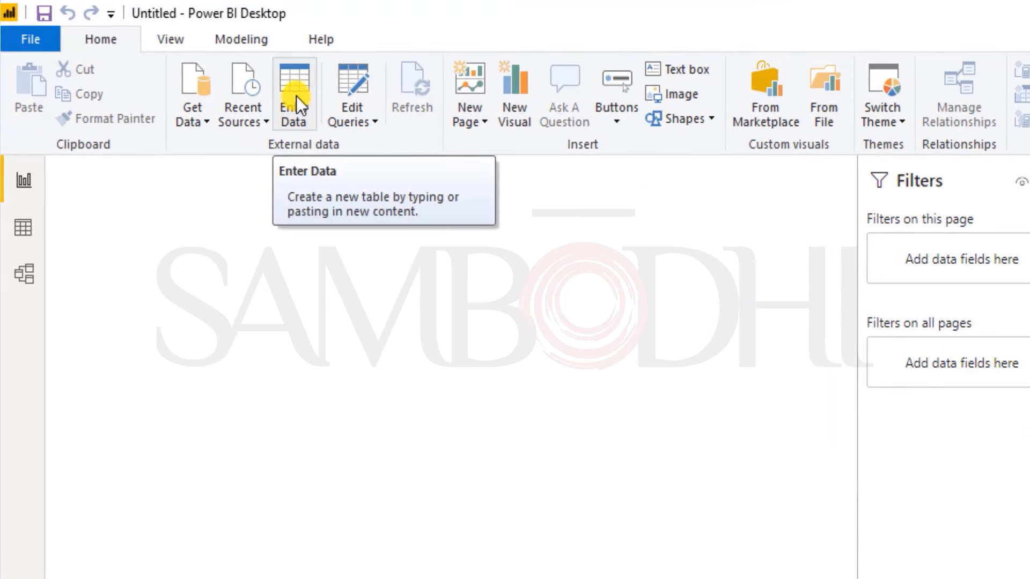
Step: View the Create Table dialog for manual data entry and the Edit Queries options, closing both without changes
click(295, 89)
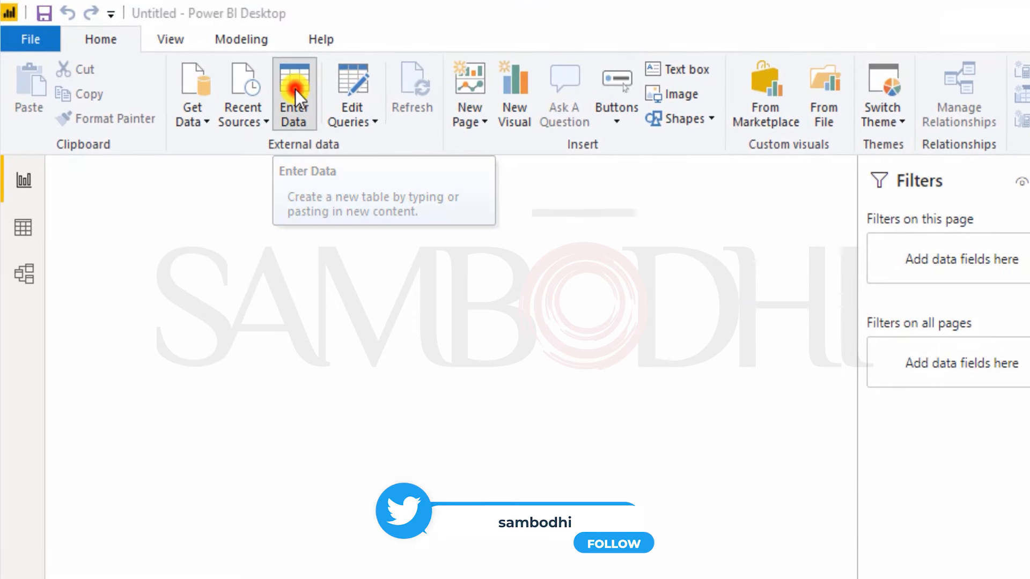
click(295, 89)
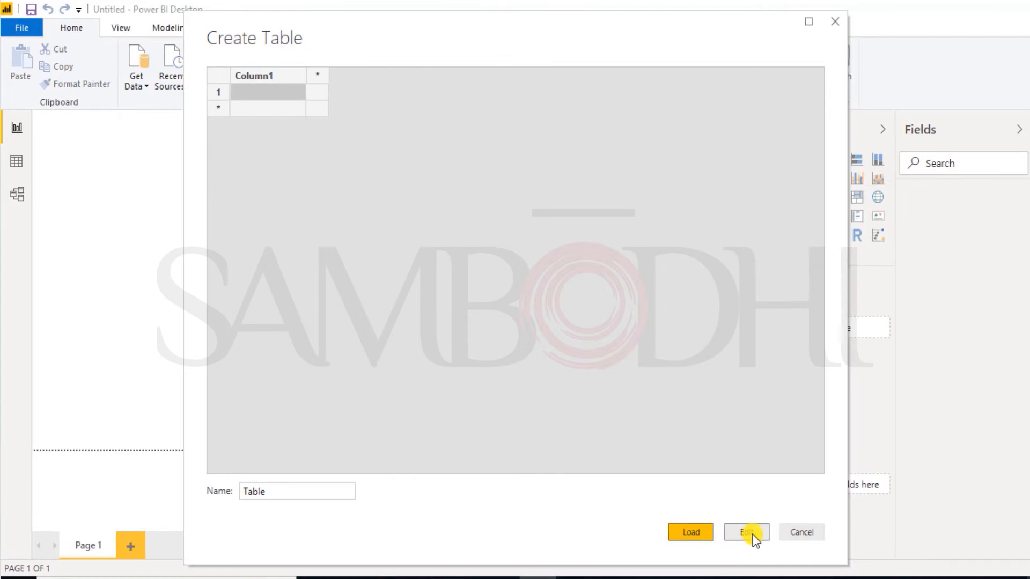
click(793, 537)
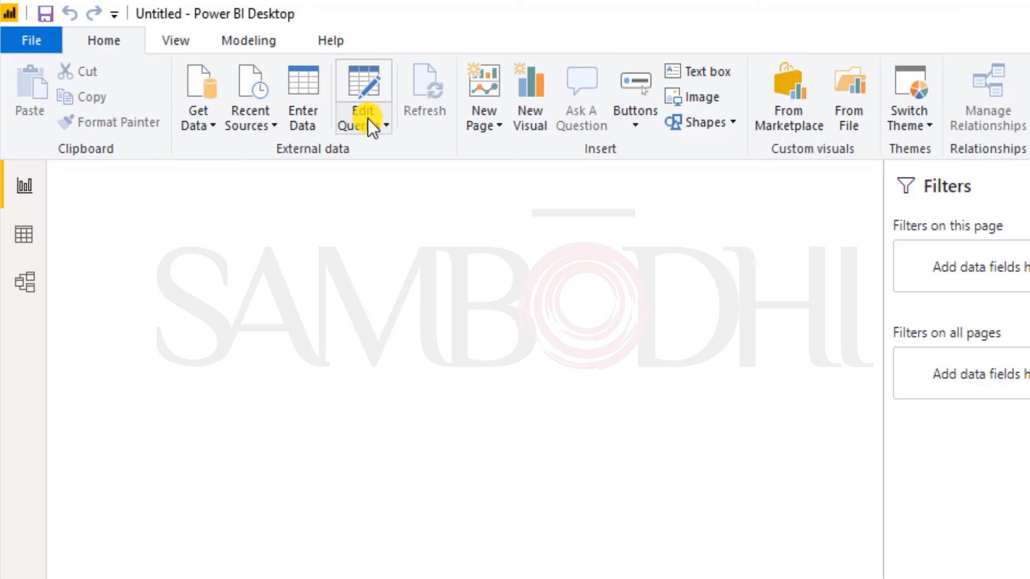
click(369, 120)
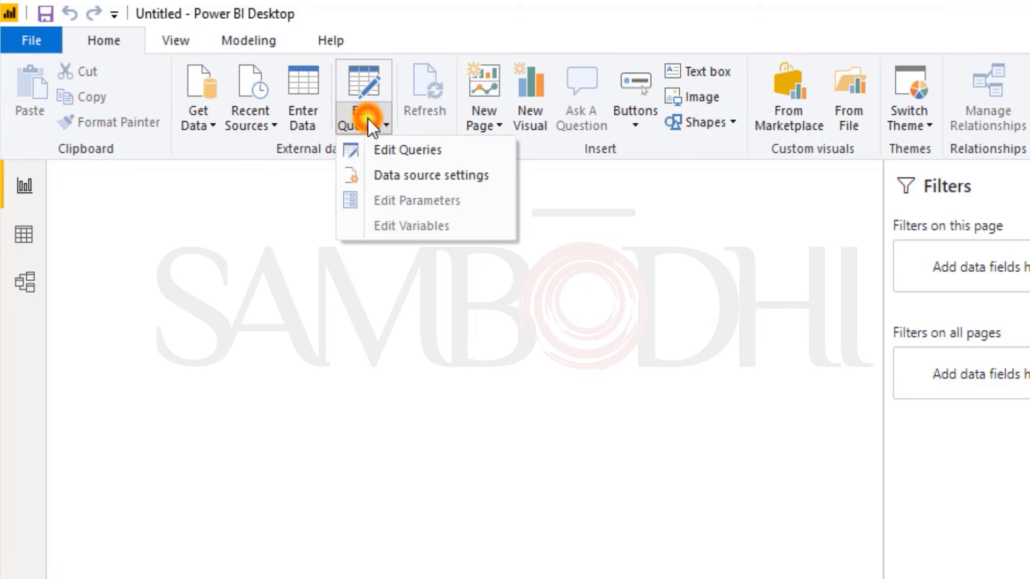
click(688, 288)
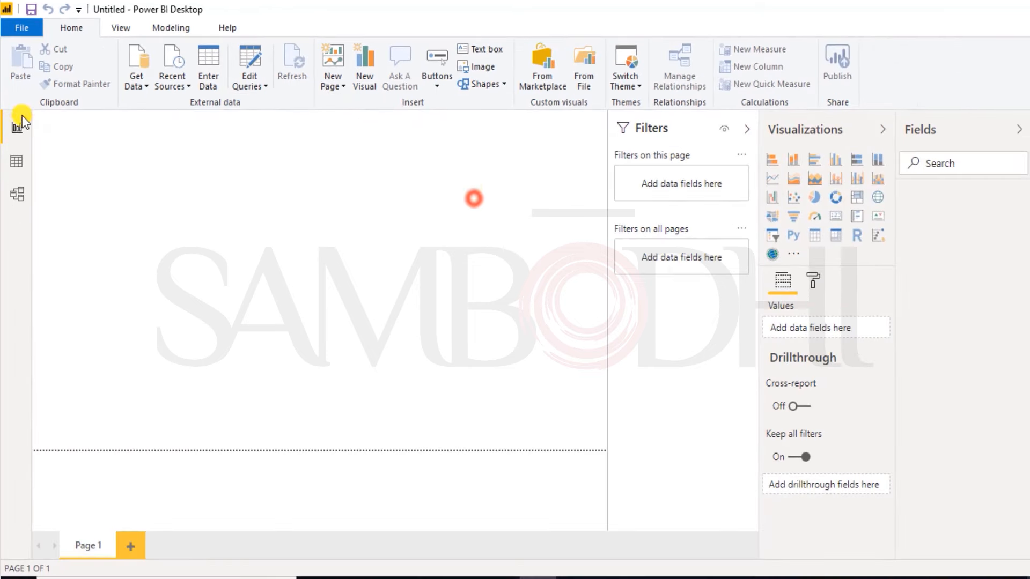
Step: Look at the Report, Data and Model views in turn and return to the Report view
click(18, 128)
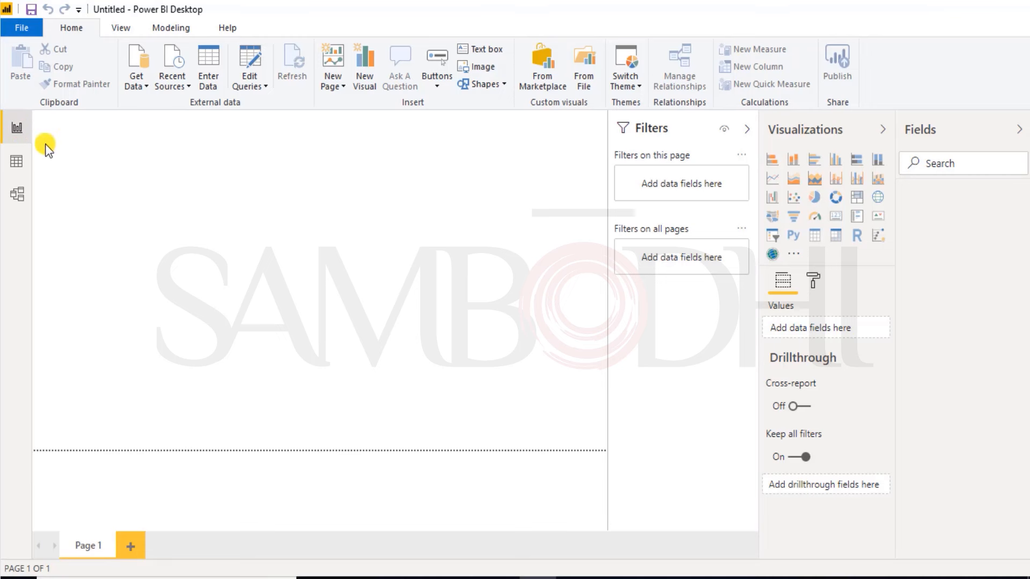
click(19, 167)
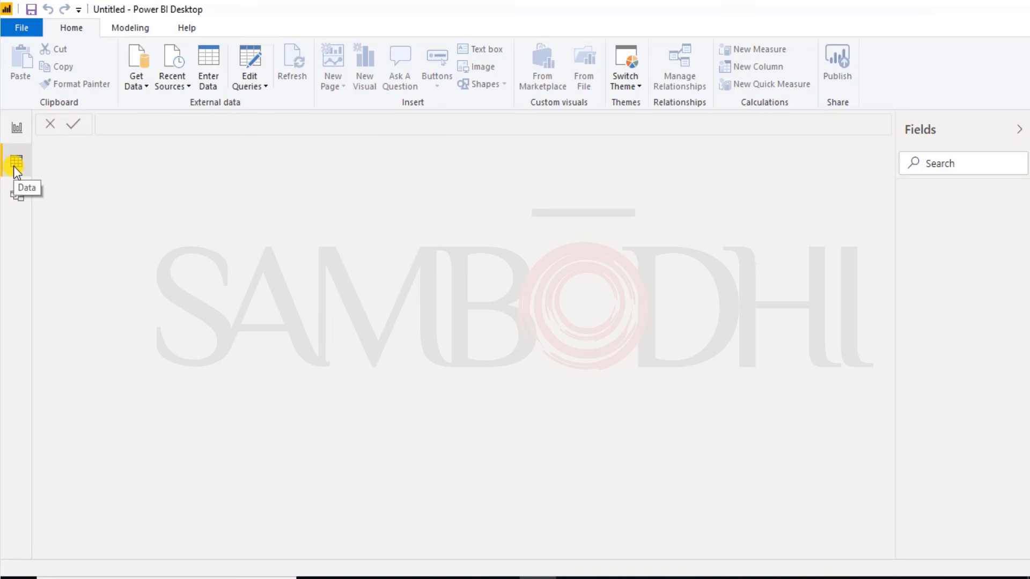
click(20, 196)
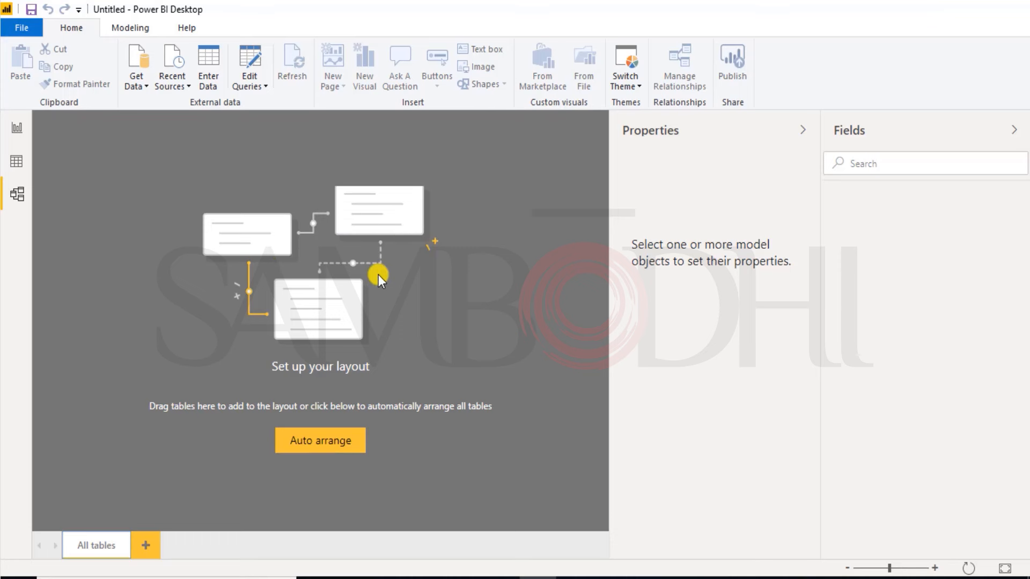
click(18, 131)
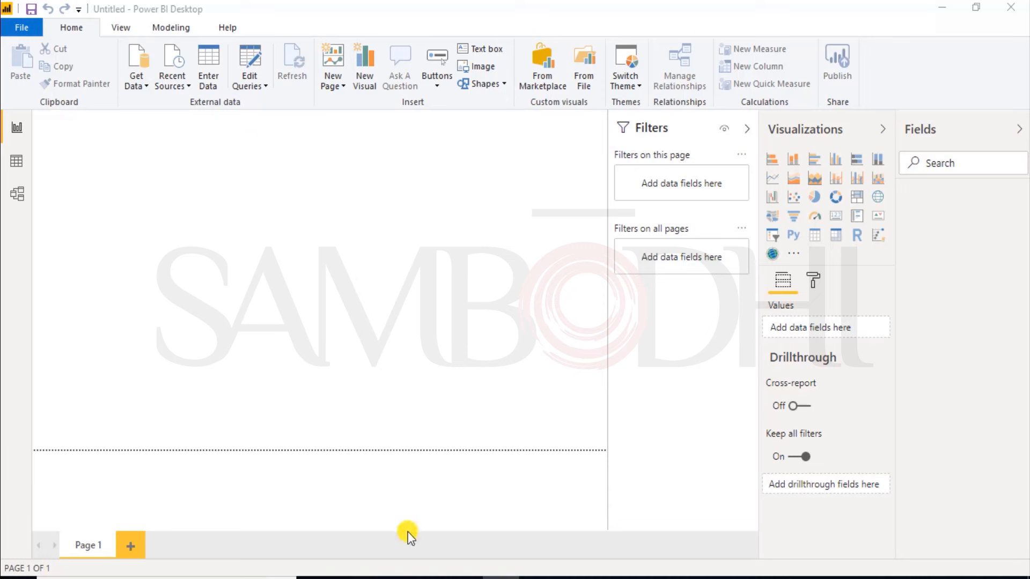
Step: Open the Sales2017 file from the Power BI > database > Start folder in Excel
click(389, 578)
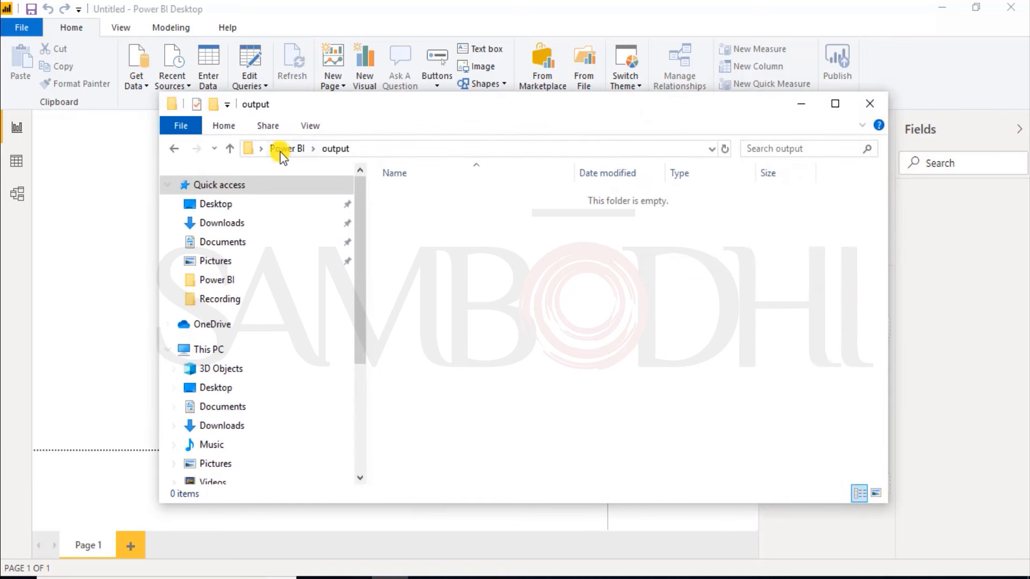
click(279, 149)
double_click(414, 196)
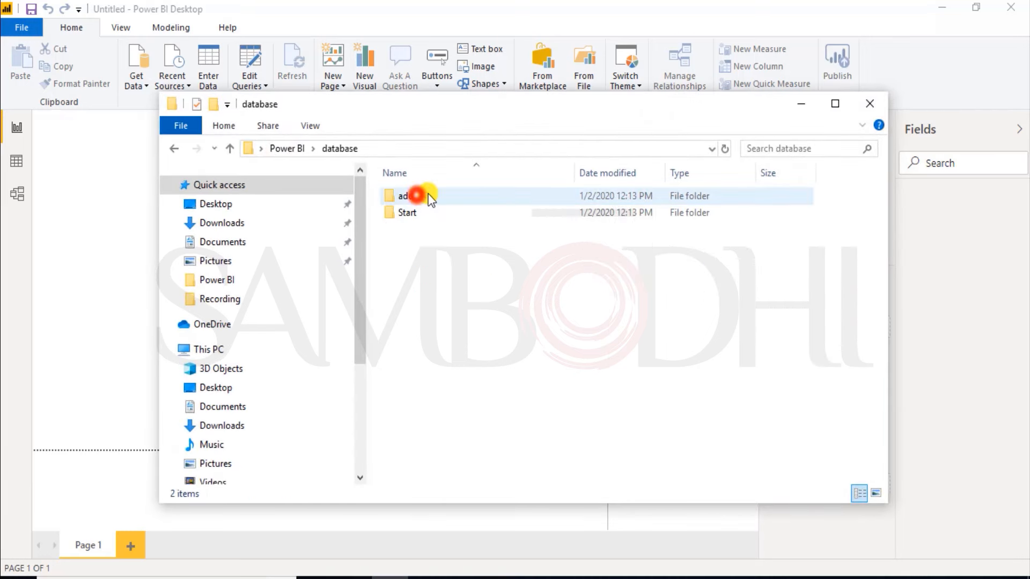
double_click(421, 213)
right_click(427, 197)
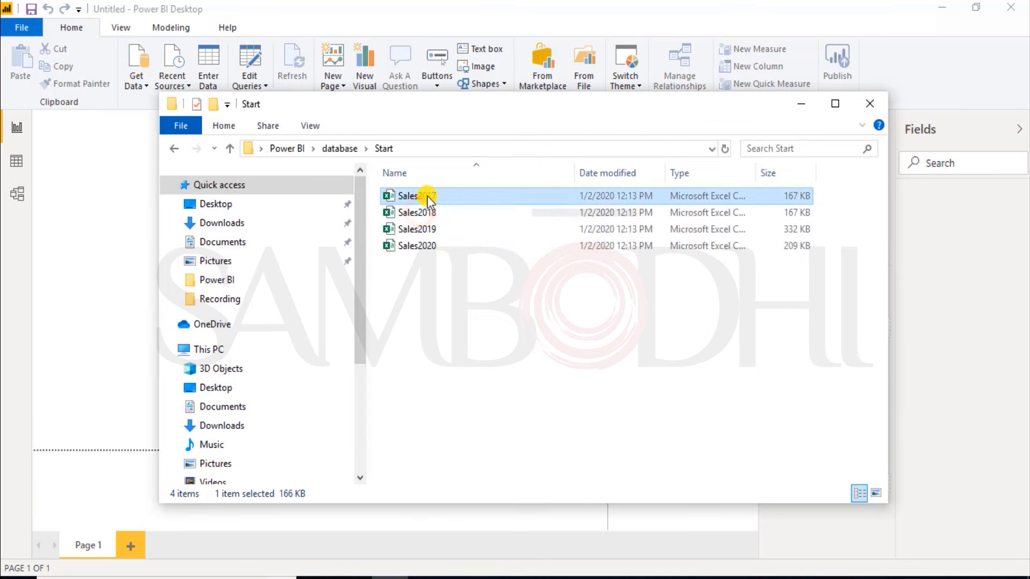
mouse_move(543, 294)
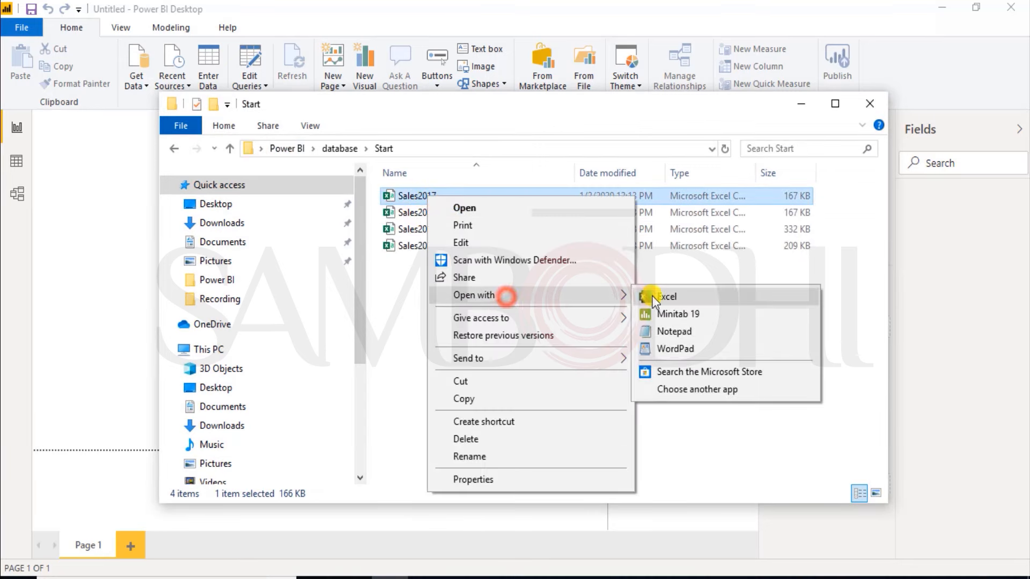
click(652, 295)
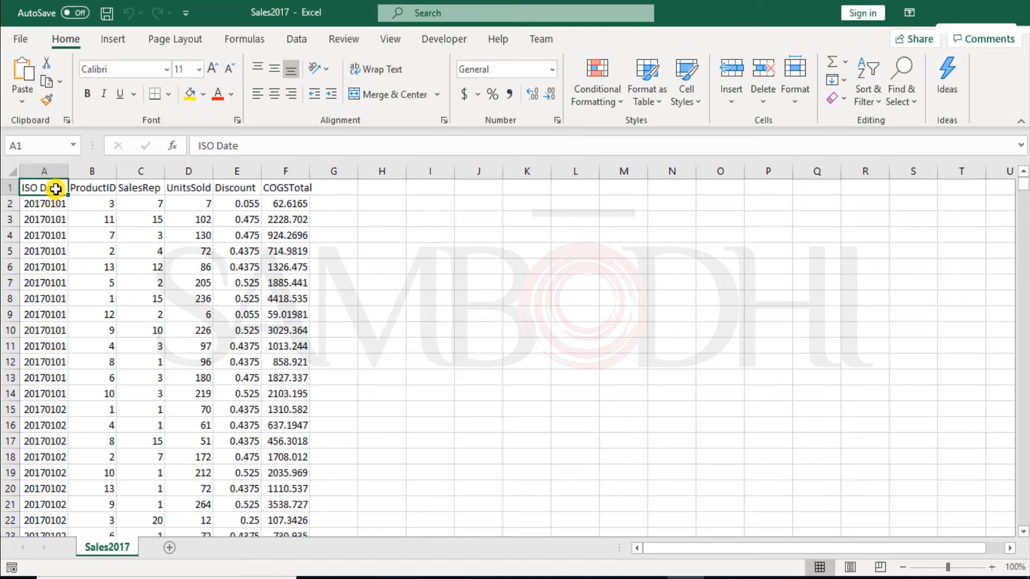
Step: Examine the Sales2017 column headers from ProductID through COGSTotal, the first COGSTotal value and the ISO Date header
click(93, 187)
click(138, 189)
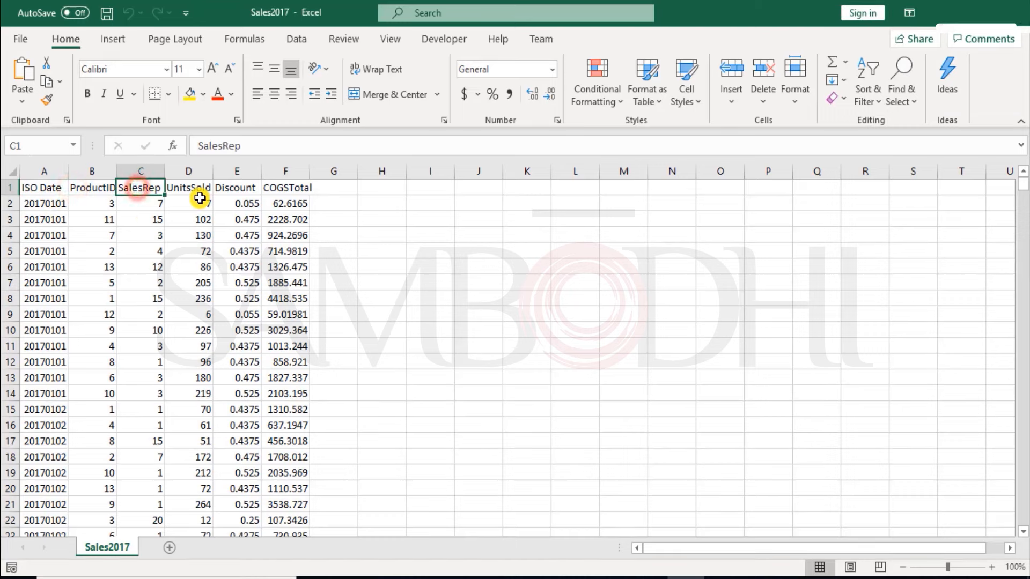
click(199, 189)
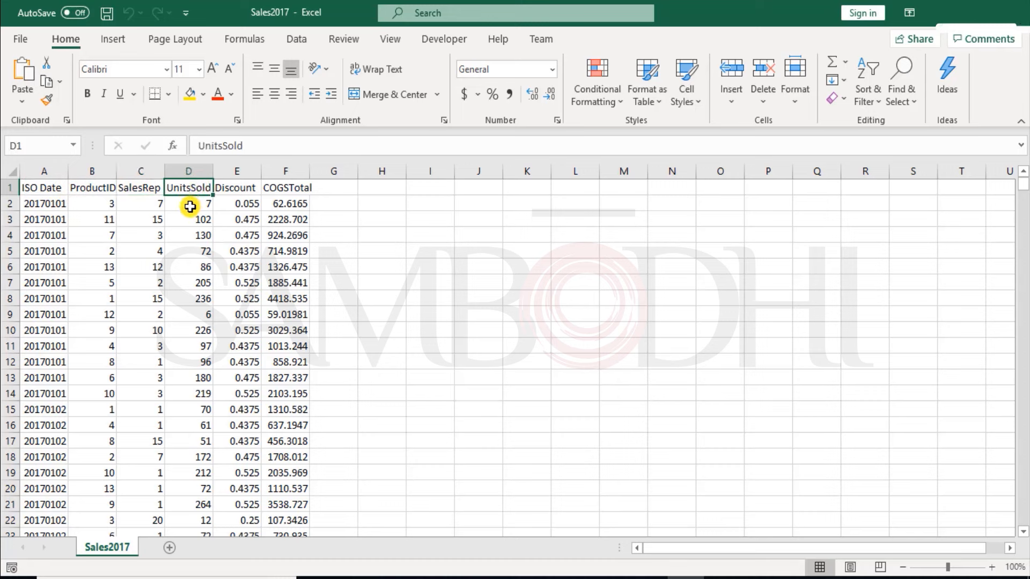
click(231, 190)
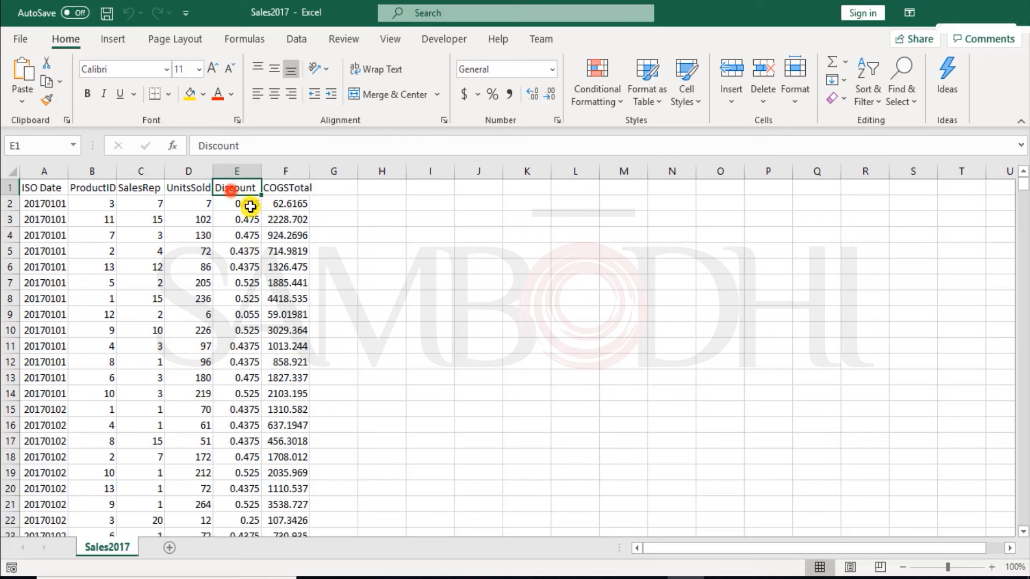
click(293, 188)
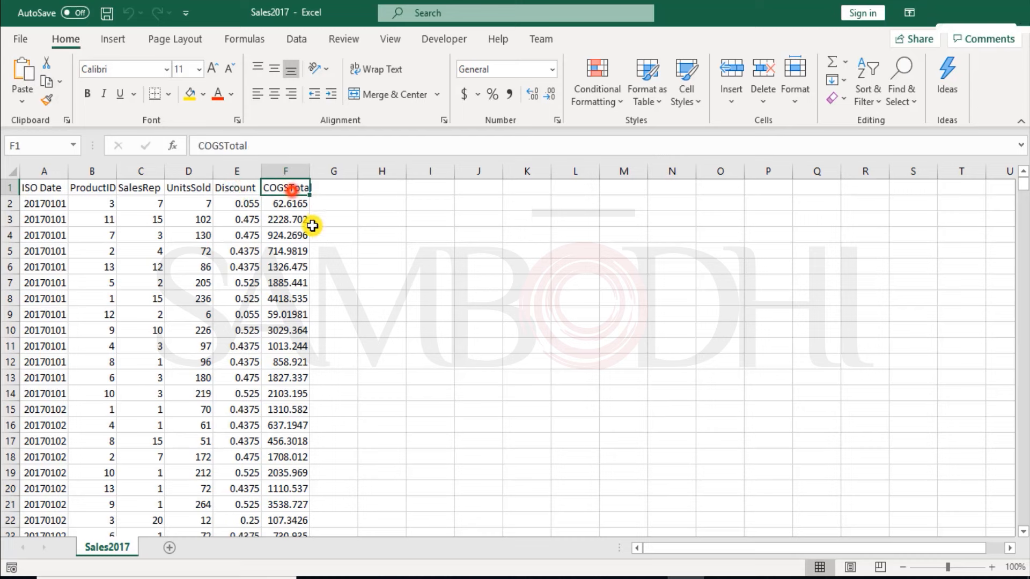
click(280, 203)
click(38, 192)
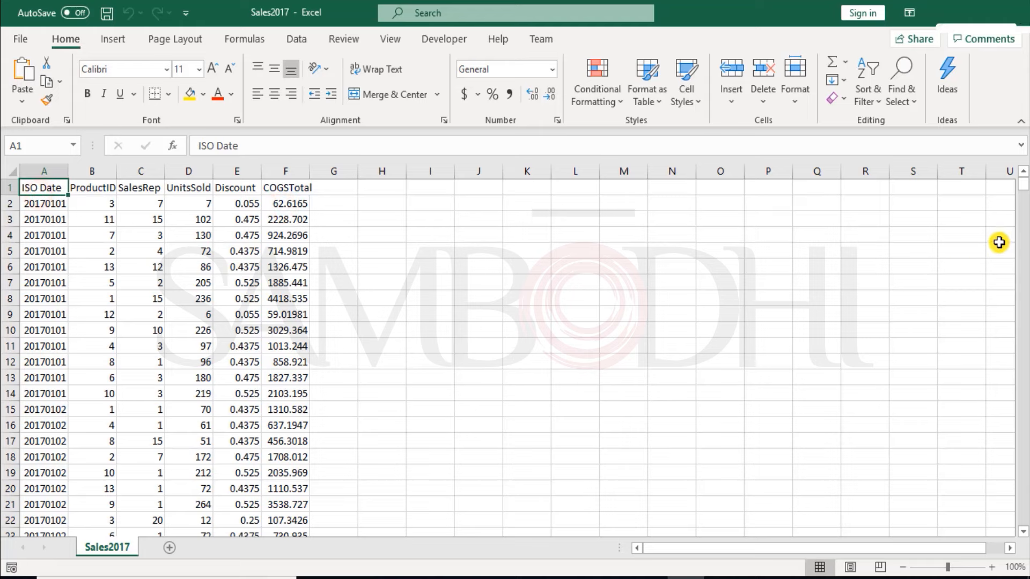
Step: Open the Sales2018 file from the Start folder in Excel
click(386, 574)
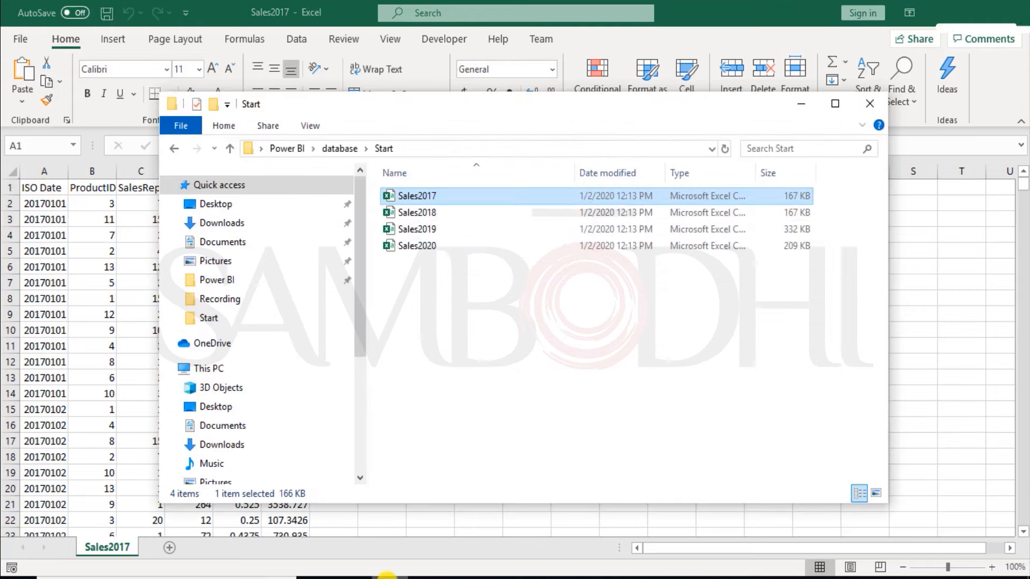
right_click(474, 220)
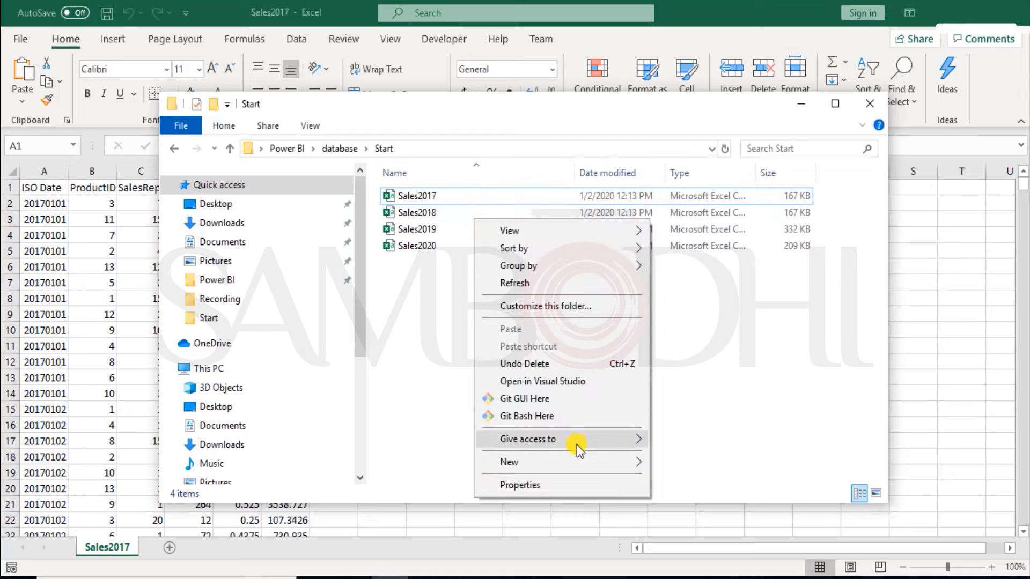
click(427, 211)
right_click(426, 210)
mouse_move(512, 317)
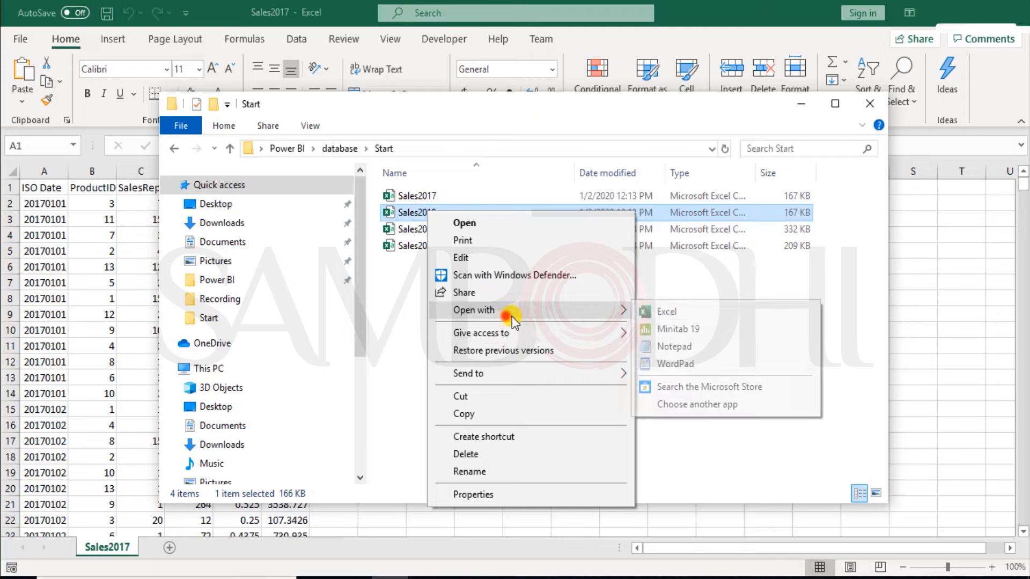
click(661, 313)
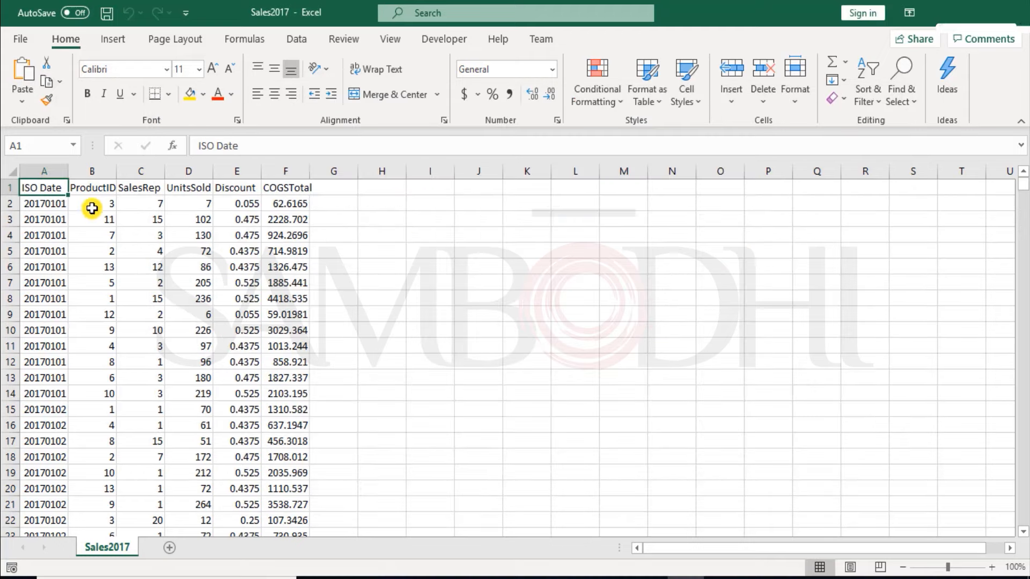
Step: Close the Sales2018 and Sales2017 workbooks
click(537, 279)
click(1017, 12)
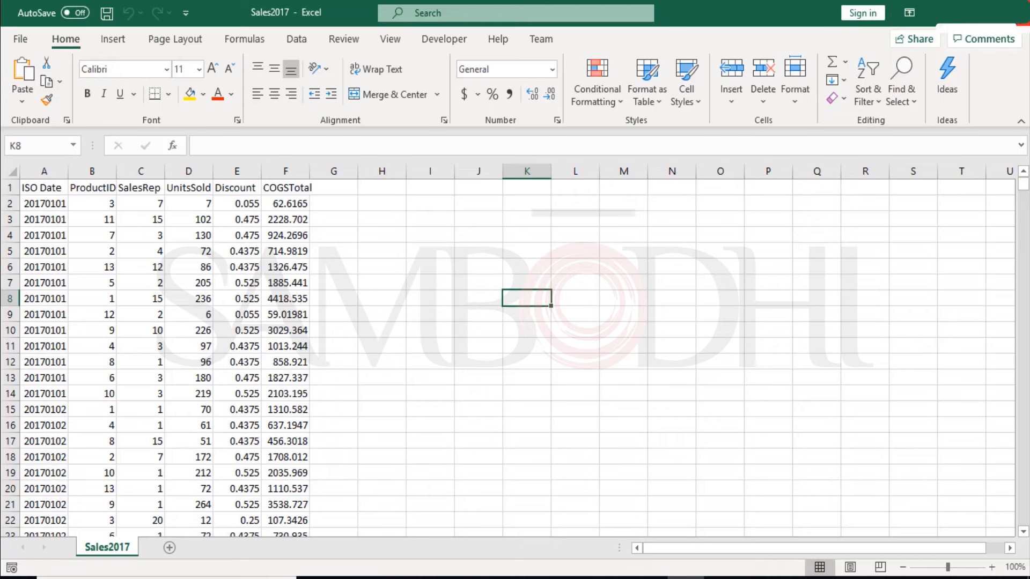
click(1017, 12)
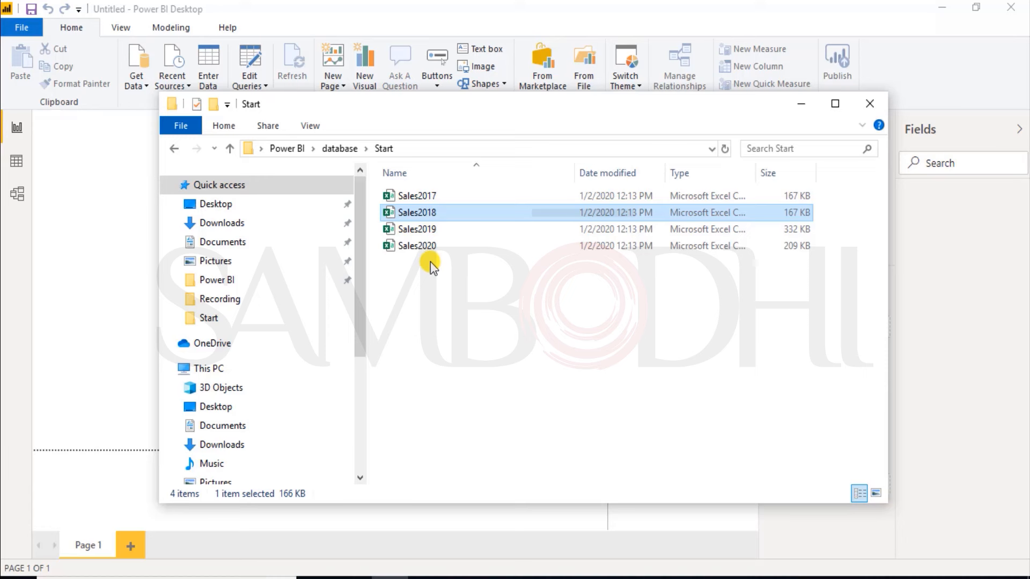
Step: Copy the path of the Start folder and start a Folder data connection in Power BI Desktop
click(434, 149)
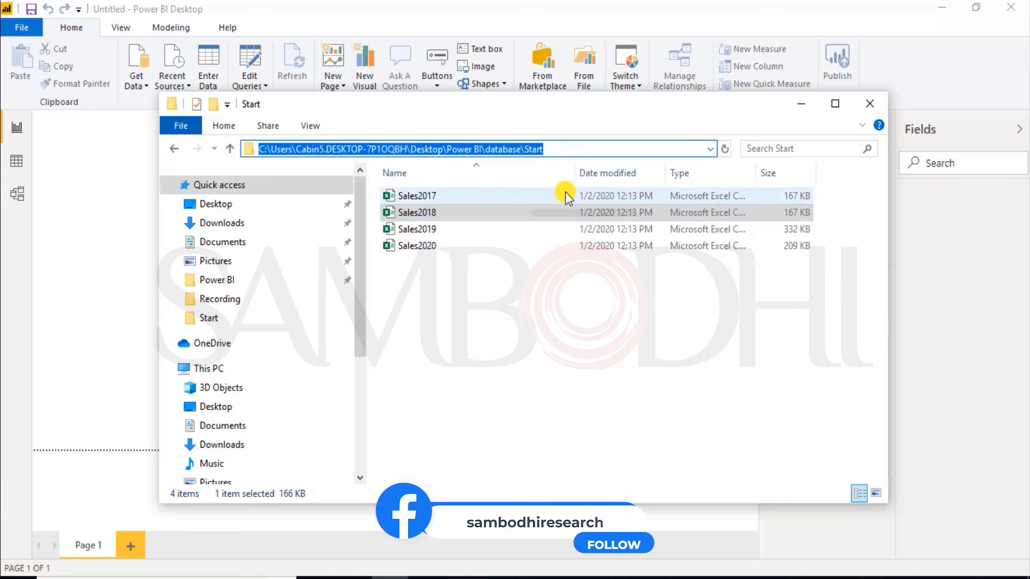
click(797, 107)
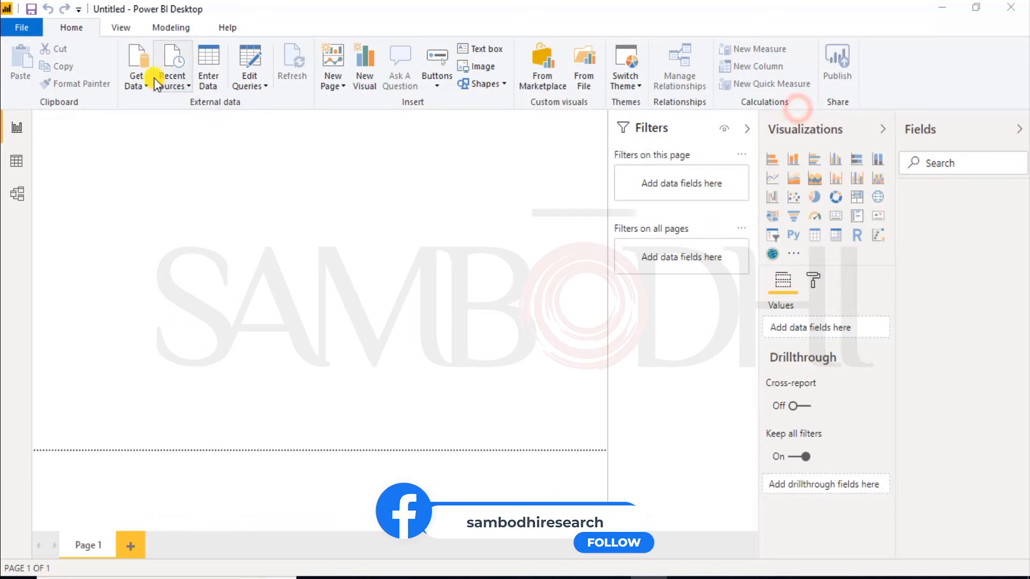
click(137, 81)
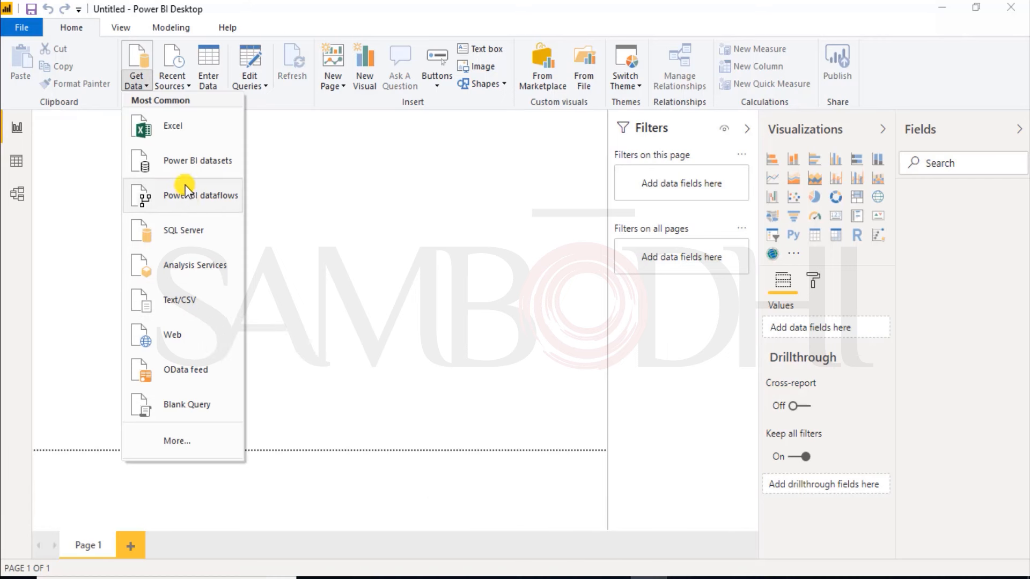
click(182, 438)
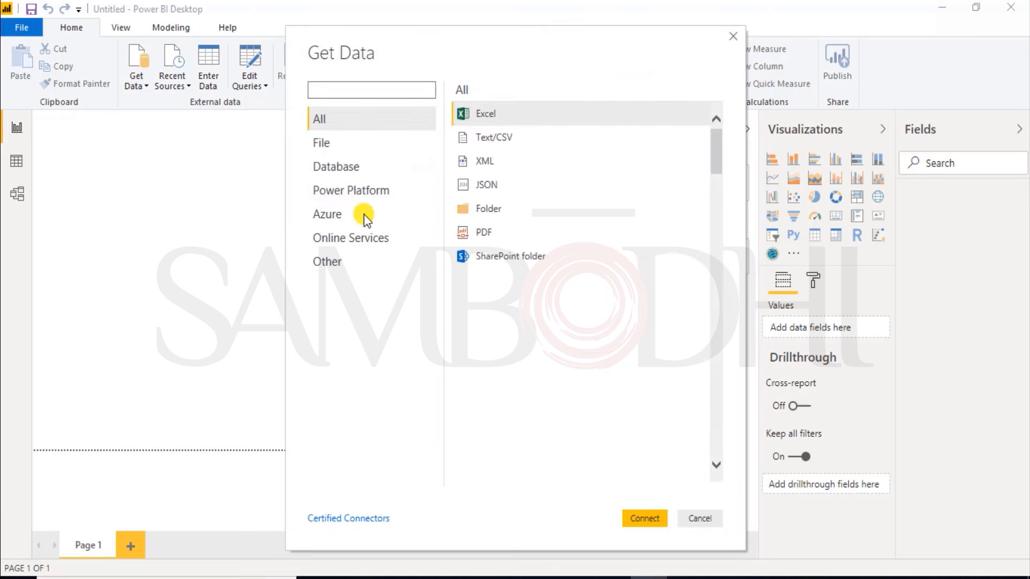
click(496, 211)
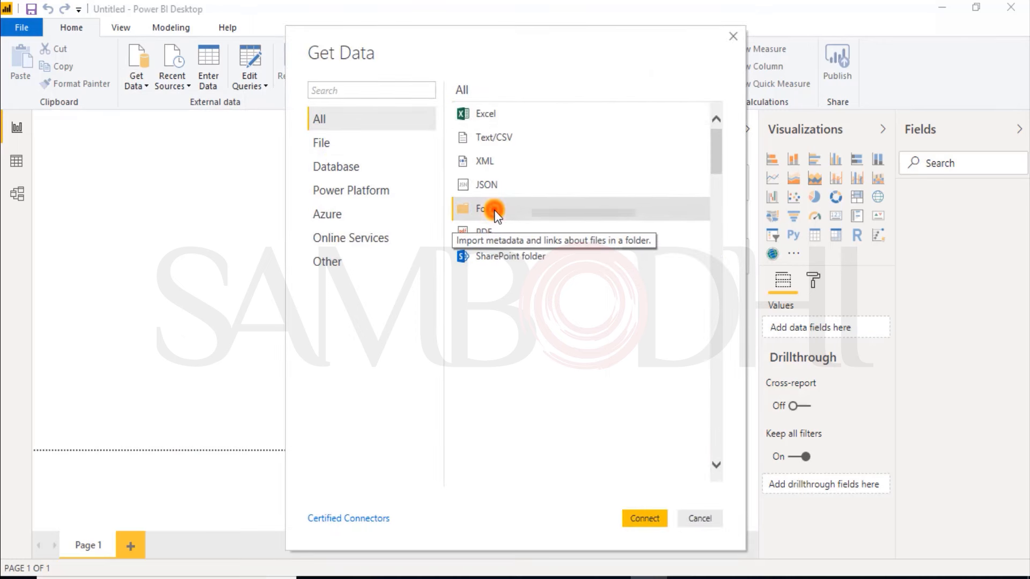
double_click(496, 212)
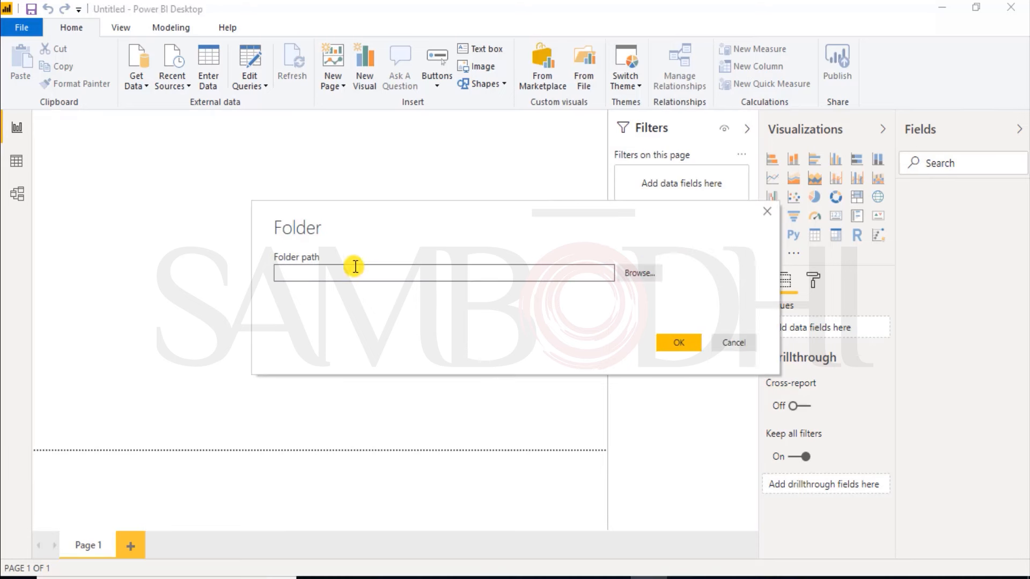
Step: Use the copied Start folder path as the data source and open its file list for transformation
key(ctrl+v)
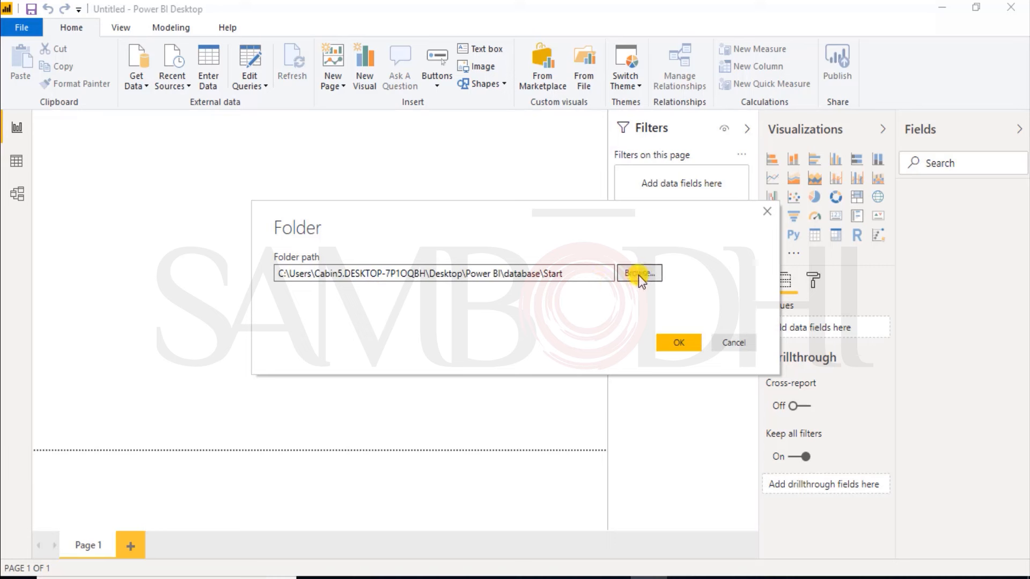
drag(571, 274, 163, 271)
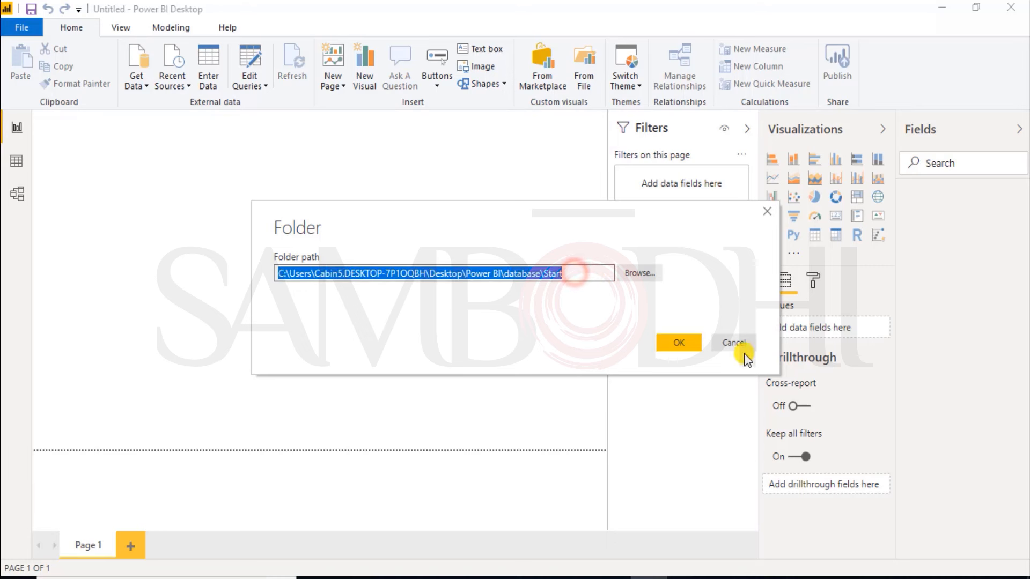
click(680, 344)
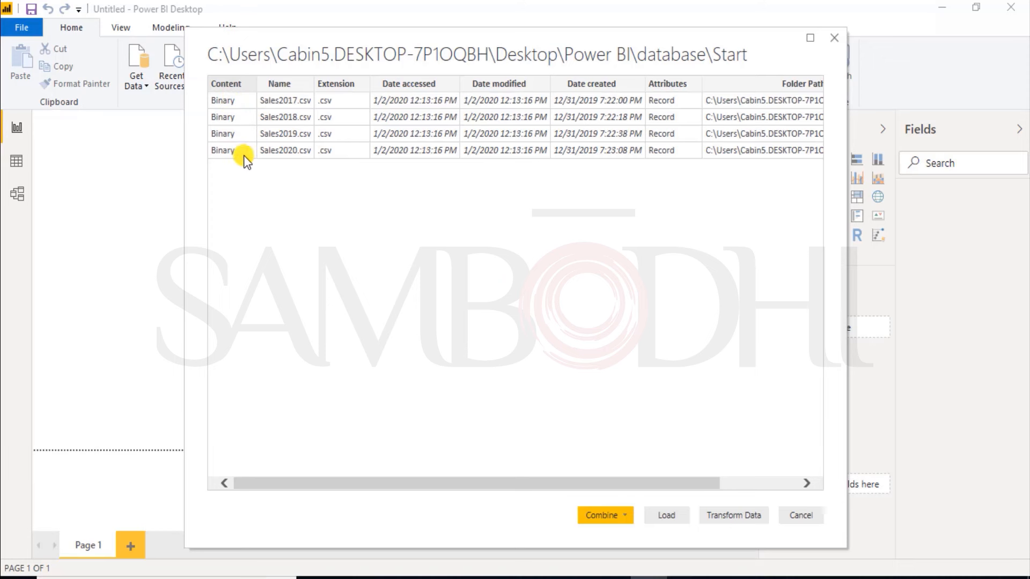
click(735, 515)
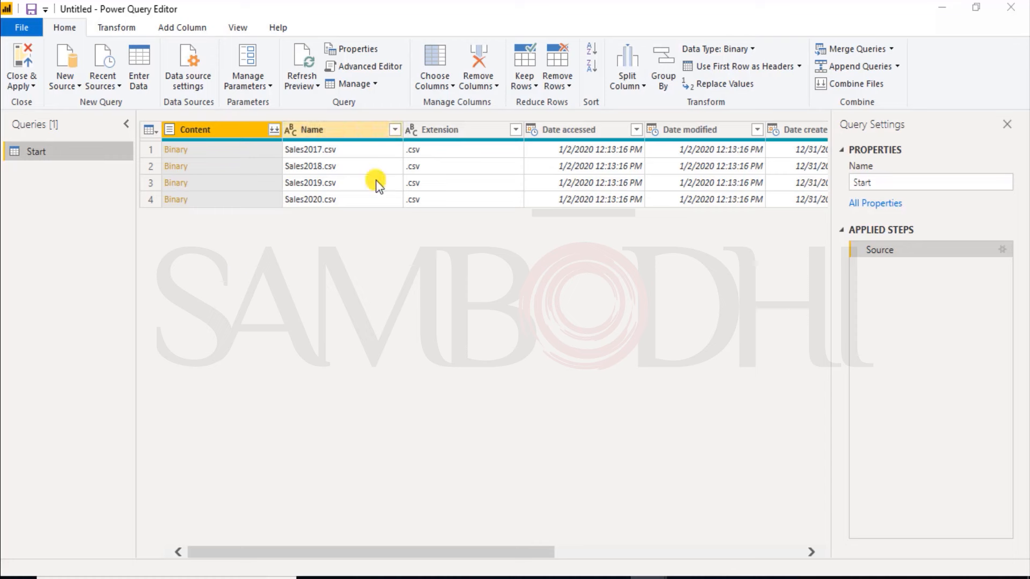
Step: Remove all columns except Content from the Start query
drag(428, 555, 386, 515)
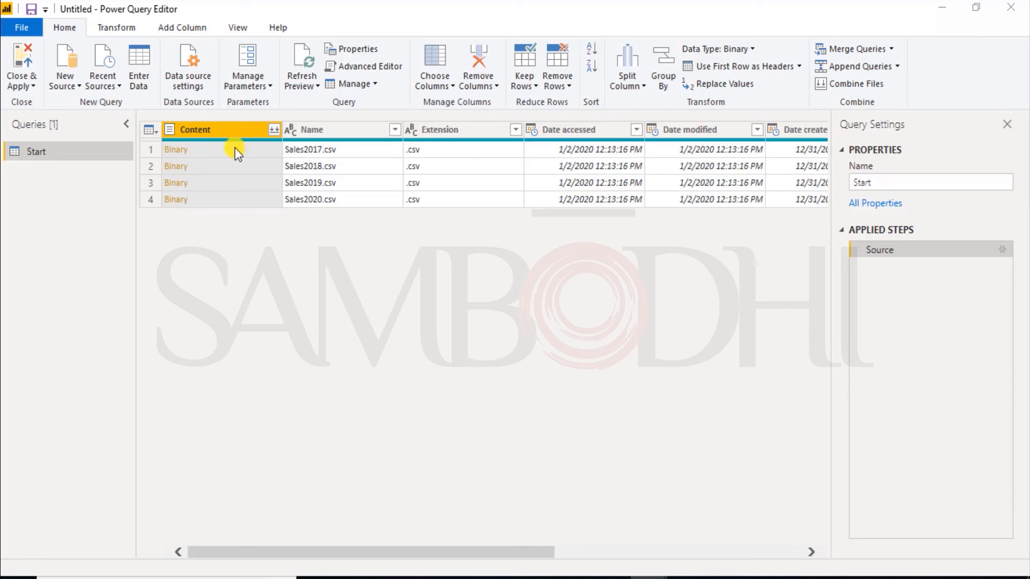
right_click(227, 130)
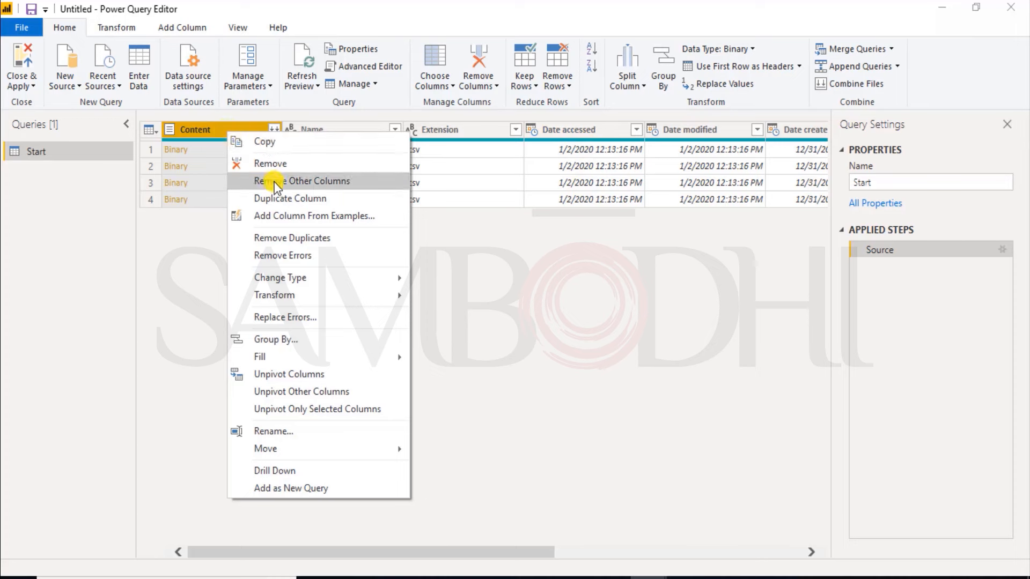
click(191, 132)
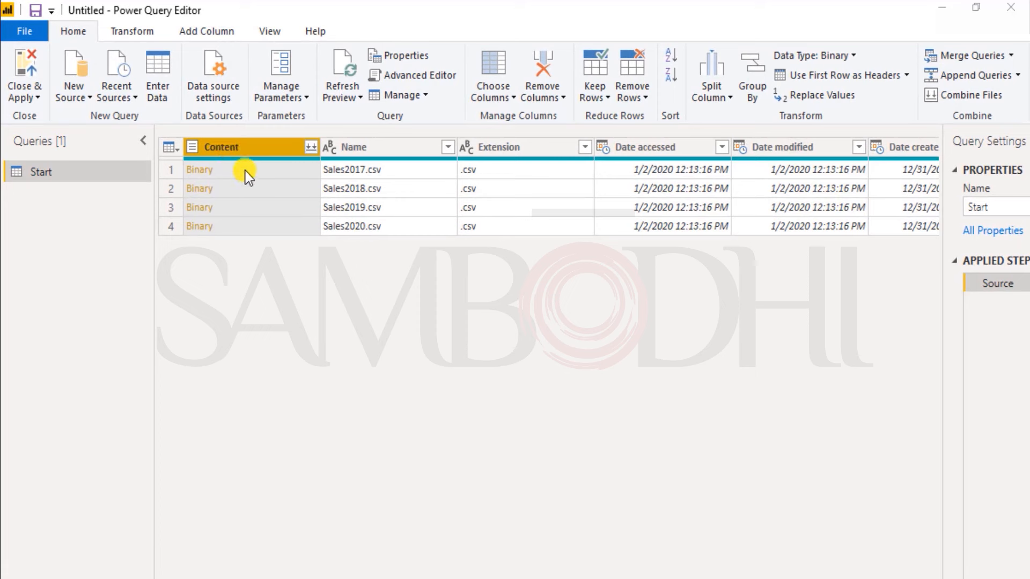
click(279, 150)
right_click(277, 149)
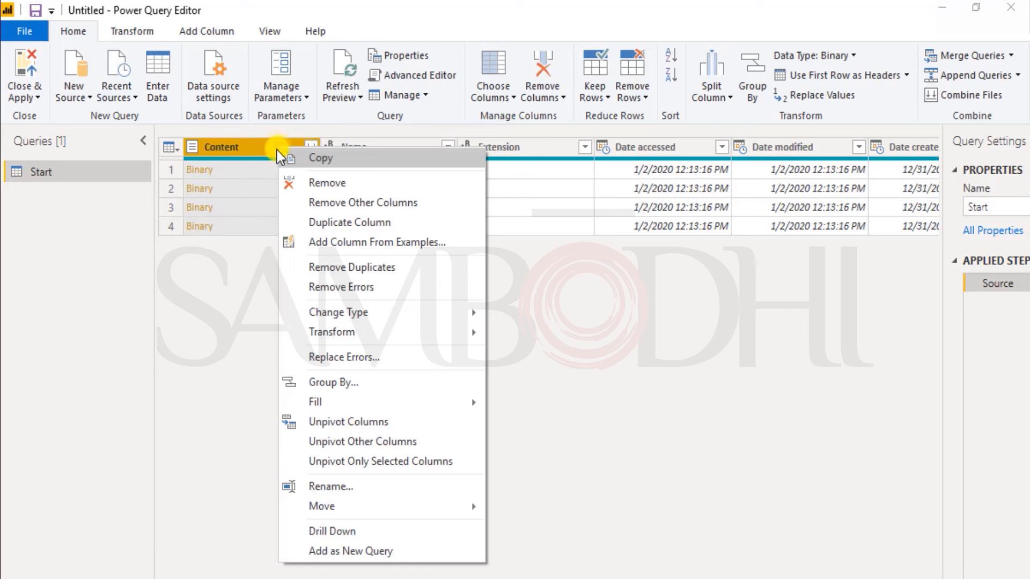
click(376, 203)
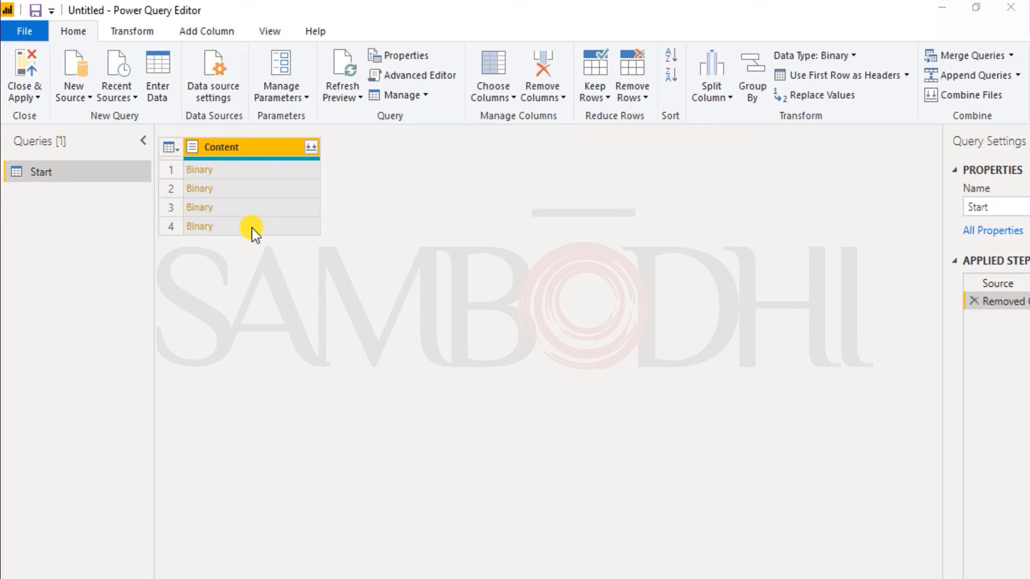
Step: Combine the binary files in the Content column, with the first file as sample and Comma as delimiter
click(310, 148)
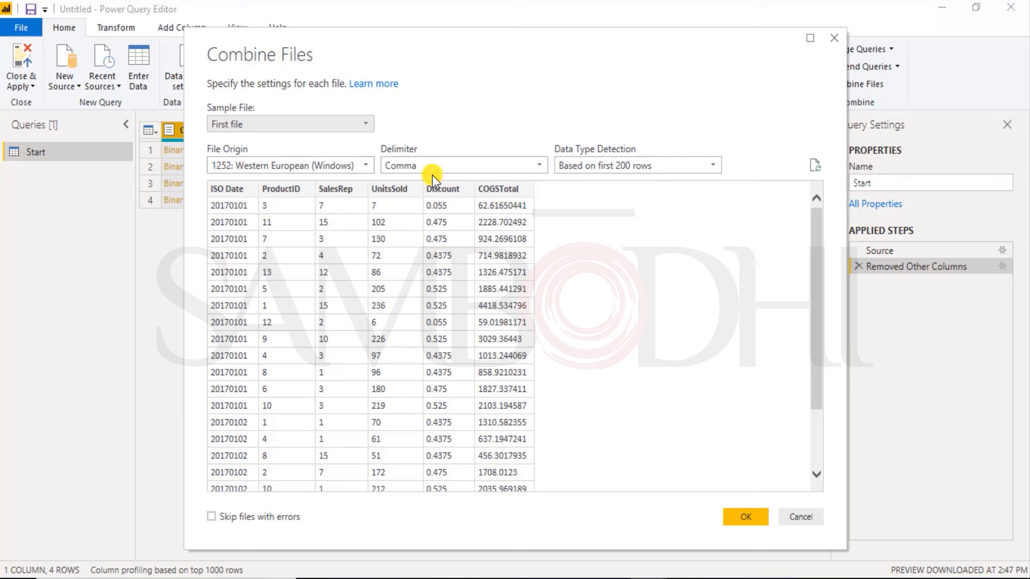
click(541, 166)
click(542, 166)
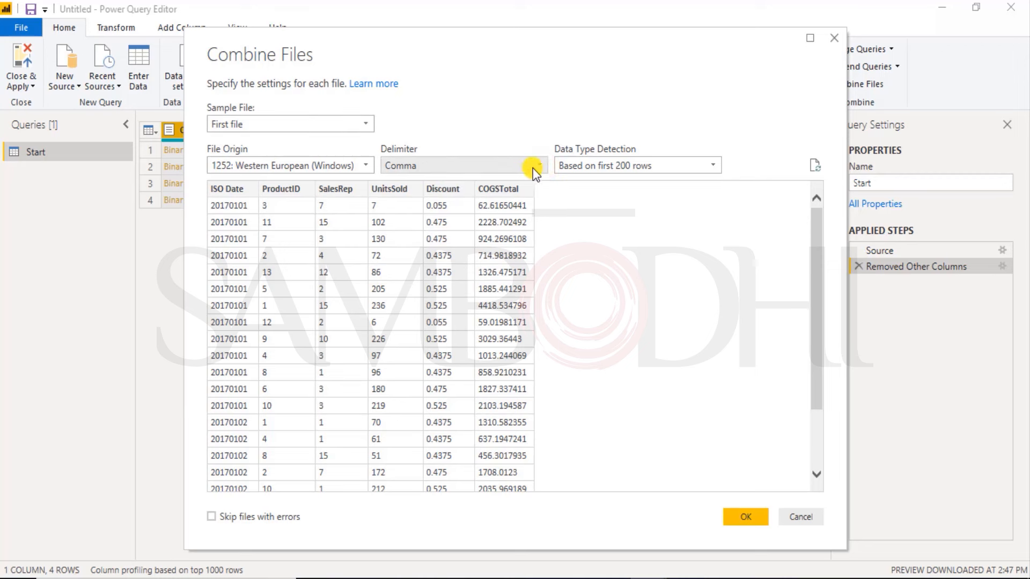
click(744, 518)
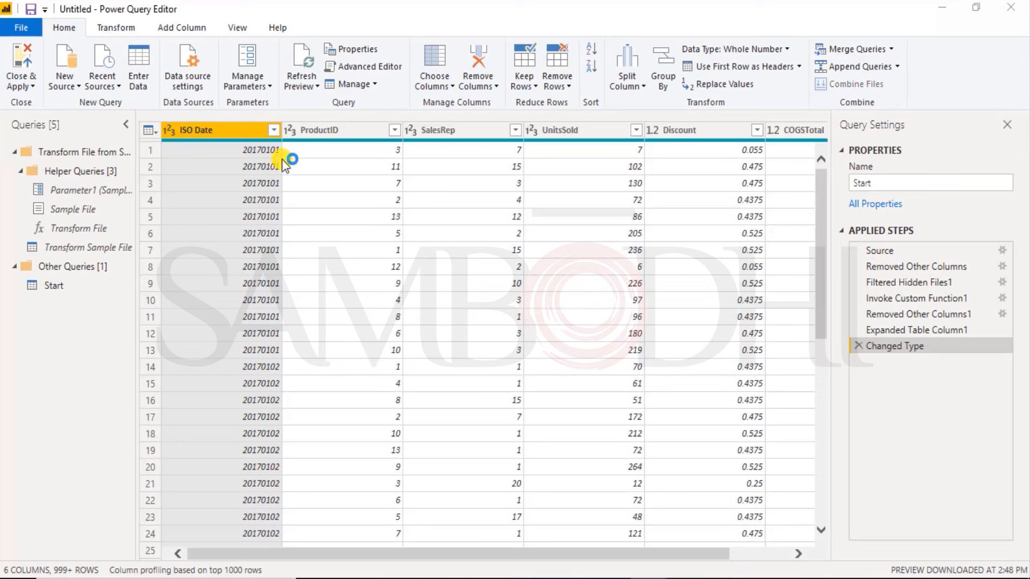
Step: Examine the combined sales rows and the filter values of the ISO Date column
drag(820, 285, 822, 532)
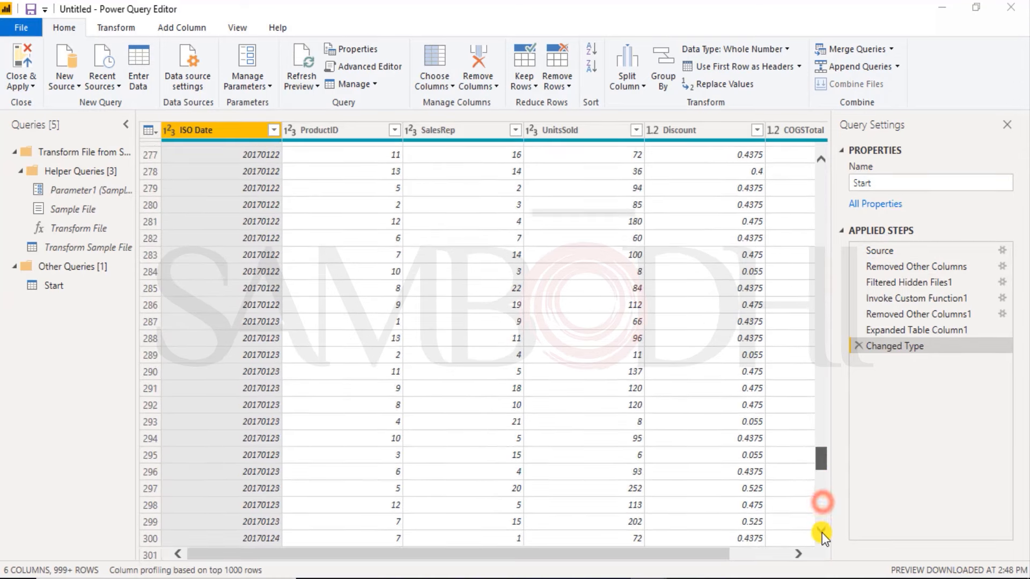
click(273, 130)
drag(270, 328, 287, 491)
click(336, 131)
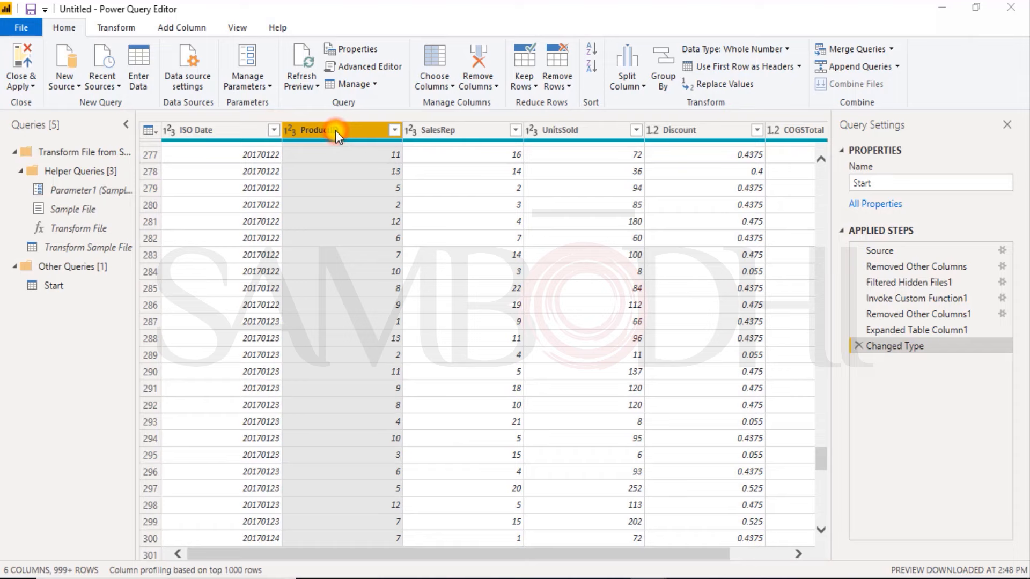
drag(821, 464, 817, 193)
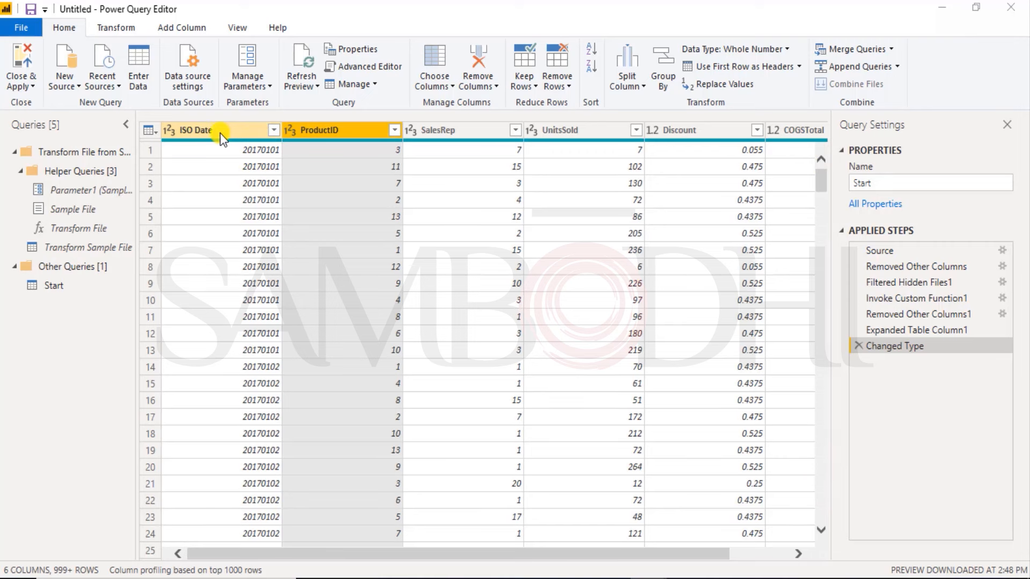
Step: Convert the ISO Date column to Text, replacing the current type conversion, and change its data type to Date
click(170, 133)
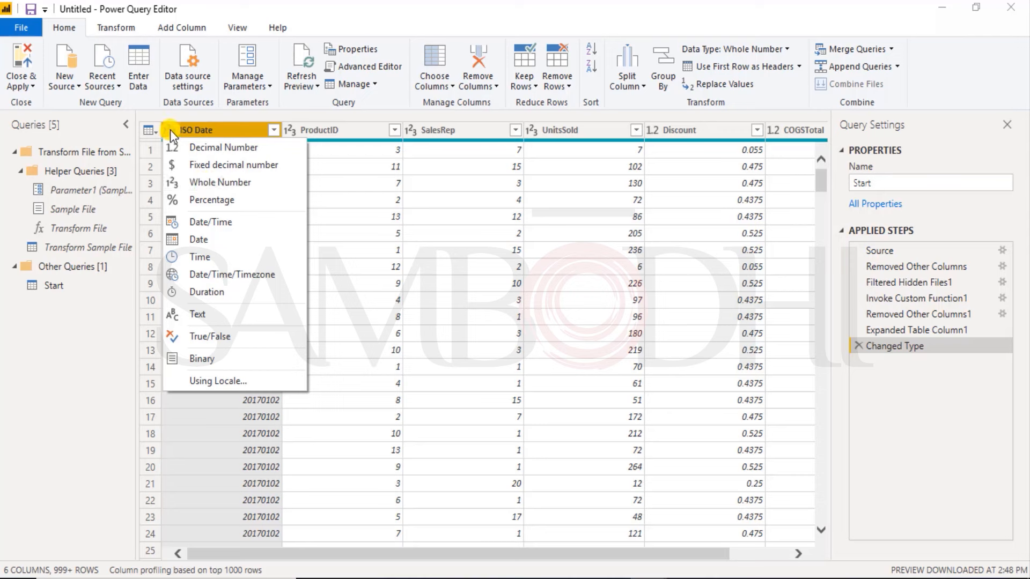
click(207, 317)
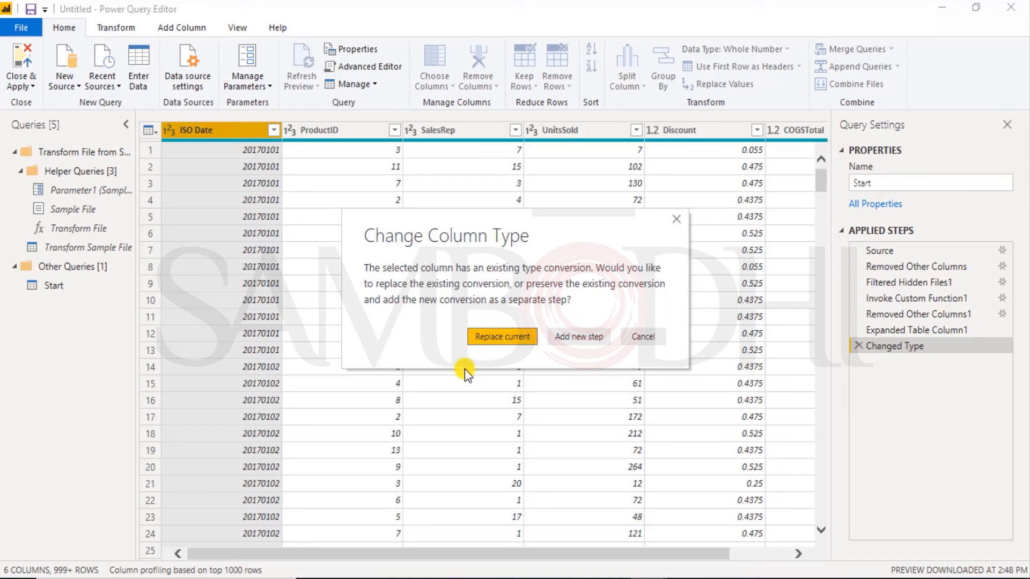
click(503, 341)
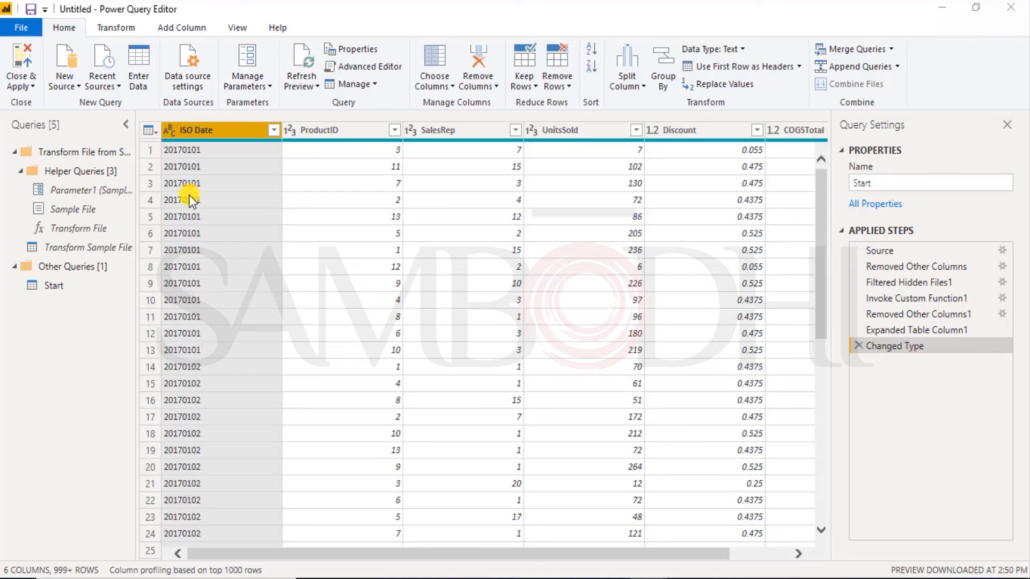
click(170, 130)
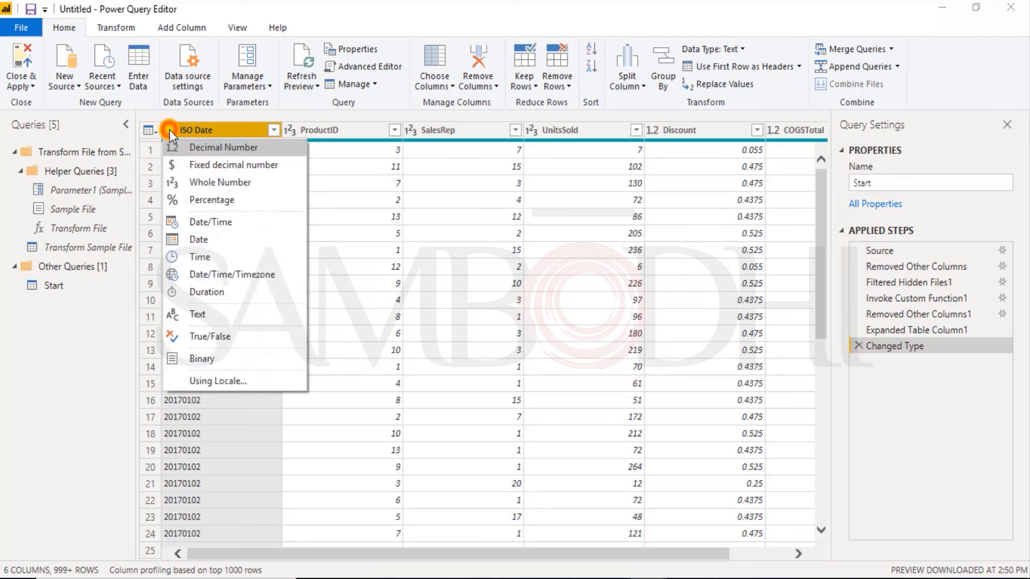
click(185, 238)
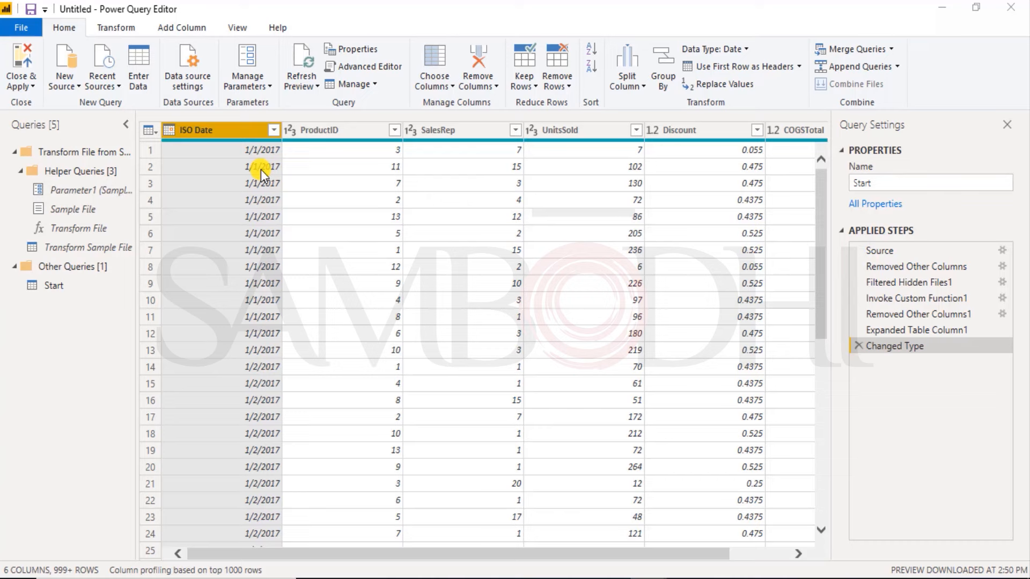
Step: Check the data types assigned to the UnitsSold, Discount and COGSTotal columns
ctrl+click(532, 133)
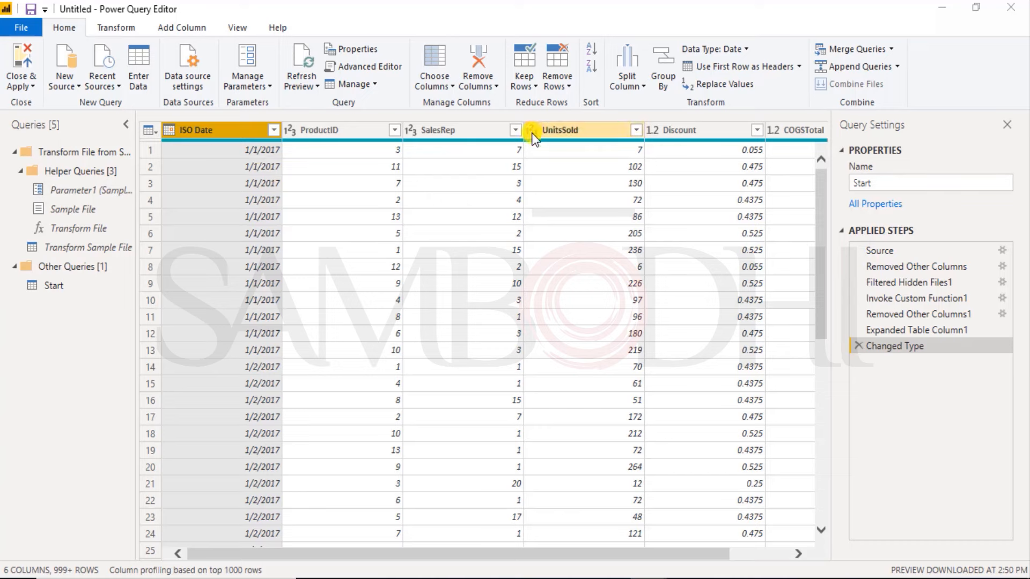
click(532, 133)
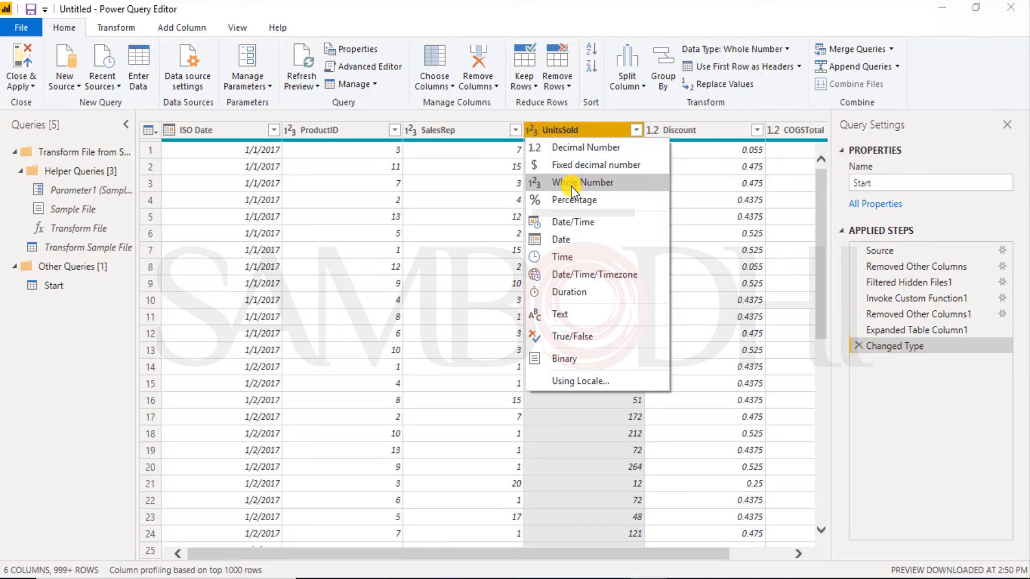
click(680, 132)
click(680, 132)
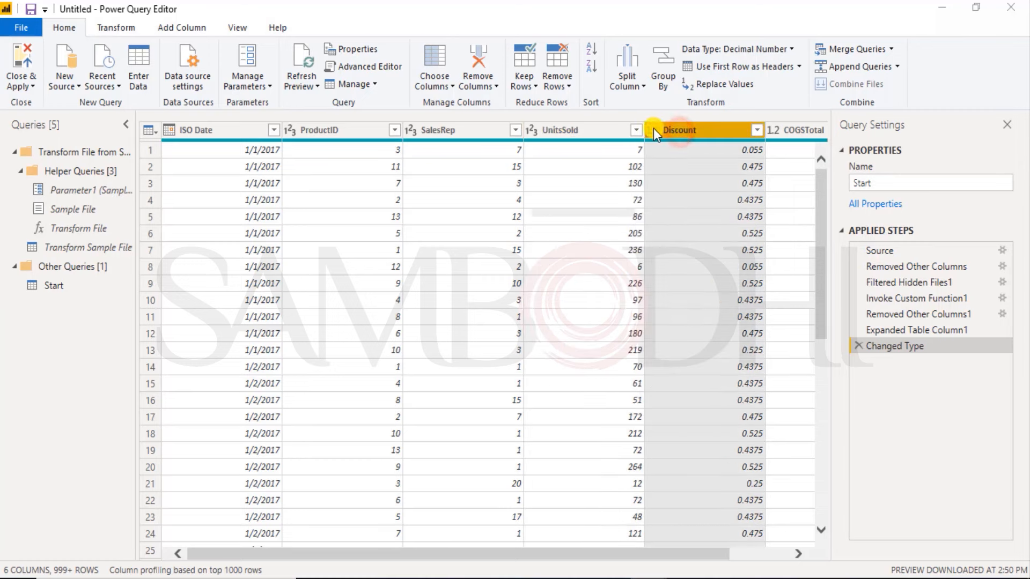
click(652, 131)
click(661, 143)
click(797, 553)
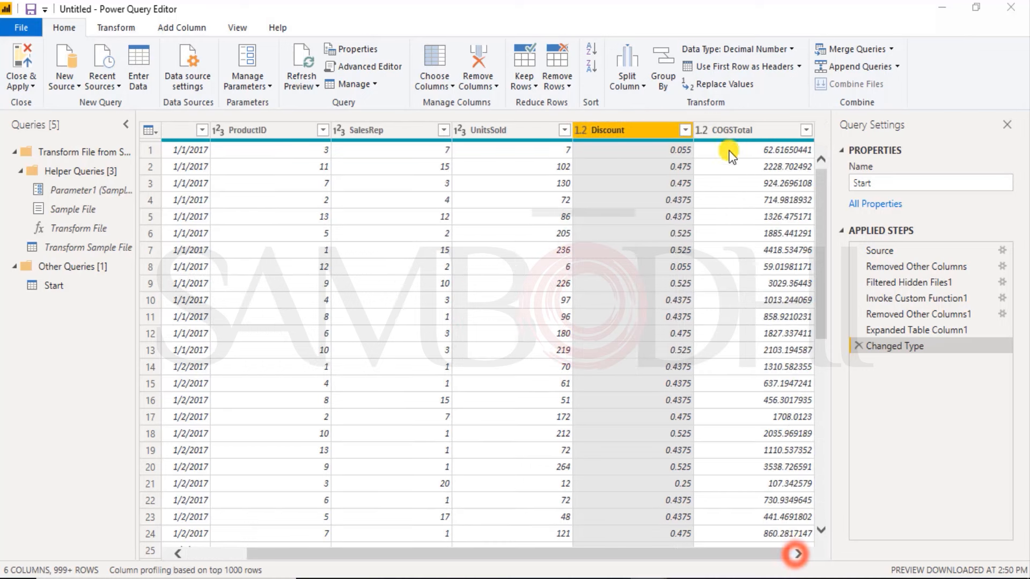
click(723, 132)
click(697, 133)
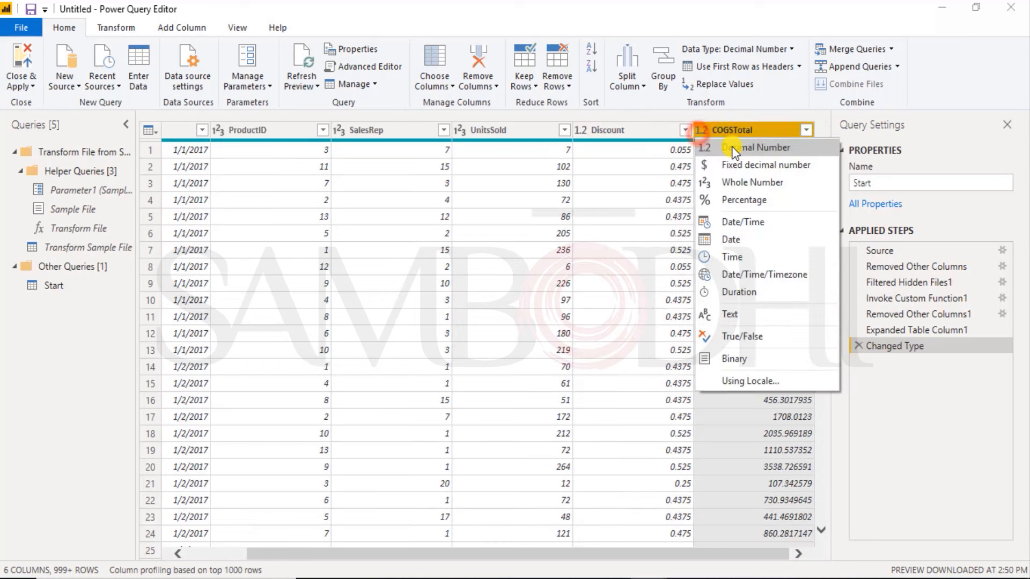
click(706, 131)
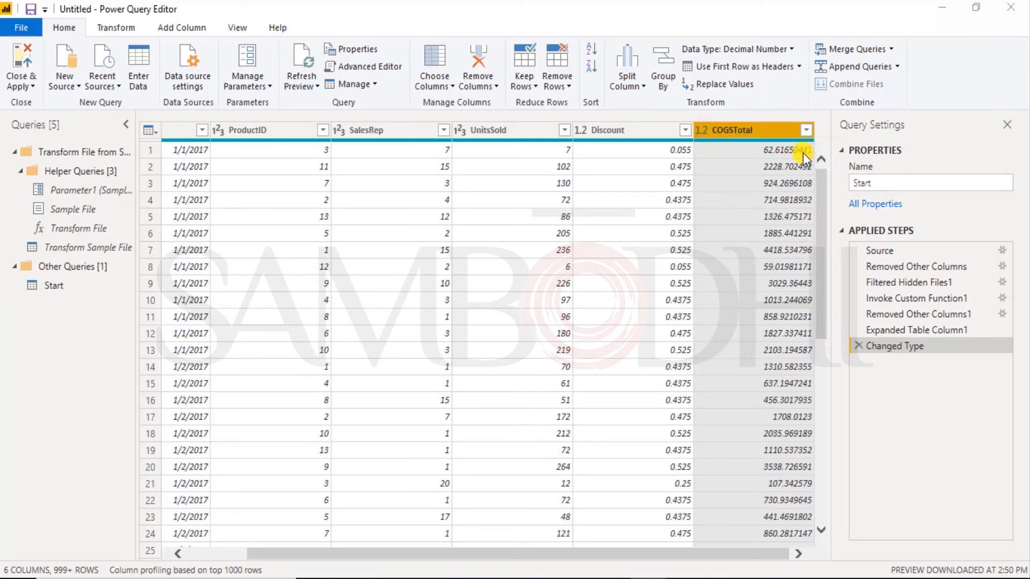
click(705, 132)
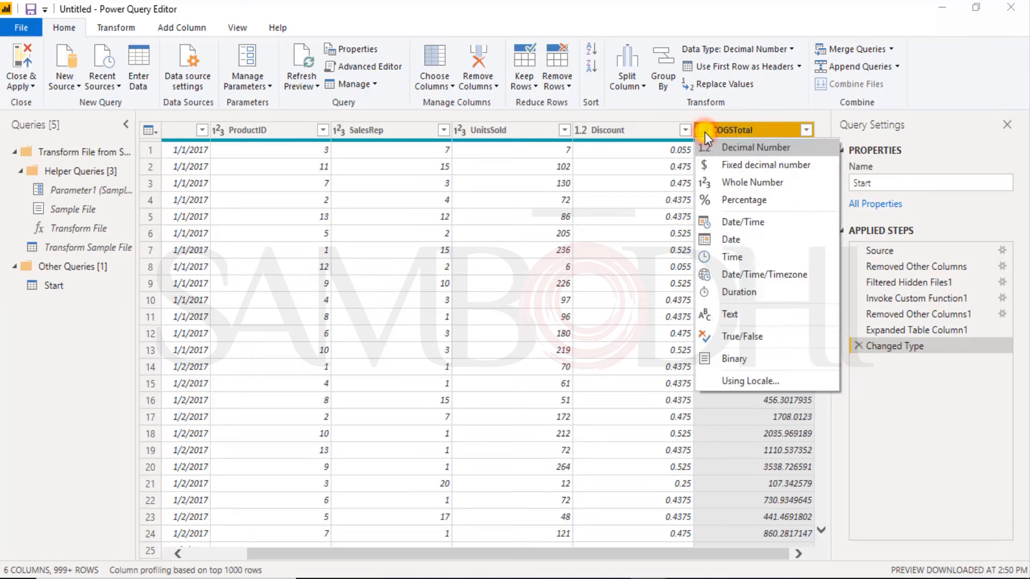
click(705, 132)
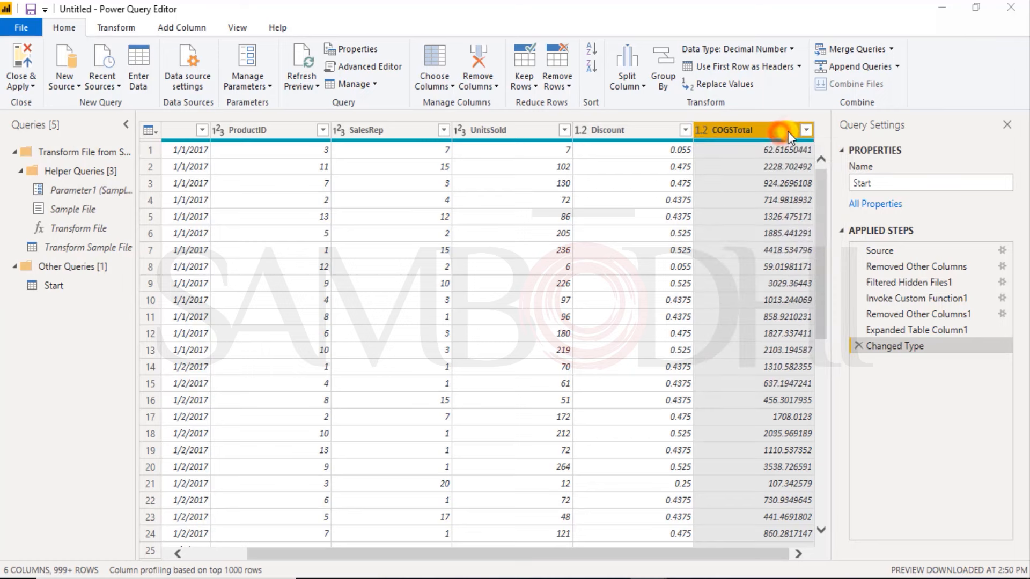
Step: Try rounding the COGSTotal column to 2 decimal places and delete the resulting Rounded Off step
right_click(790, 130)
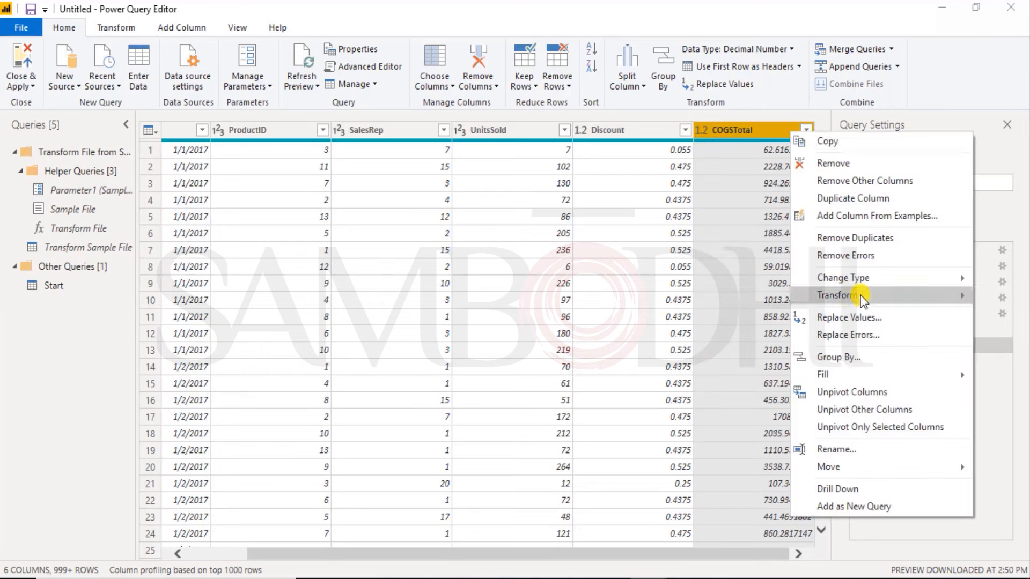
mouse_move(859, 294)
mouse_move(749, 298)
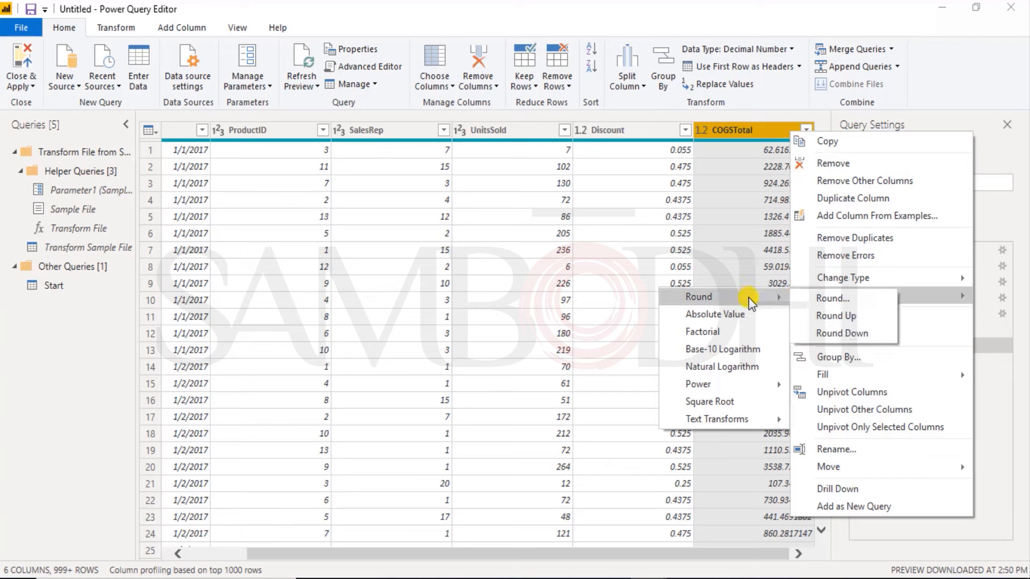
click(808, 297)
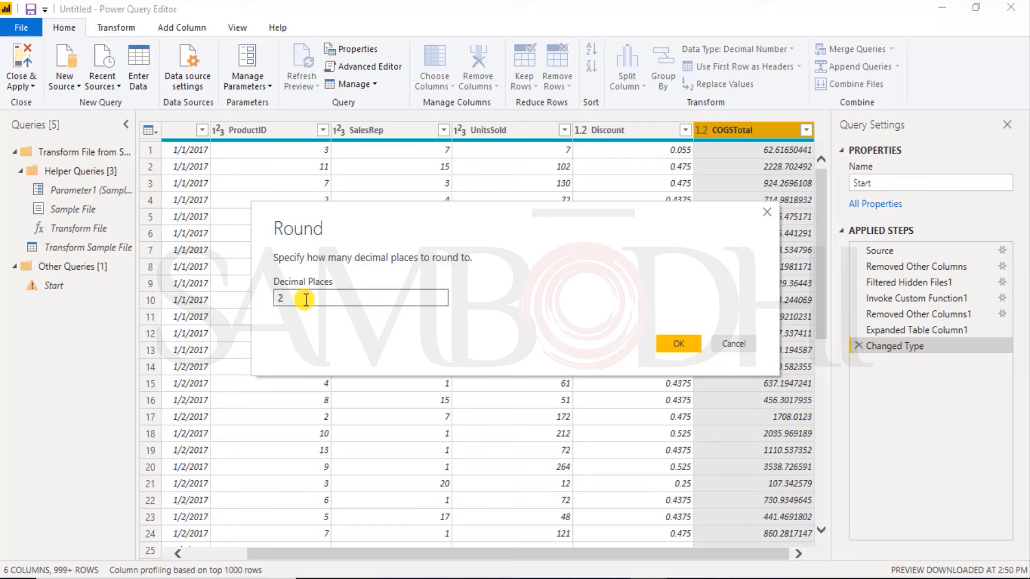
click(678, 346)
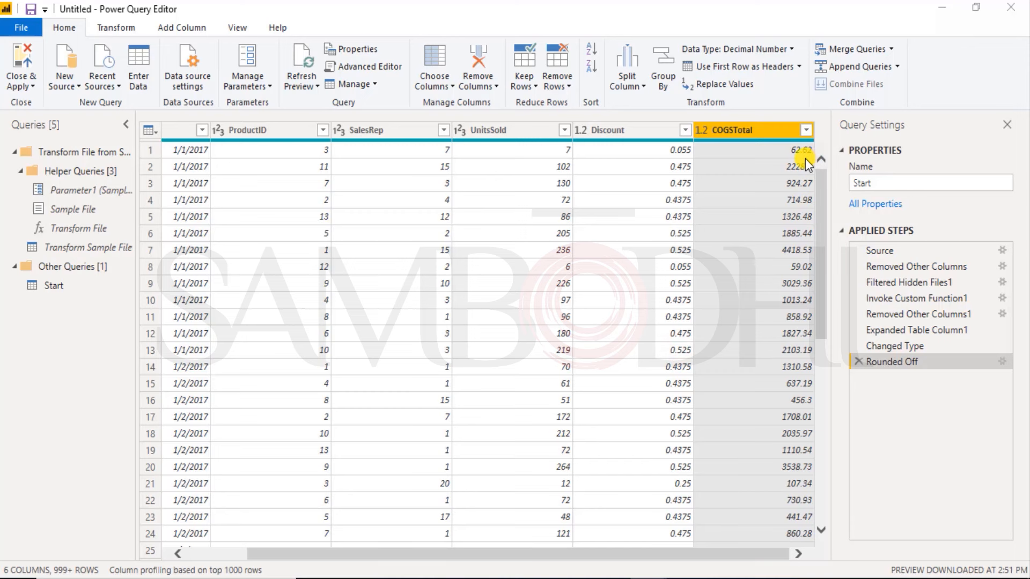
click(240, 548)
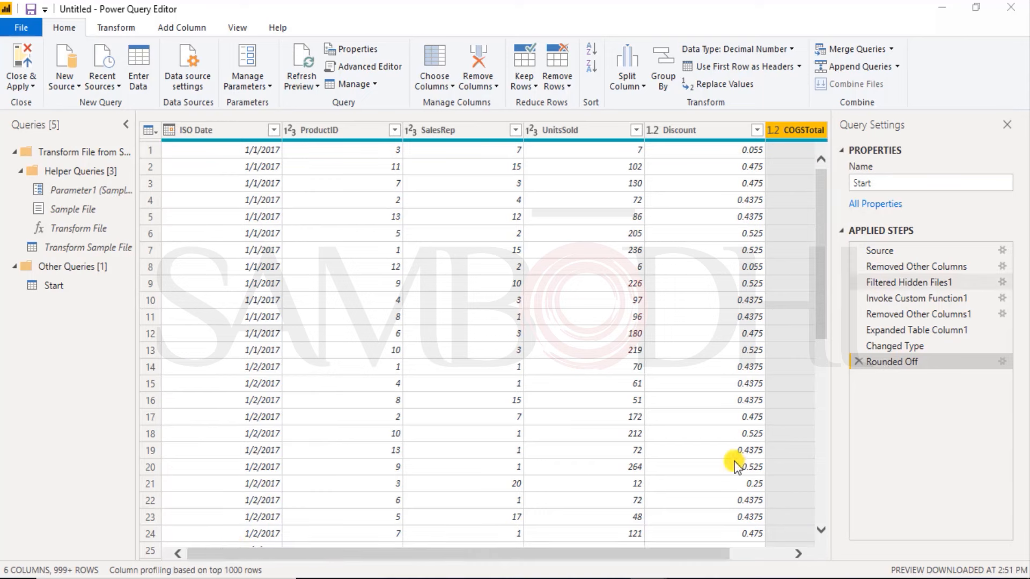
drag(671, 554, 750, 568)
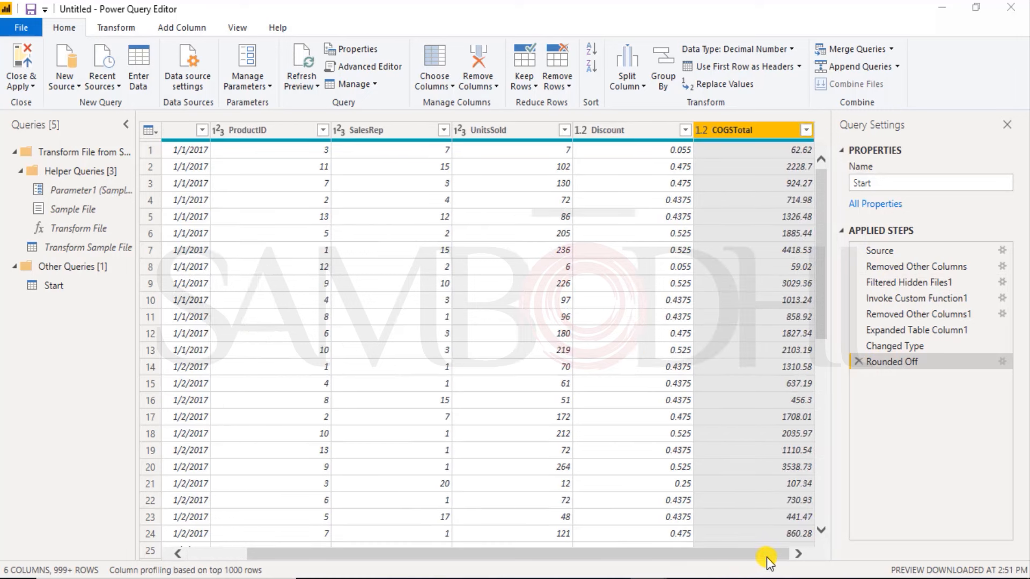
click(858, 362)
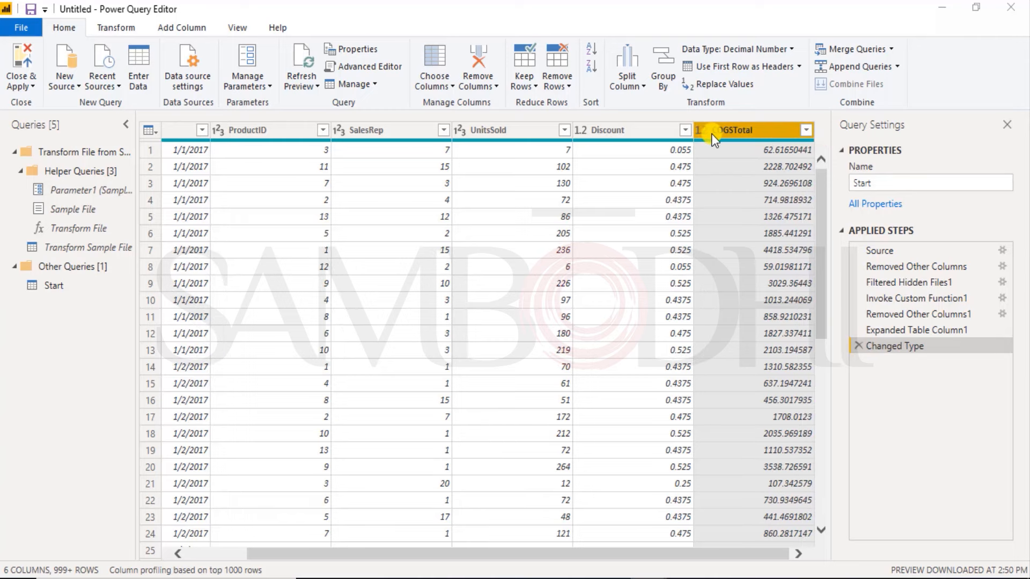
Step: Round the values in the COGSTotal column to 2 decimal places
right_click(727, 129)
mouse_move(795, 294)
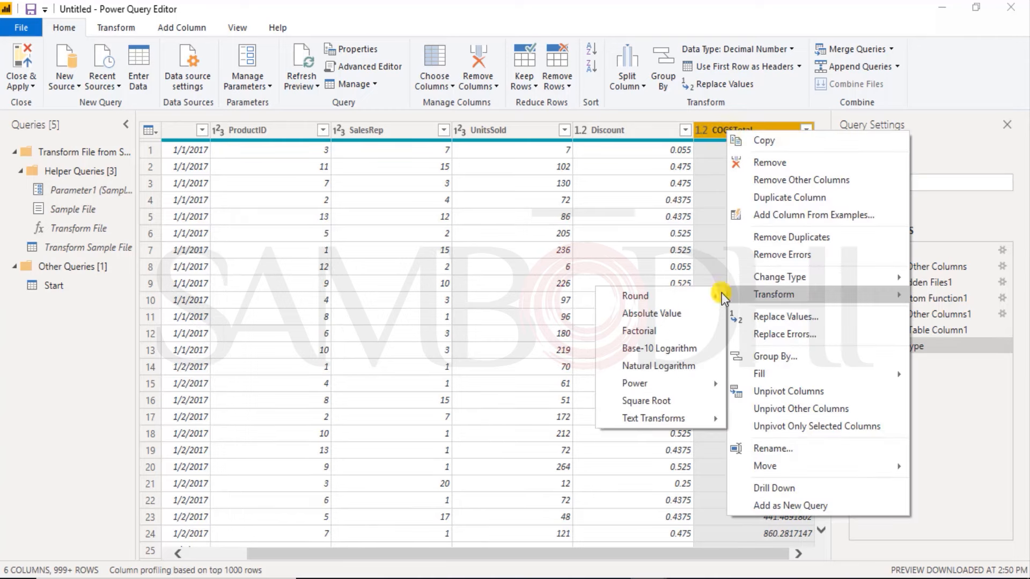
mouse_move(697, 296)
click(750, 298)
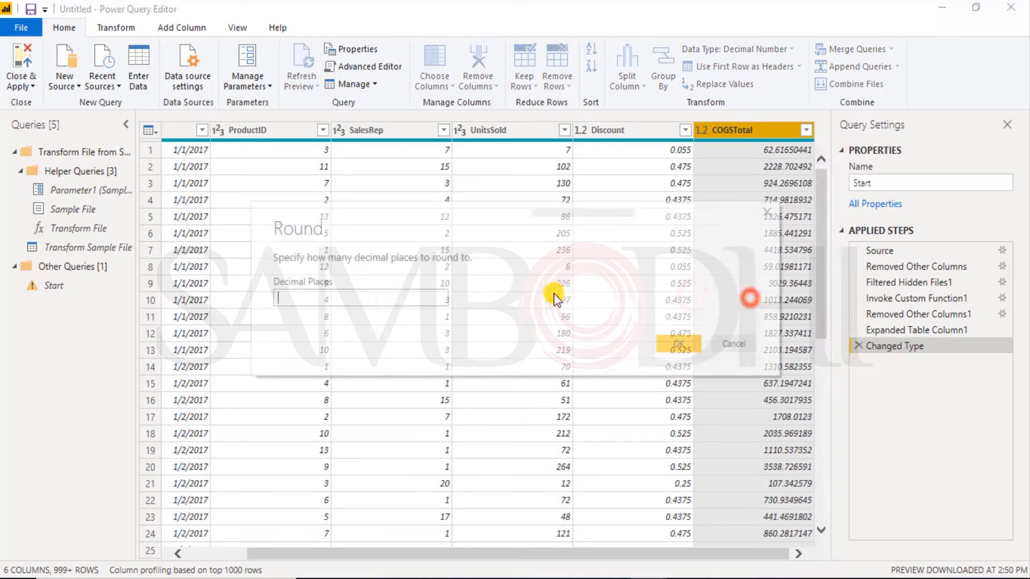
text(2)
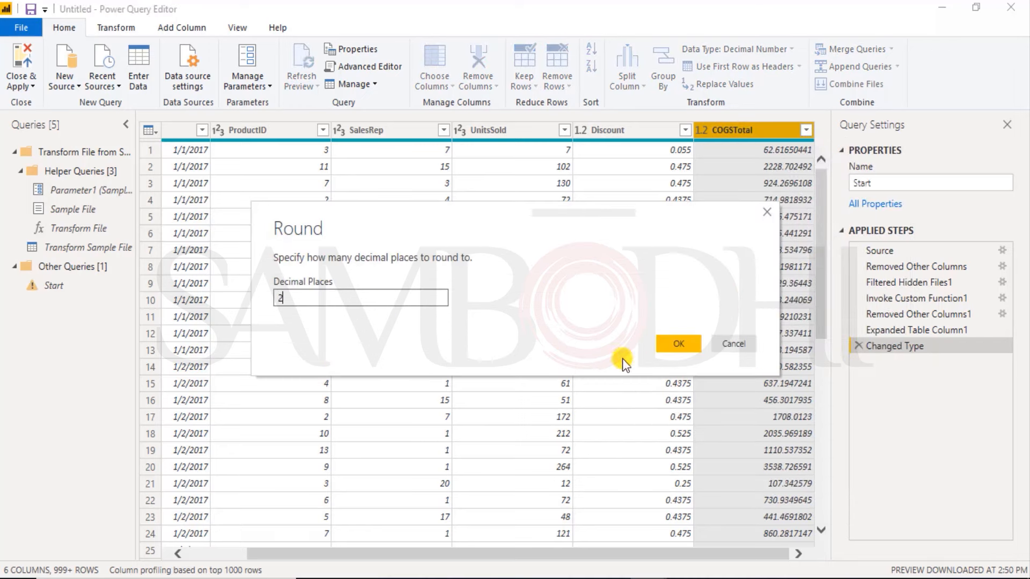
click(674, 337)
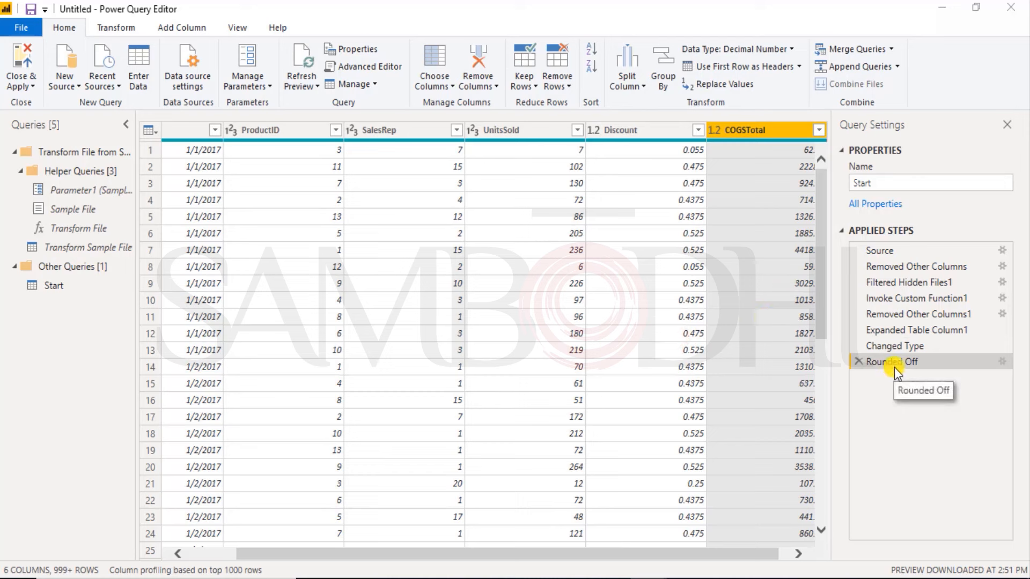
Step: Rename the Start query as fTransactions
double_click(879, 183)
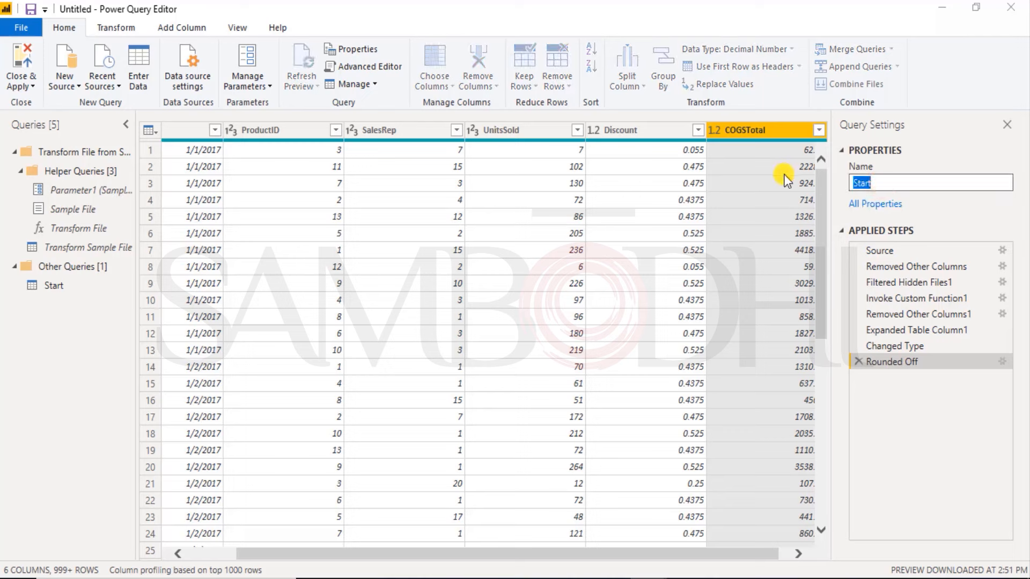
text(fTransactions)
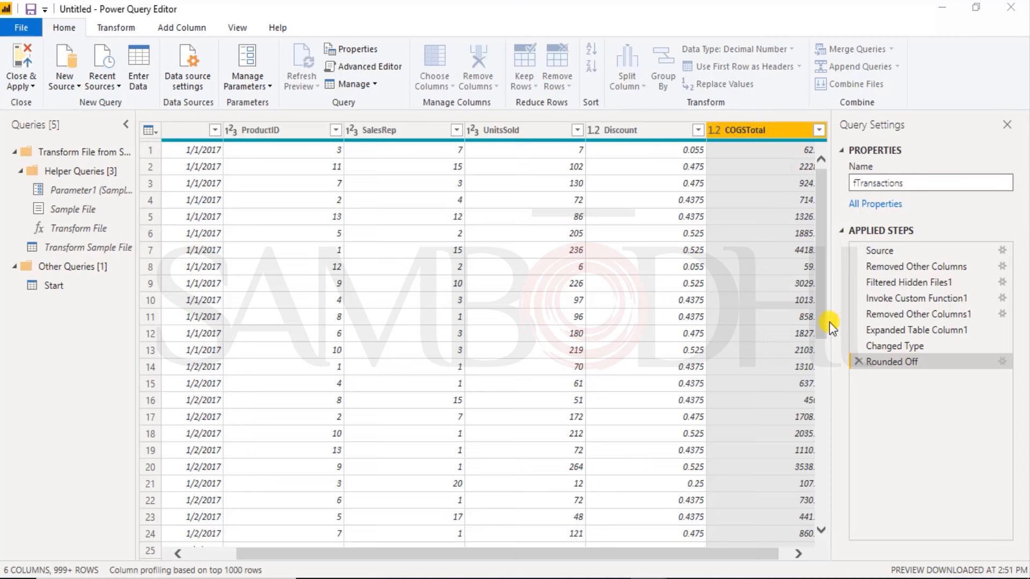
drag(909, 183, 829, 184)
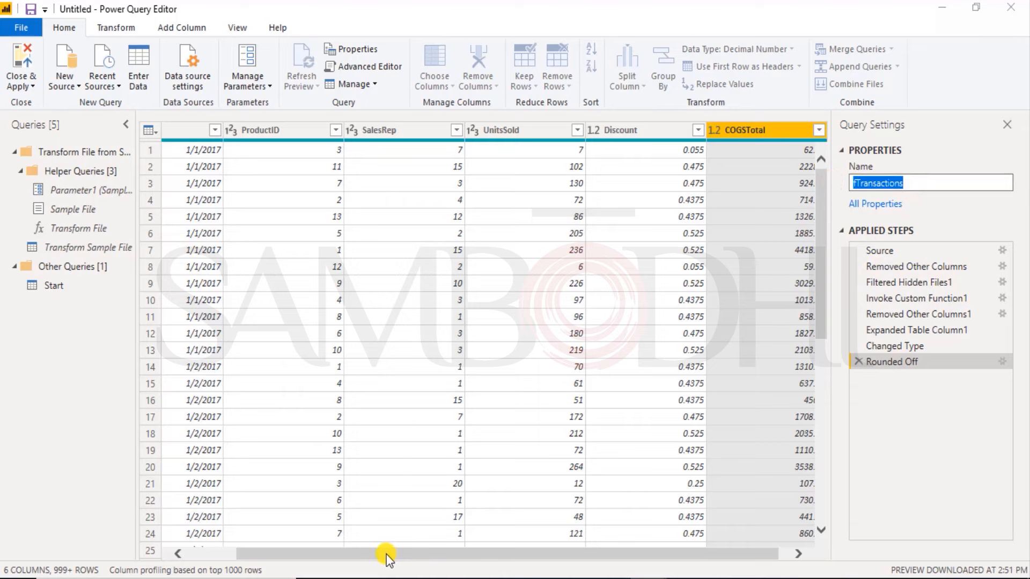
click(365, 551)
drag(248, 555, 313, 562)
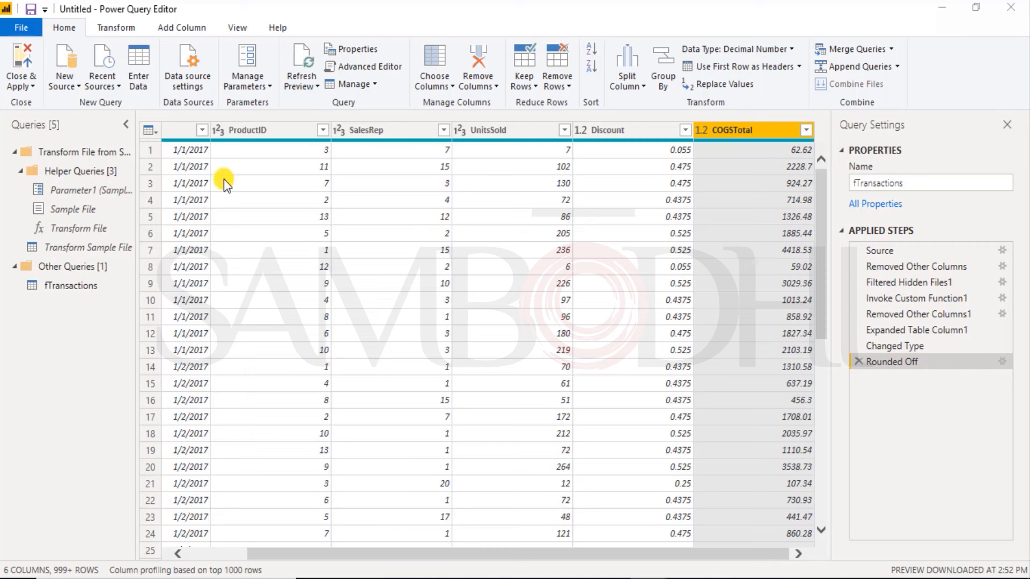
Step: Close the query editor applying the changes, and view the loaded fTransactions table with its ISO Date column in Data view
click(20, 61)
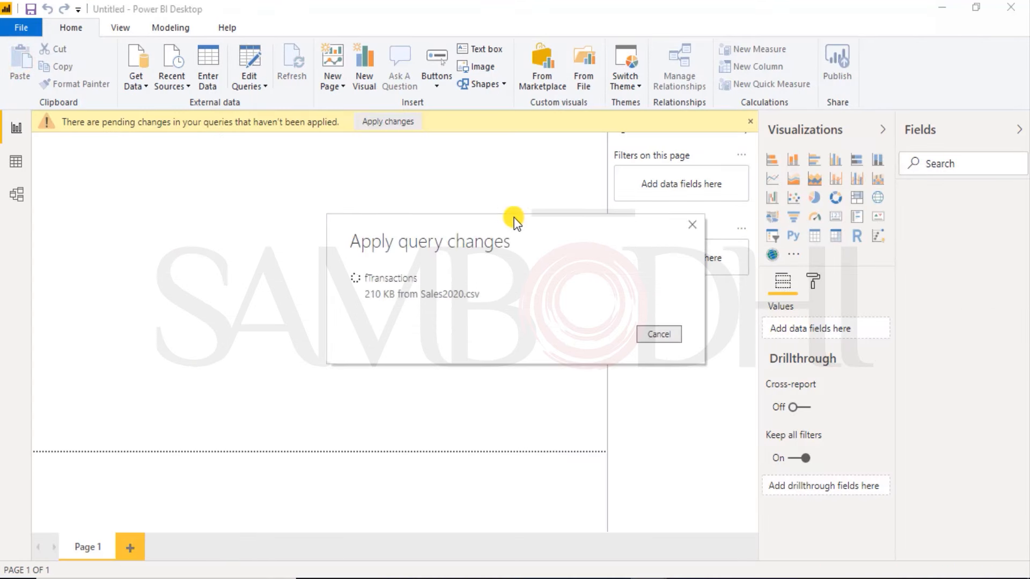
click(24, 162)
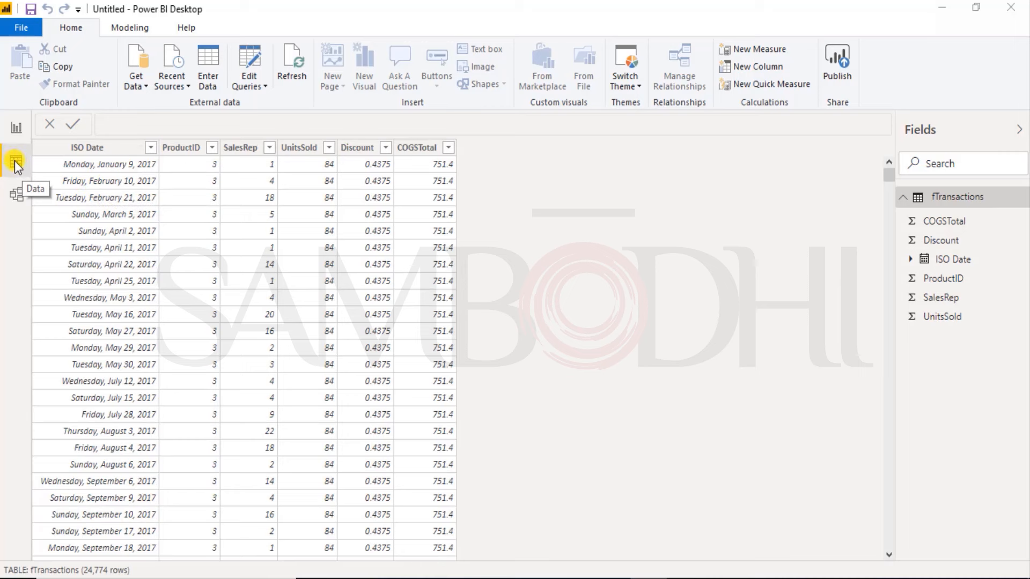
click(128, 150)
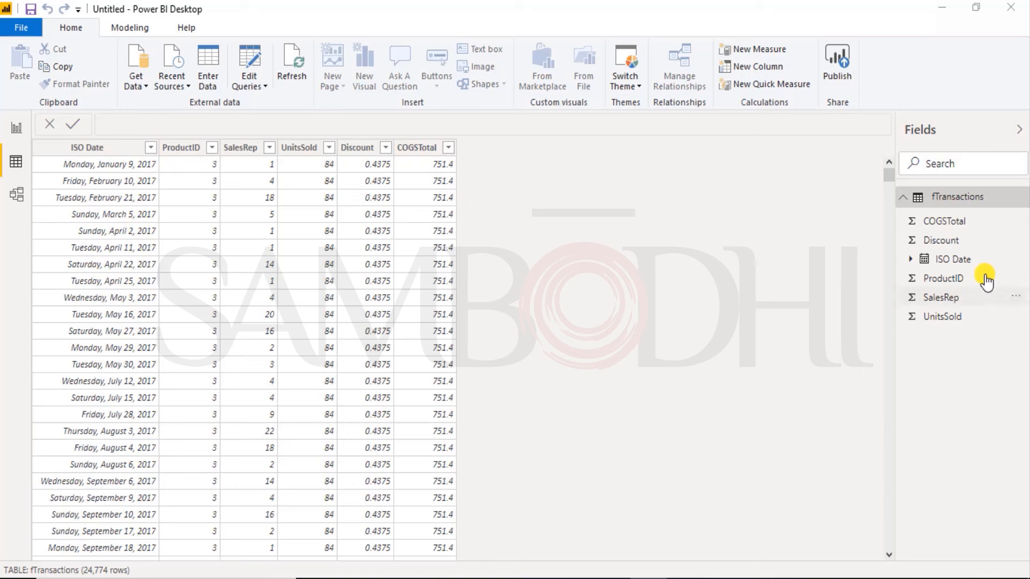
click(145, 151)
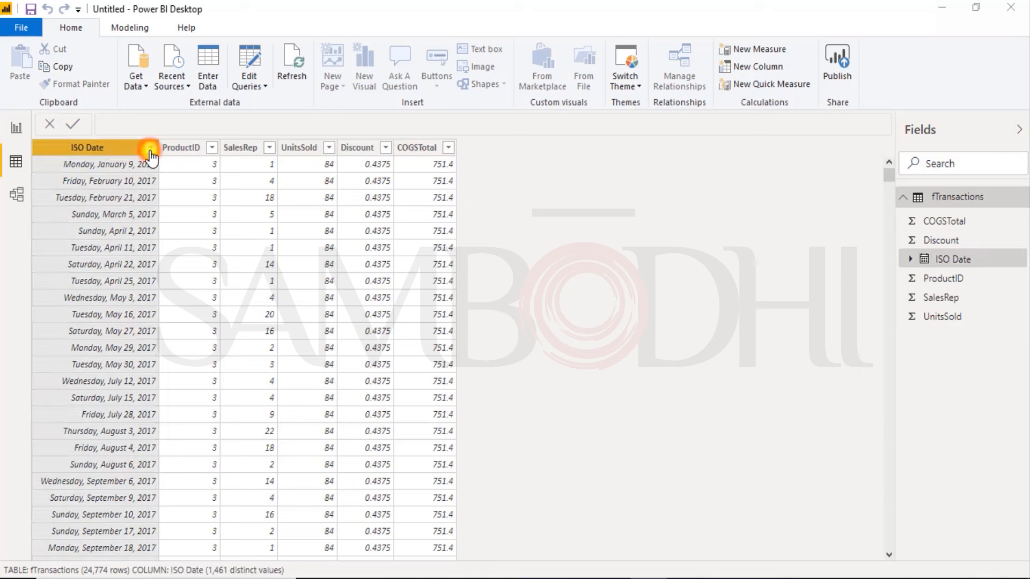
click(151, 149)
click(607, 240)
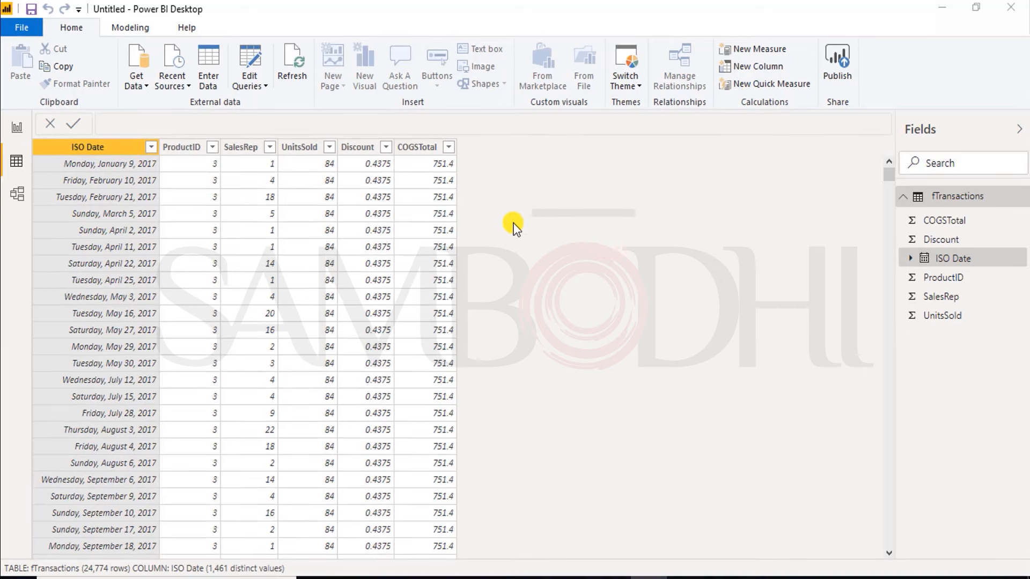
Step: Switch to File Explorer, open the Table workbook from the Power BI folder in Excel and enable editing
key(alt+Tab)
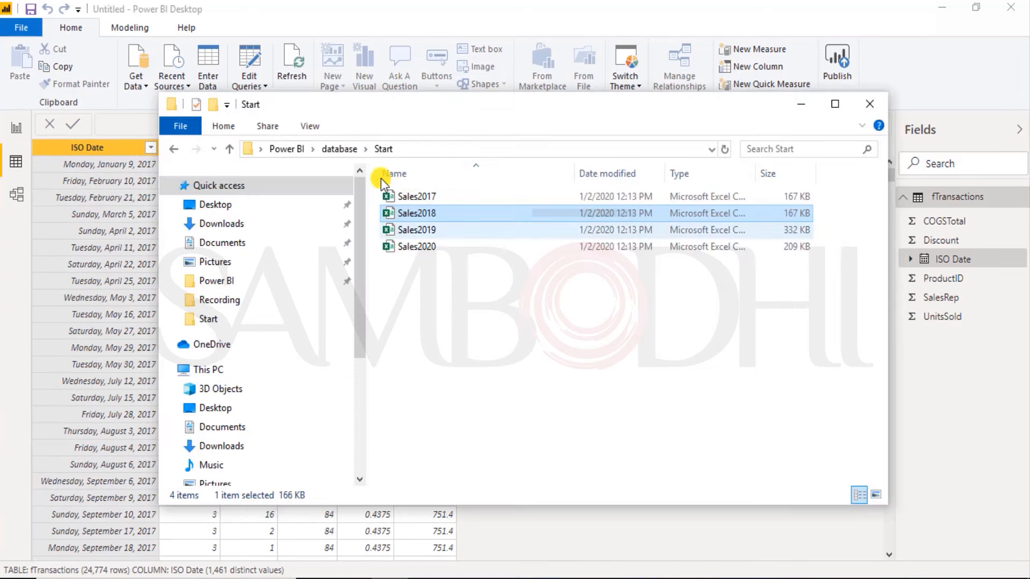
click(341, 149)
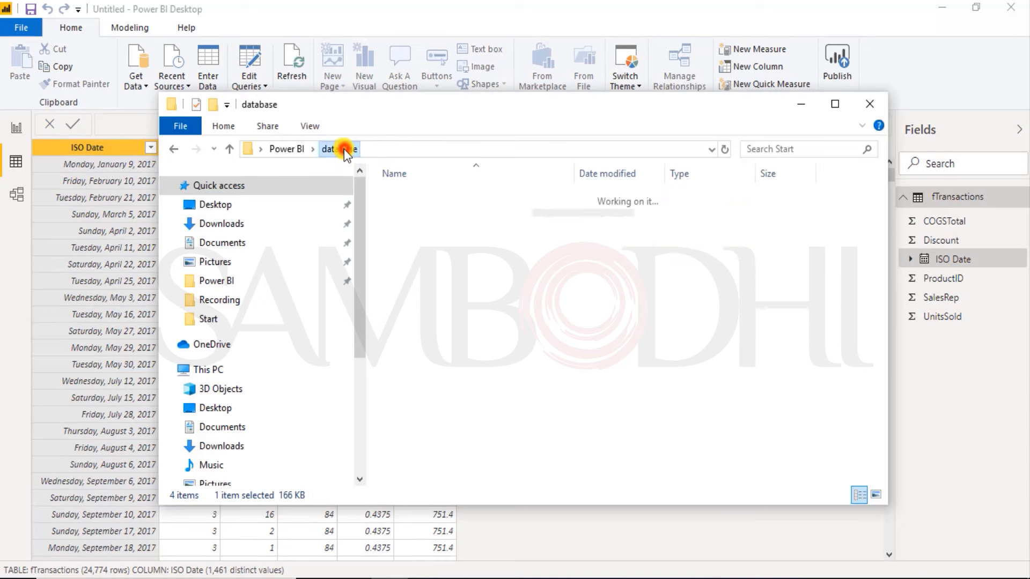
click(287, 150)
double_click(416, 294)
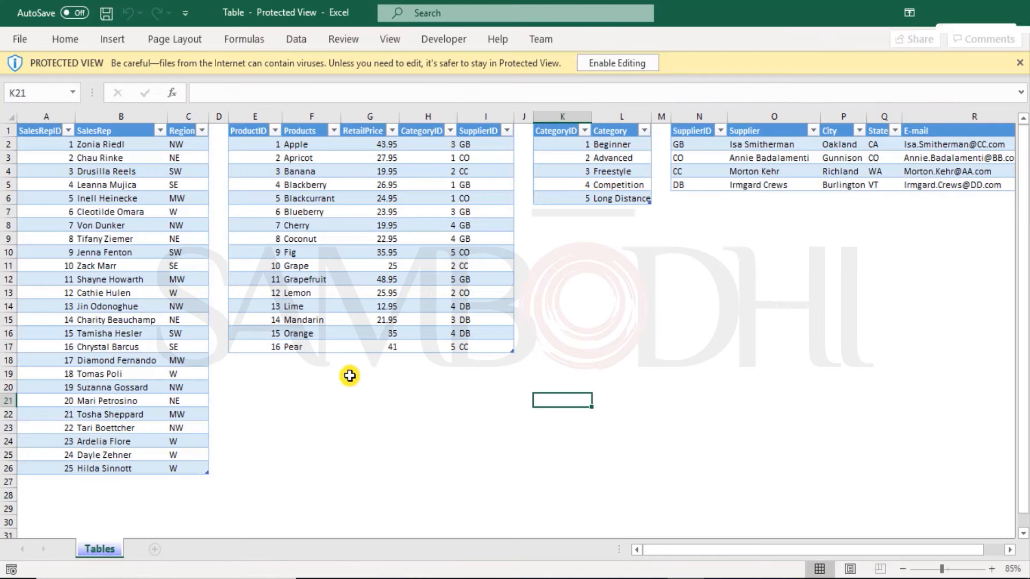
click(309, 389)
click(120, 134)
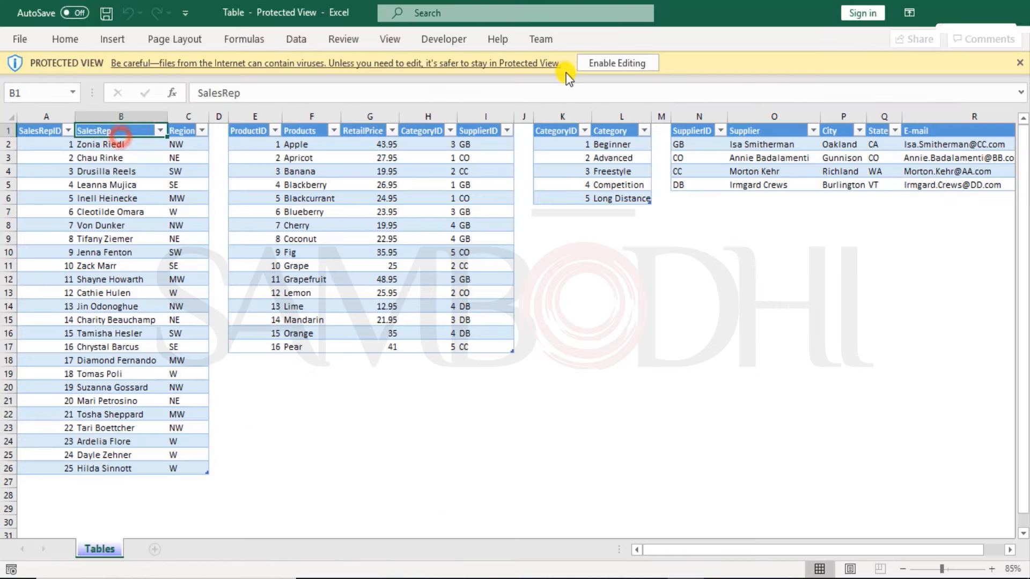
click(588, 70)
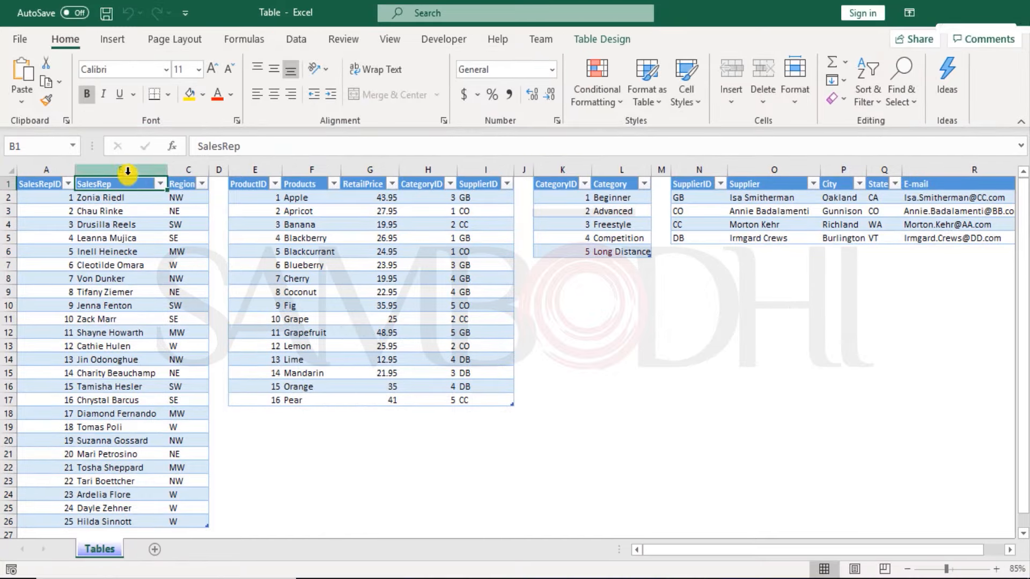
Step: Examine the sales rep, product, category and supplier tables on the Tables sheet
click(363, 188)
click(570, 177)
click(708, 185)
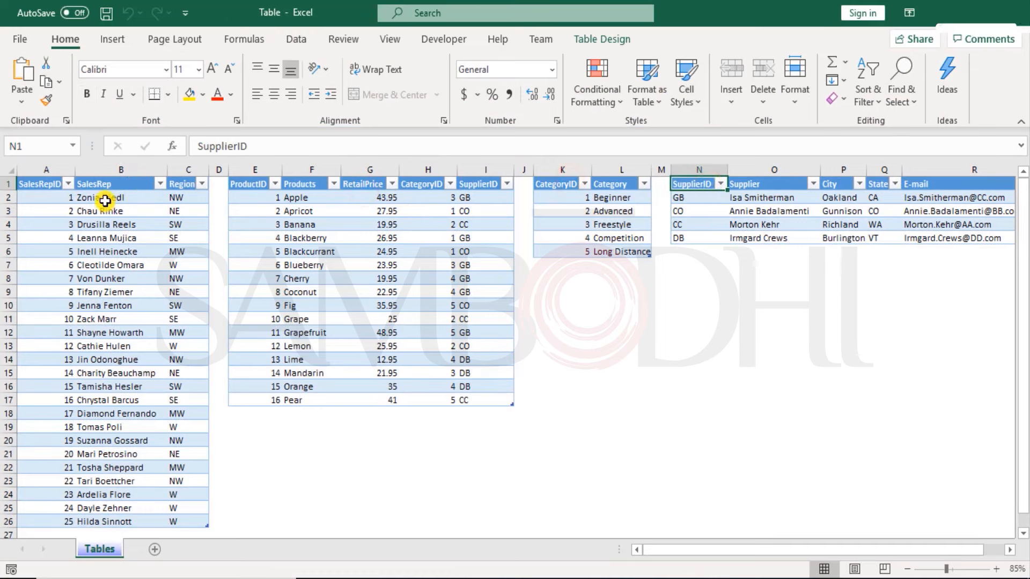
click(102, 184)
scroll(160, 344, down, 3)
scroll(154, 365, up, 3)
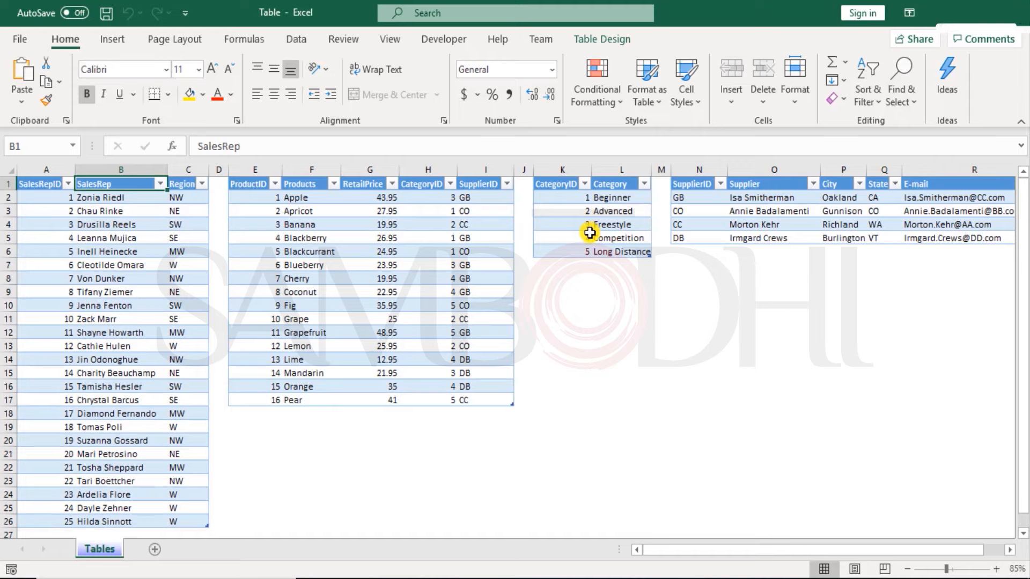
Step: Move the sales rep records with IDs 21 to 25 out of the table to cell A31
scroll(285, 318, down, 2)
scroll(285, 319, up, 2)
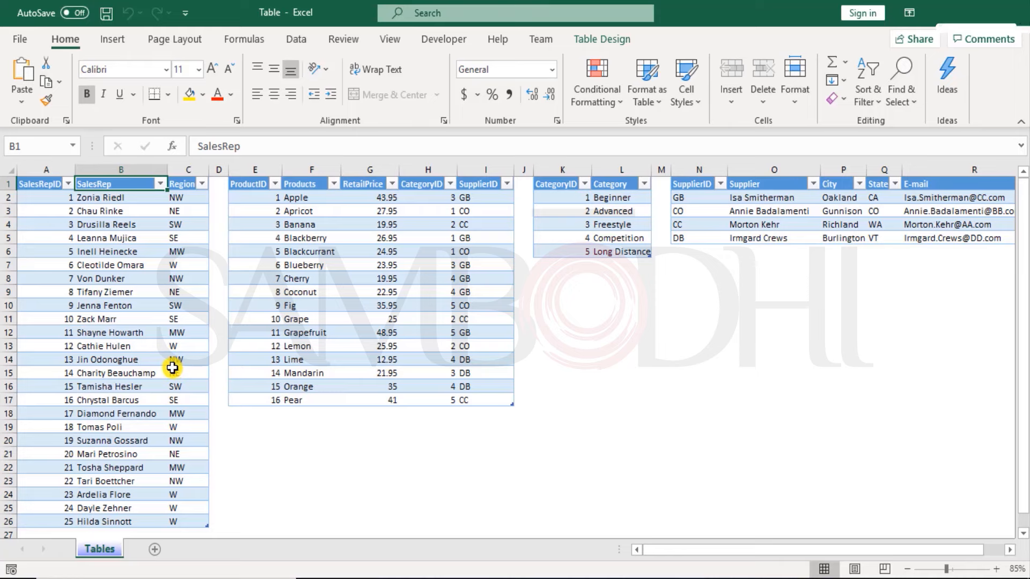
scroll(173, 368, down, 1)
scroll(174, 368, up, 1)
scroll(178, 365, down, 2)
scroll(178, 365, up, 2)
scroll(178, 366, down, 3)
click(40, 345)
drag(90, 365, 193, 397)
key(ctrl+x)
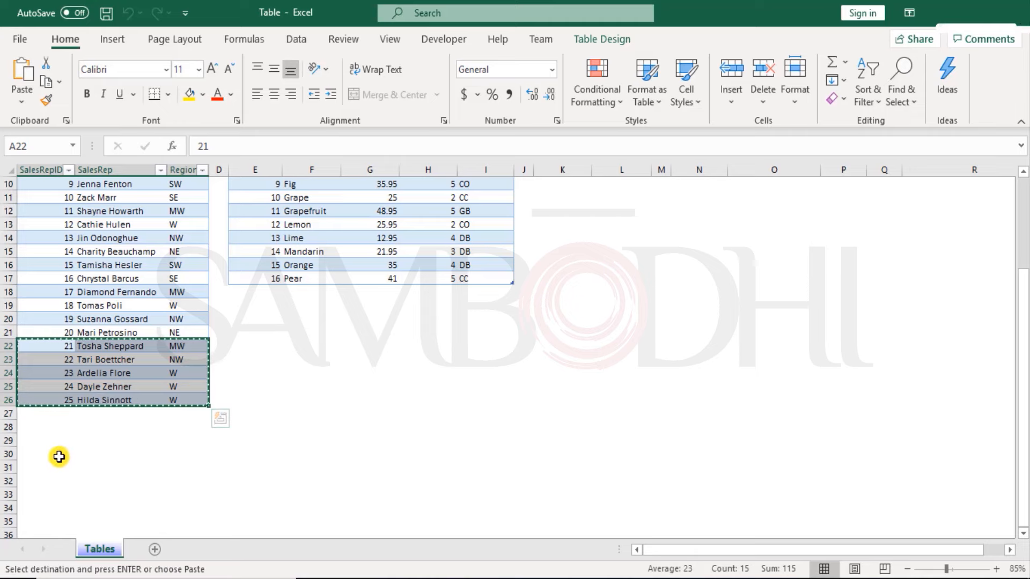
click(46, 461)
key(ctrl+v)
Step: Copy the SalesRepID, SalesRep and Region headers to A30, directly above the moved records
scroll(69, 386, up, 3)
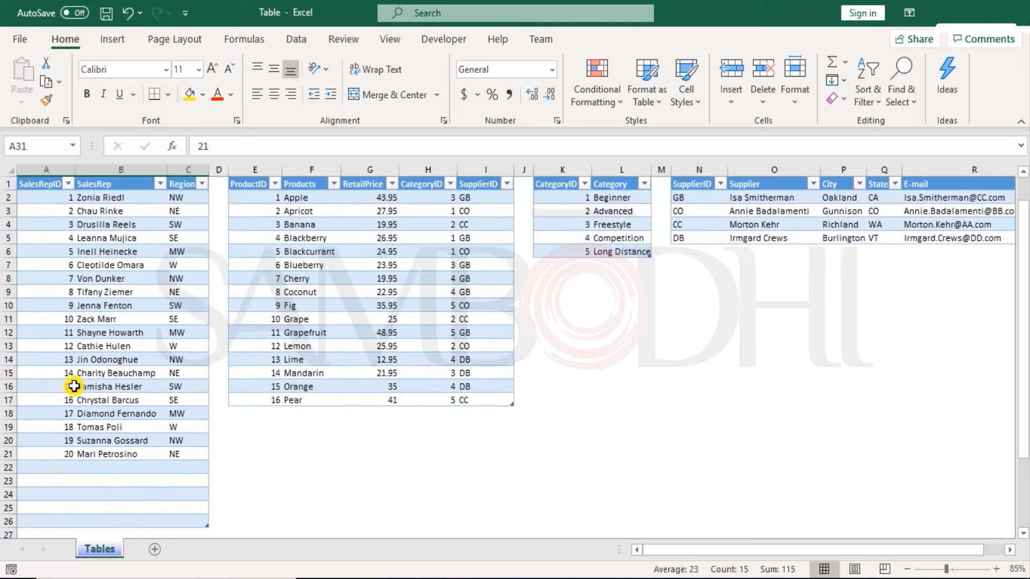
drag(42, 185, 177, 184)
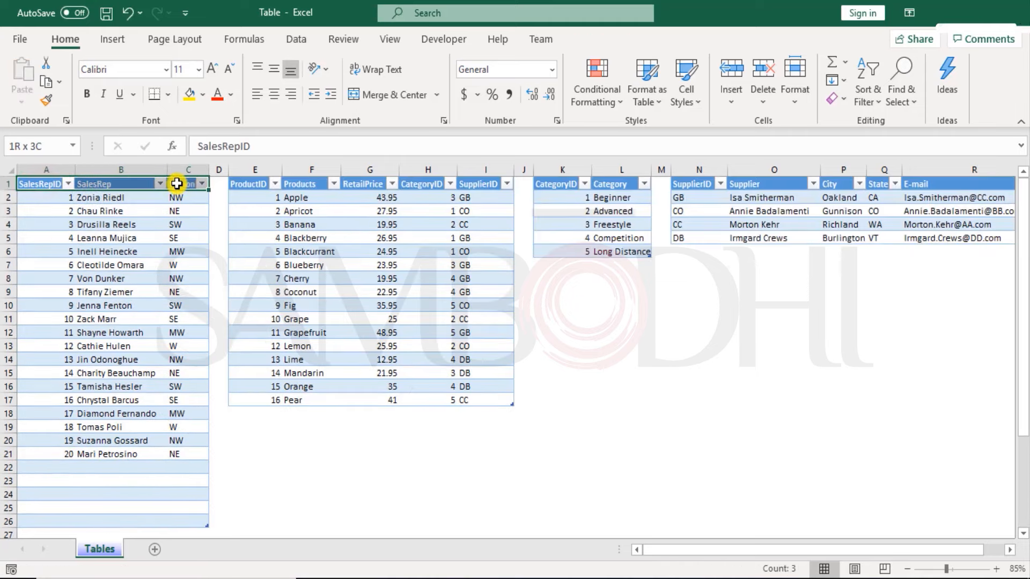
key(ctrl+c)
scroll(55, 361, down, 5)
click(43, 369)
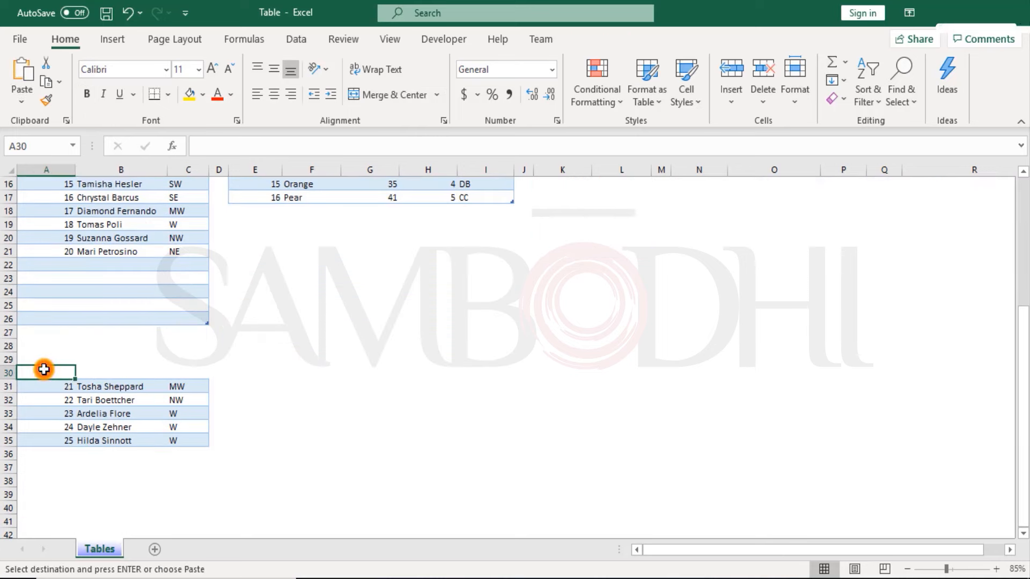
key(ctrl+v)
Step: Resize the original sales rep table to end at row 21, and select its records to check the table name
click(158, 314)
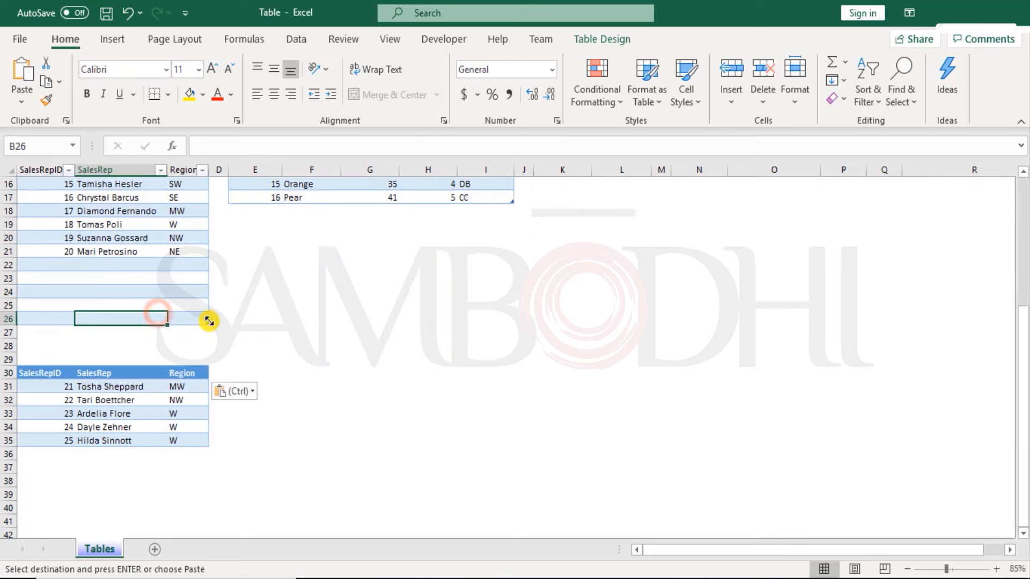
drag(207, 322, 205, 259)
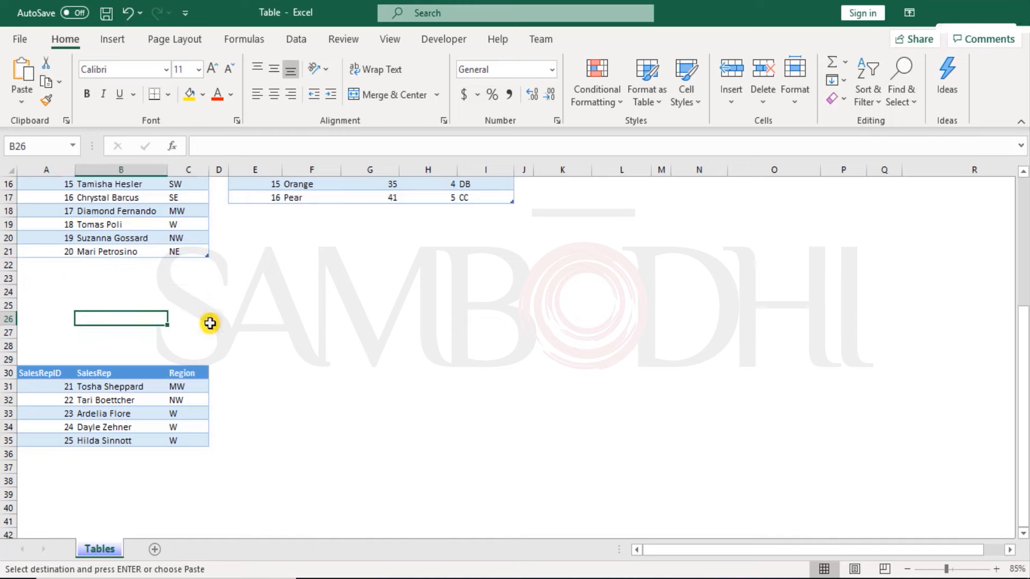
click(182, 373)
drag(81, 251, 136, 184)
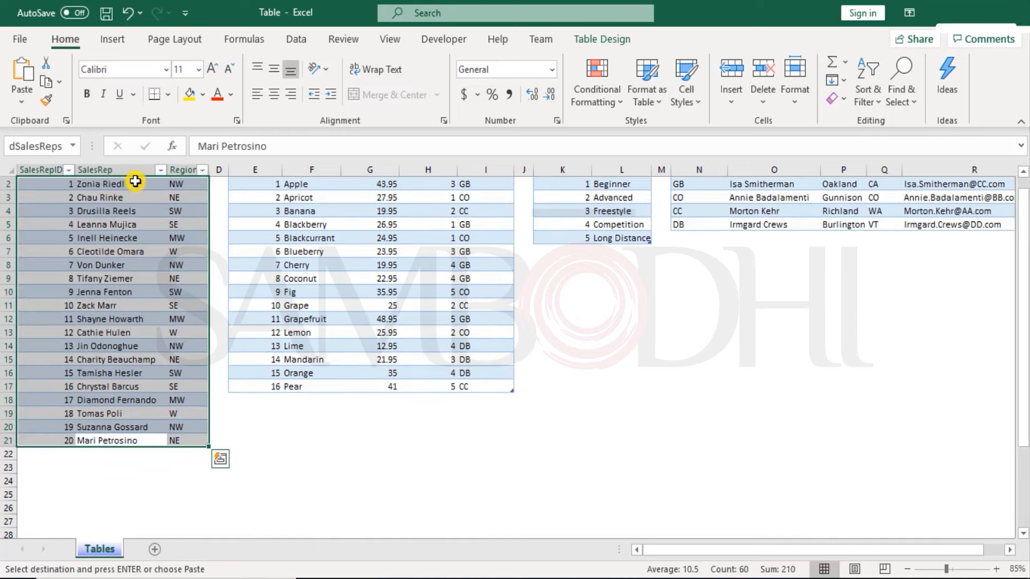
click(40, 146)
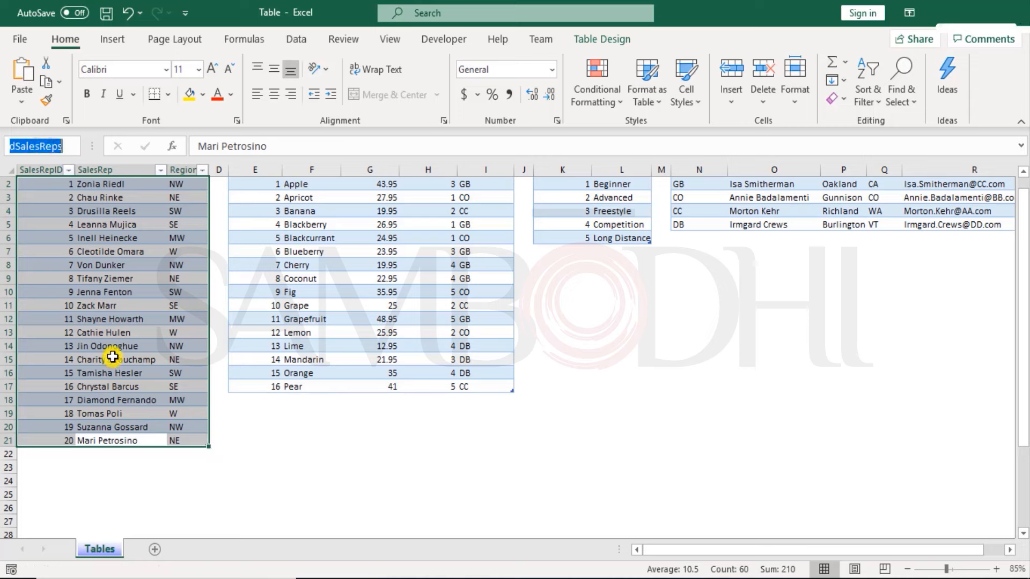
Step: Convert the moved records with their header row, A30:C35, into a table with headers
scroll(58, 193, down, 3)
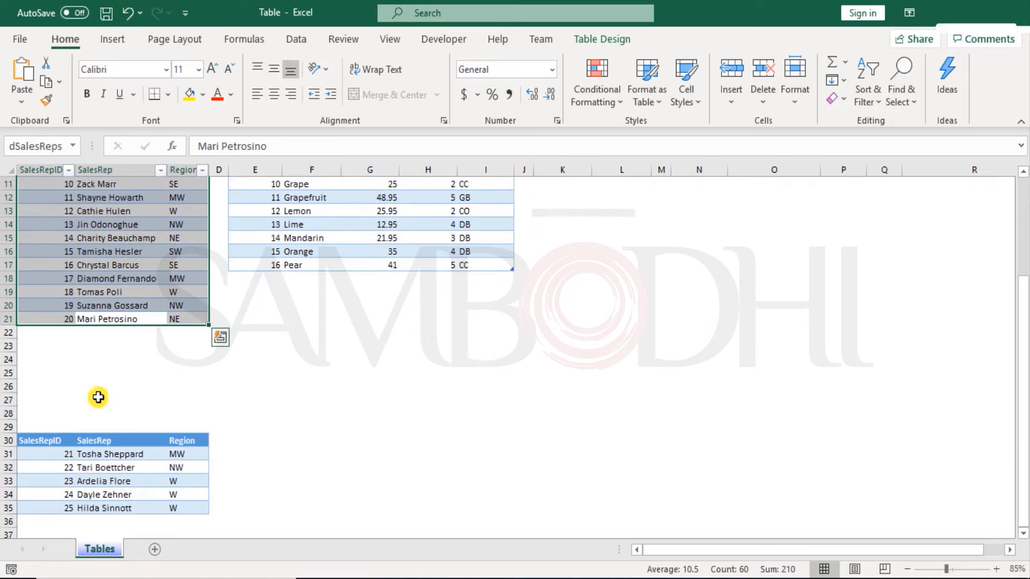
click(99, 453)
key(ctrl+a)
key(ctrl+a)
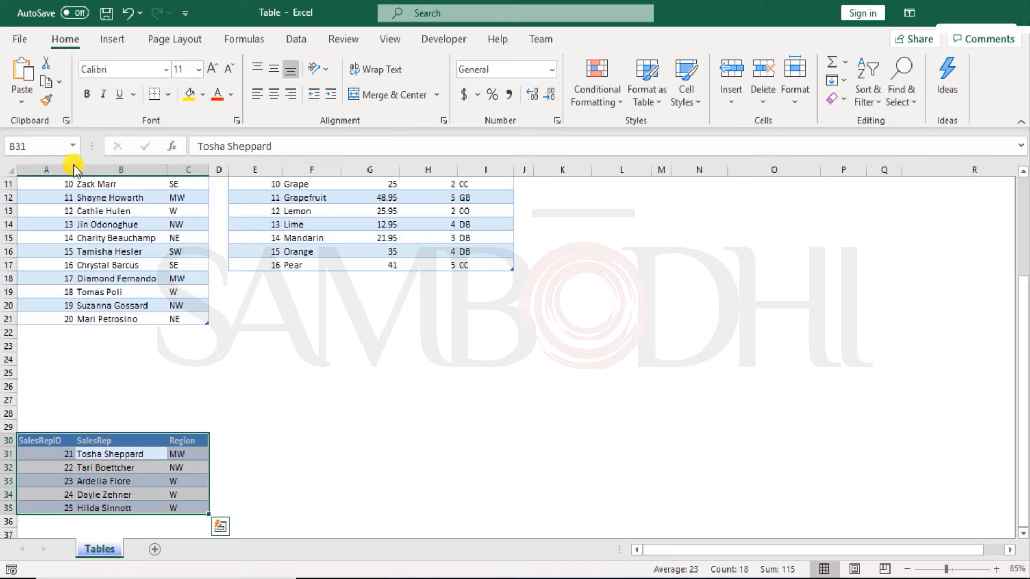
key(ctrl+t)
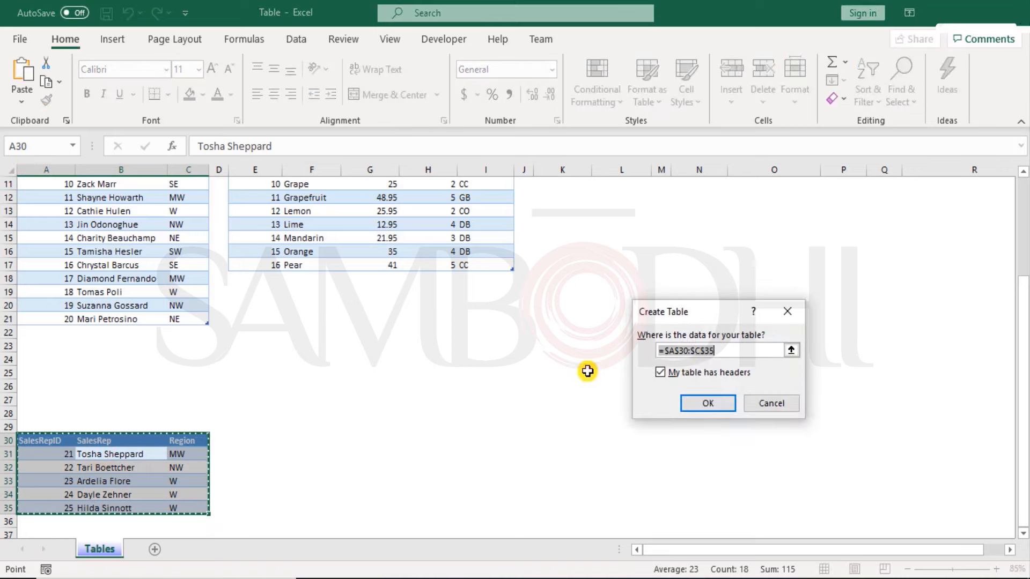
click(706, 401)
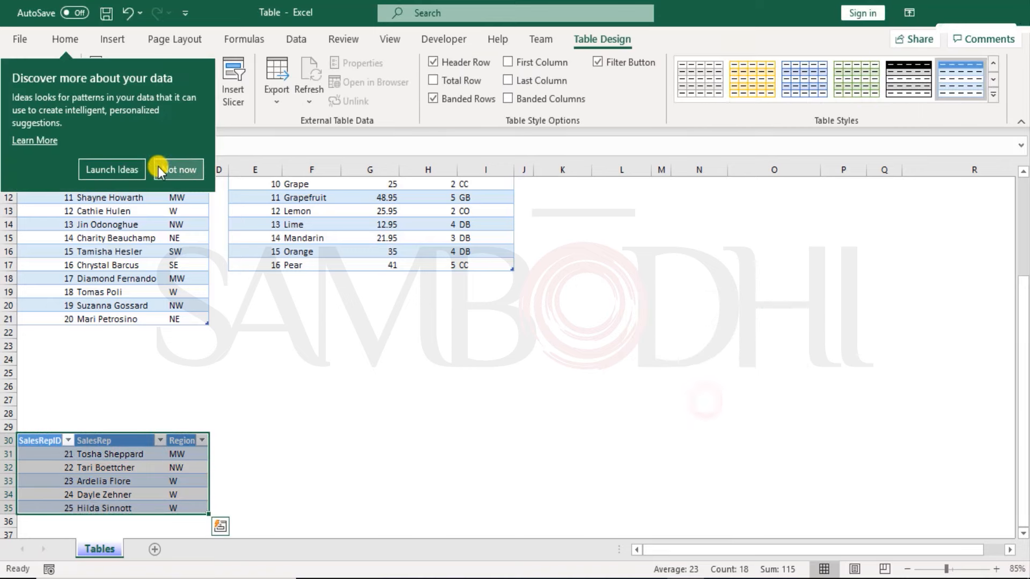
click(390, 349)
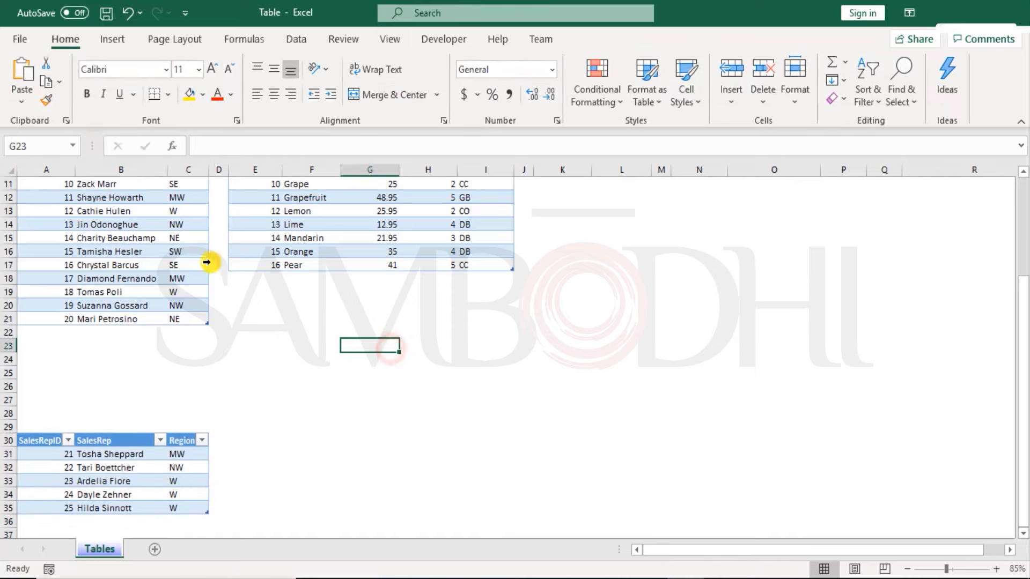
Step: Name the new sales rep table dSalesReps_1
click(121, 442)
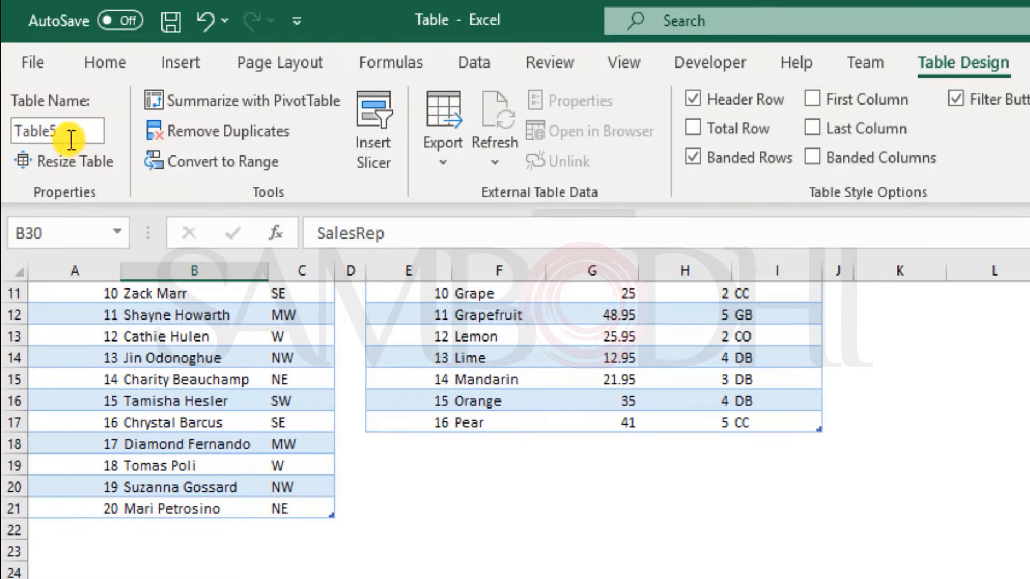
click(70, 139)
text(dSalesReps)
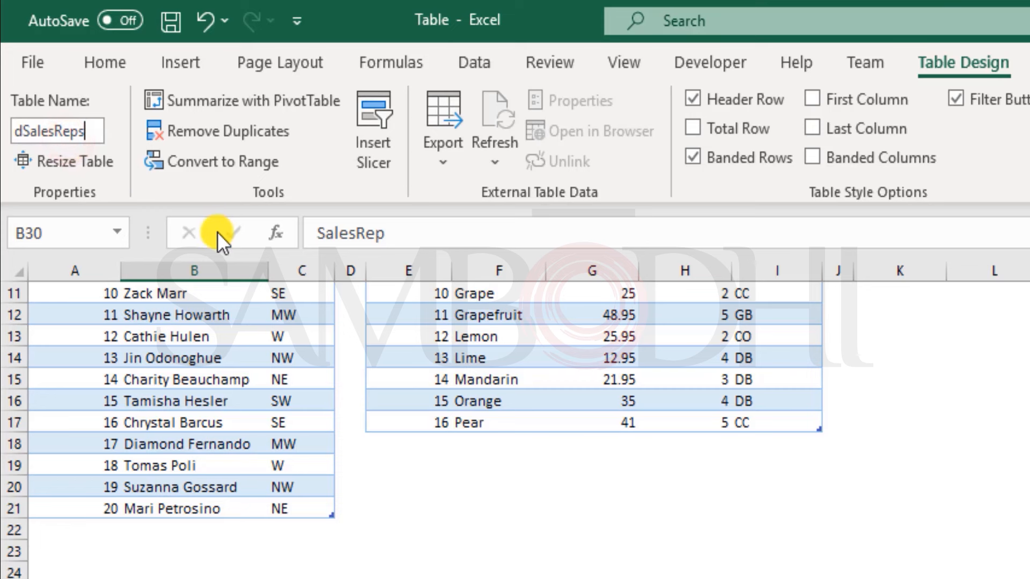
text(_1)
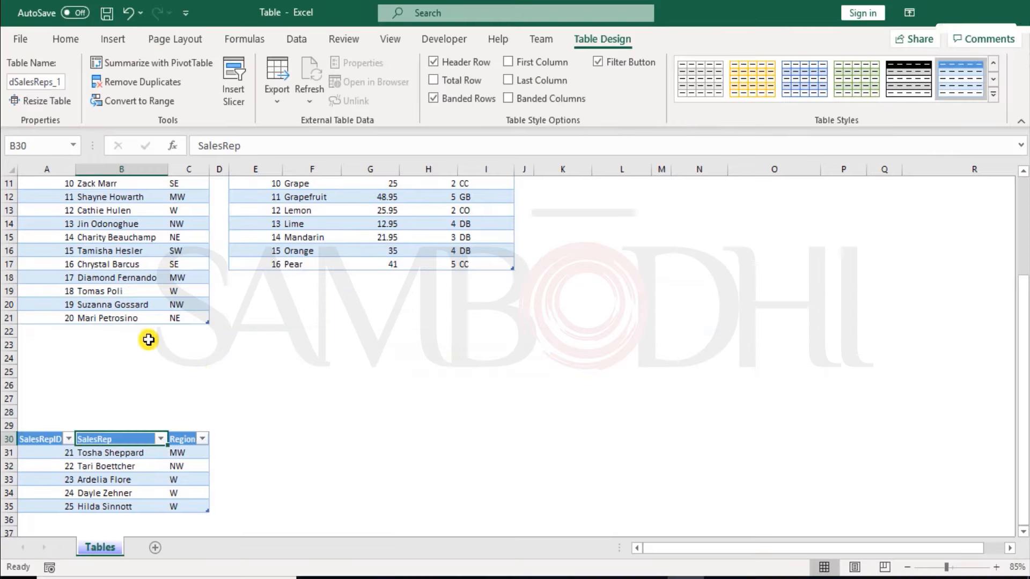
Step: Compare the original sales rep table with the new one below it
click(232, 372)
scroll(221, 384, up, 2)
scroll(144, 402, down, 3)
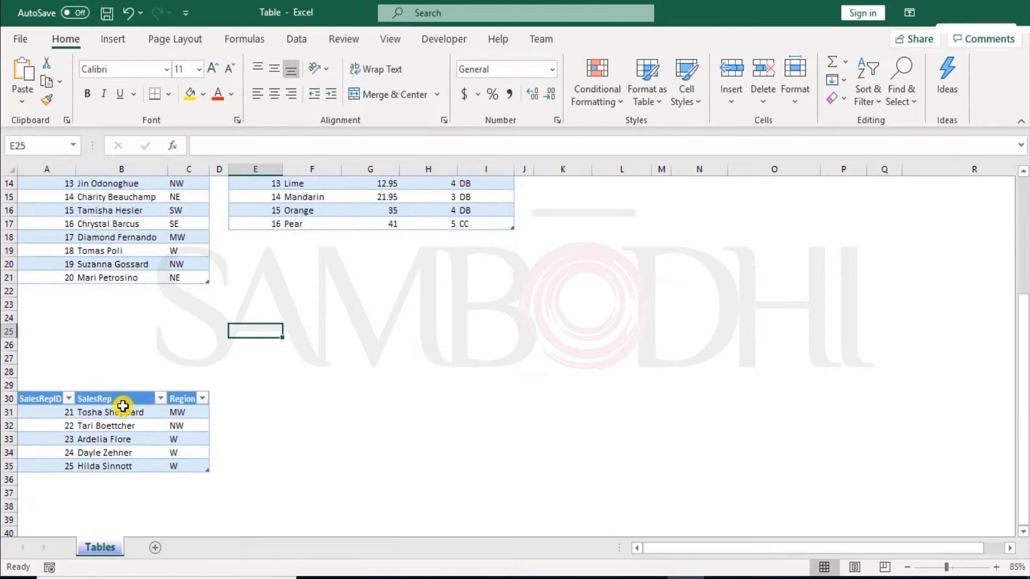
click(123, 401)
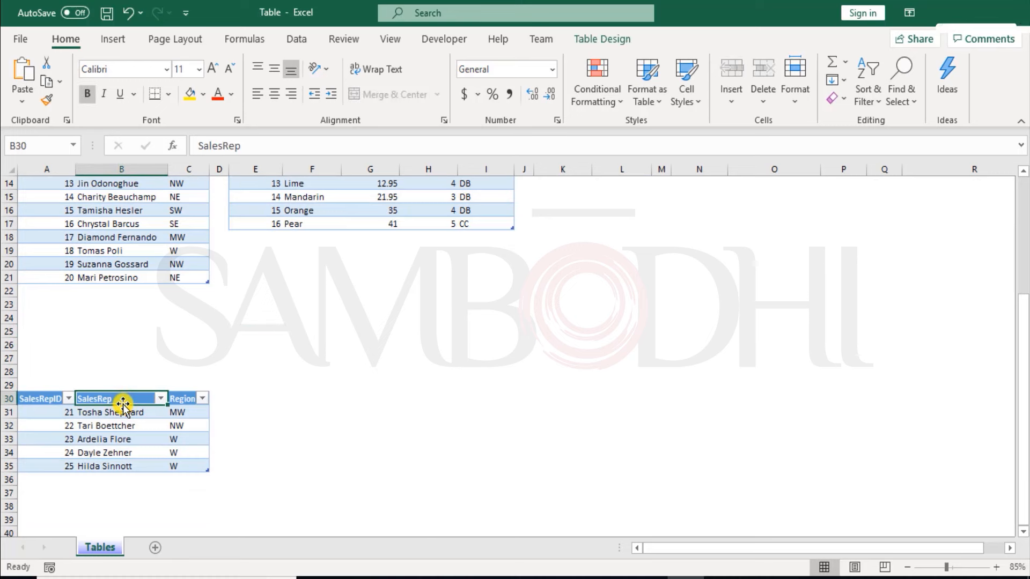
scroll(122, 402, up, 4)
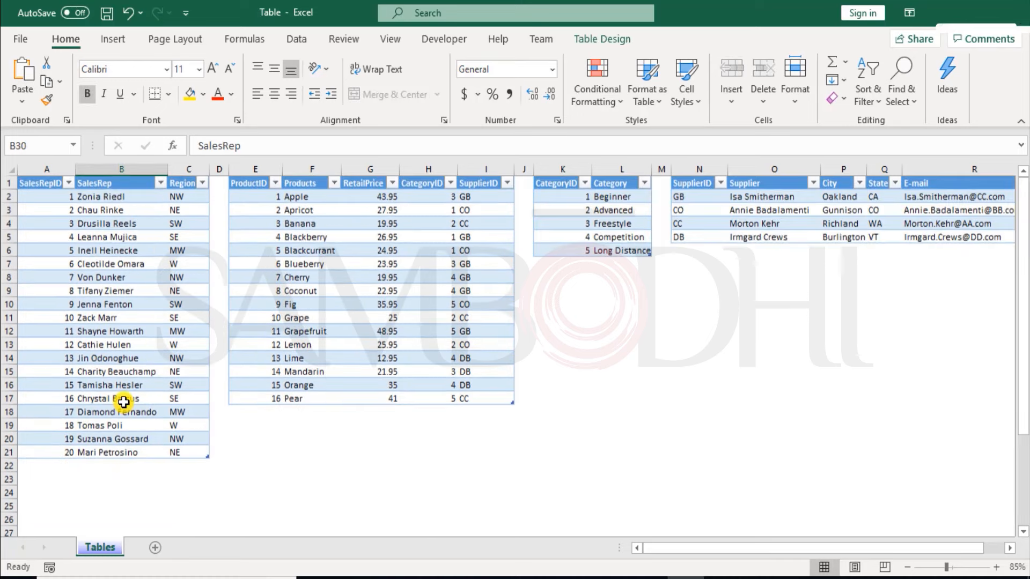
click(119, 184)
scroll(112, 383, down, 4)
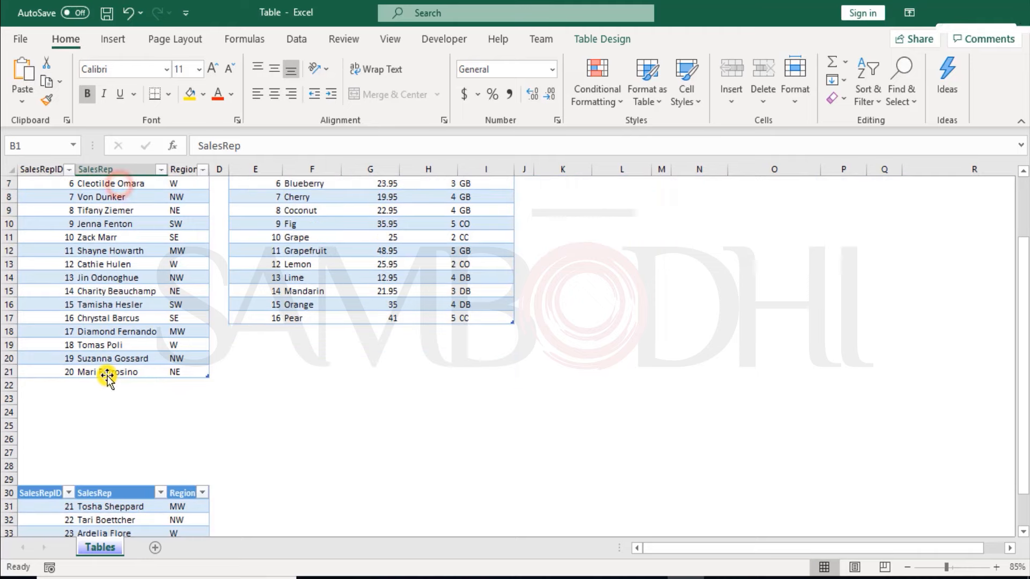
click(115, 408)
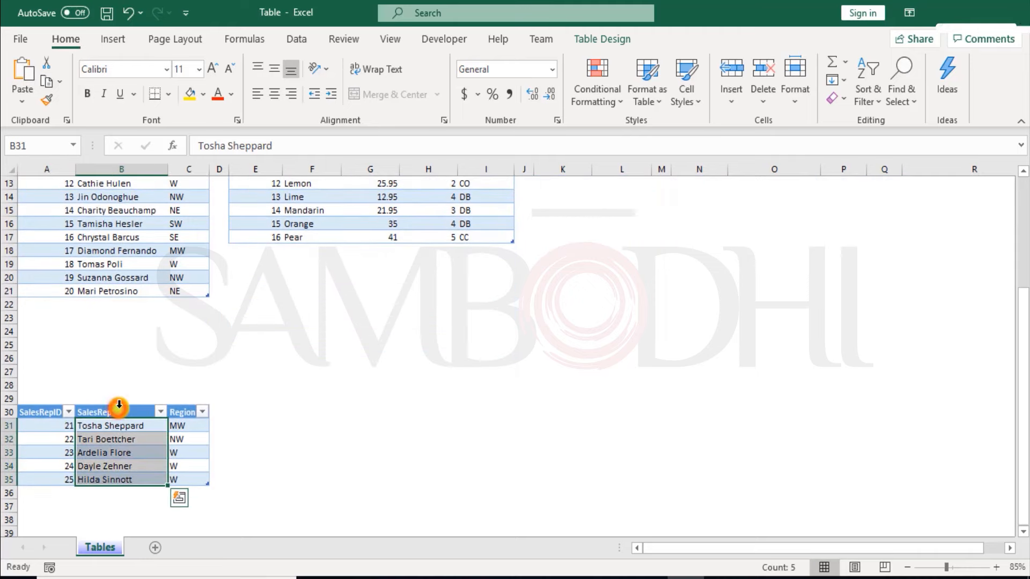
click(119, 412)
scroll(276, 405, up, 1)
scroll(277, 405, up, 4)
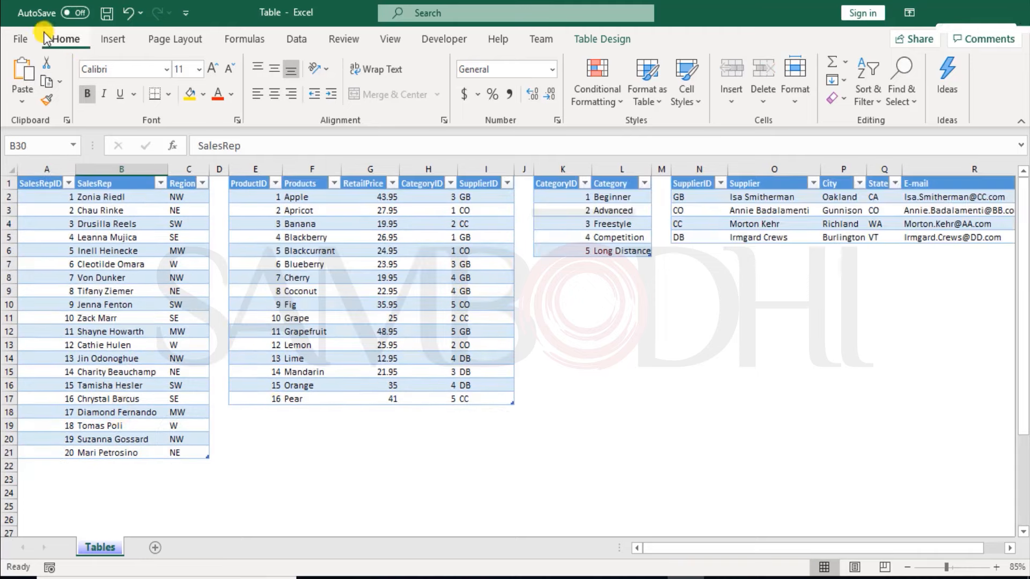
Step: Save the Table workbook and close it
key(ctrl+s)
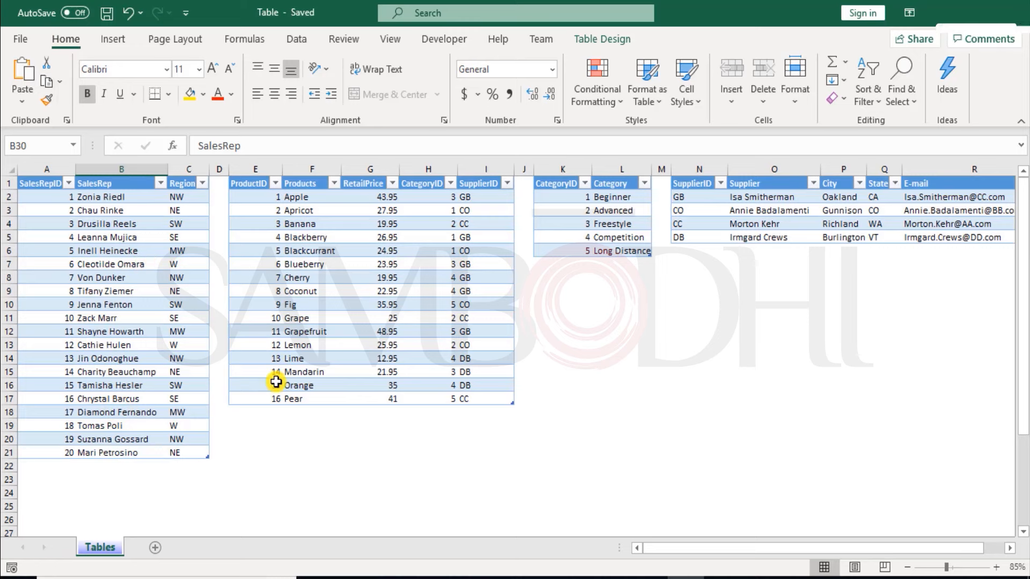
click(270, 410)
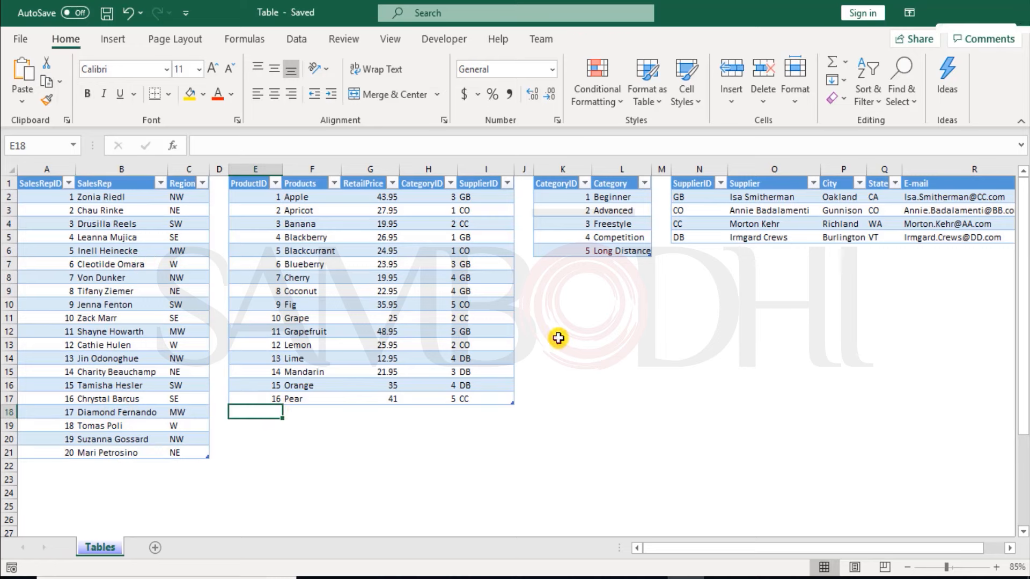
key(ctrl+w)
Step: Switch to Power BI Desktop and open the Table workbook from the Power BI folder as an Excel data source
click(651, 577)
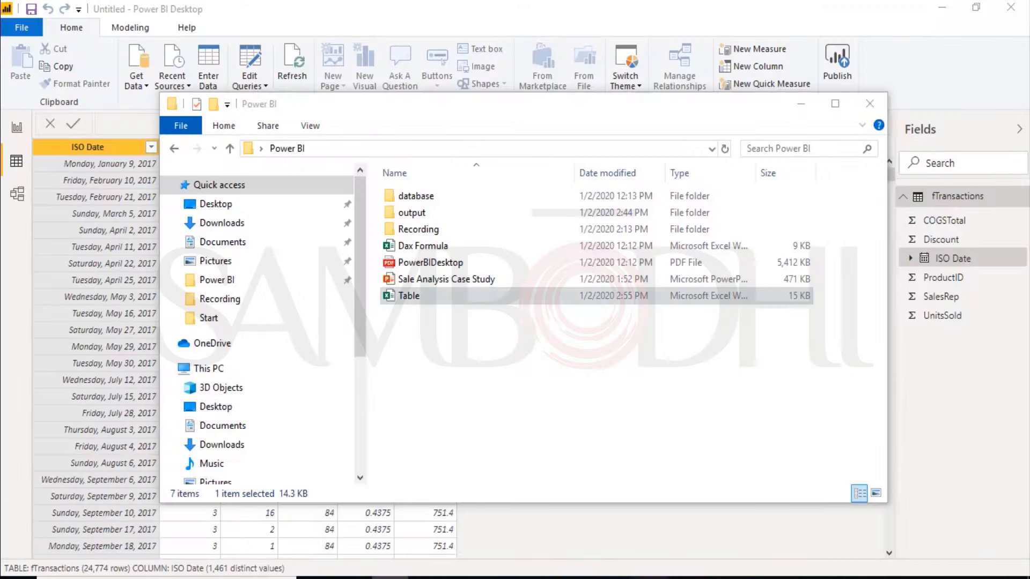
click(134, 86)
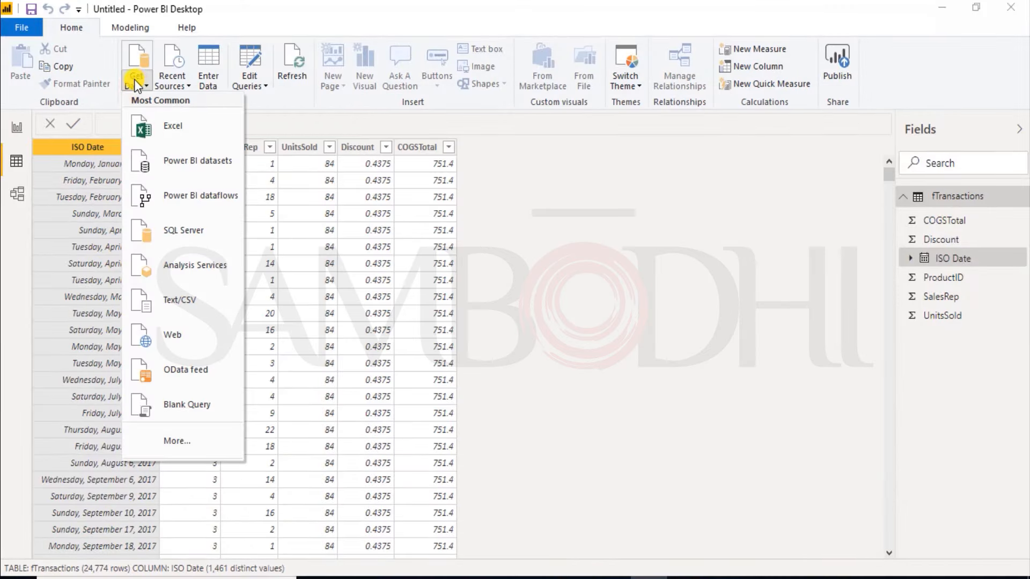
click(168, 127)
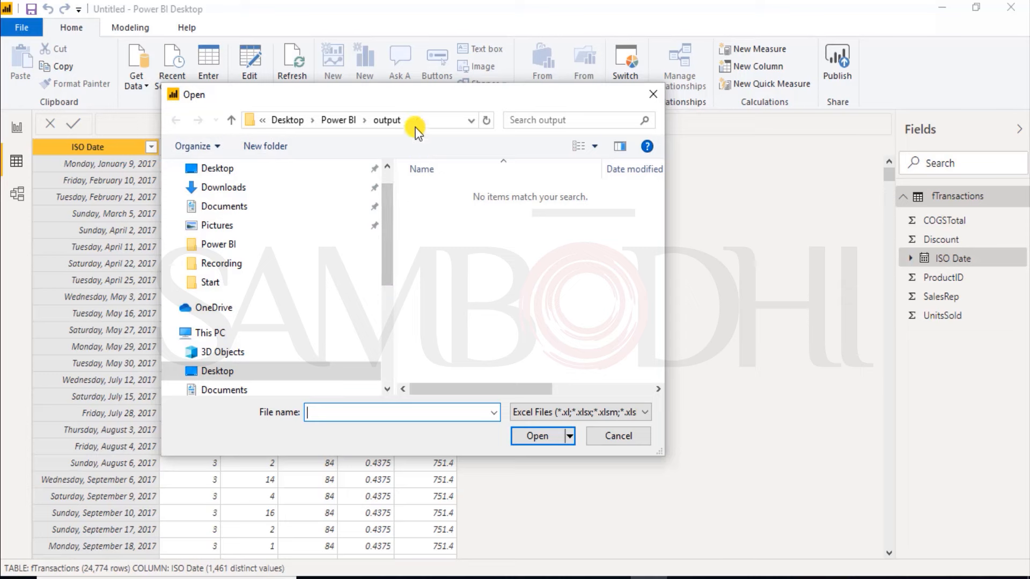
click(331, 119)
double_click(443, 257)
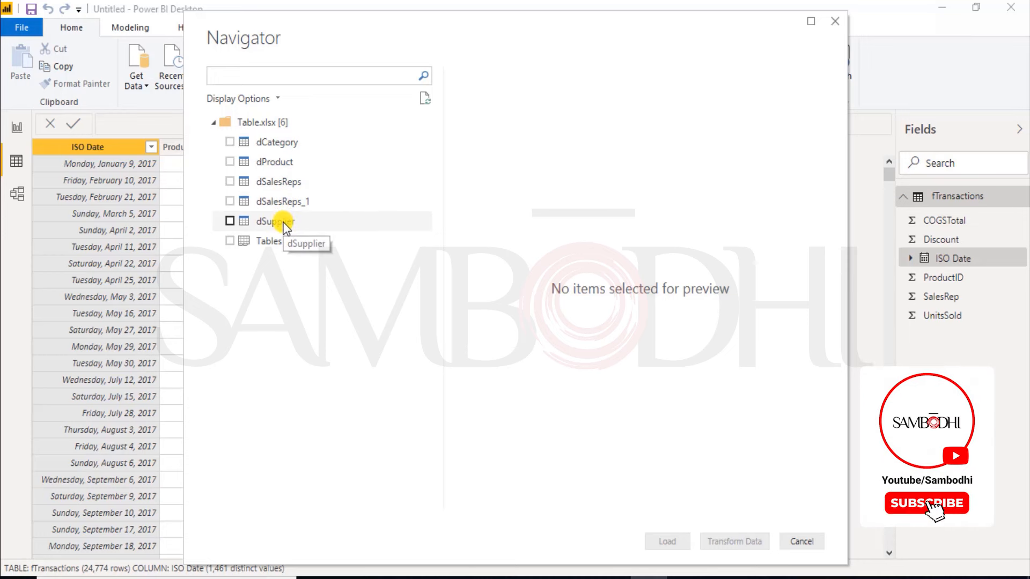
Step: Choose the dCategory, dProduct, dSalesReps and dSalesReps_1 tables for import and open them in the query editor for transformation
click(230, 143)
click(231, 162)
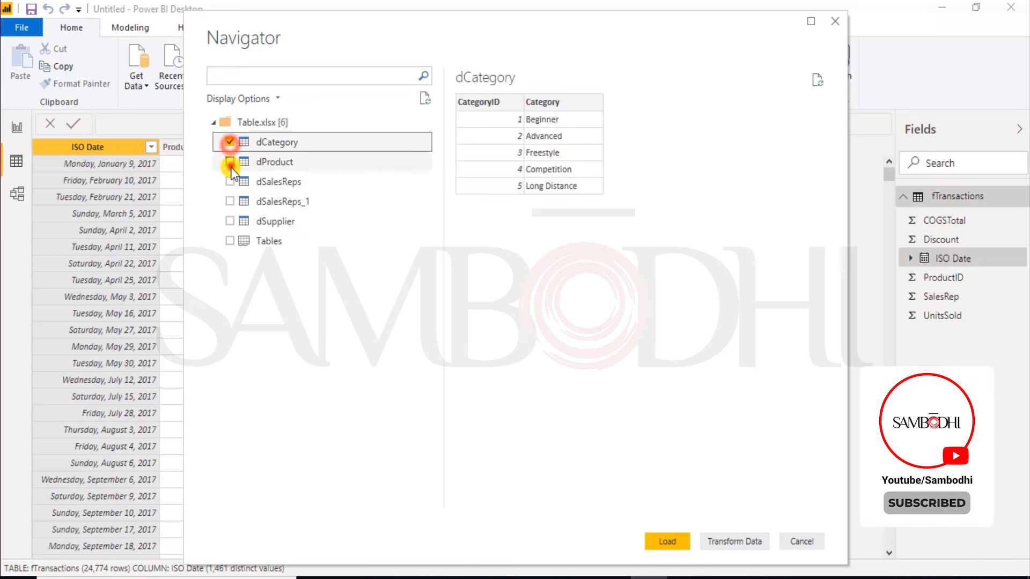
click(232, 162)
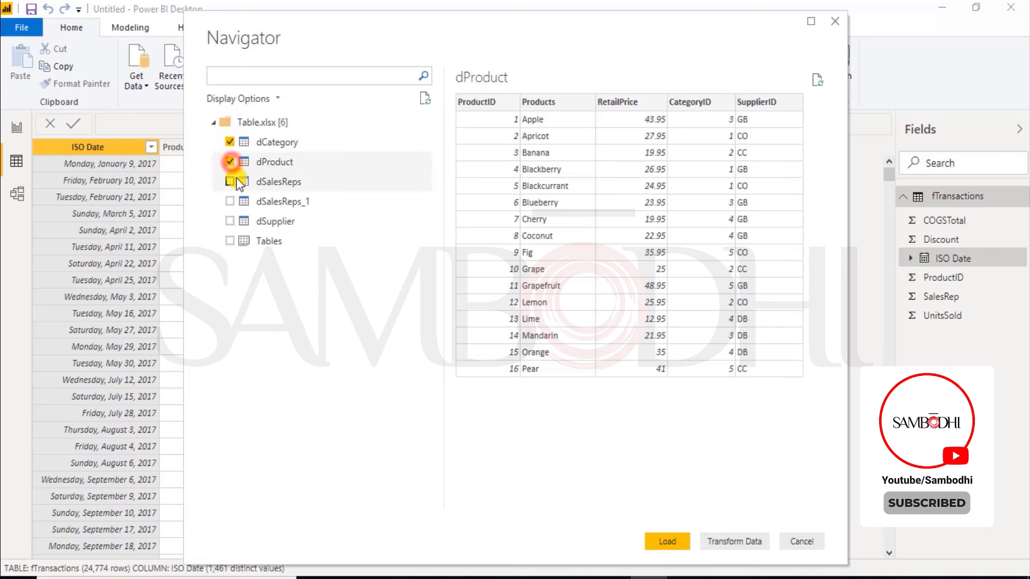
click(231, 182)
click(229, 201)
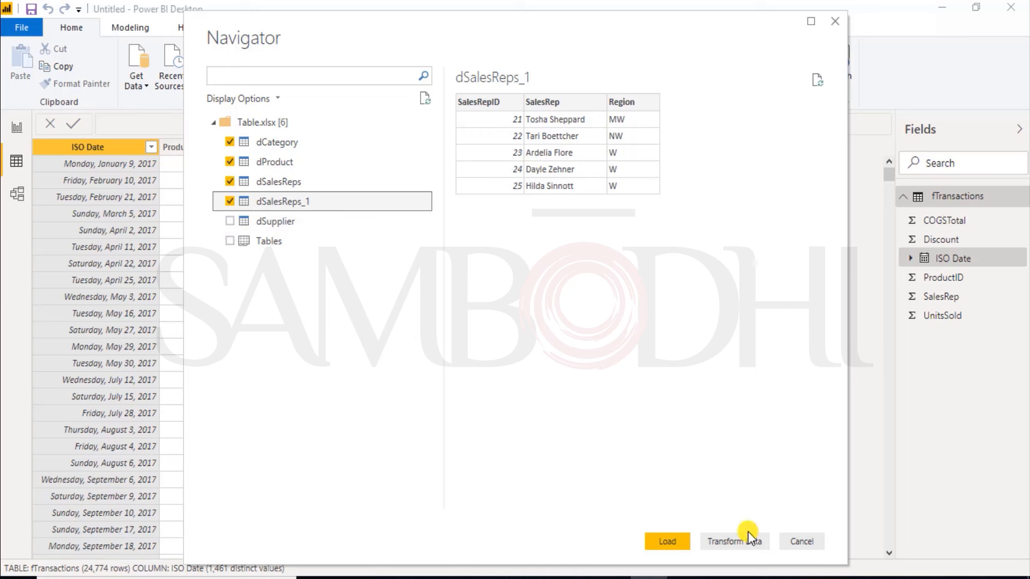
click(715, 543)
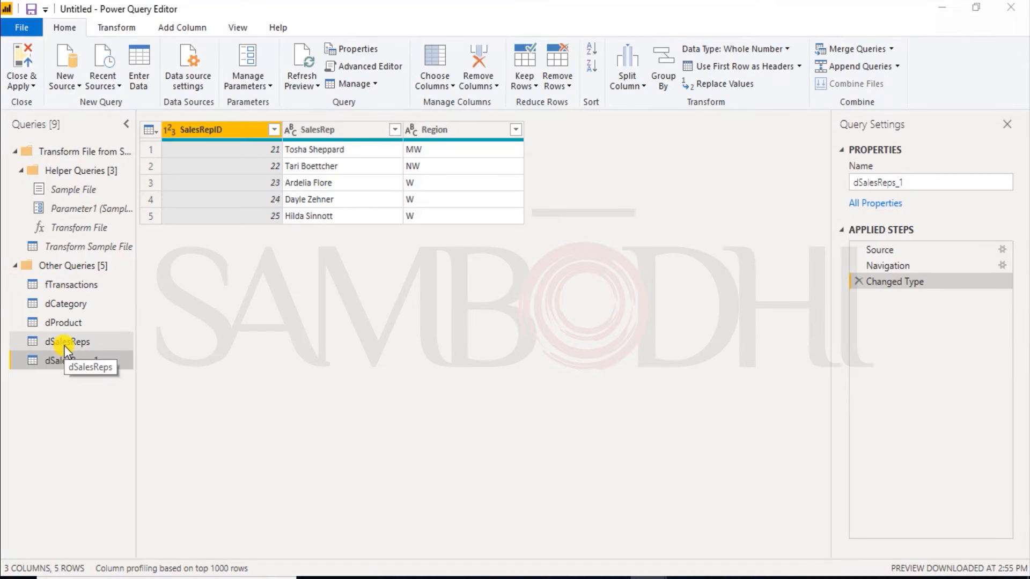
Step: Round the RetailPrice column of the dProduct query to 2 decimal places
click(67, 284)
click(68, 305)
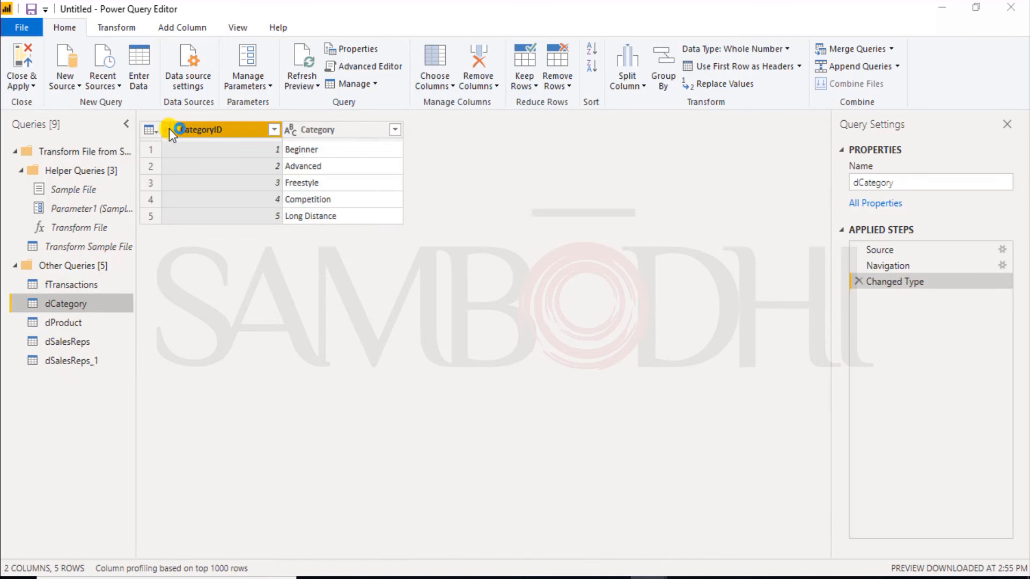
click(53, 322)
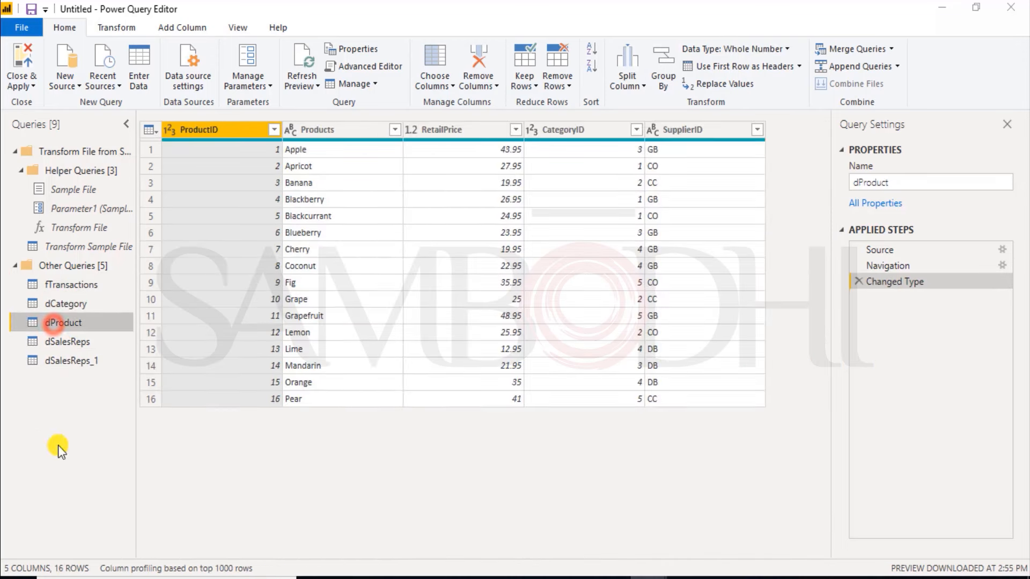
click(417, 130)
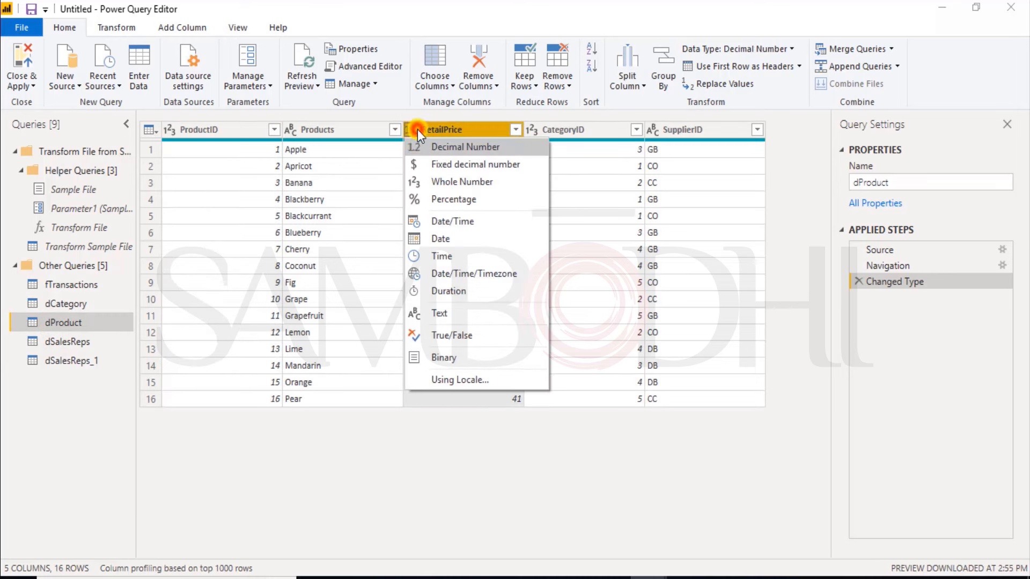
click(458, 134)
right_click(496, 129)
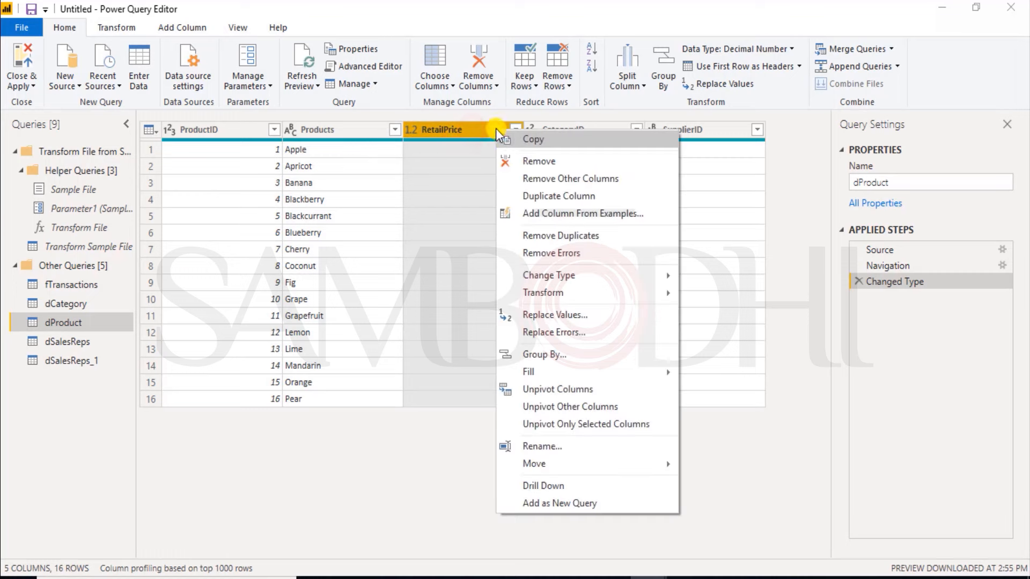
click(554, 293)
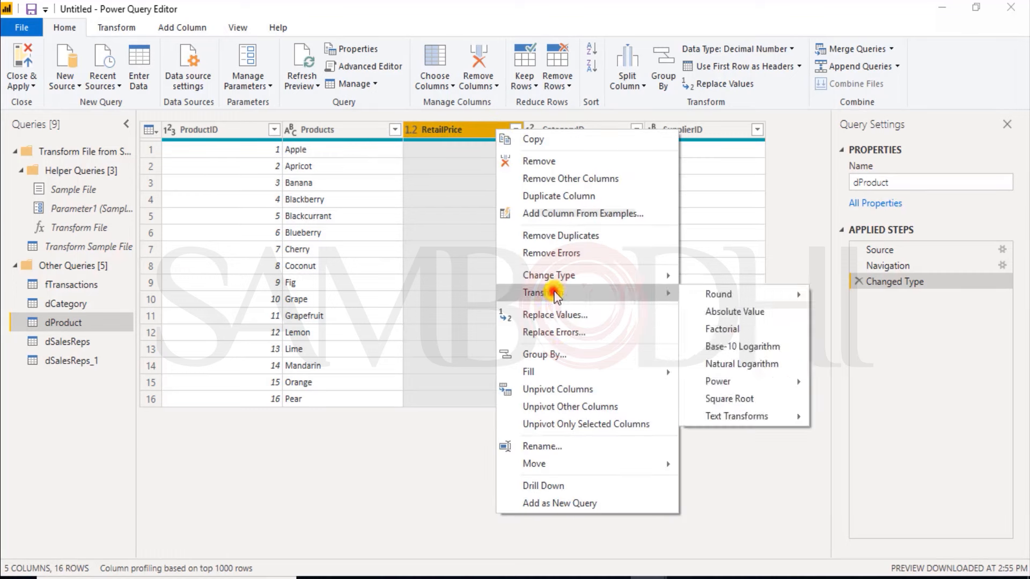
click(703, 297)
click(831, 304)
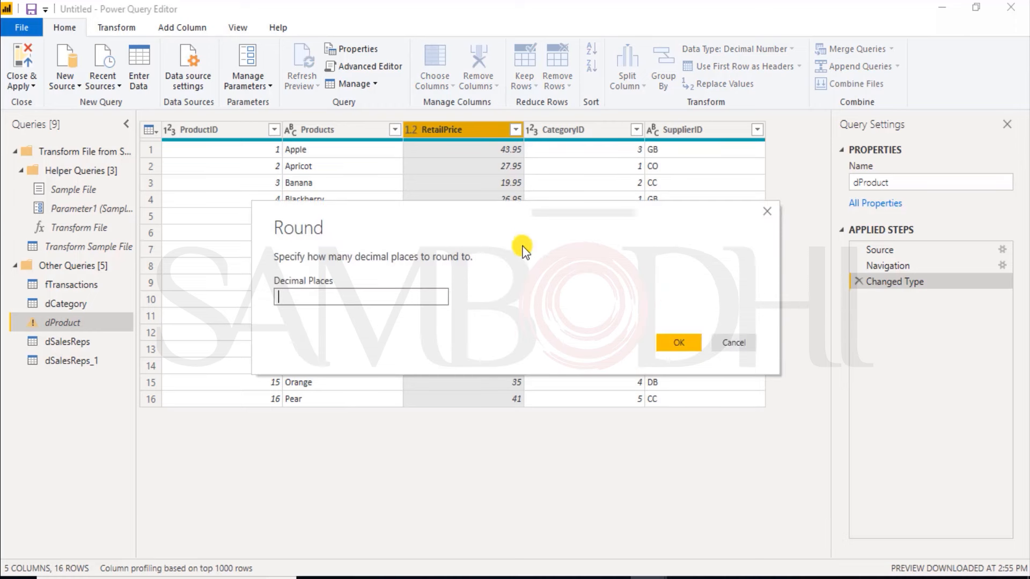
text(2)
click(668, 341)
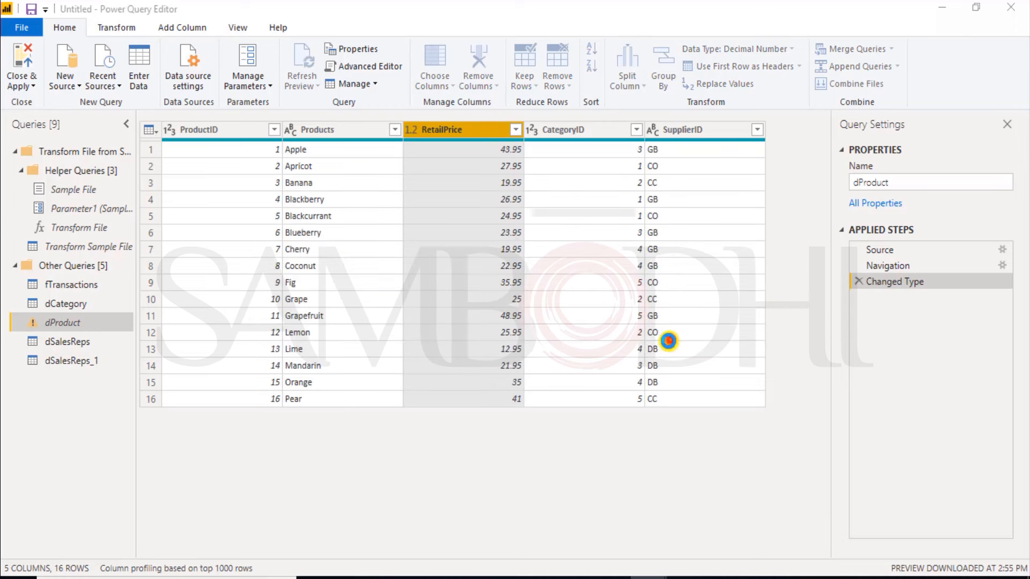
Step: Append the dSalesReps_1 table to the dSalesReps query as a two-table append
click(83, 347)
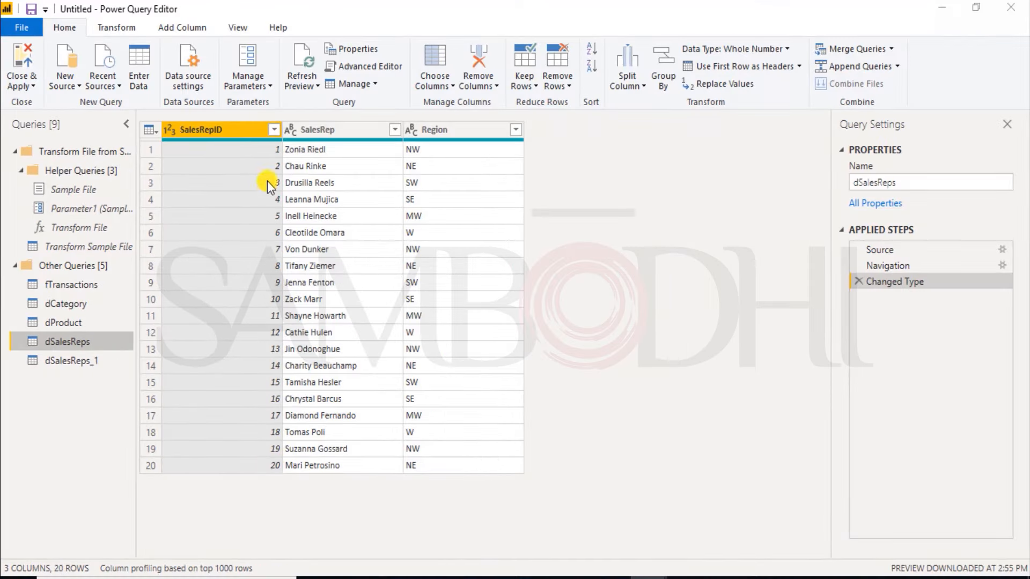
click(859, 69)
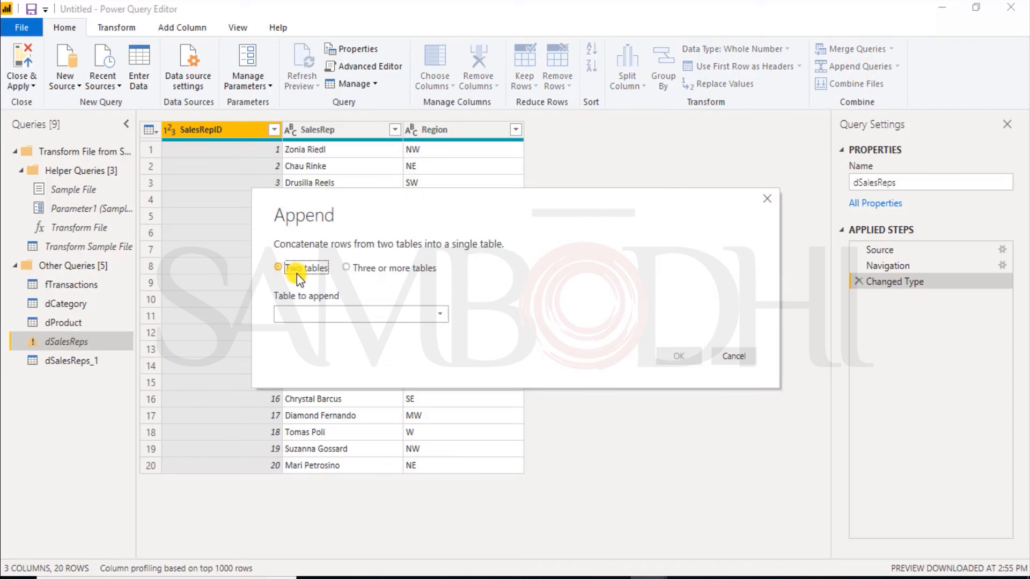
click(355, 316)
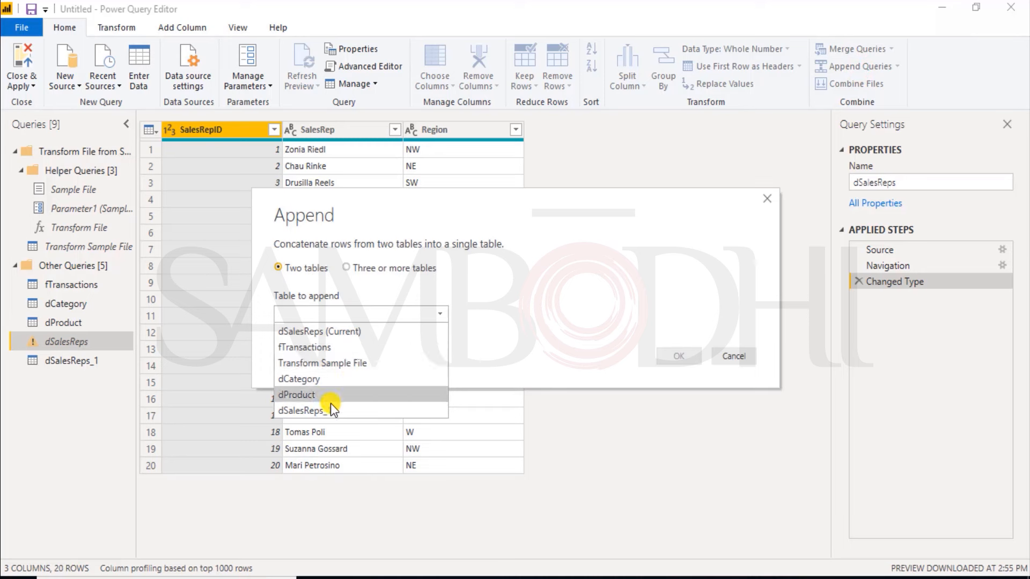
click(318, 411)
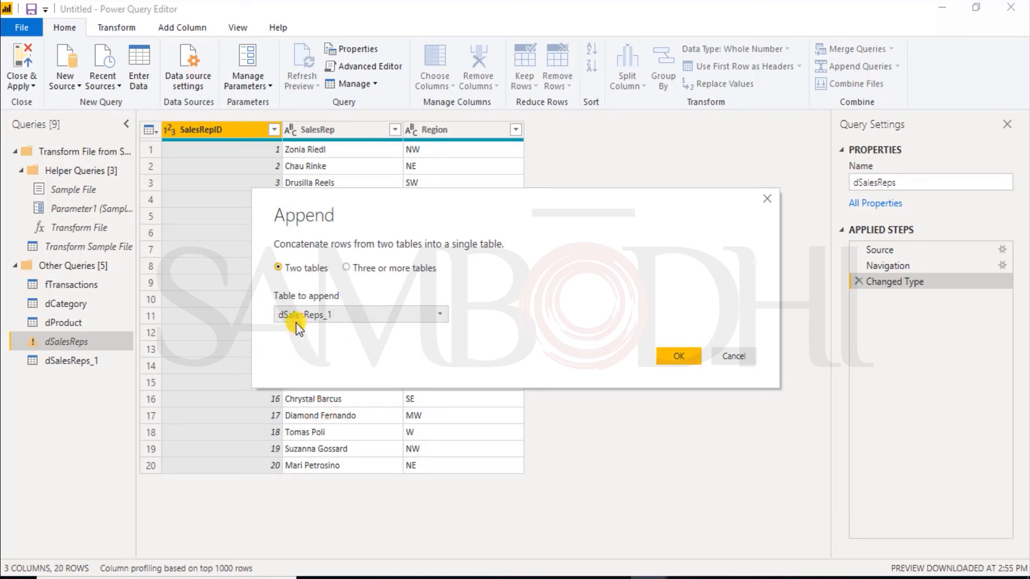
click(679, 357)
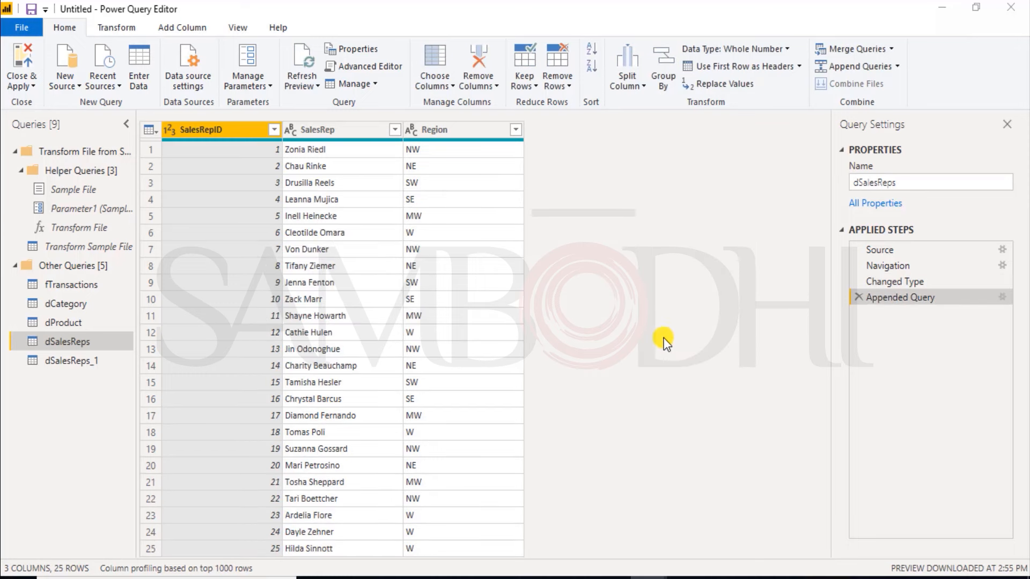
Step: Close the query editor with all changes applied and collapse the fTransactions table in the field list
double_click(86, 367)
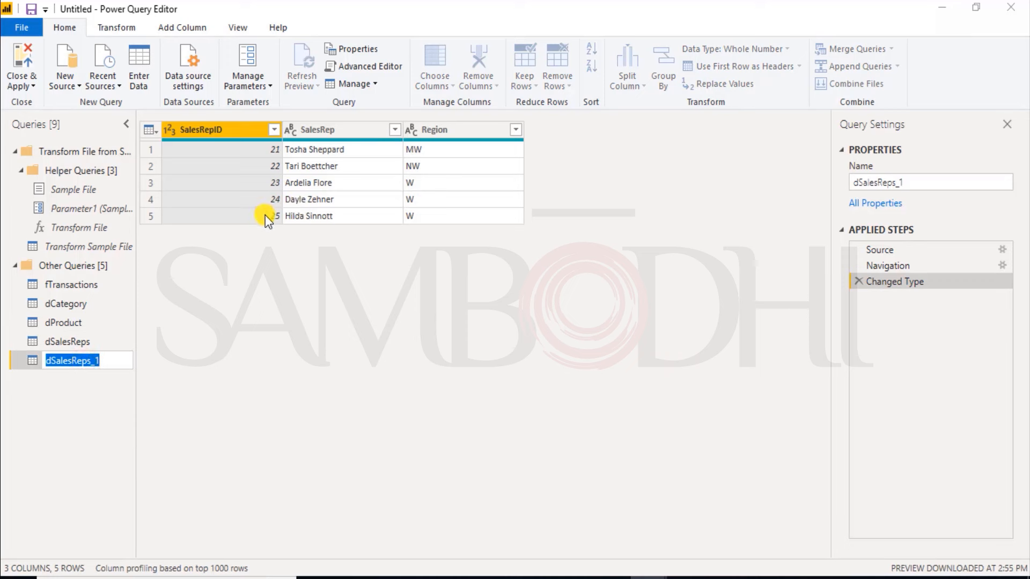
click(77, 341)
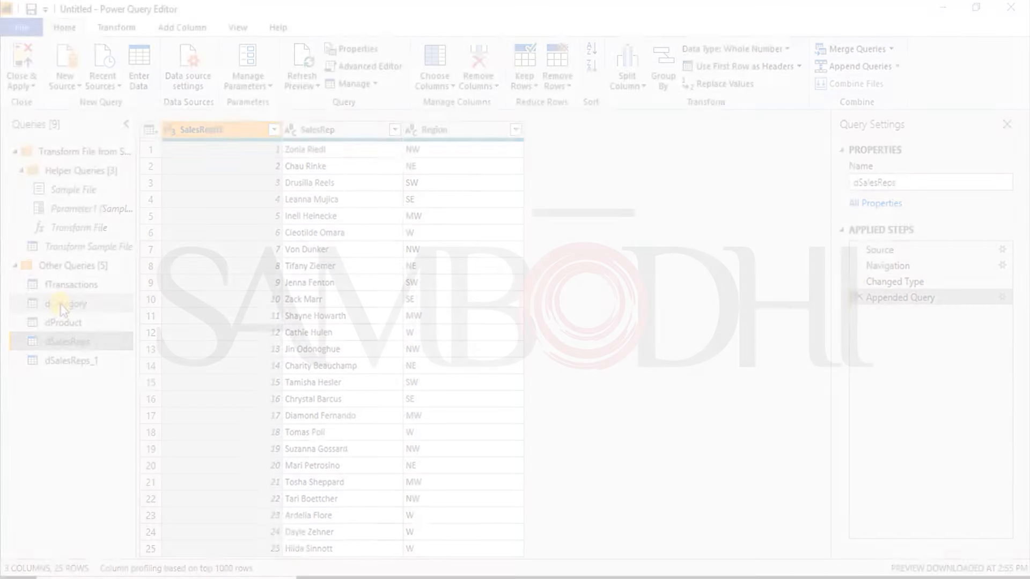
click(64, 323)
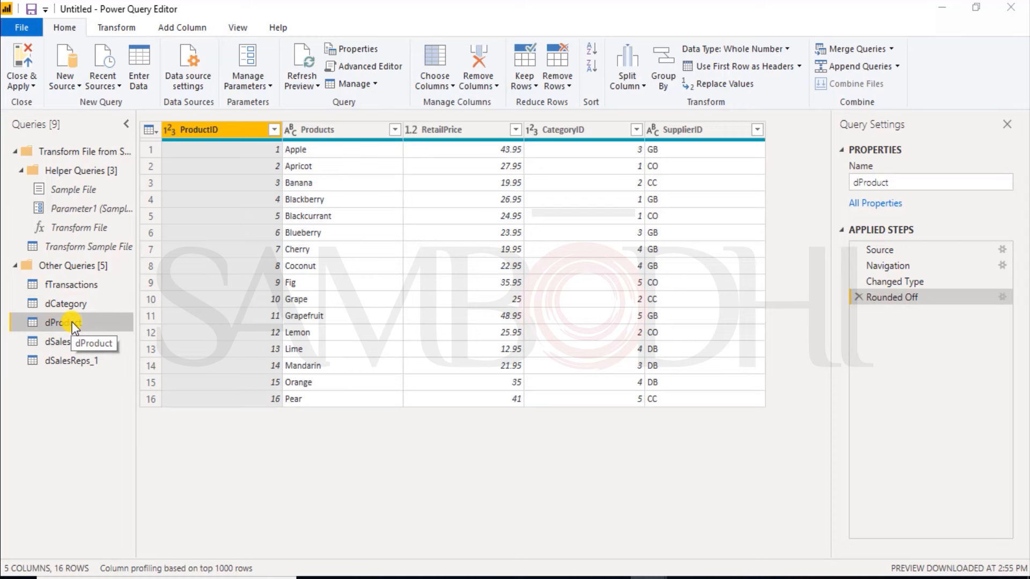
click(19, 69)
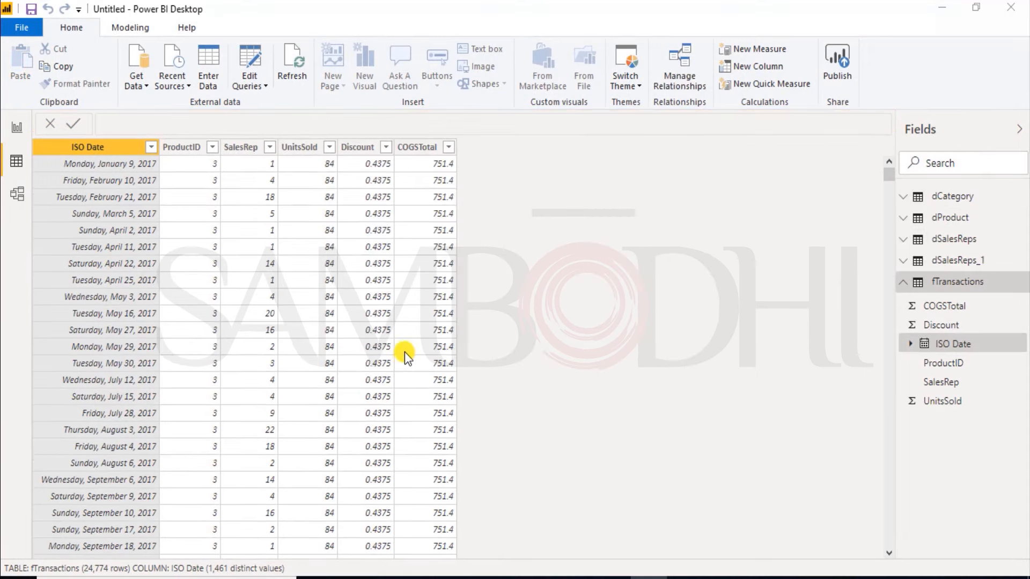
click(904, 283)
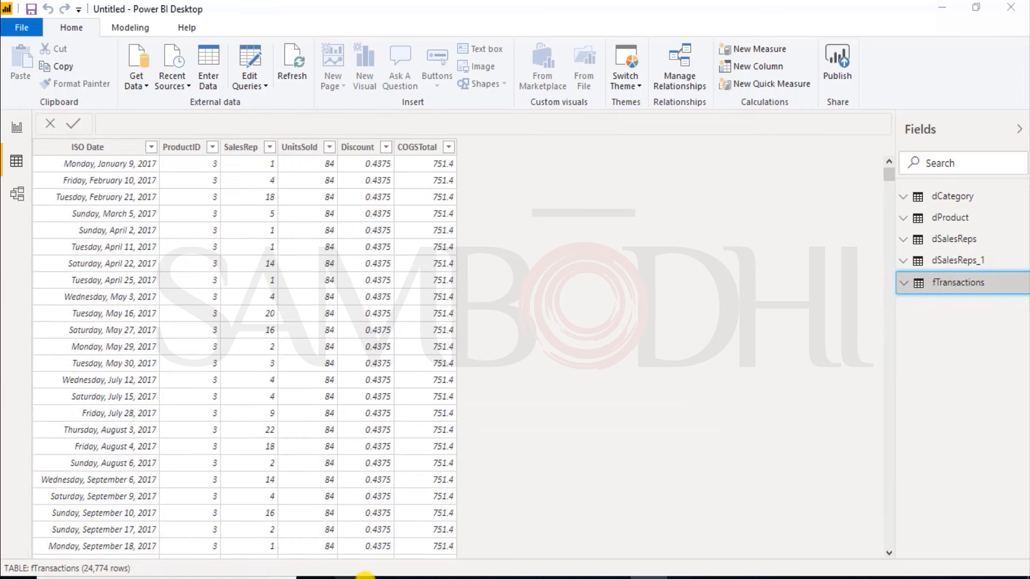
Step: Open the Table workbook from the Power BI folder in Excel and copy the supplier table in N1:R5 with its headers
click(389, 578)
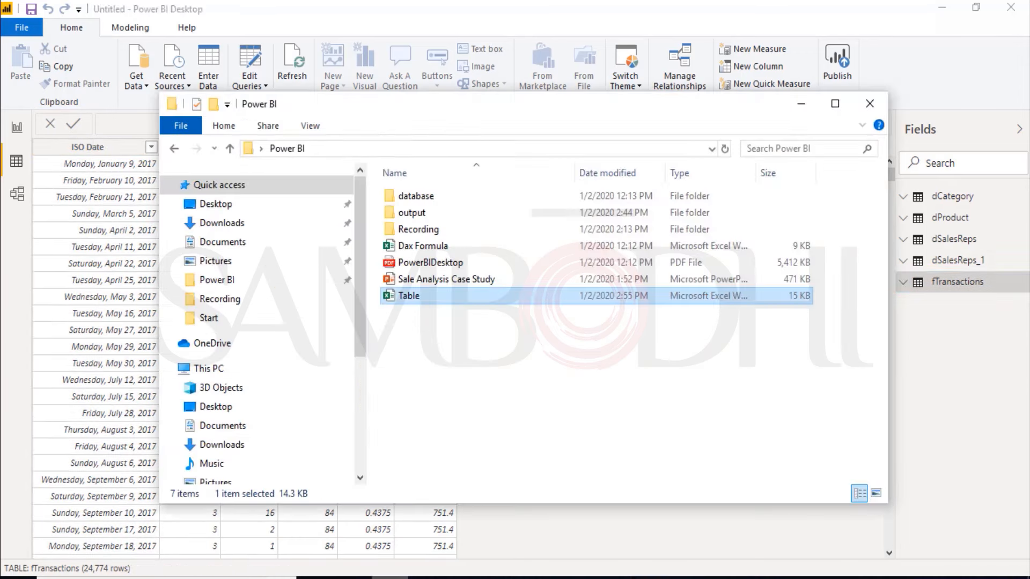
double_click(440, 294)
click(695, 183)
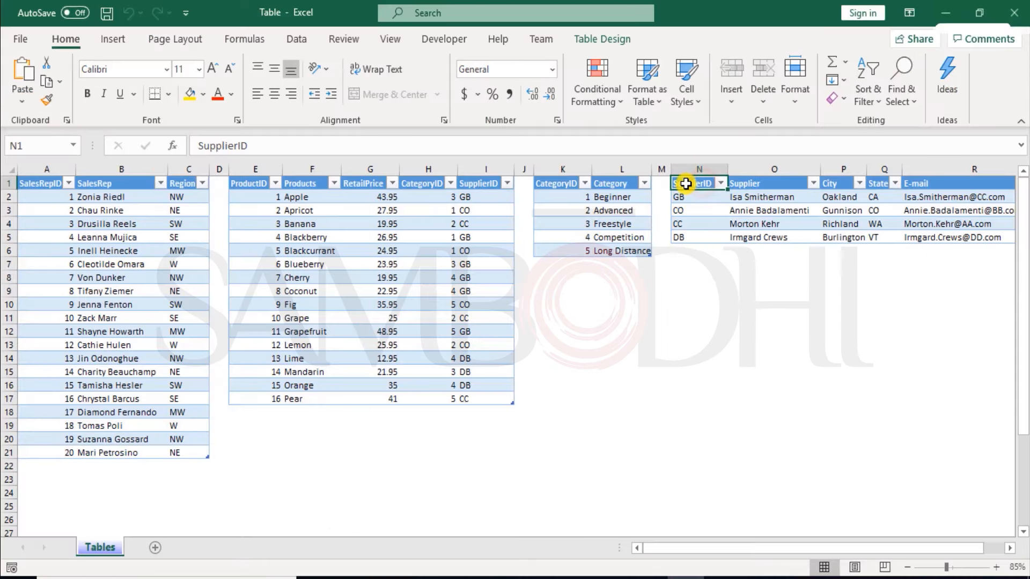
drag(686, 183, 938, 237)
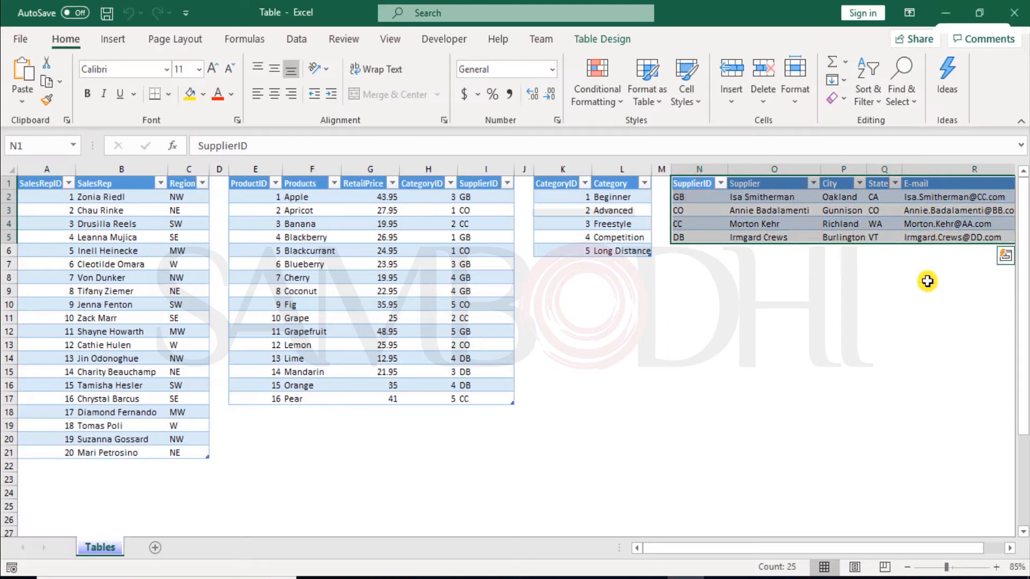
key(ctrl+c)
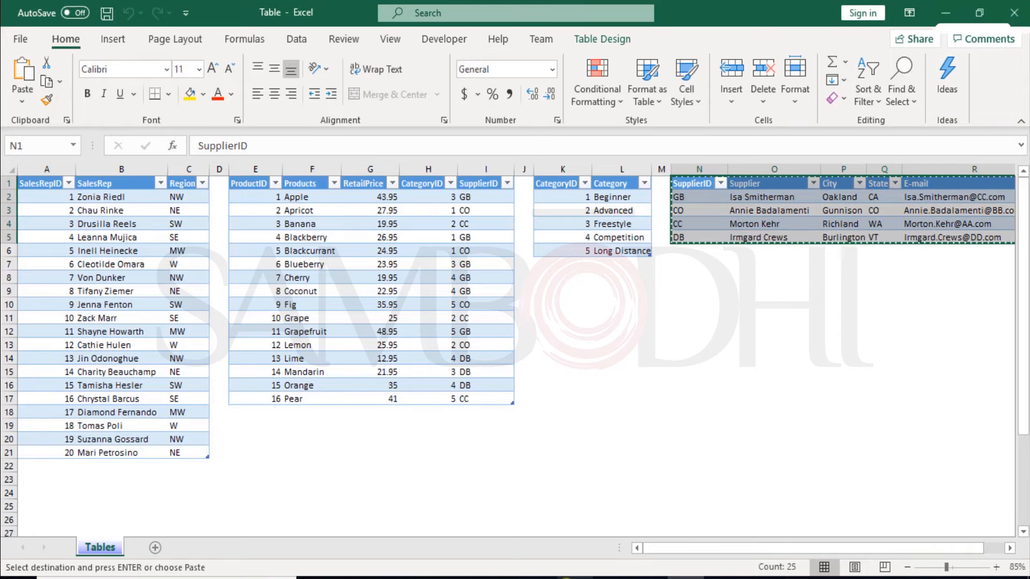
Step: Switch to Power BI Desktop, paste the copied supplier data into a new manually entered table, and load it
click(649, 578)
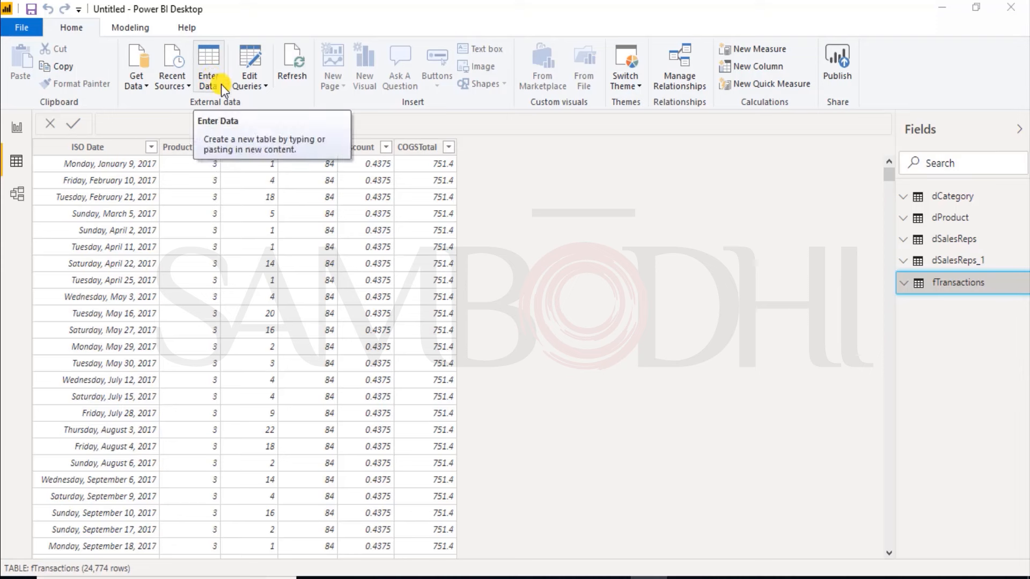
click(212, 76)
click(210, 55)
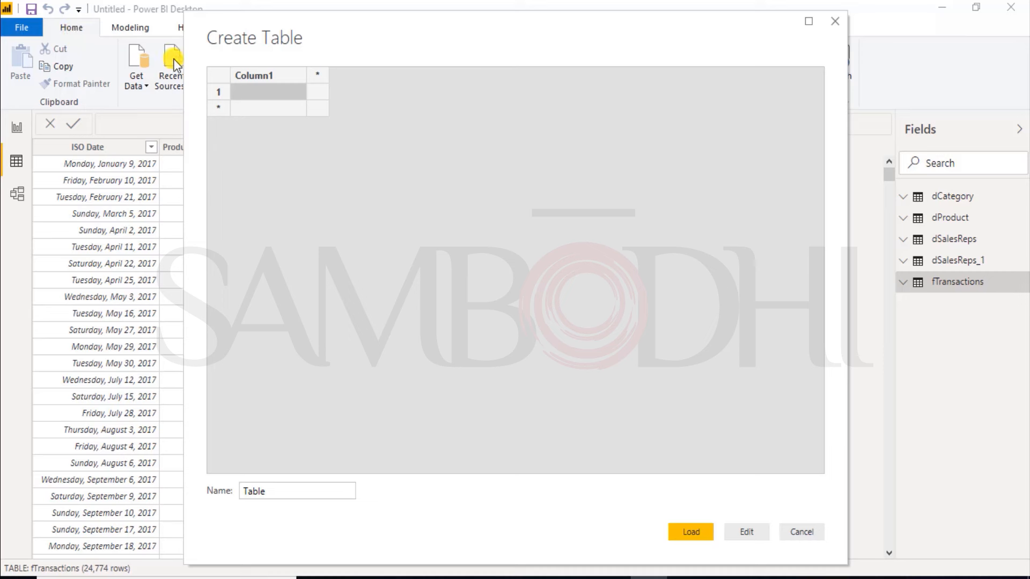
right_click(256, 92)
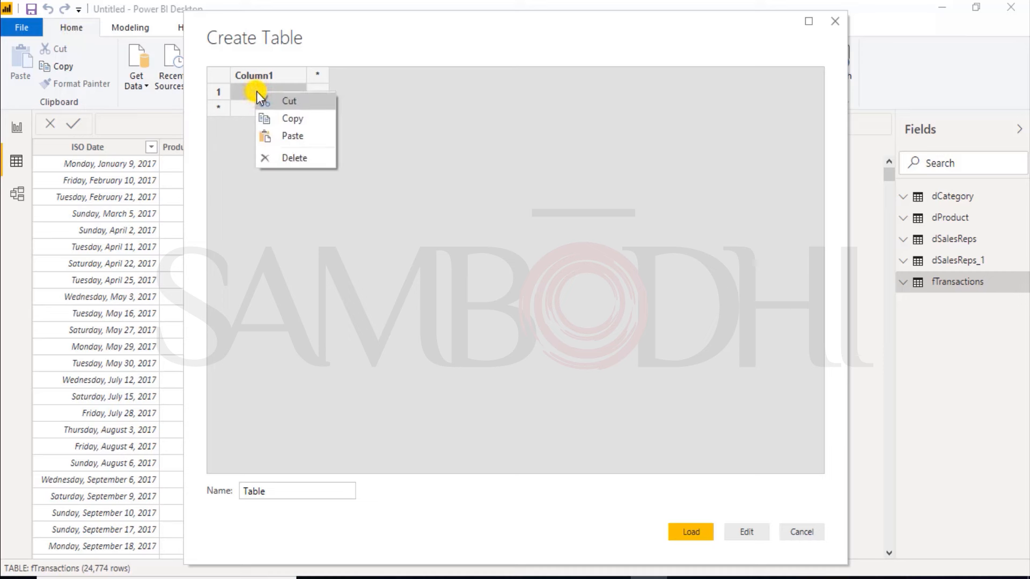
click(292, 137)
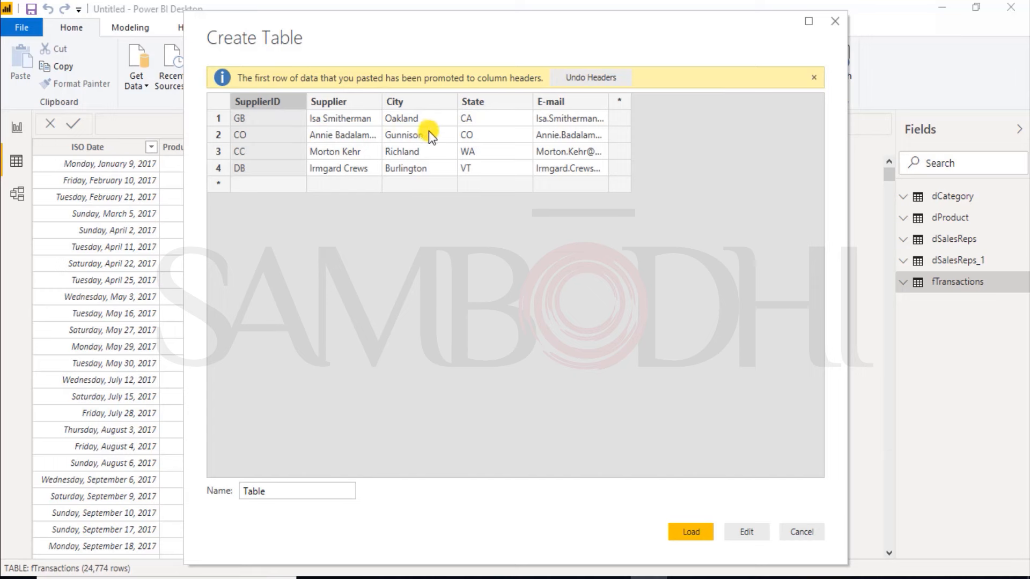
click(684, 532)
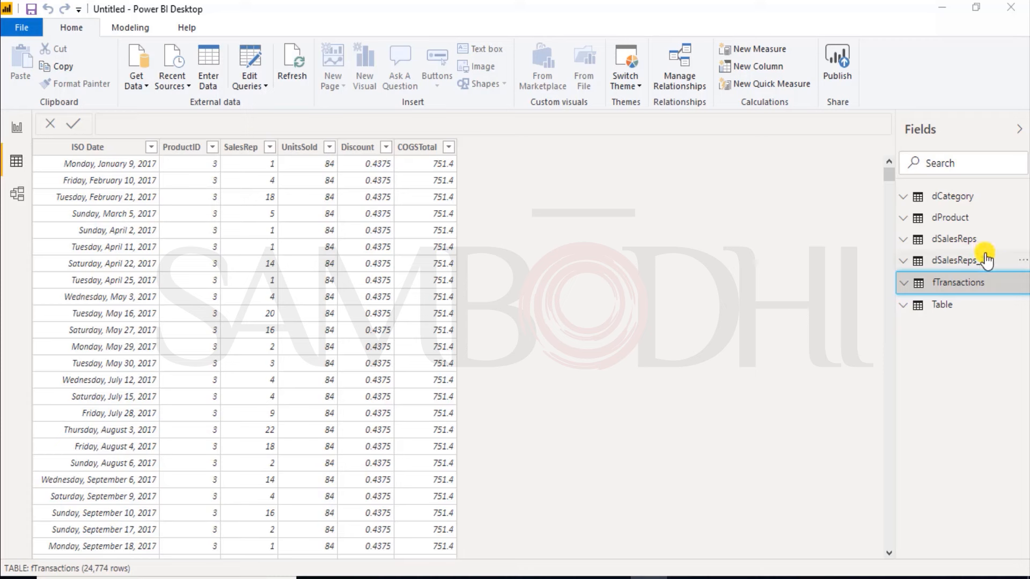
Step: Check the fields of the newly loaded supplier table and open its query in the query editor
click(902, 310)
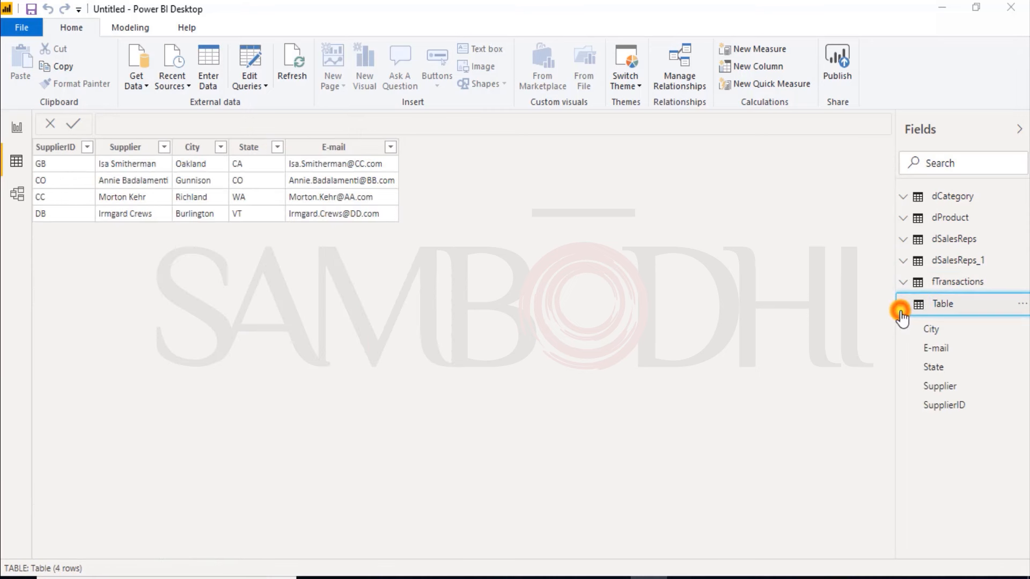
click(901, 310)
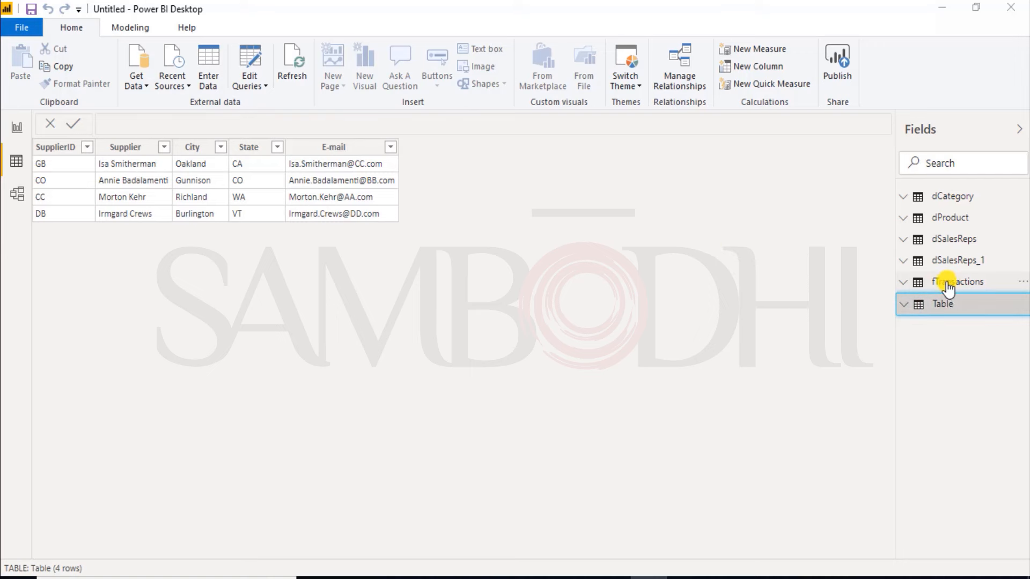
click(251, 71)
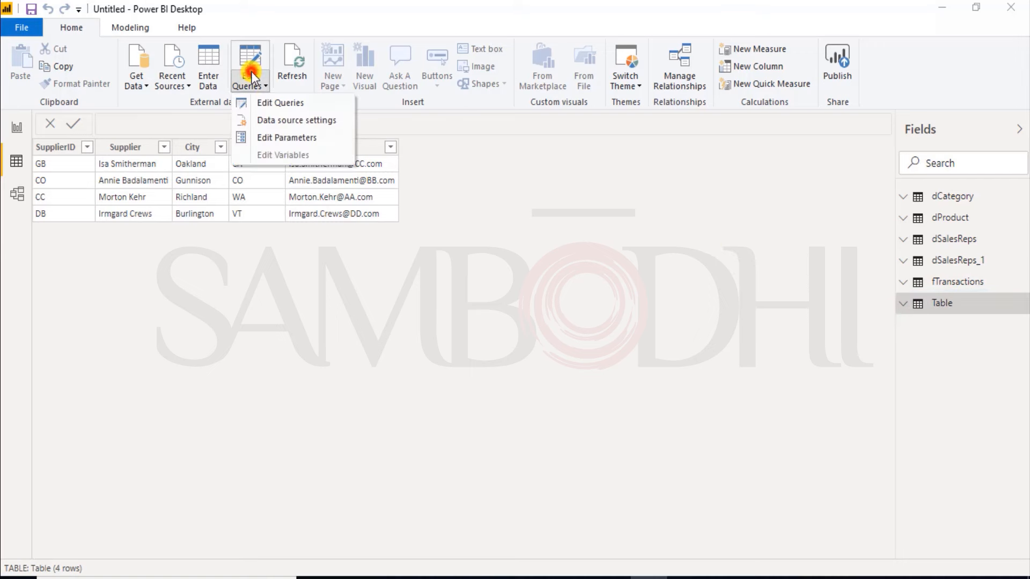
click(267, 101)
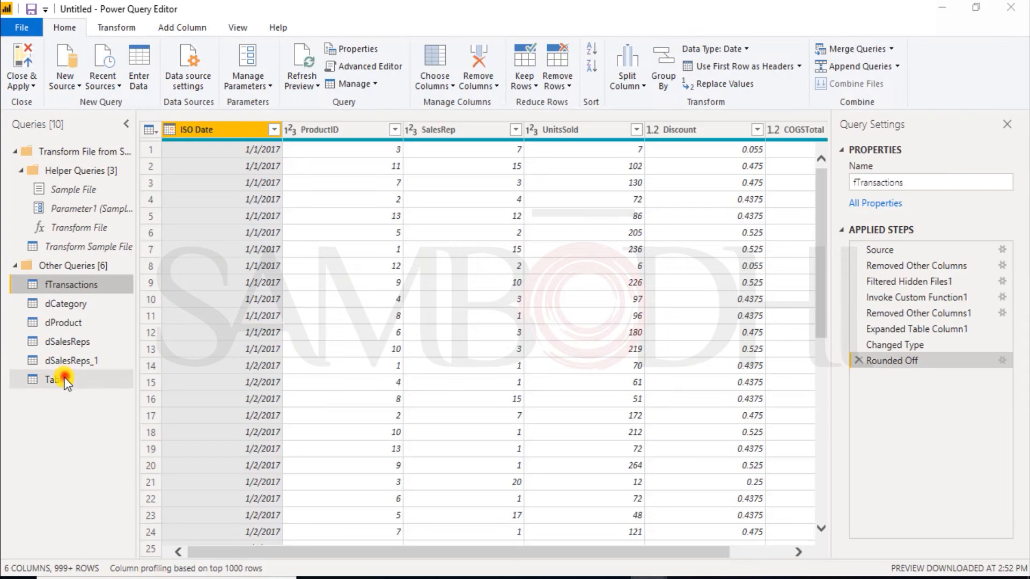
click(59, 379)
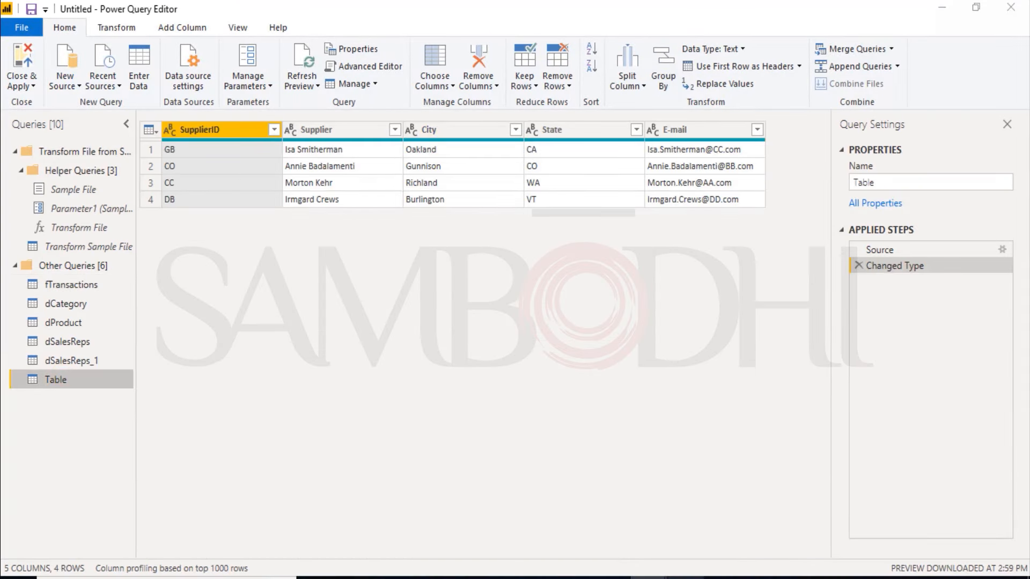
Step: Copy the supplier table's name from the Excel workbook and rename the new Power BI query as dSupplier
click(686, 577)
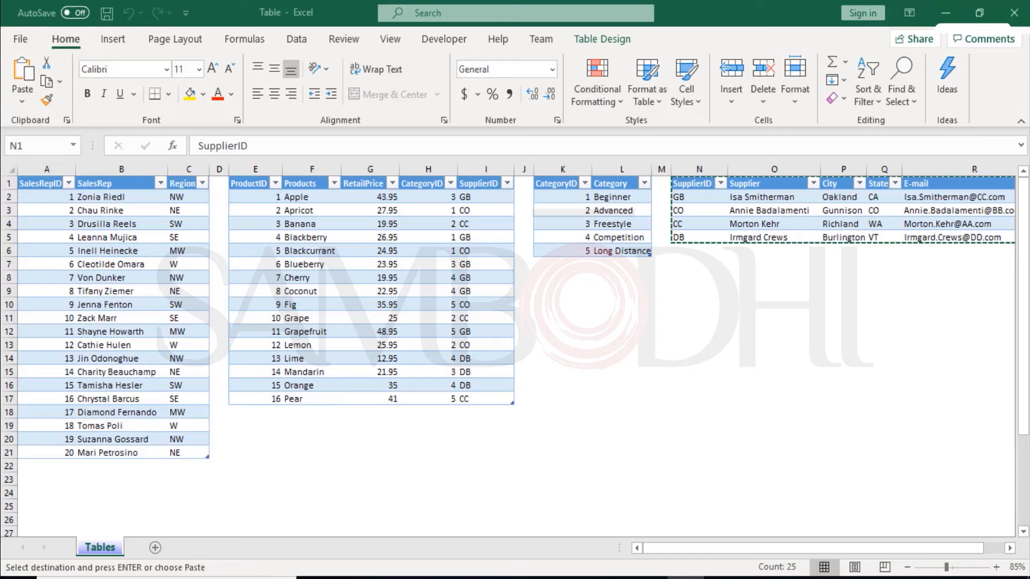
click(602, 36)
double_click(48, 84)
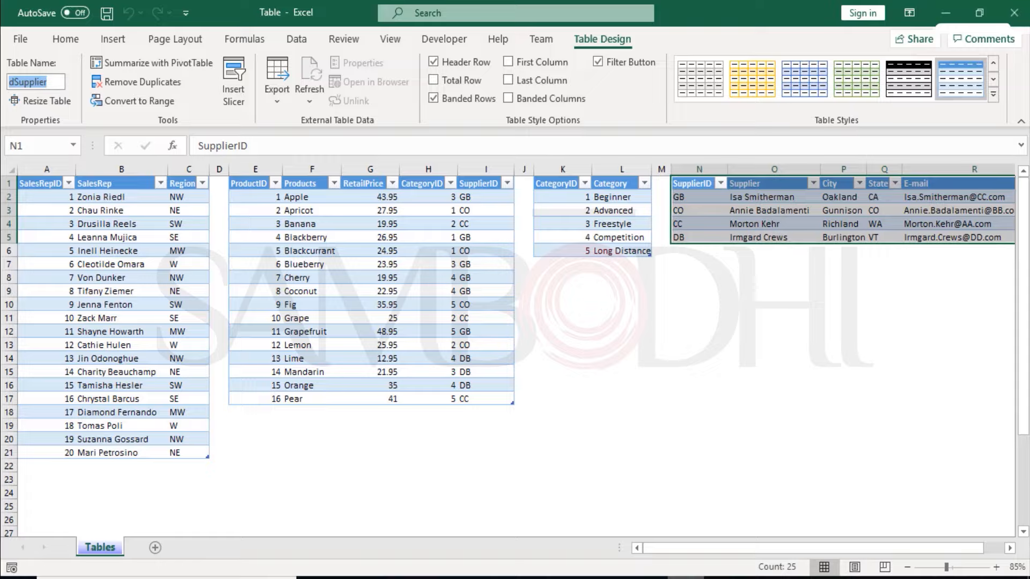
key(alt+Tab)
drag(877, 181, 783, 181)
key(ctrl+v)
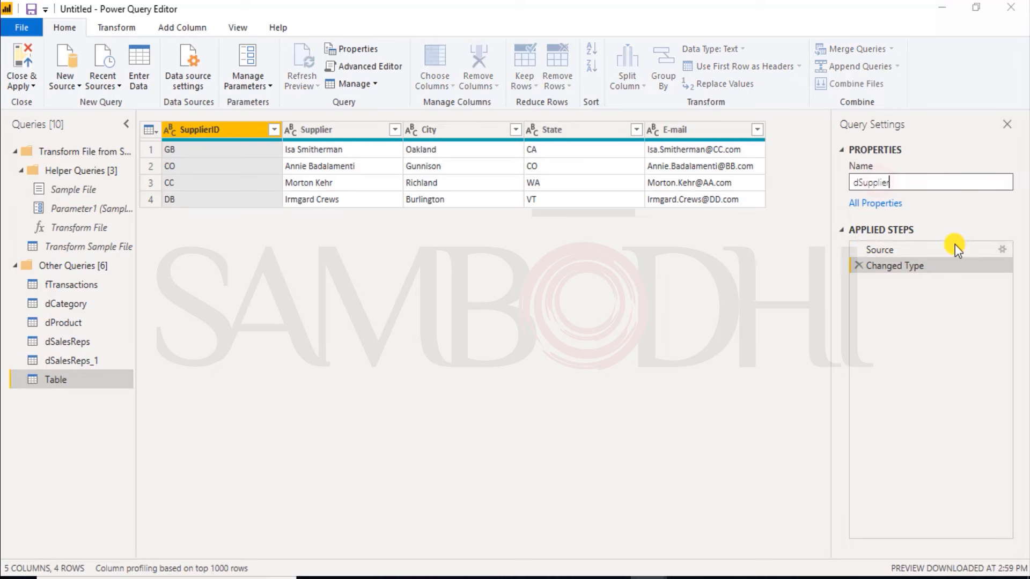
key(Return)
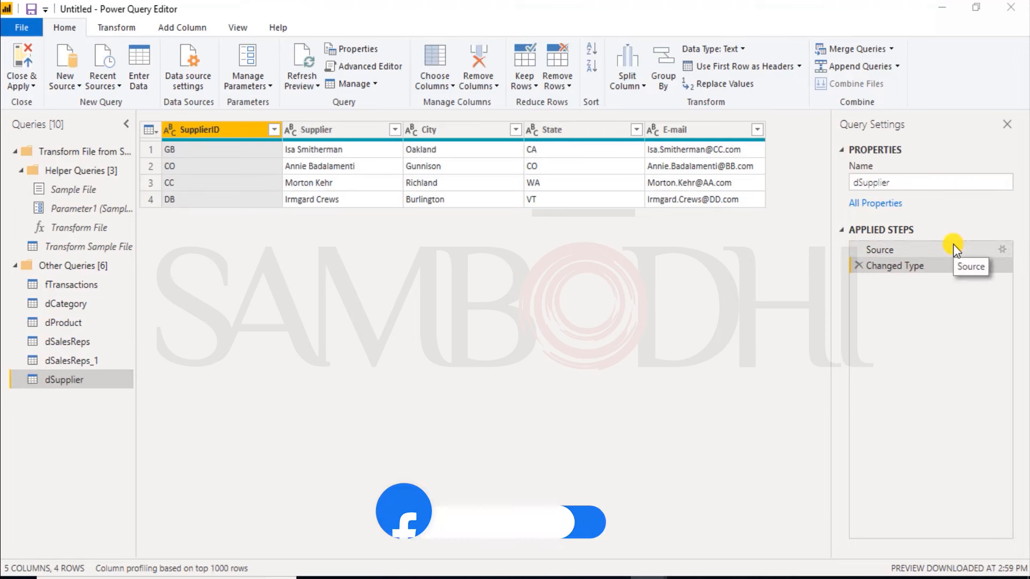
Step: Apply the pending query changes to the data model and reopen the query editor
click(20, 63)
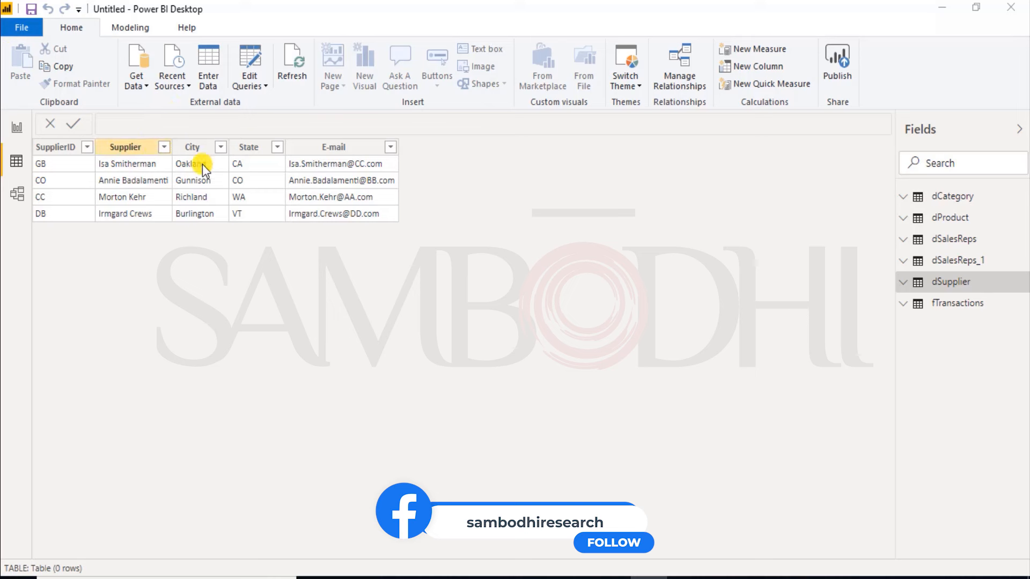
click(247, 72)
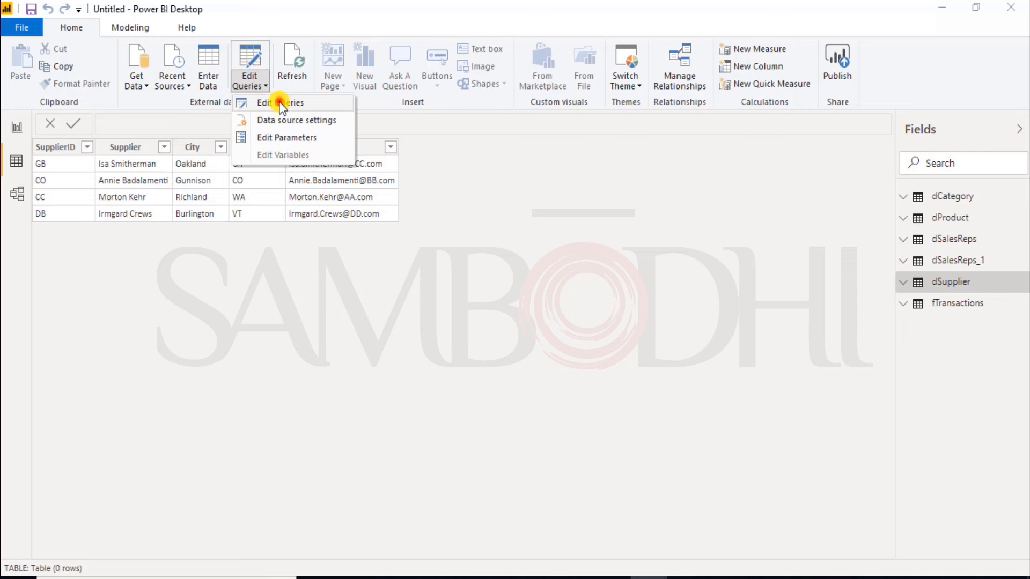
click(281, 105)
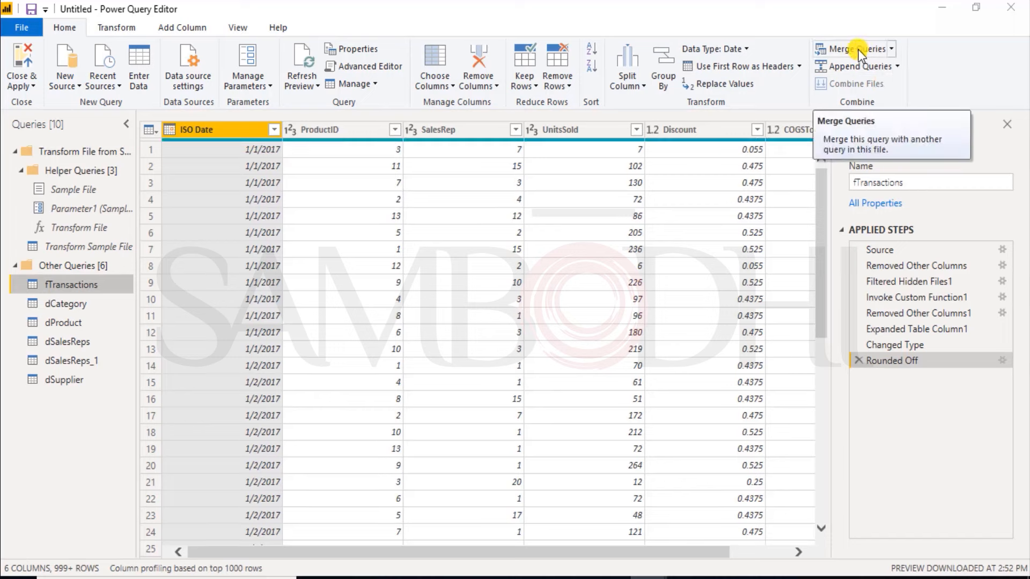
Step: Compare the dProduct and dCategory queries, and merge dCategory into dProduct on CategoryID with a left outer join
click(59, 327)
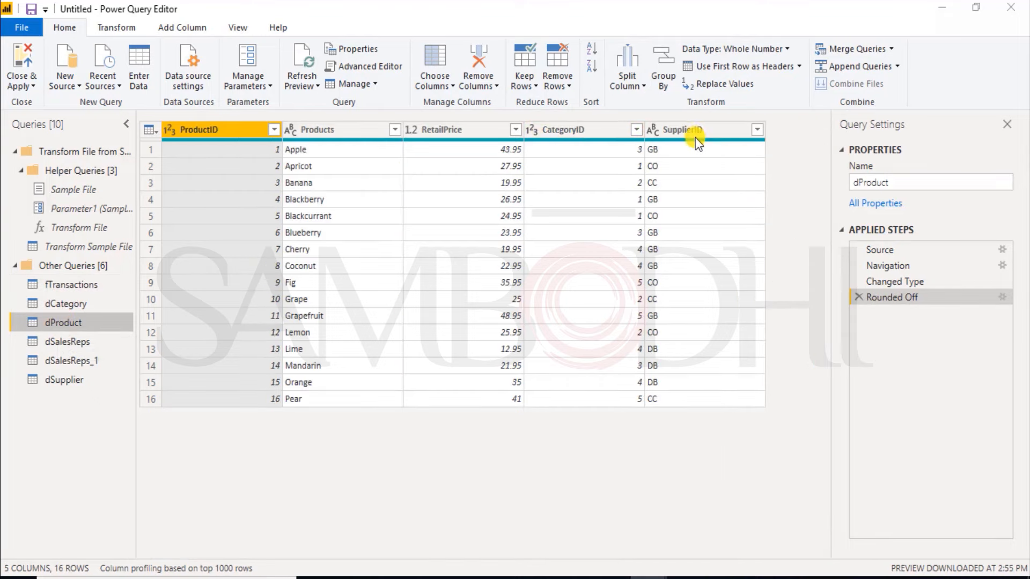
click(582, 136)
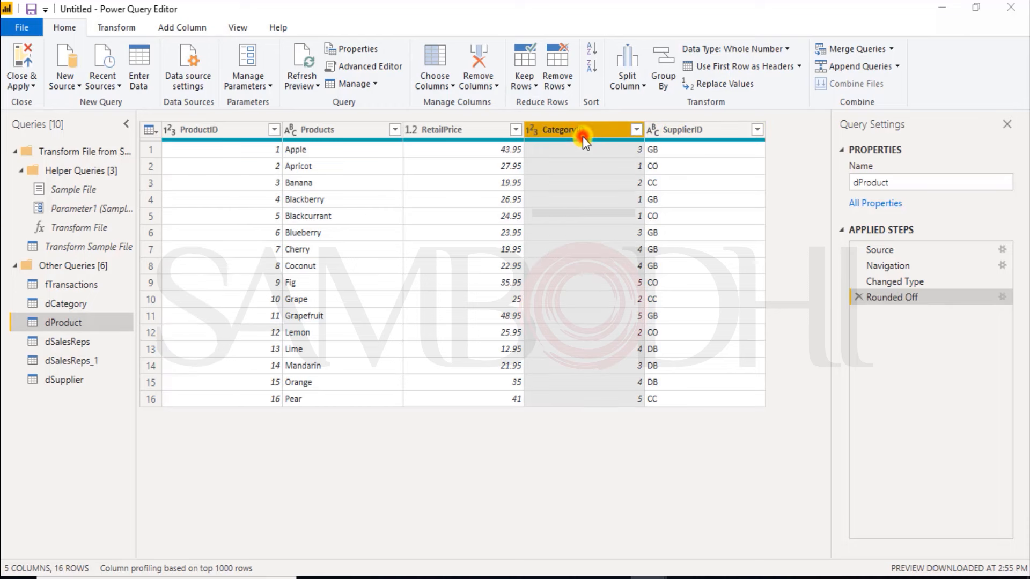
click(60, 304)
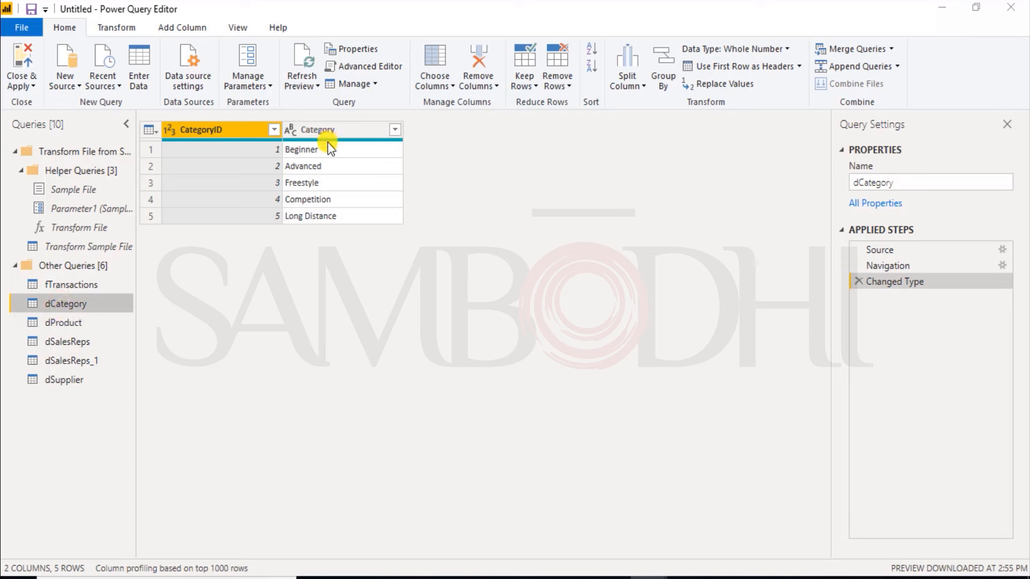
click(87, 324)
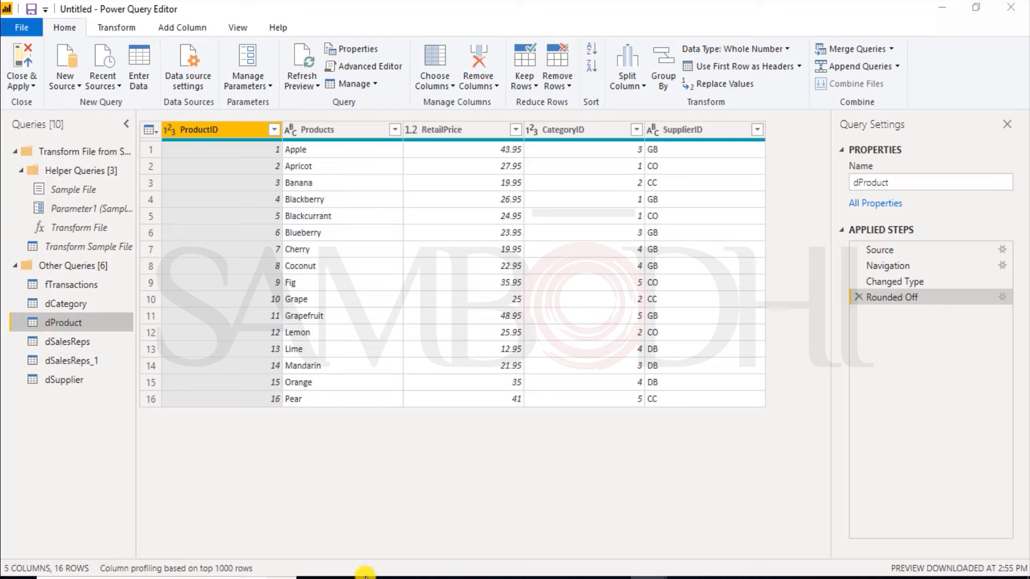
click(854, 51)
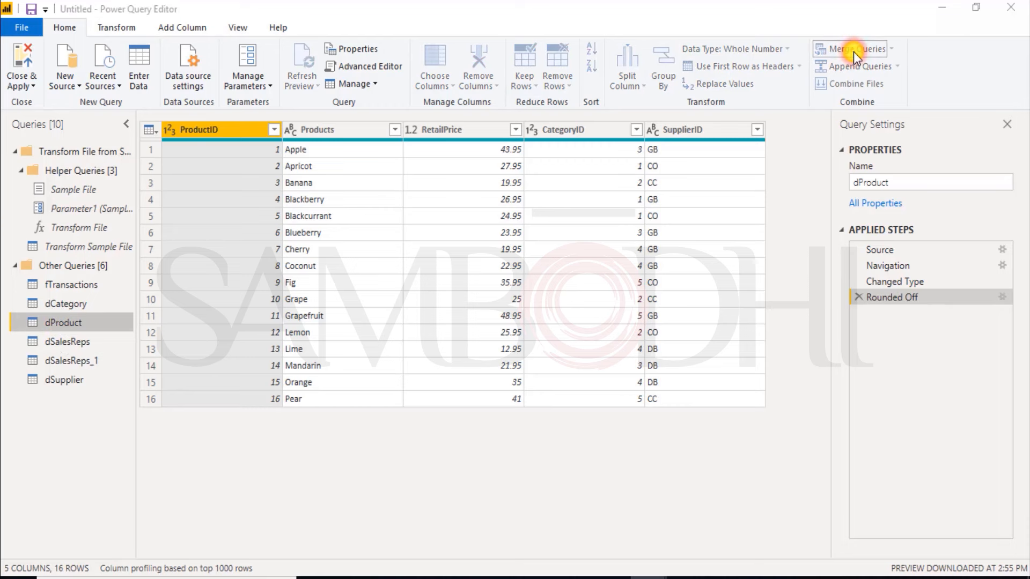
click(385, 274)
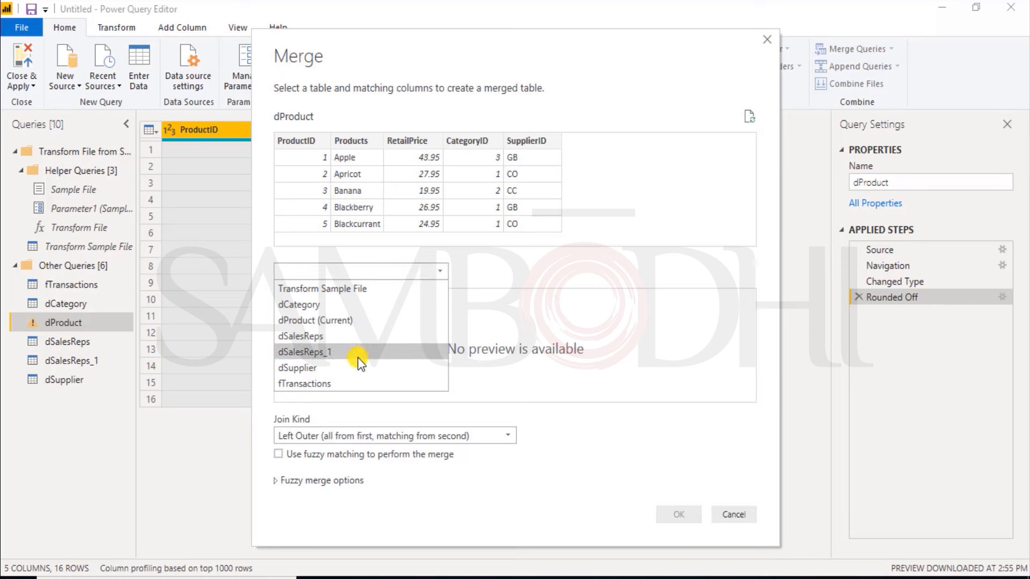
click(333, 306)
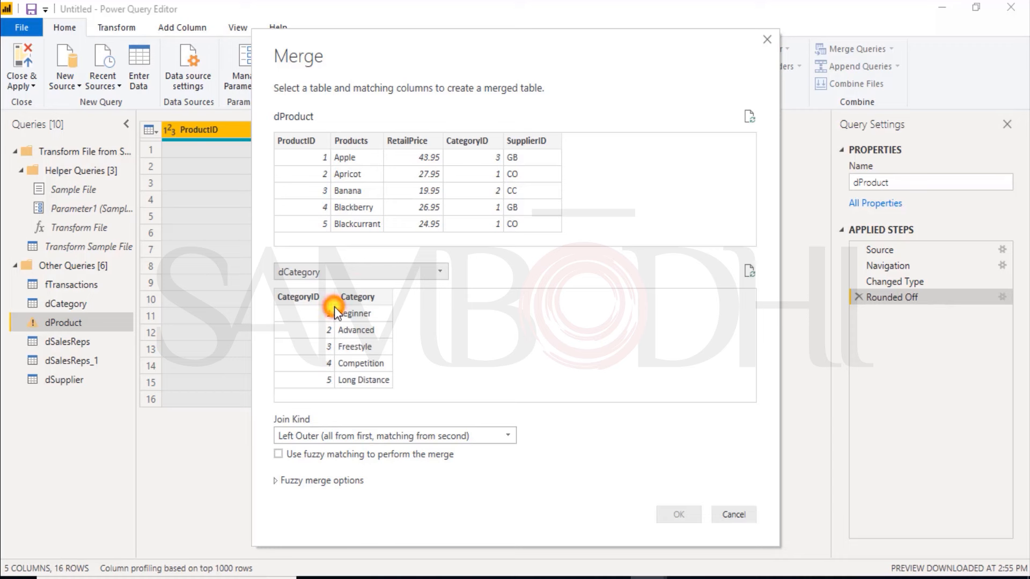
click(475, 142)
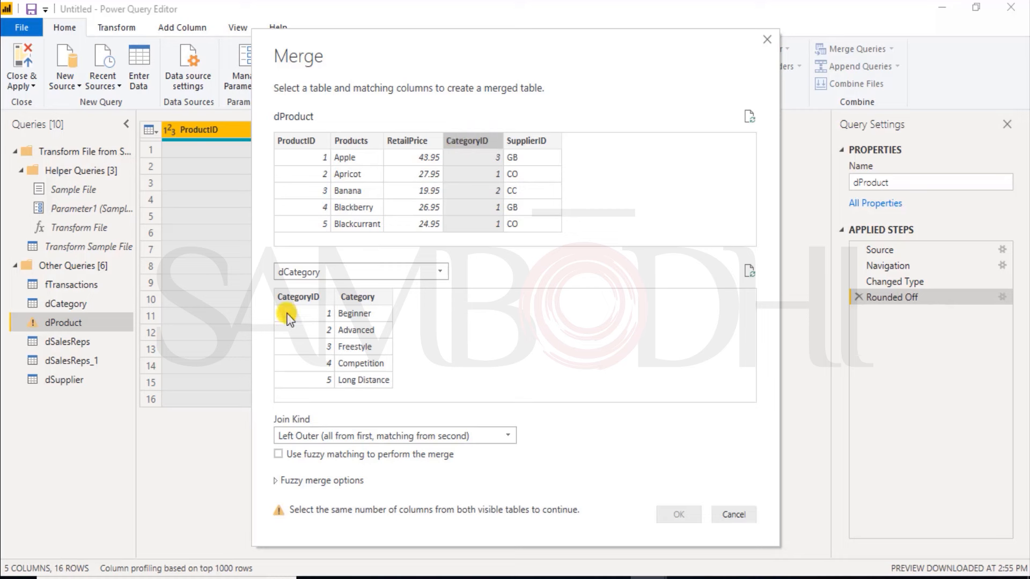
click(288, 303)
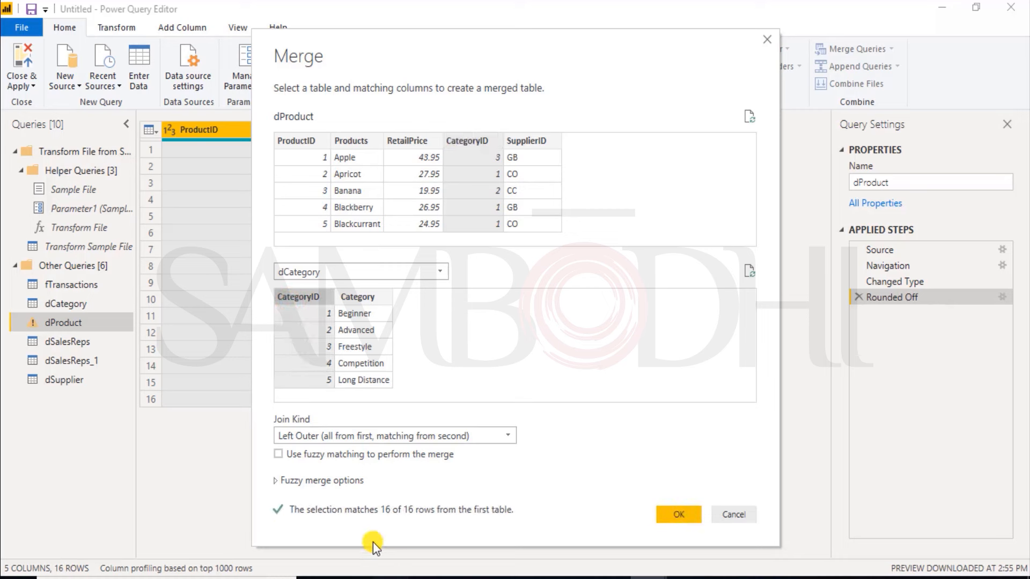
click(672, 519)
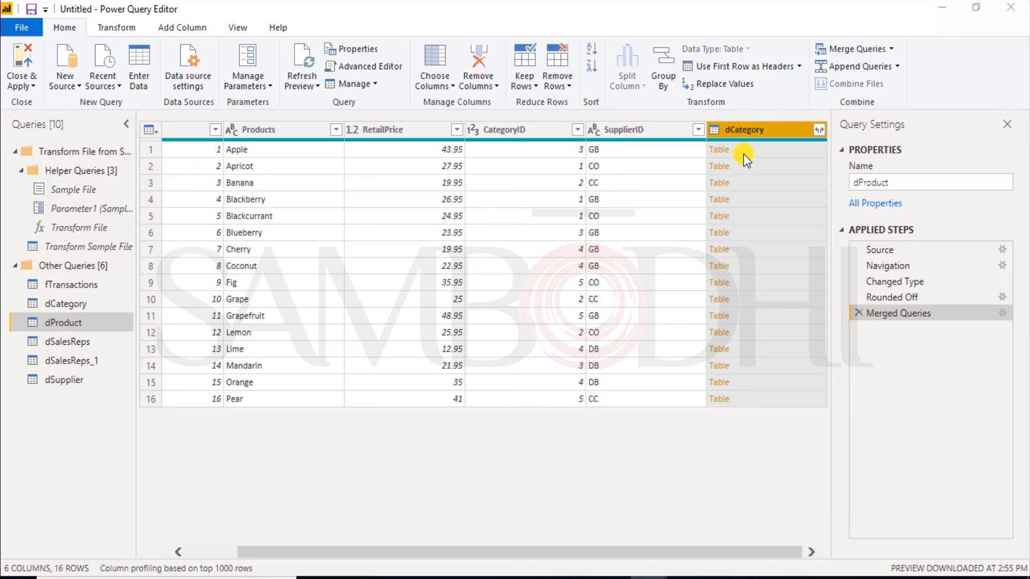
Step: Expand the merged dCategory column to only its Category field, keeping the name prefix, and check the values against the dCategory query
click(820, 131)
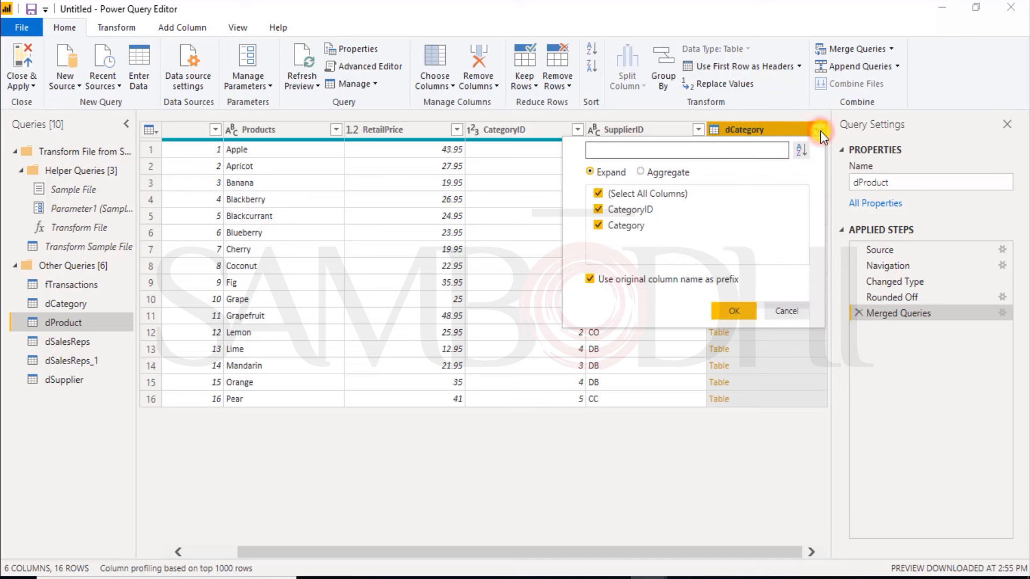
click(598, 209)
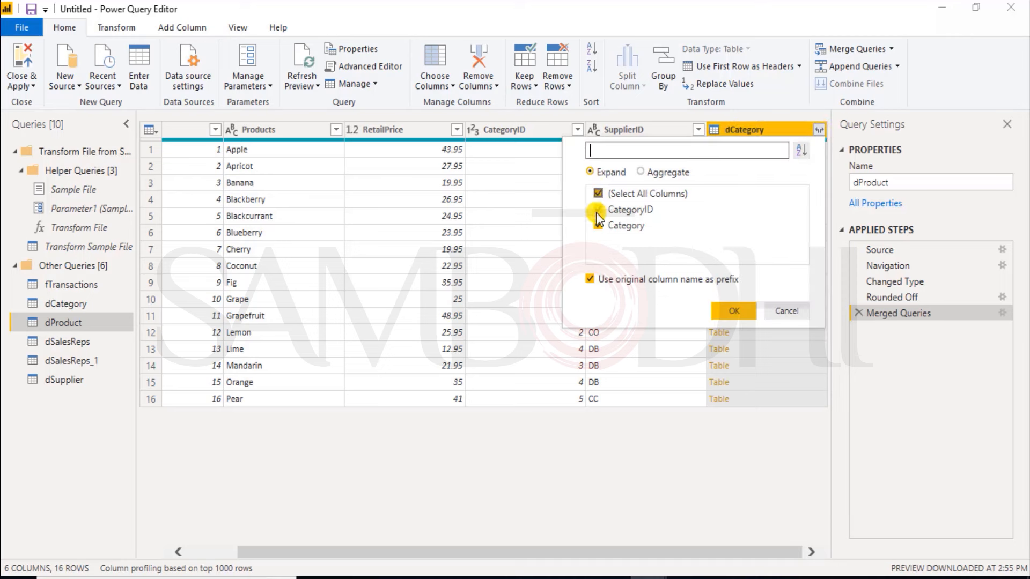
click(600, 193)
click(597, 210)
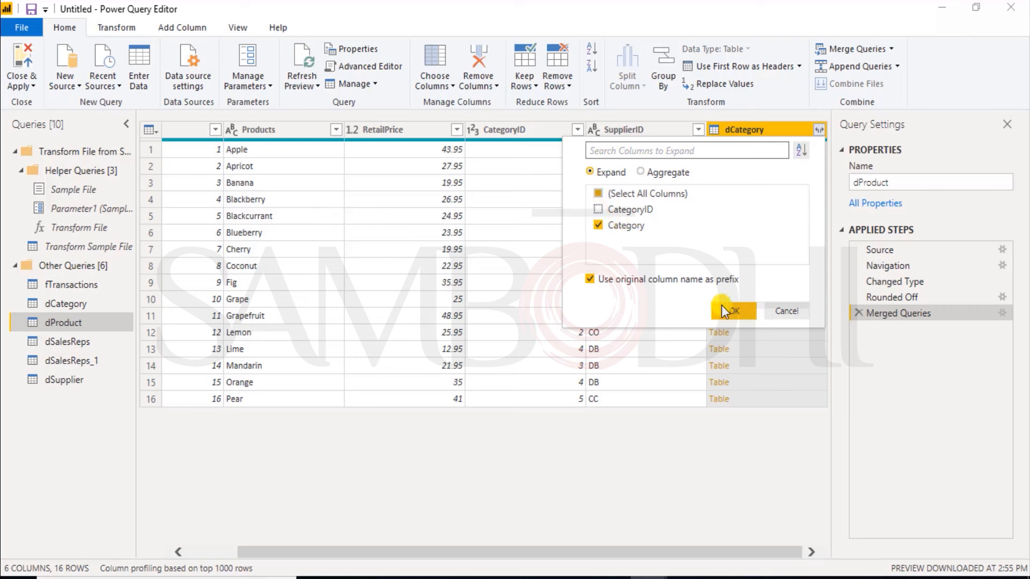
click(733, 314)
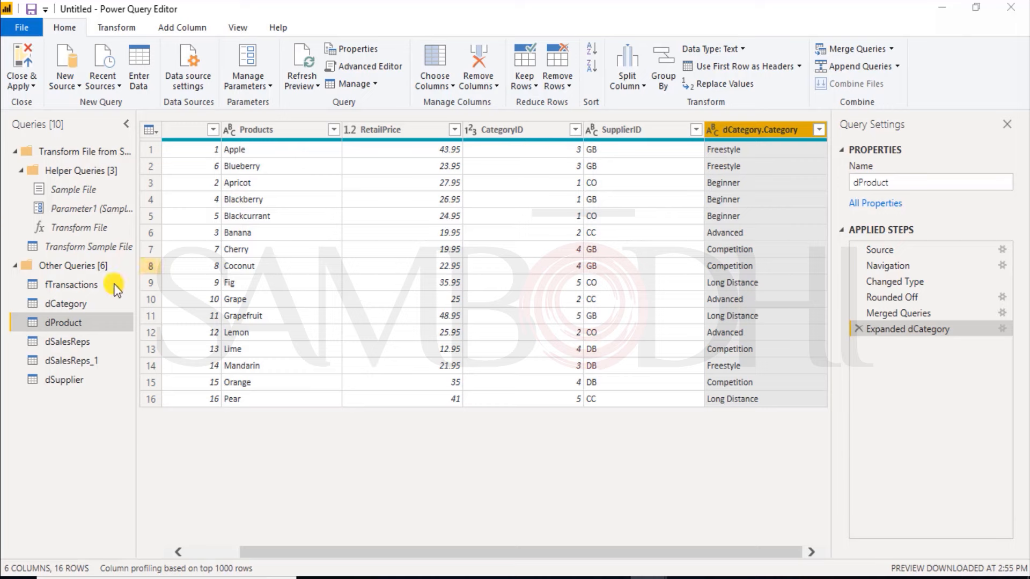
click(510, 153)
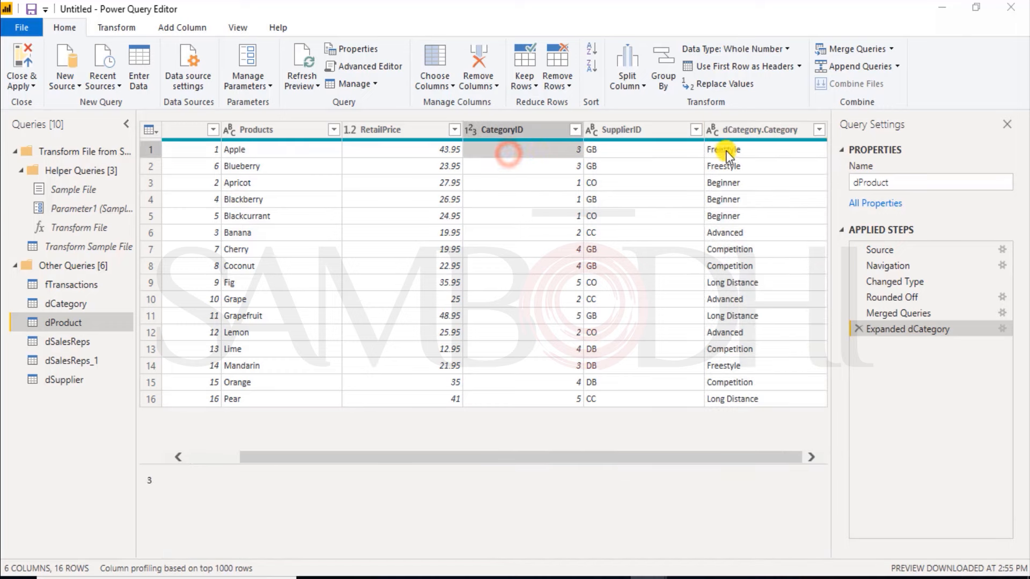
click(739, 150)
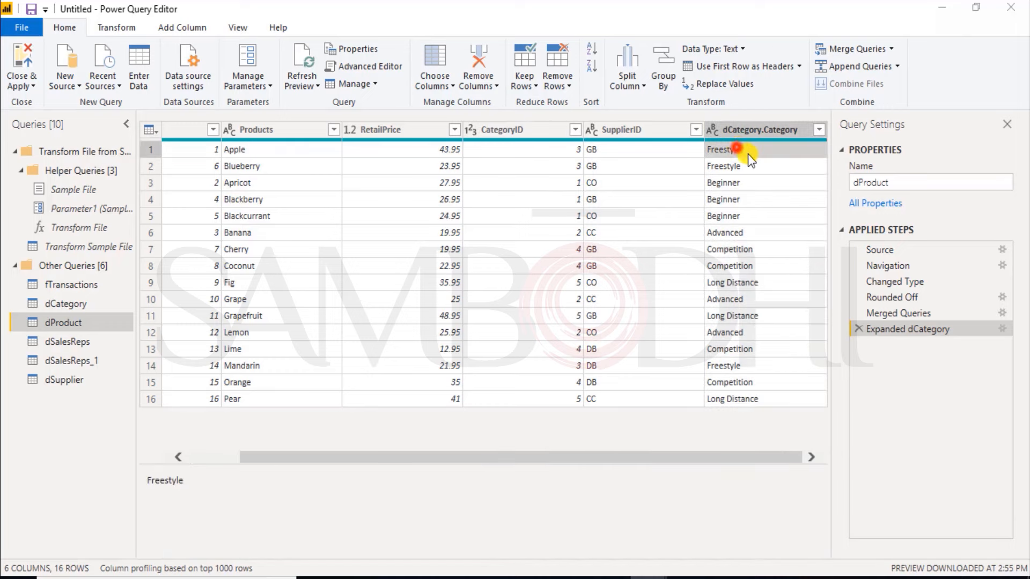
click(62, 307)
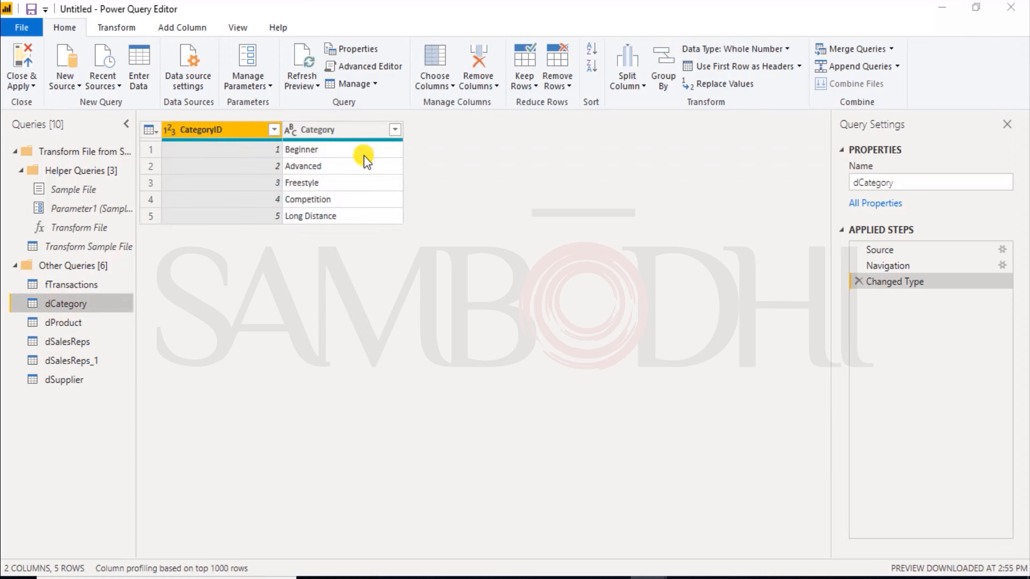
click(69, 323)
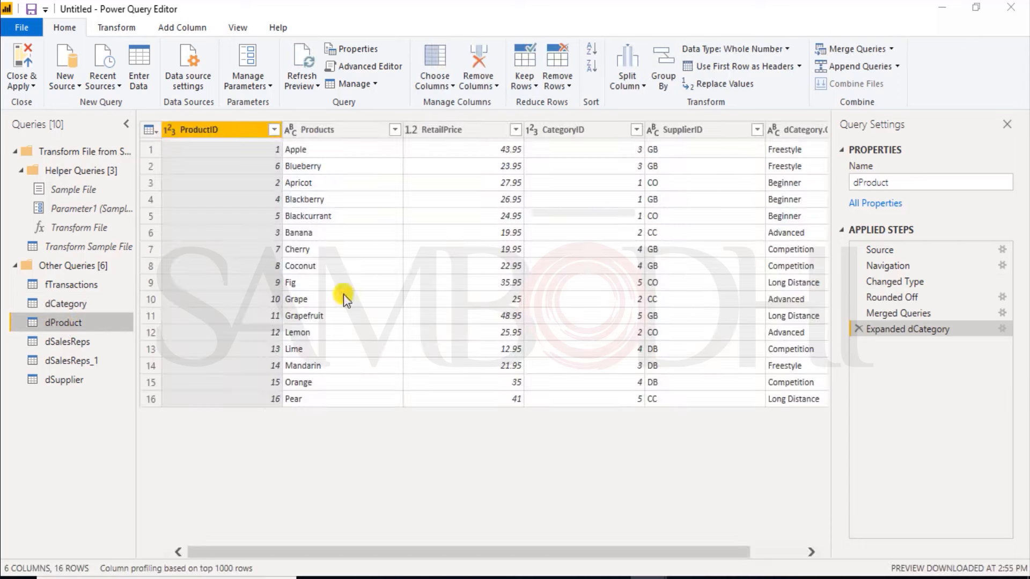
Step: Merge the dSupplier query into dProduct, matching both tables on SupplierID with a left outer join
drag(696, 553, 747, 556)
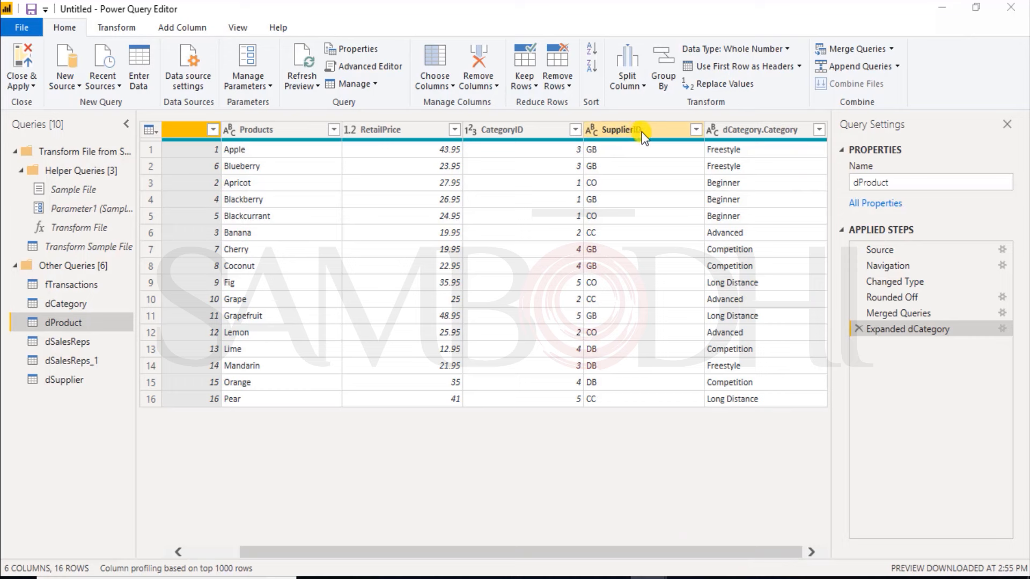
click(626, 134)
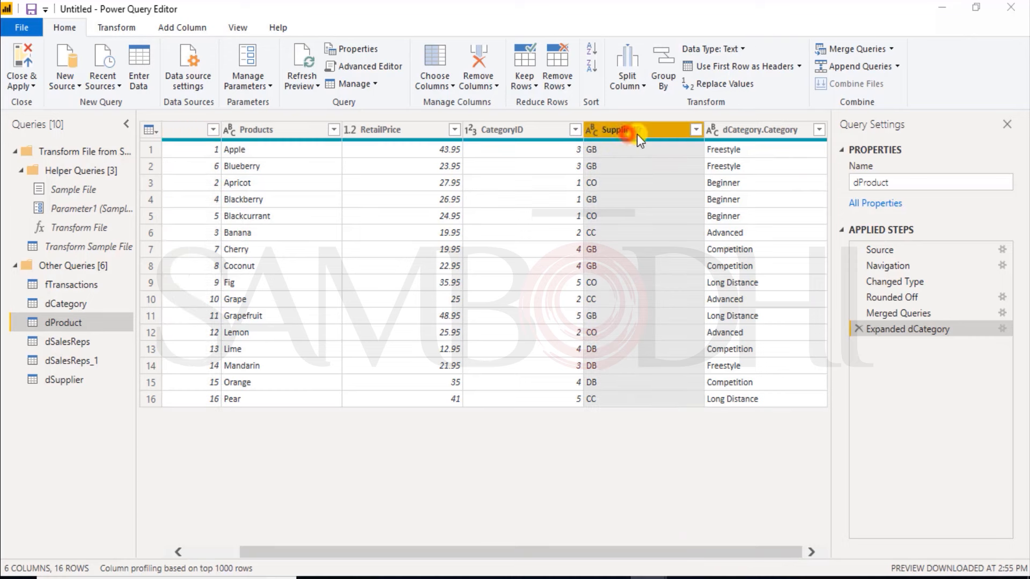
click(858, 49)
click(436, 270)
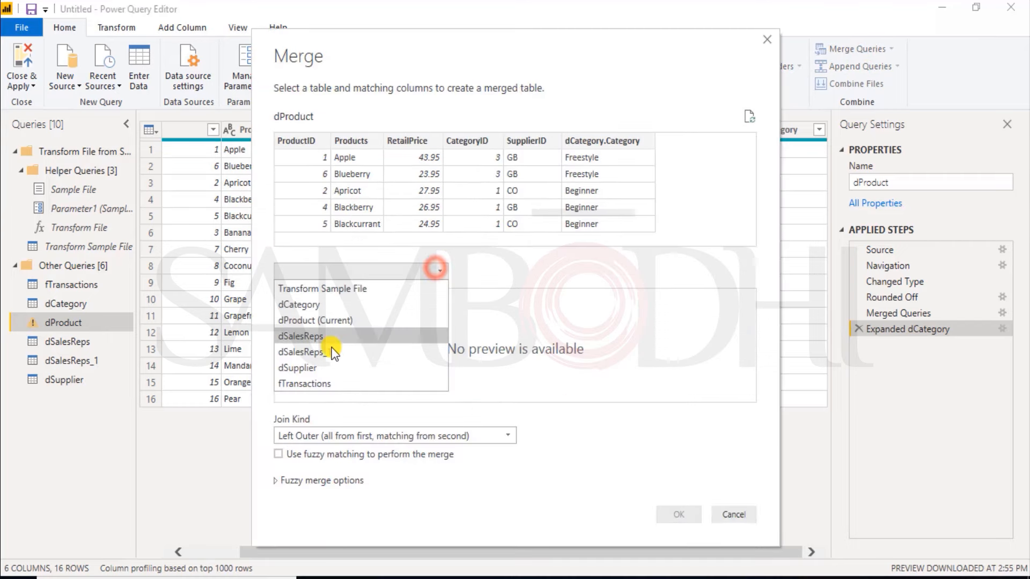
click(326, 365)
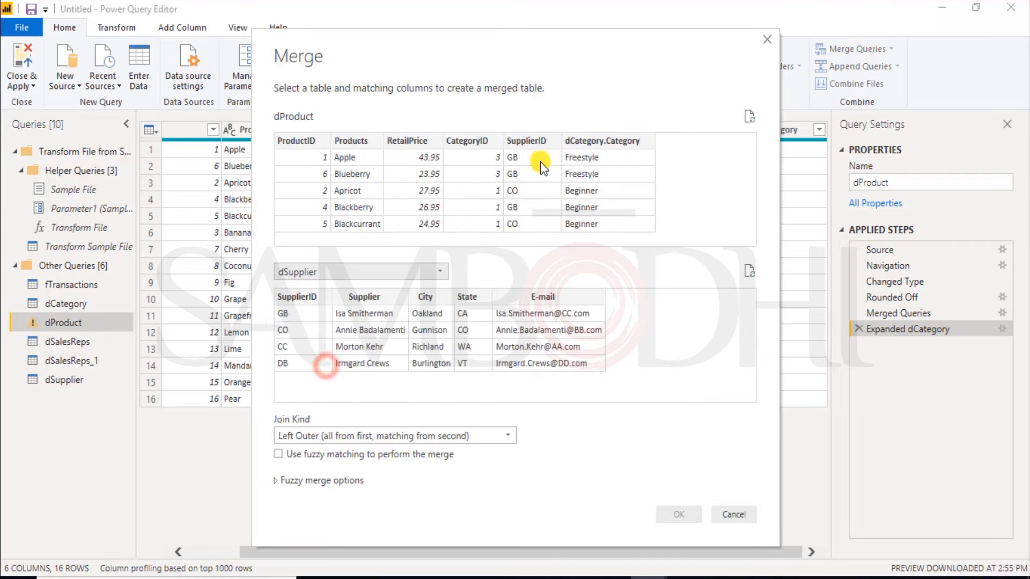
click(539, 142)
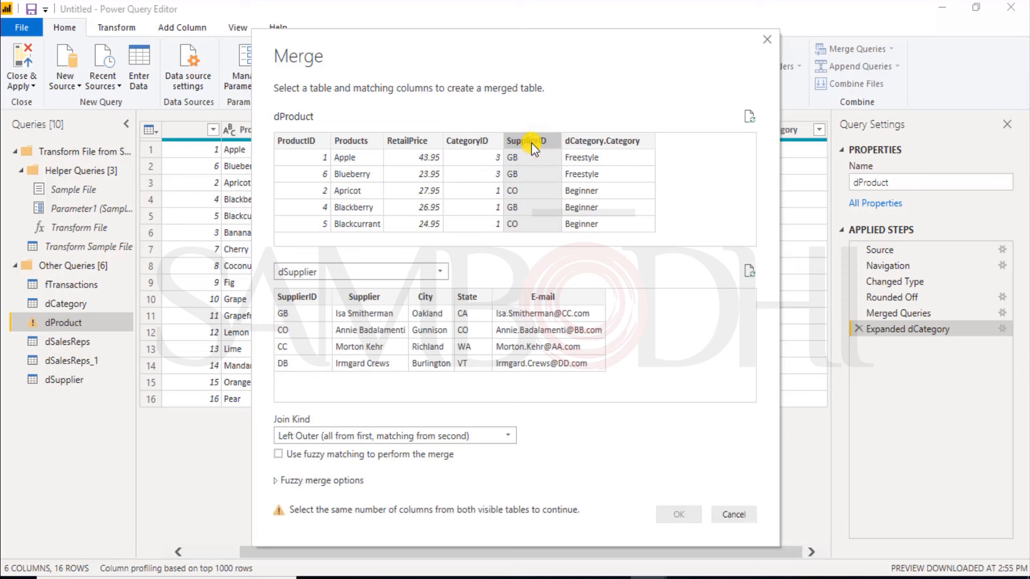
click(313, 298)
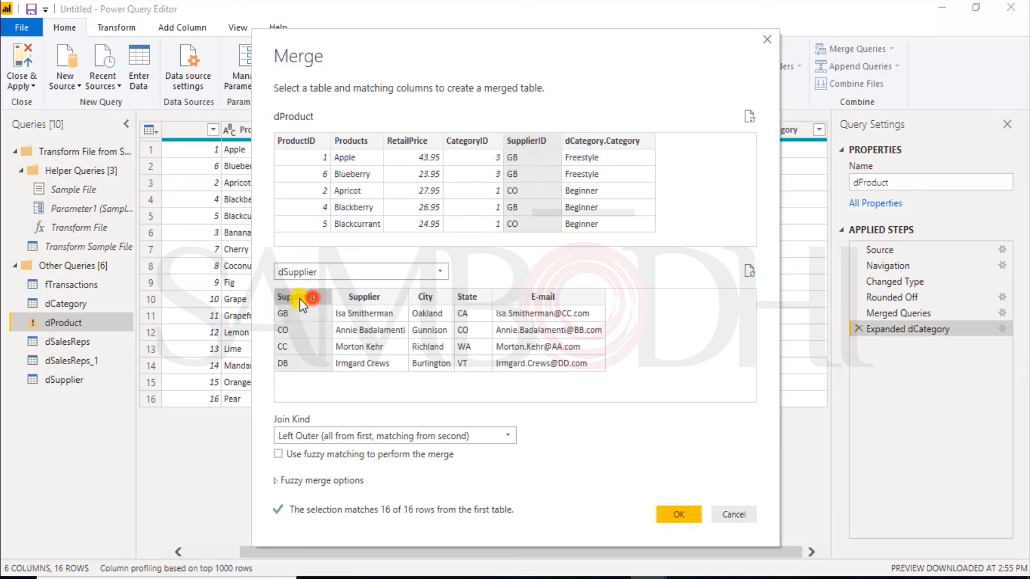
click(689, 518)
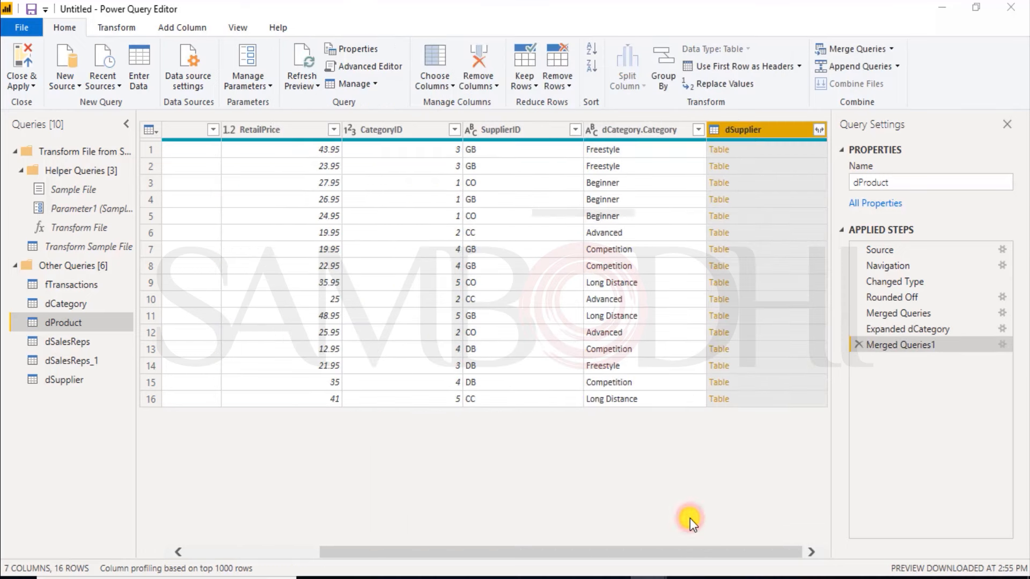
Step: Expand the merged dSupplier column in dProduct to only its Supplier field, keeping the original column name as prefix
click(820, 129)
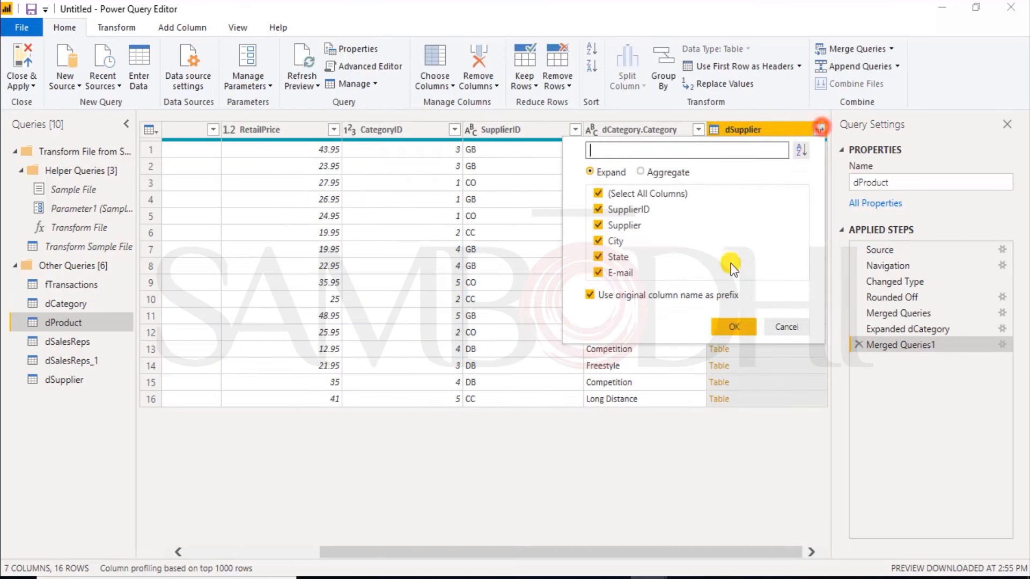
click(603, 193)
click(601, 225)
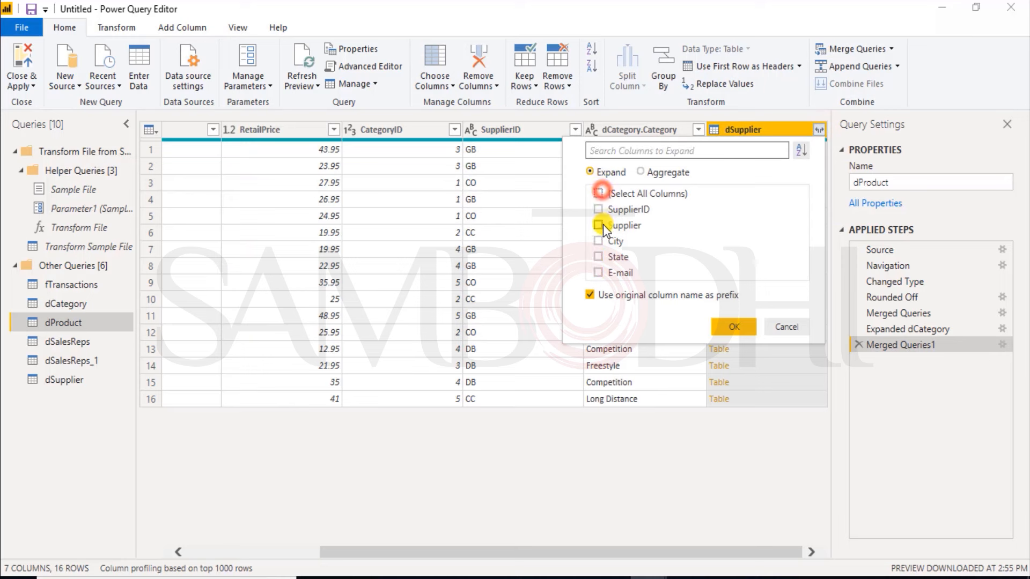
click(732, 328)
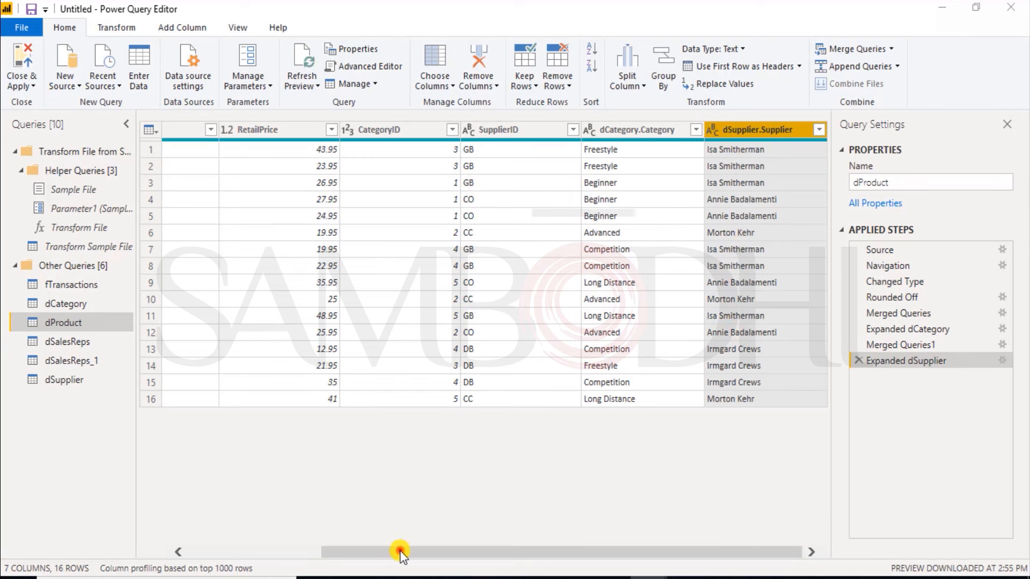
drag(399, 552, 230, 534)
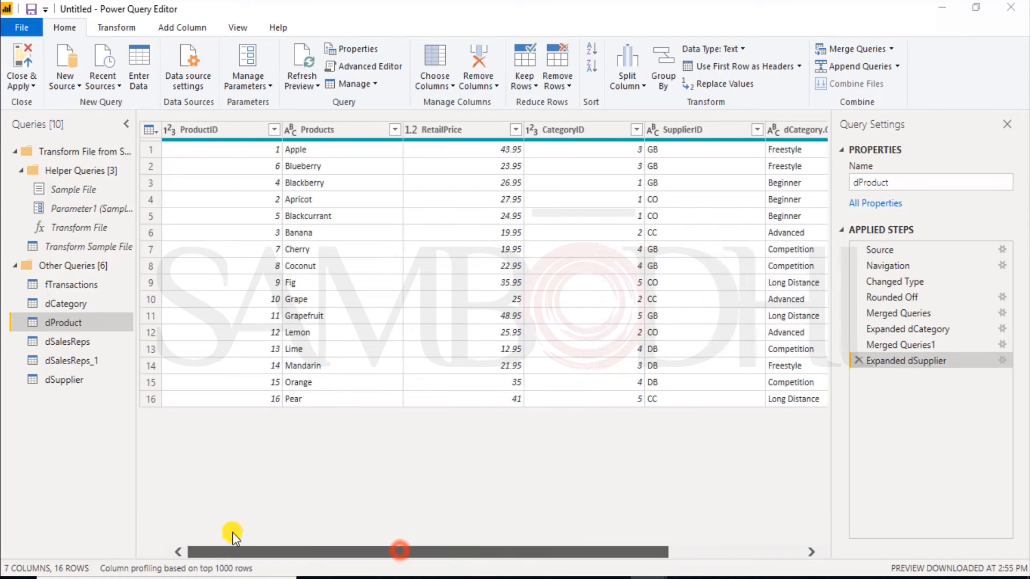
Step: Apply the merge changes, checking the loaded dProduct table's data, and return to the query editor
click(20, 66)
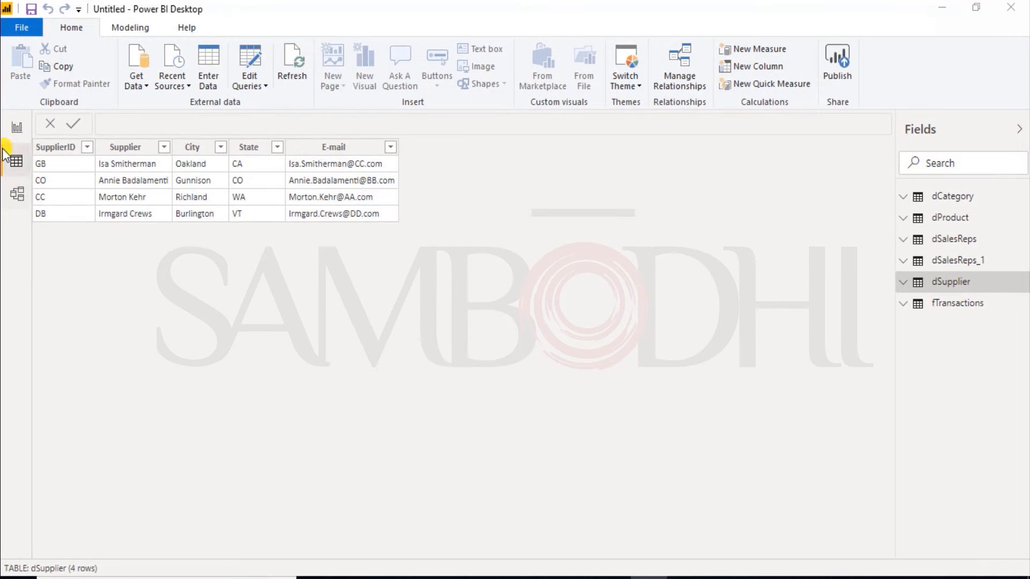
click(936, 219)
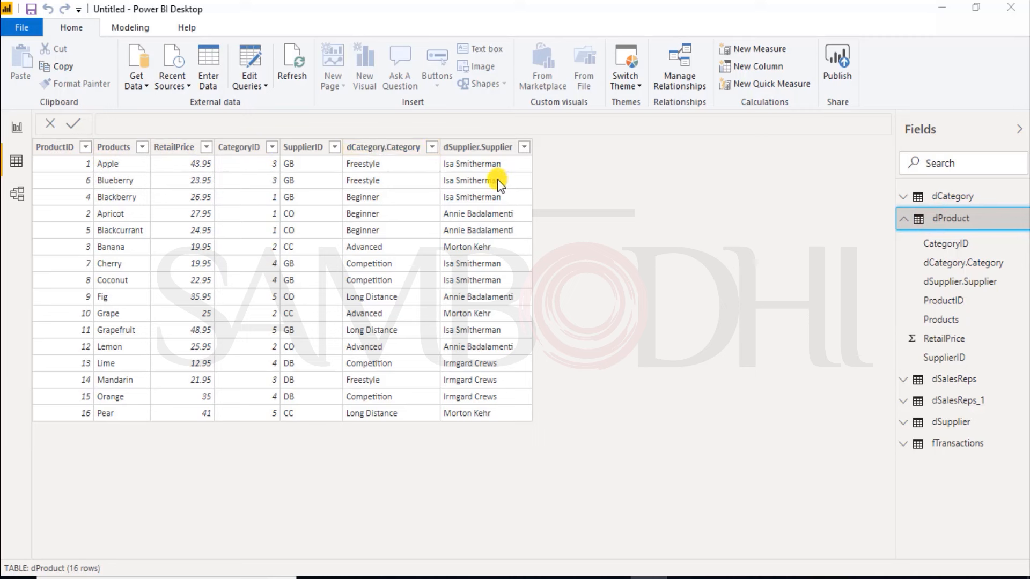
click(258, 75)
click(249, 60)
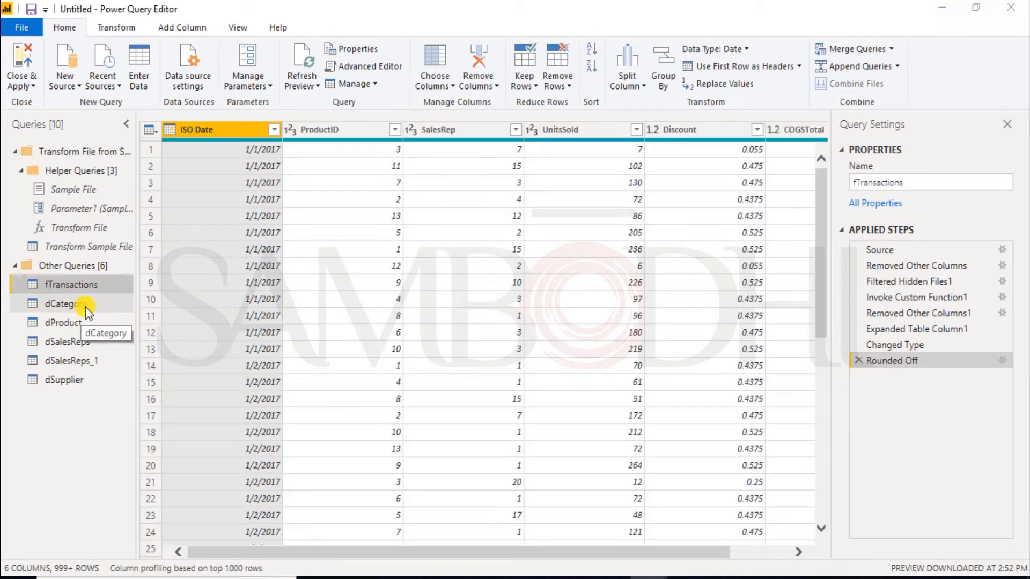
Step: Review the dCategory, dSalesReps and dSupplier queries, and disable loading of dCategory into the report, accepting the removal of its table
click(91, 305)
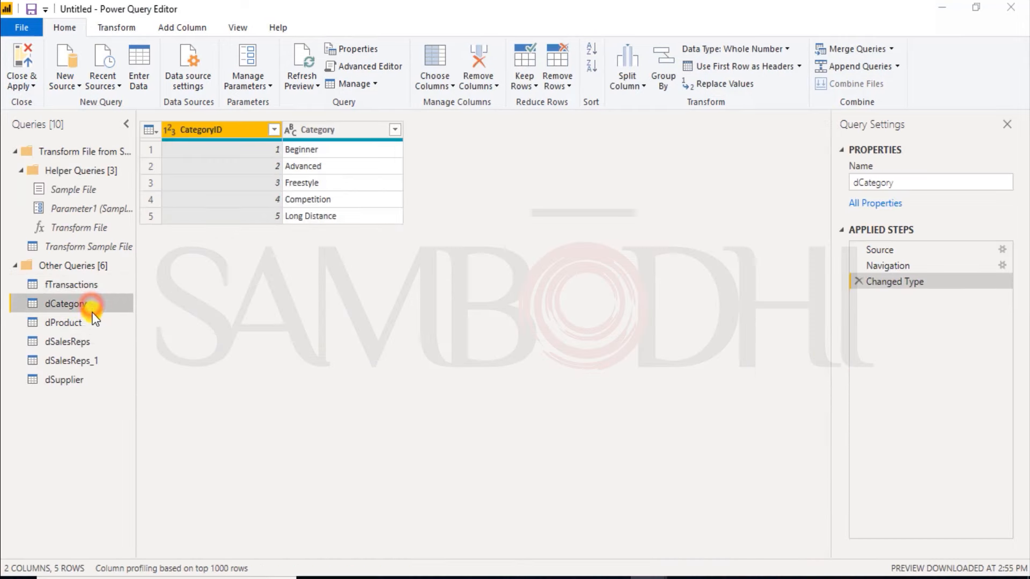
click(92, 342)
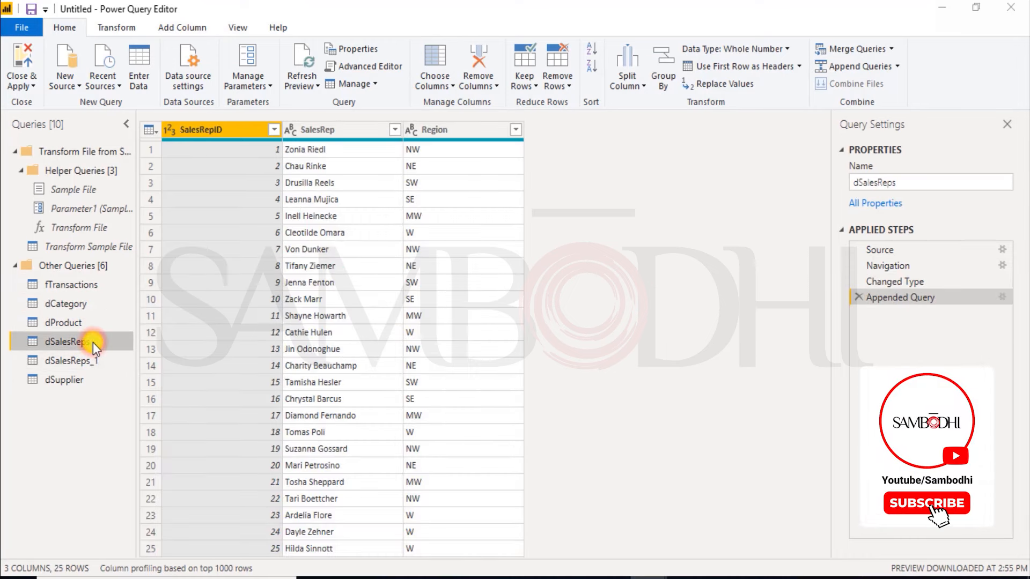
click(79, 378)
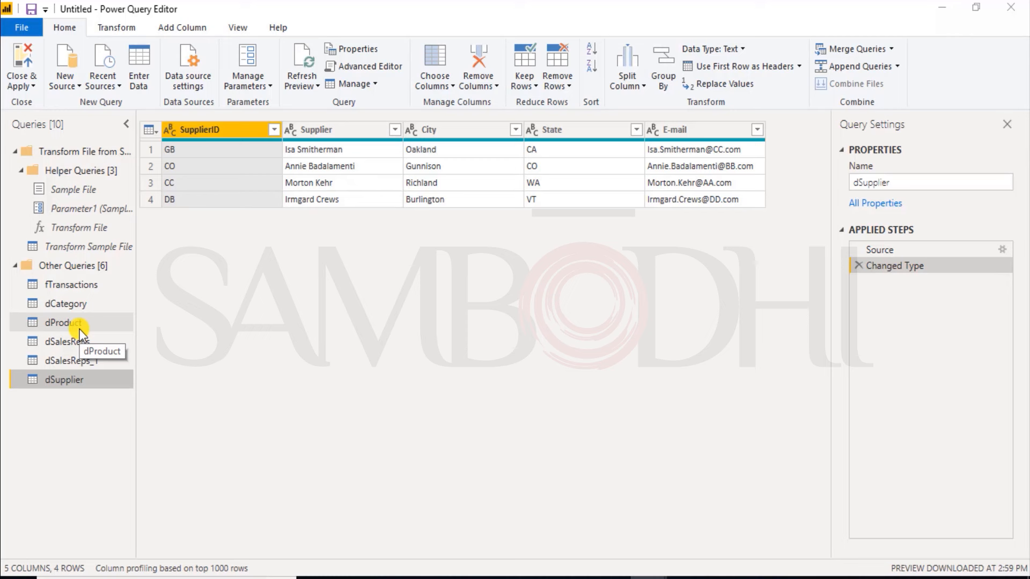
click(90, 304)
right_click(93, 309)
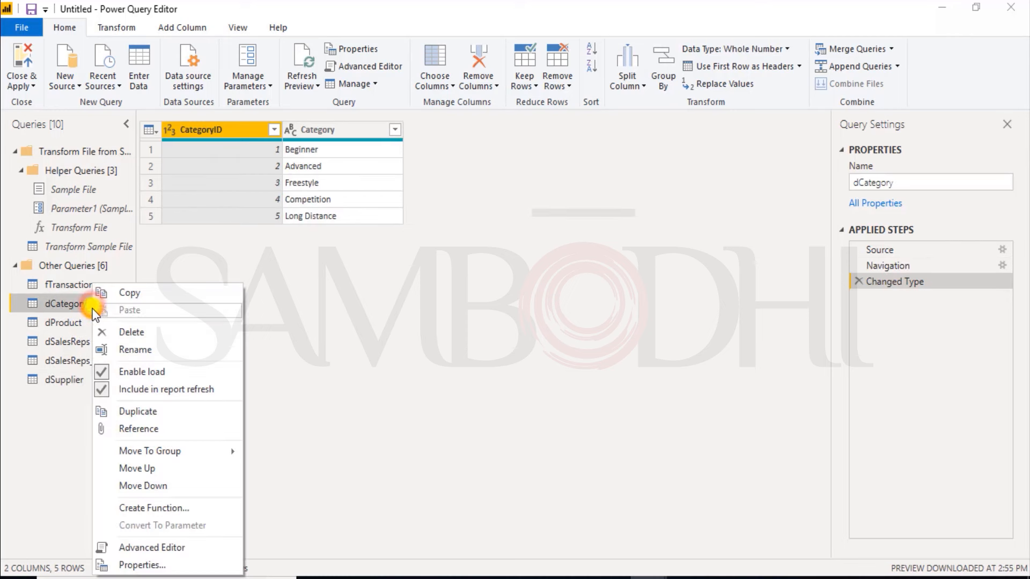
right_click(72, 302)
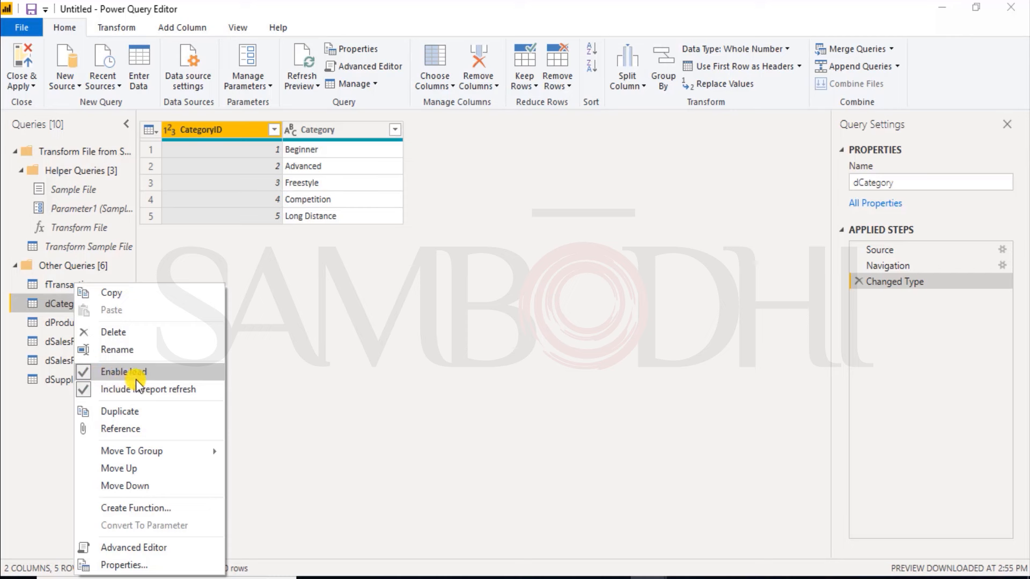
click(95, 373)
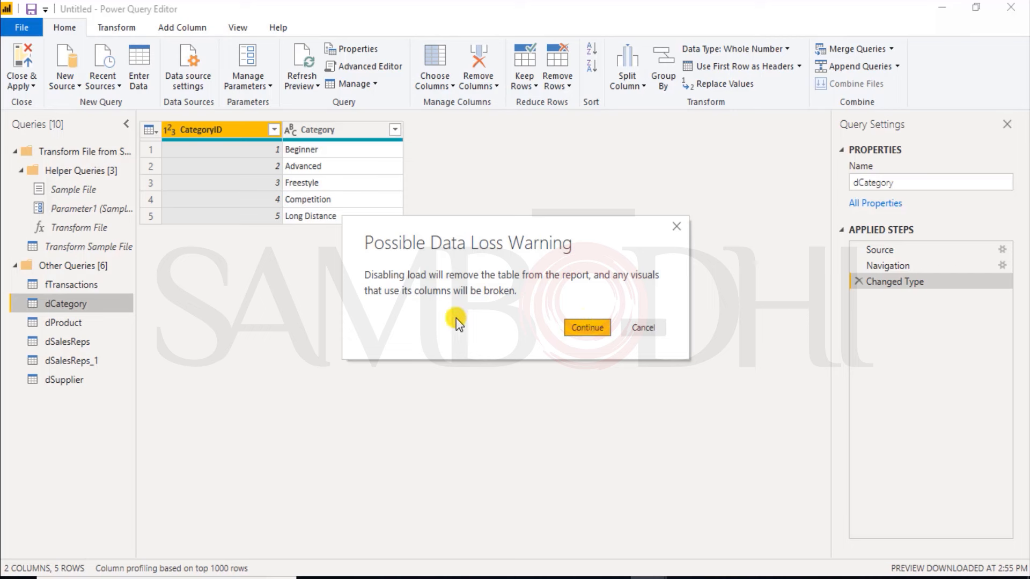
click(586, 327)
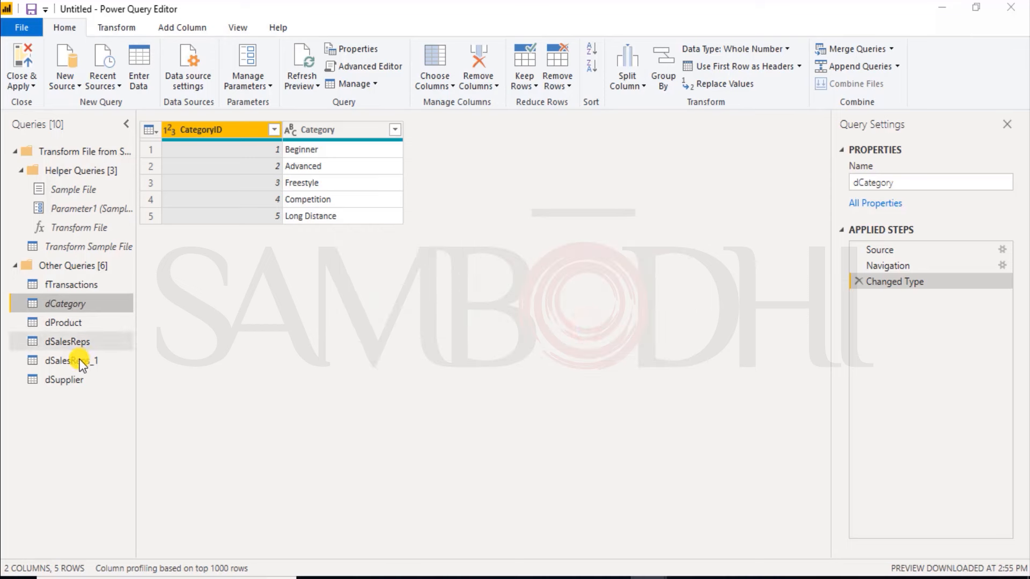
Step: Disable loading of the dSupplier query into the report, accepting the removal of its table
click(68, 380)
right_click(66, 380)
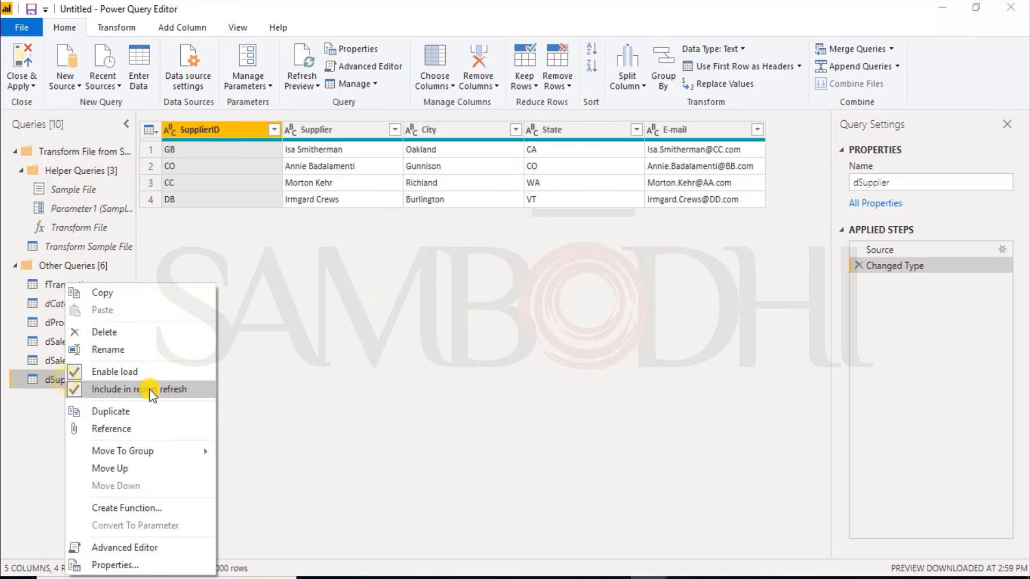
click(86, 375)
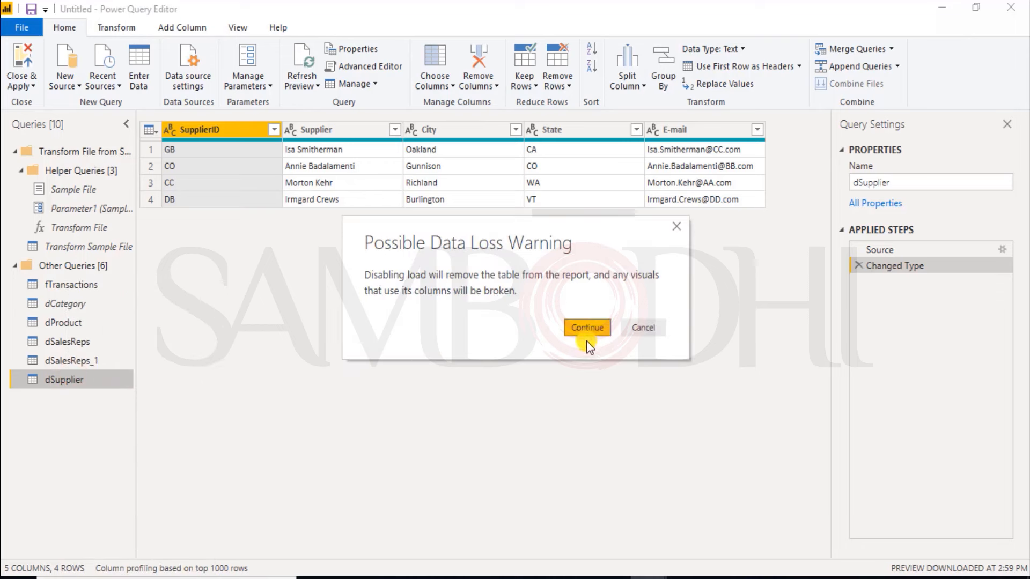
click(587, 328)
Step: Disable loading of the dSalesReps_1 query and apply the query changes to the data model
click(64, 361)
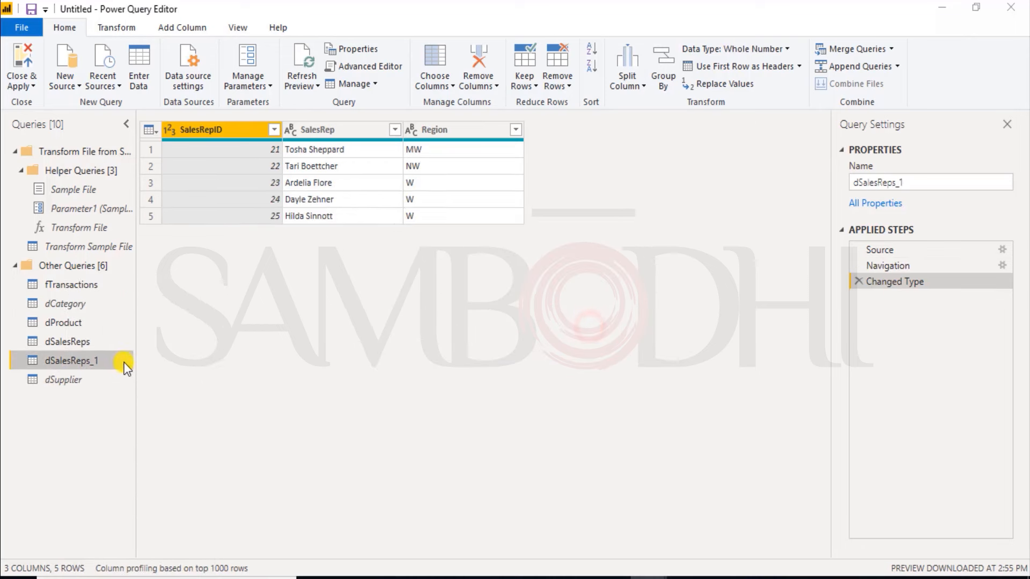
right_click(78, 363)
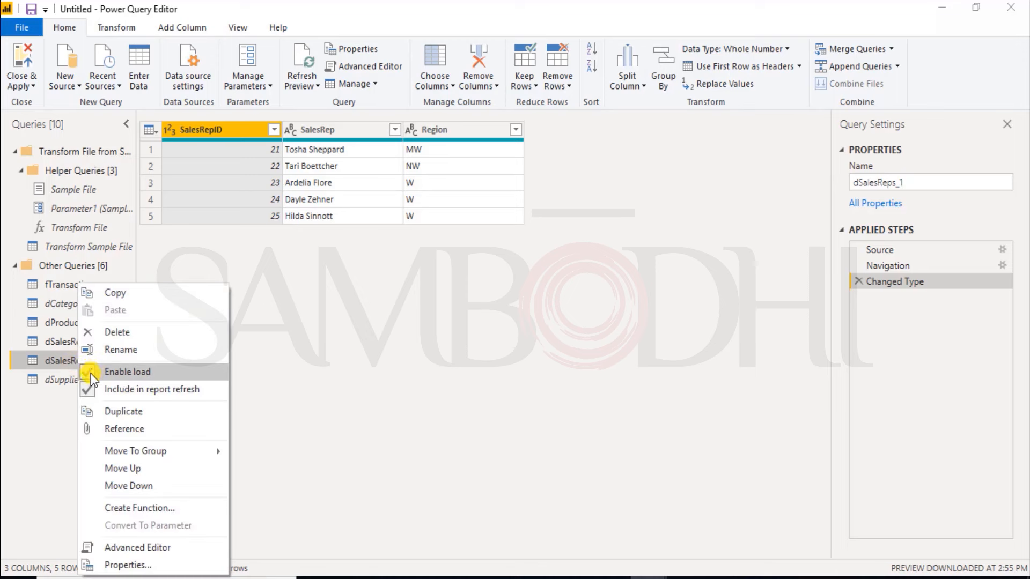
click(92, 373)
click(574, 329)
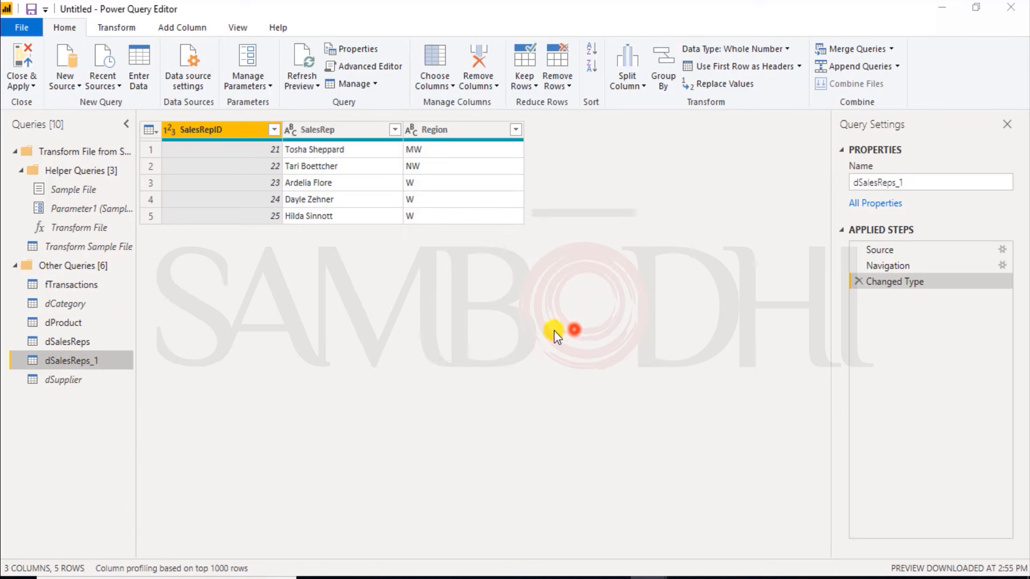
click(18, 67)
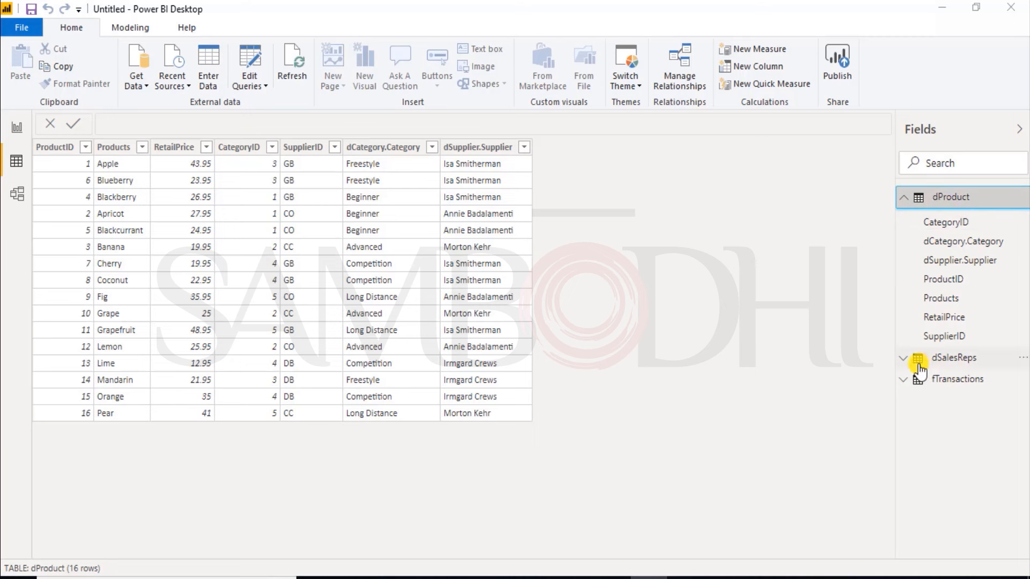
mouse_move(945, 387)
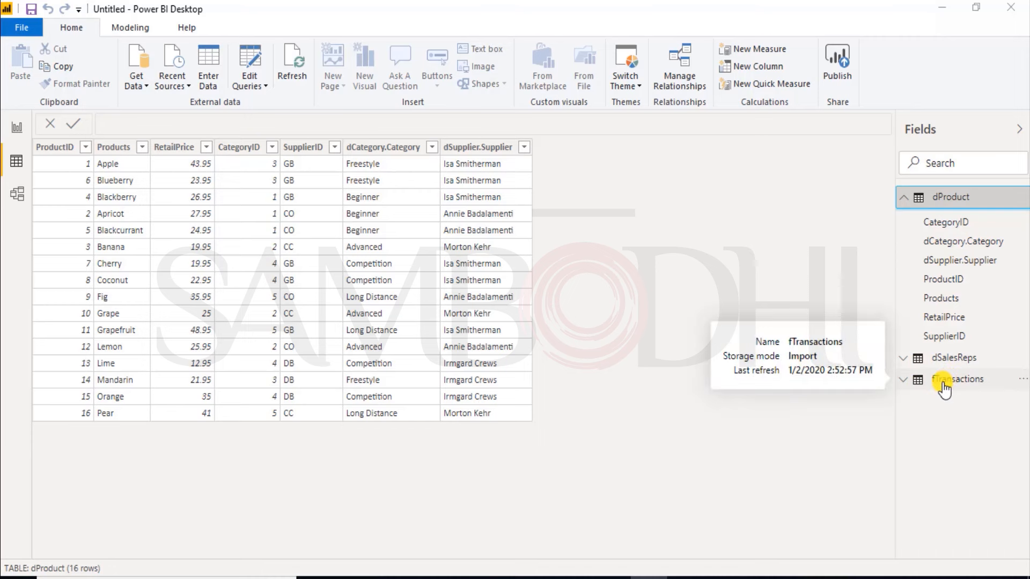
Step: Arrange the model diagram so that dSalesReps sits beside fTransactions and dProduct sits below them
click(15, 198)
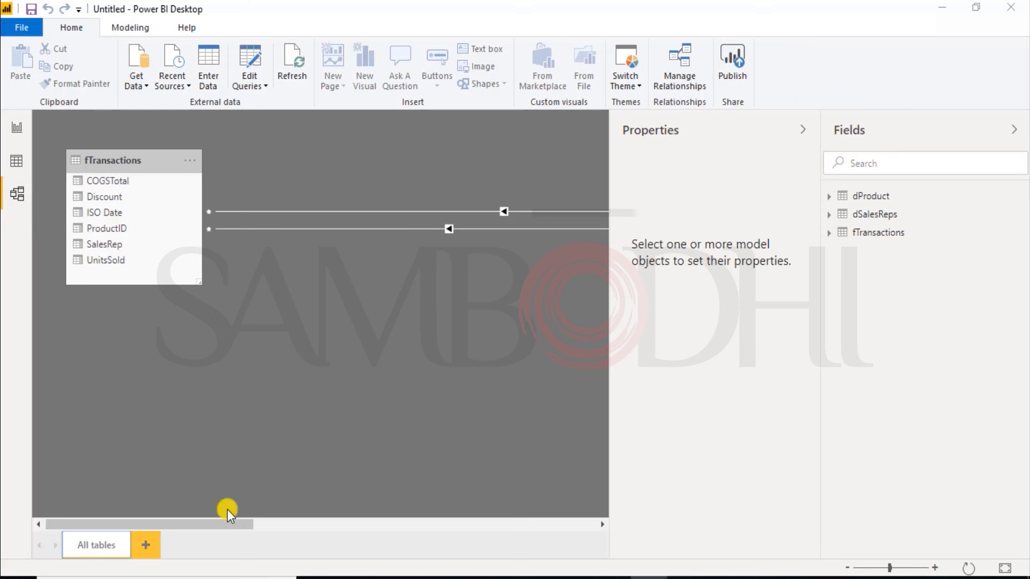
drag(220, 524, 582, 554)
drag(484, 164, 67, 174)
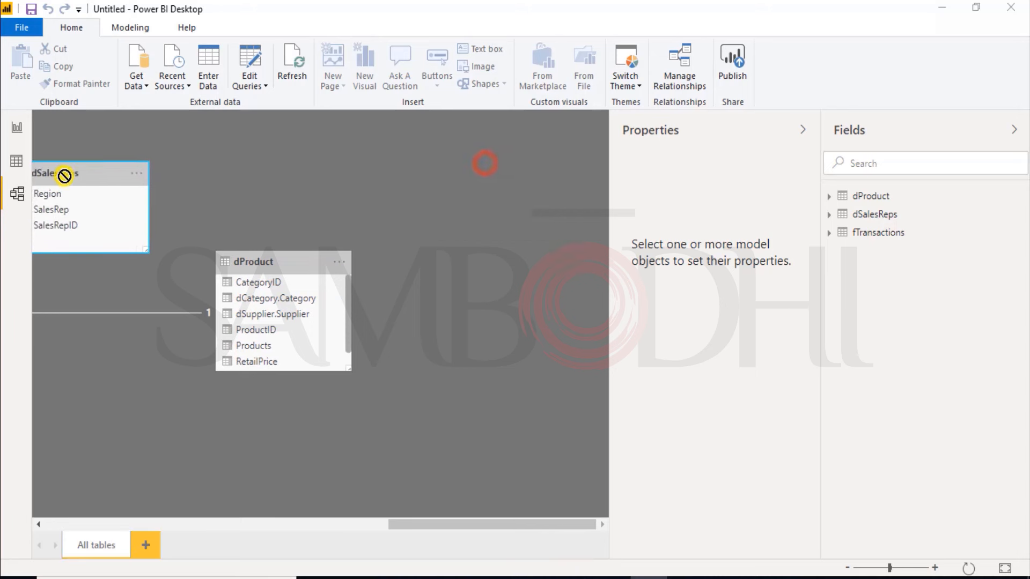
click(269, 263)
drag(269, 262, 83, 330)
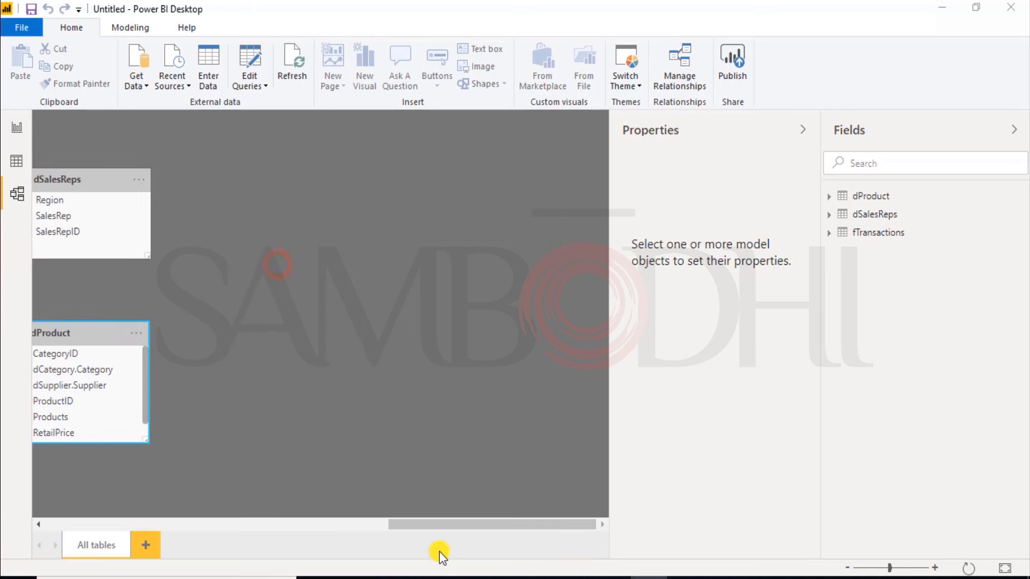
drag(434, 523, 236, 523)
drag(585, 333, 2, 368)
drag(254, 524, 296, 524)
drag(535, 185, 122, 174)
drag(316, 531, 168, 530)
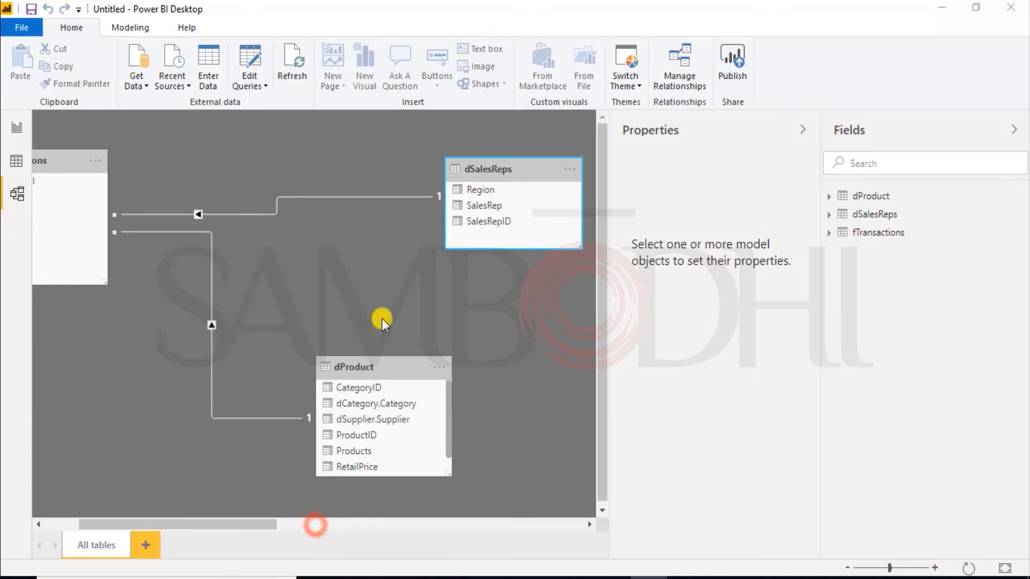
drag(527, 167, 302, 159)
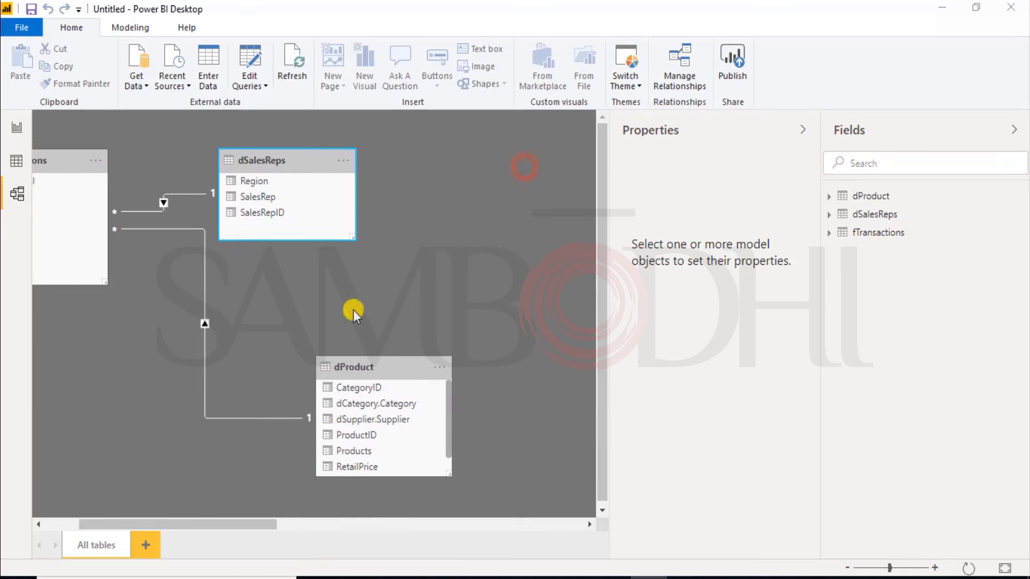
drag(361, 363, 201, 342)
drag(188, 523, 99, 503)
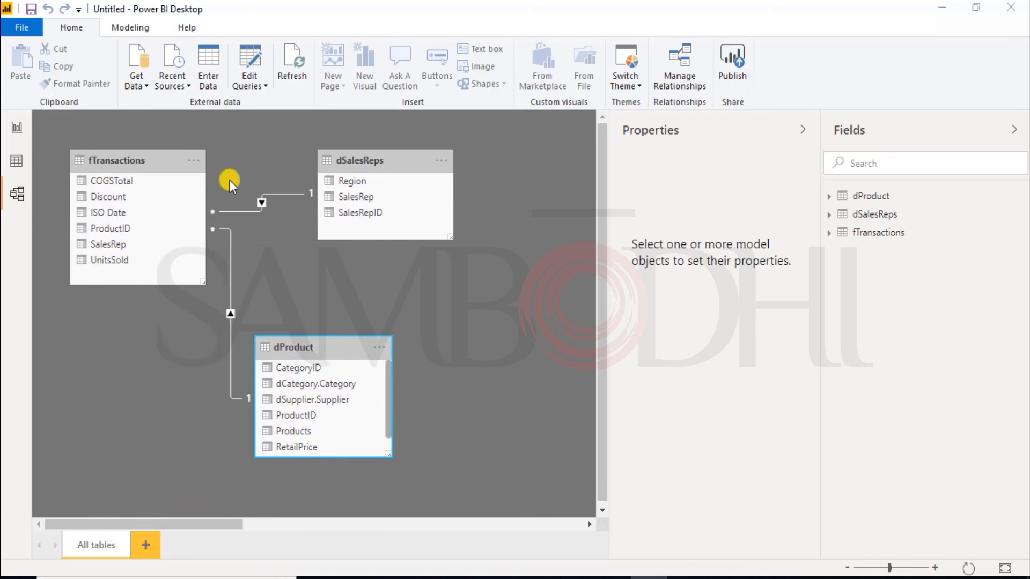
Step: Examine the relationships from fTransactions to dSalesReps and dProduct, including the SalesRepID key and the remaining dProduct fields
click(290, 192)
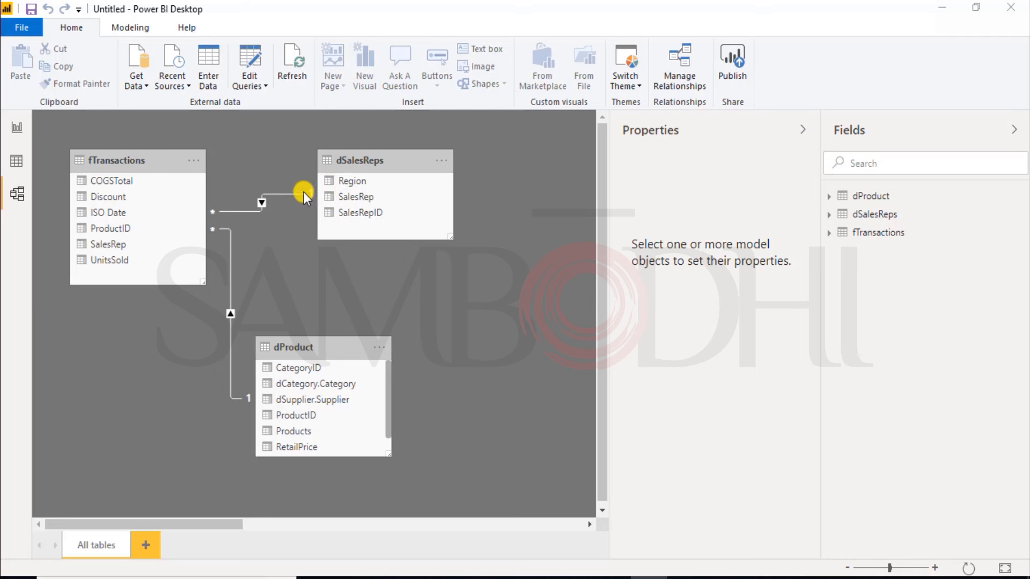
click(350, 214)
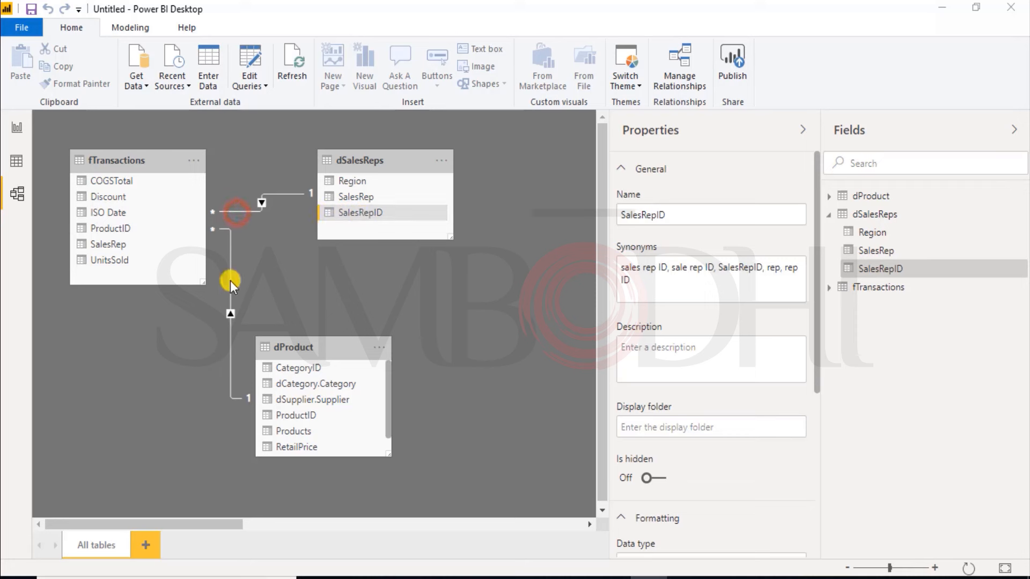
click(230, 328)
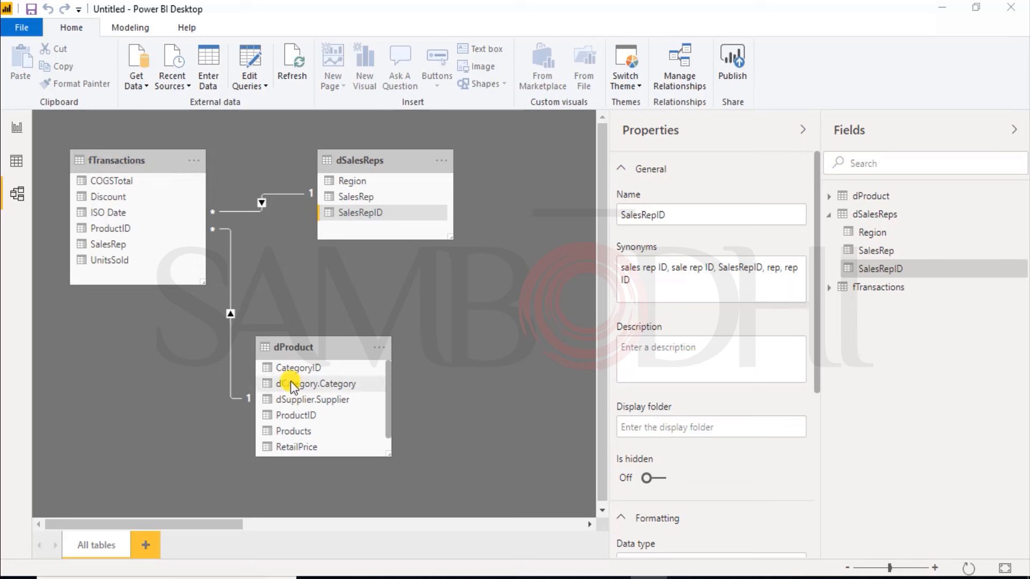
drag(388, 415, 392, 435)
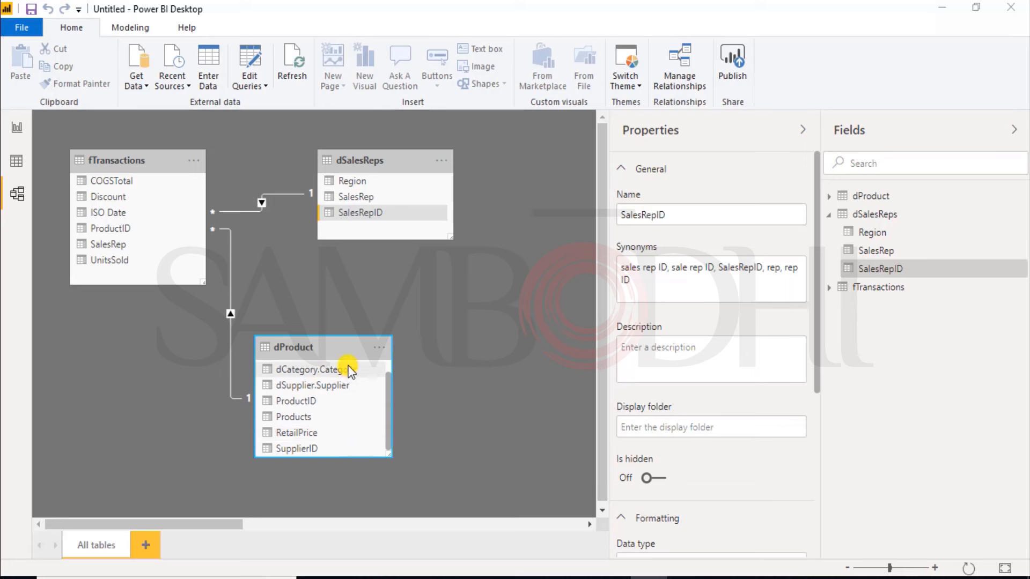
Step: Move dProduct and dSalesReps closer to fTransactions in the model diagram and check the ProductID field of fTransactions
drag(307, 350, 351, 333)
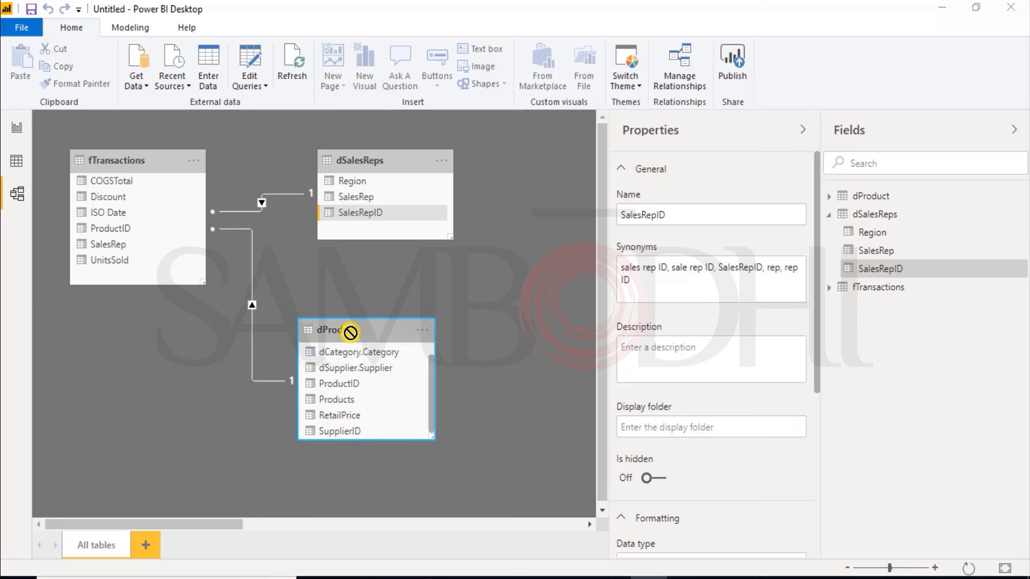
drag(350, 332, 293, 319)
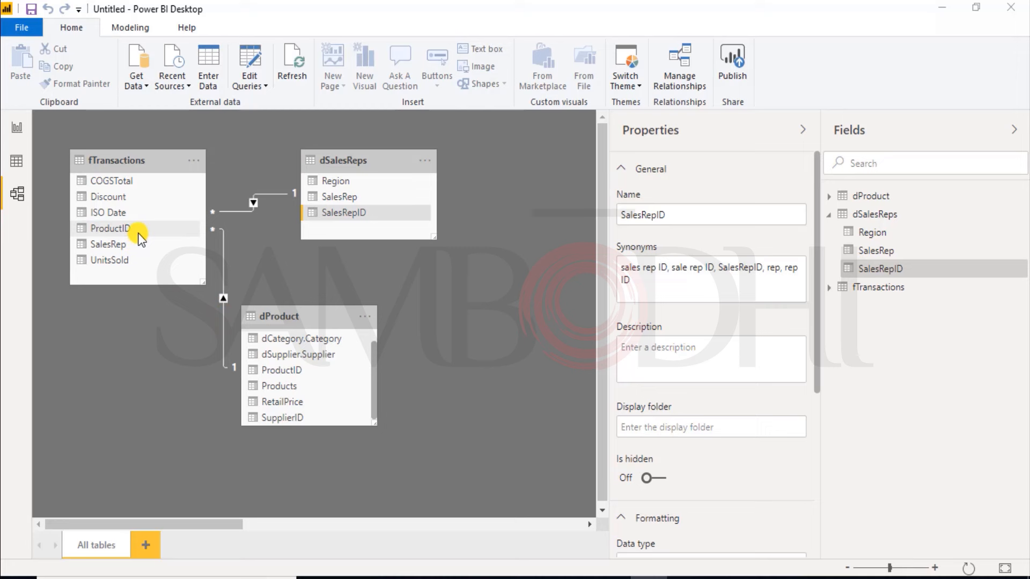
mouse_move(153, 231)
mouse_down()
mouse_move(202, 299)
mouse_move(323, 392)
mouse_move(190, 236)
mouse_move(150, 229)
mouse_up()
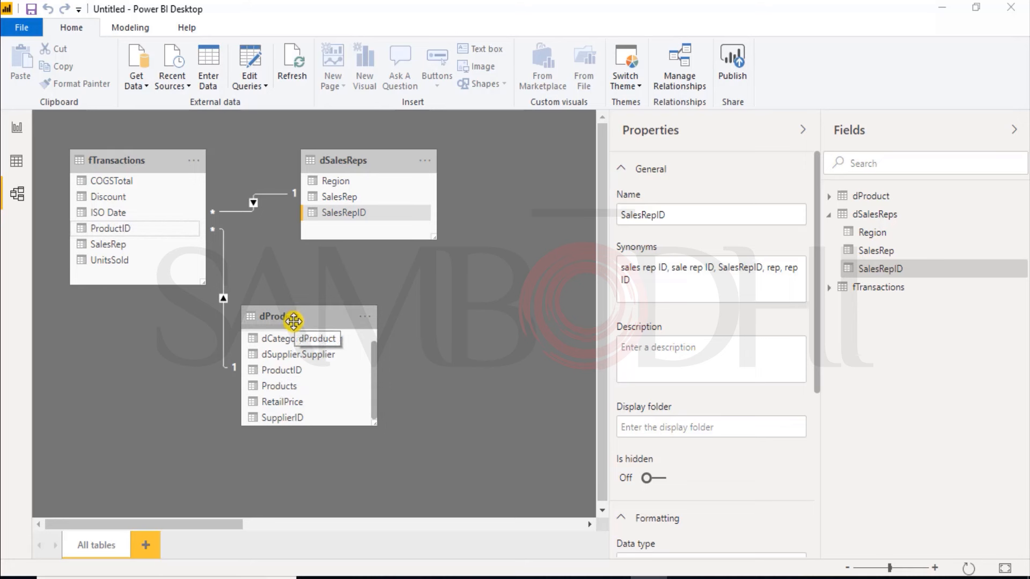
Step: Recheck the loaded dProduct data and the model diagram, and open the report view with the fTransactions fields collapsed
click(19, 162)
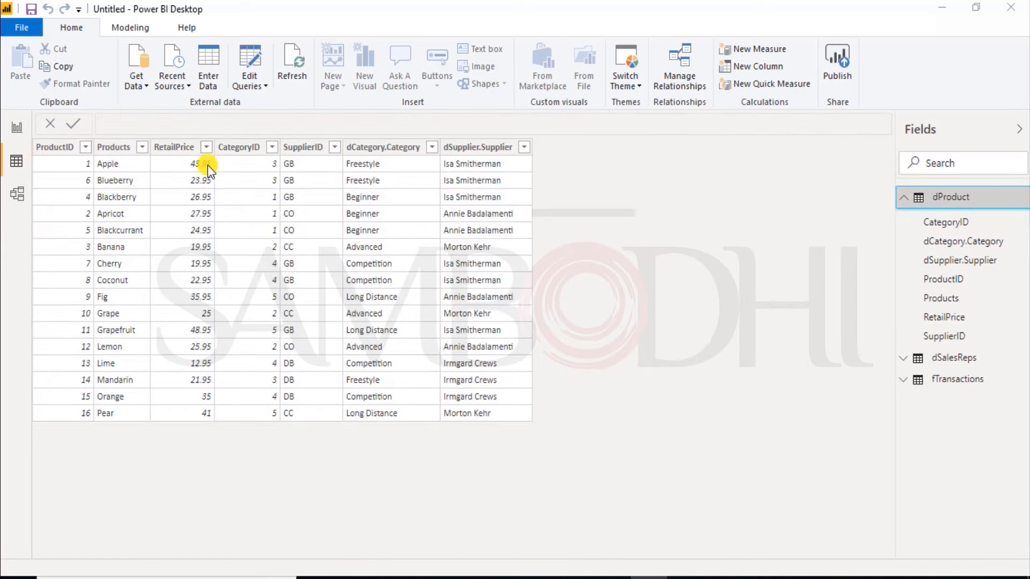
click(250, 89)
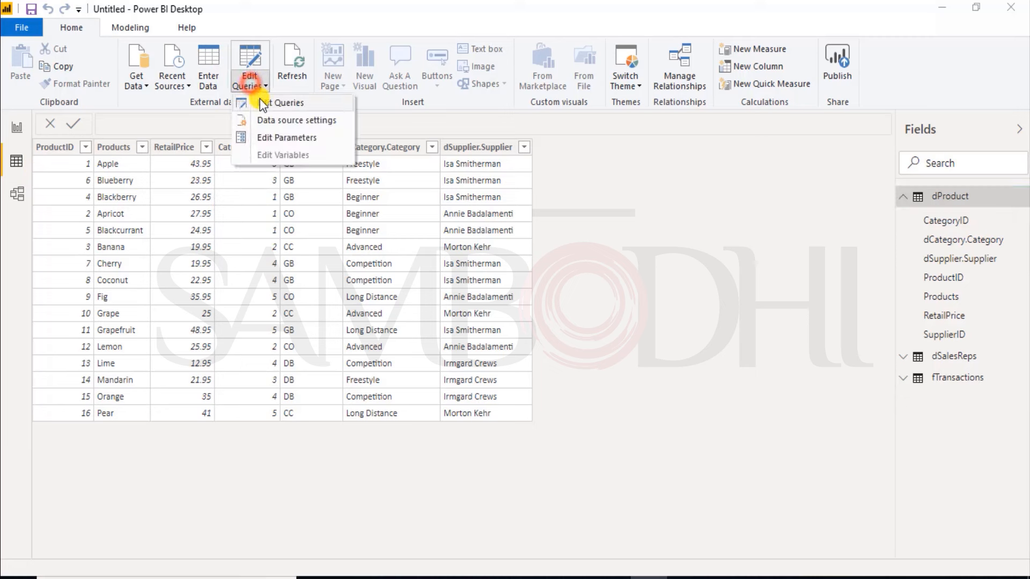
click(252, 72)
click(20, 198)
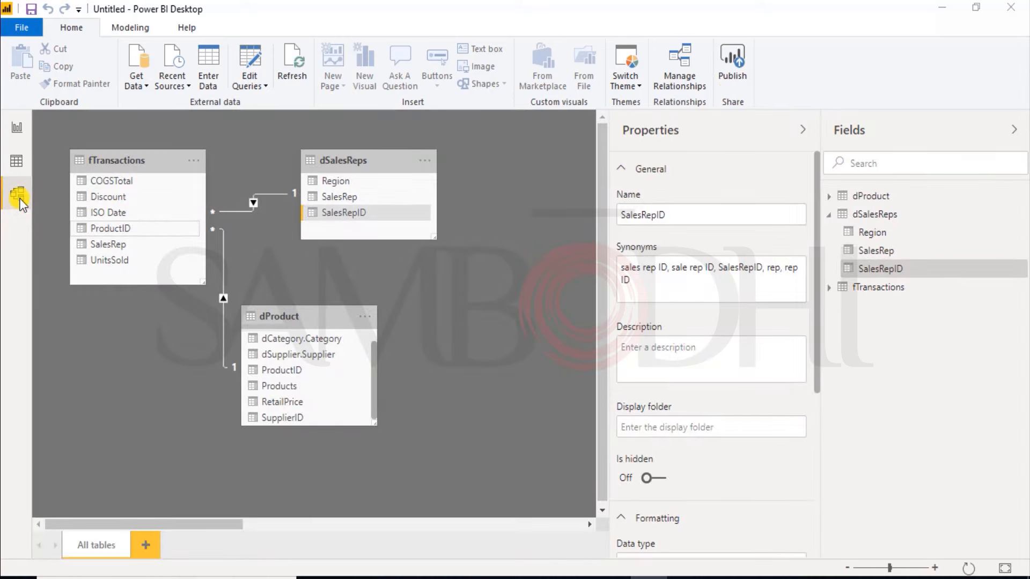
click(448, 267)
click(17, 128)
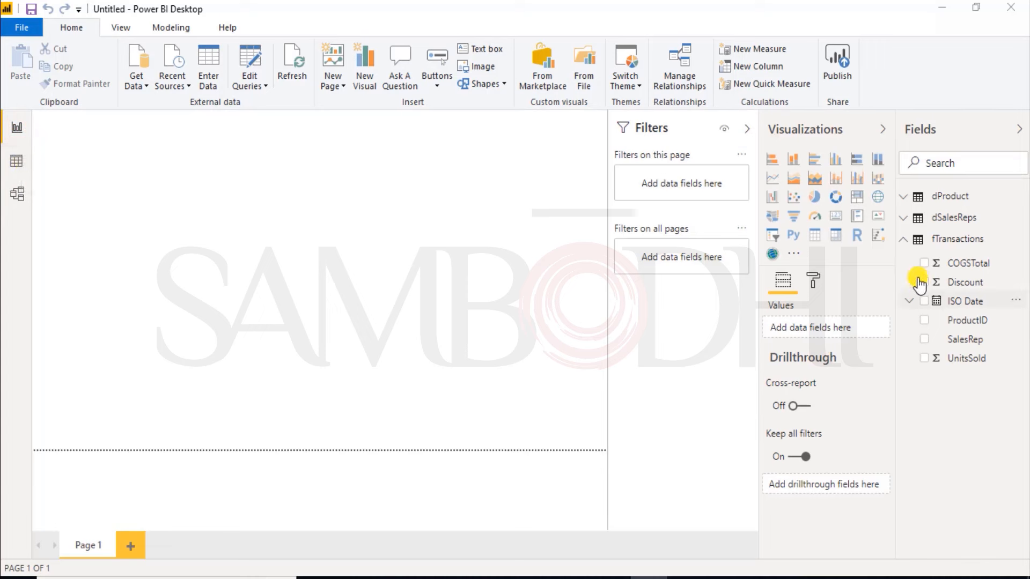
click(901, 241)
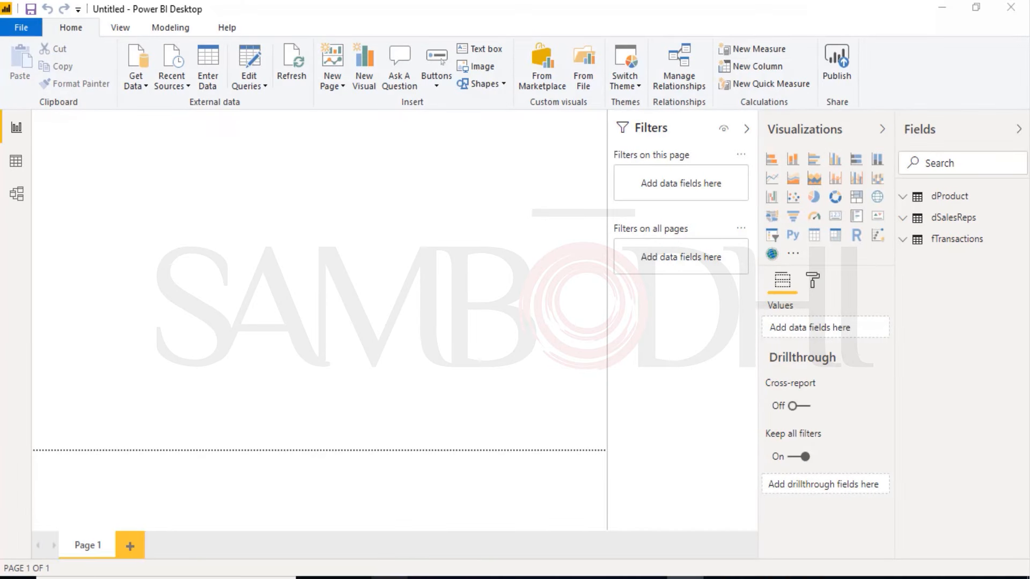
Step: Look up the path of the Power BI output folder in File Explorer, and return to the report
click(389, 578)
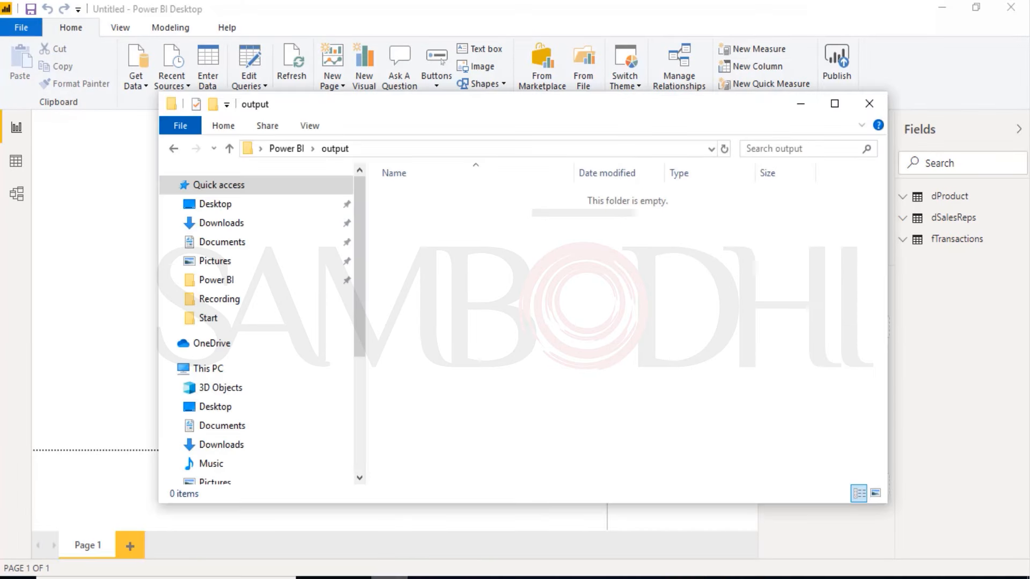
click(375, 152)
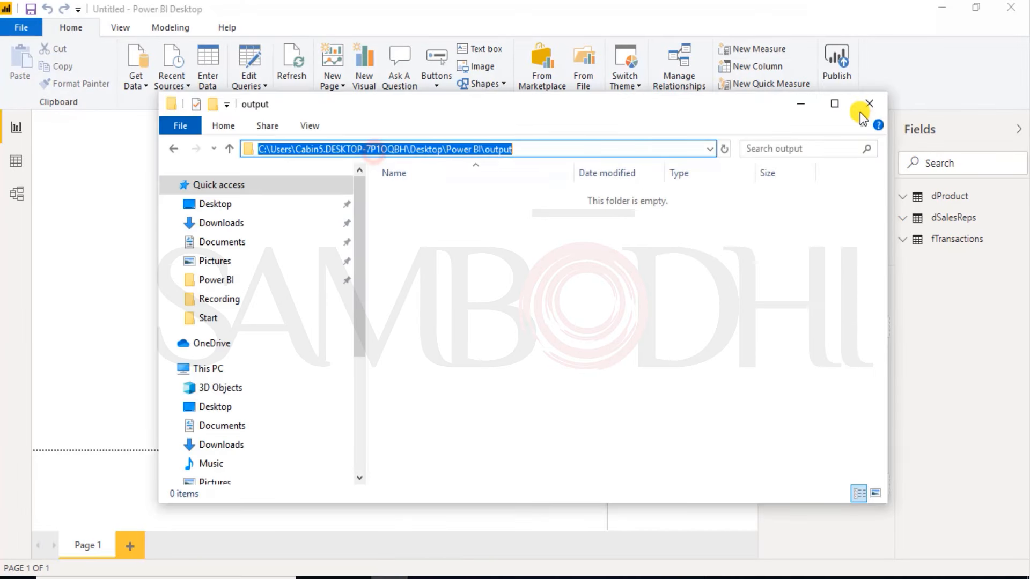
click(802, 104)
Step: Save the report as a Power BI file named "Sale Analysis case study" in the output folder
click(21, 27)
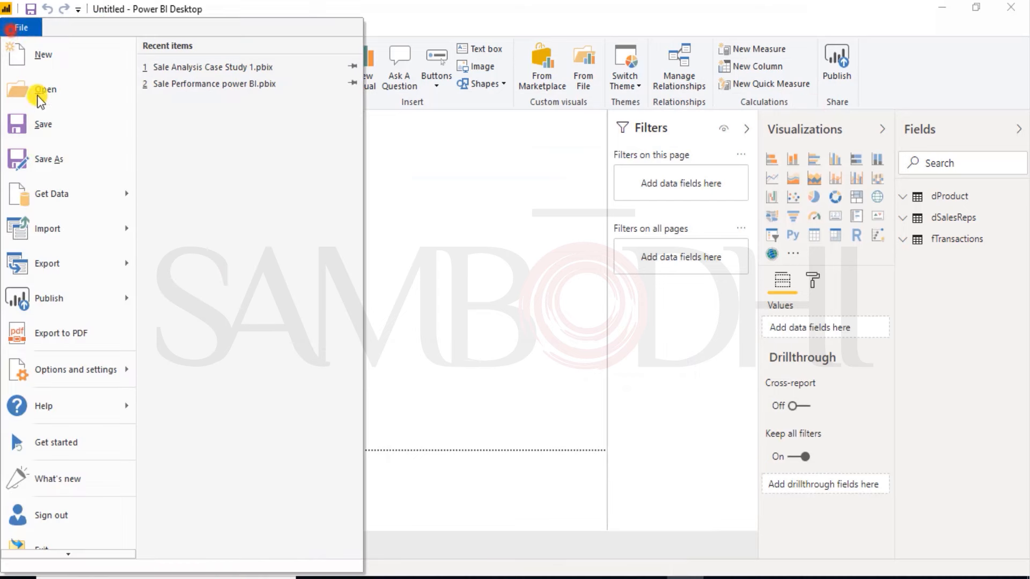
click(38, 156)
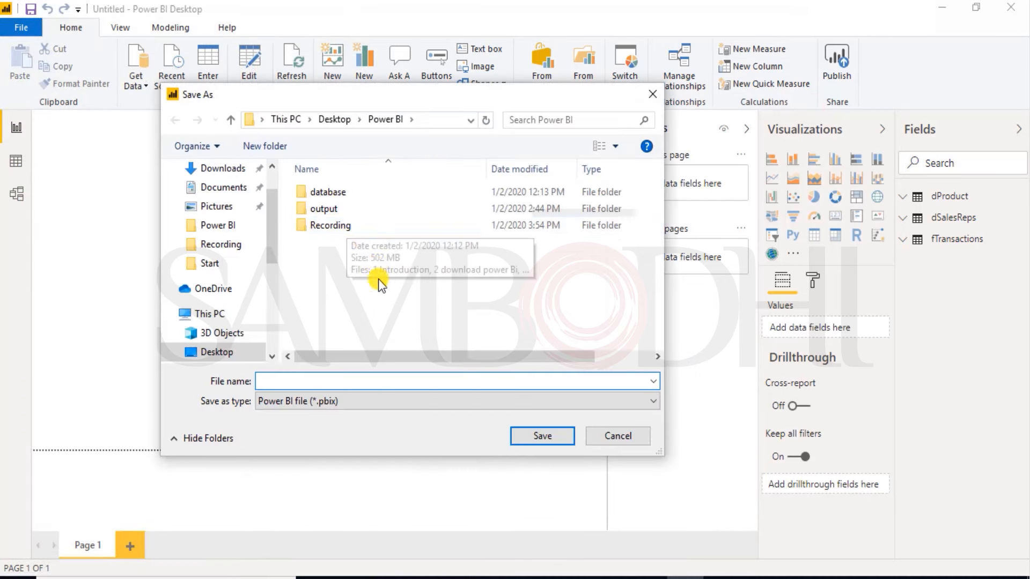
double_click(324, 209)
click(272, 376)
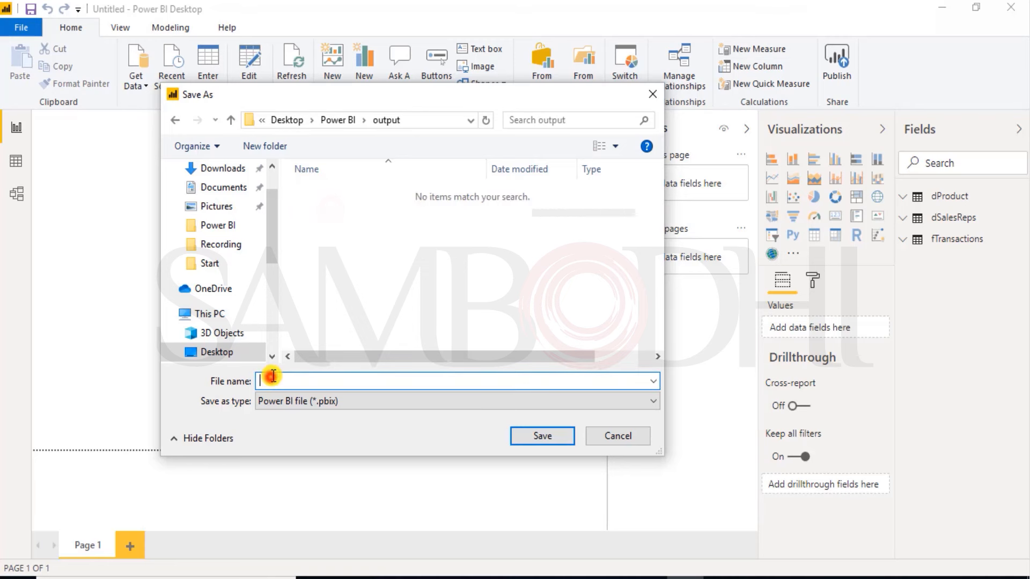
text(Sales Analysis case study)
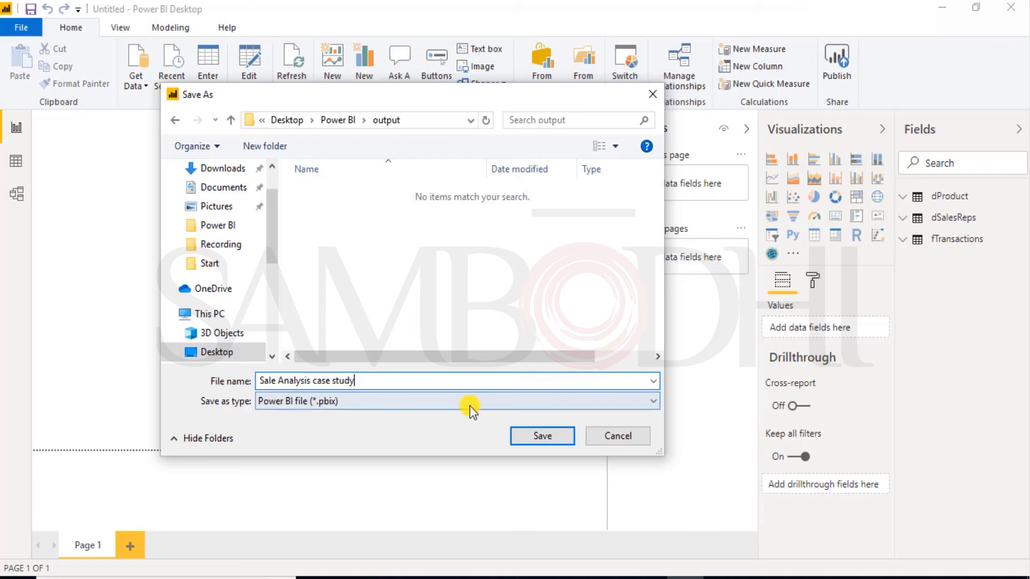
click(534, 445)
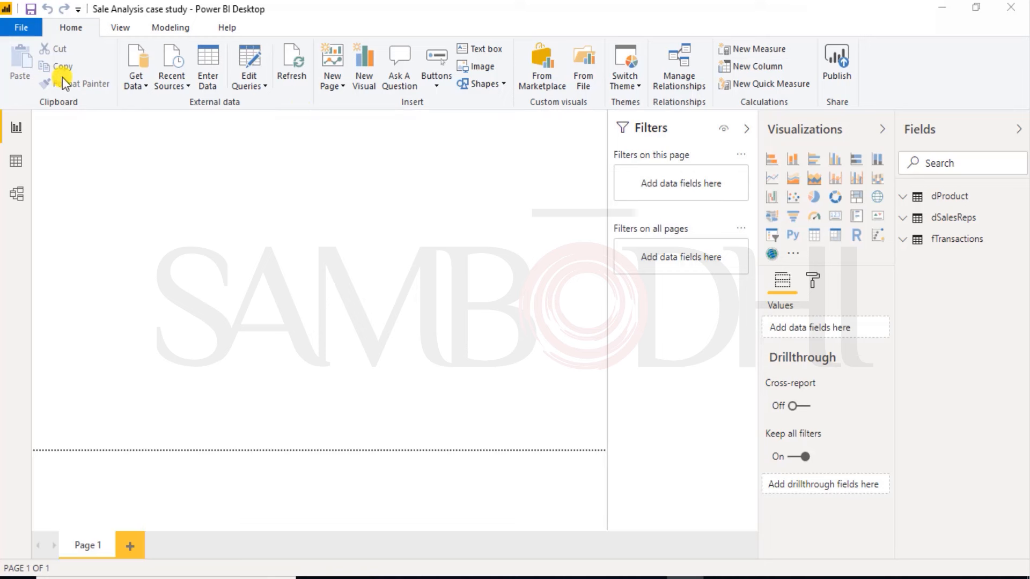
click(30, 10)
click(30, 9)
Step: Expand the fTransactions fields down to the Year, Quarter, Month and Day levels of the Date hierarchy
click(912, 239)
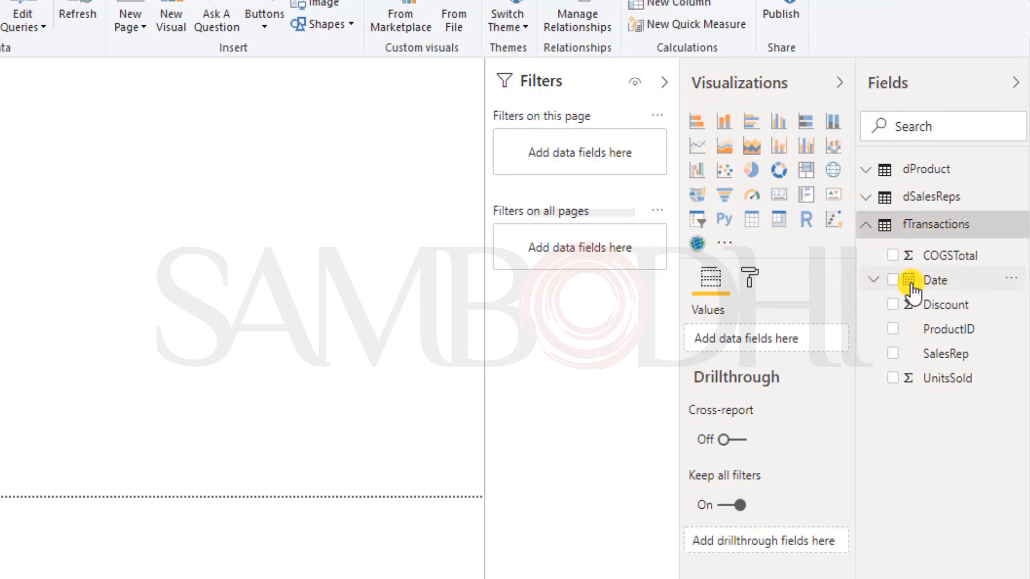
click(873, 281)
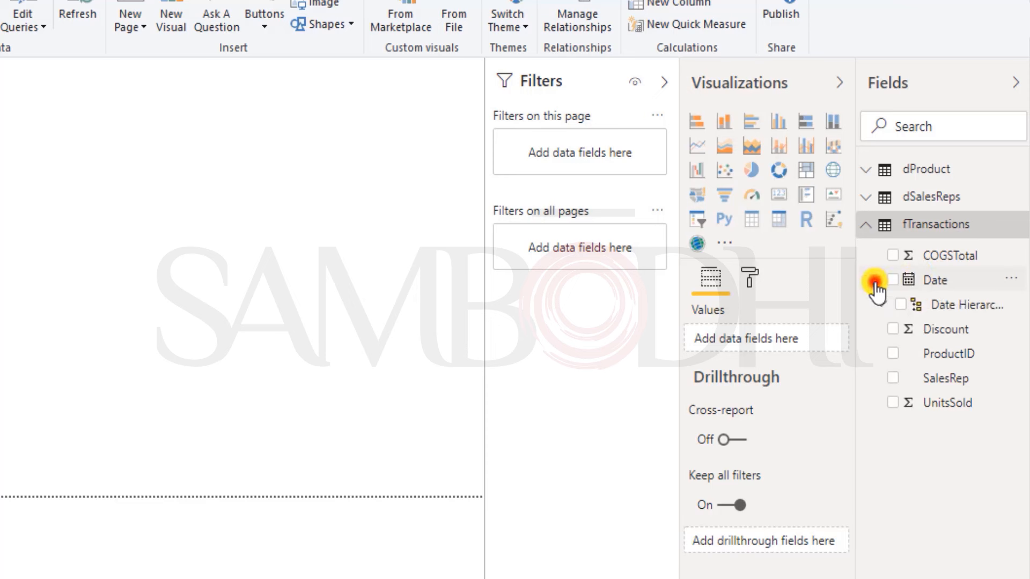
click(881, 304)
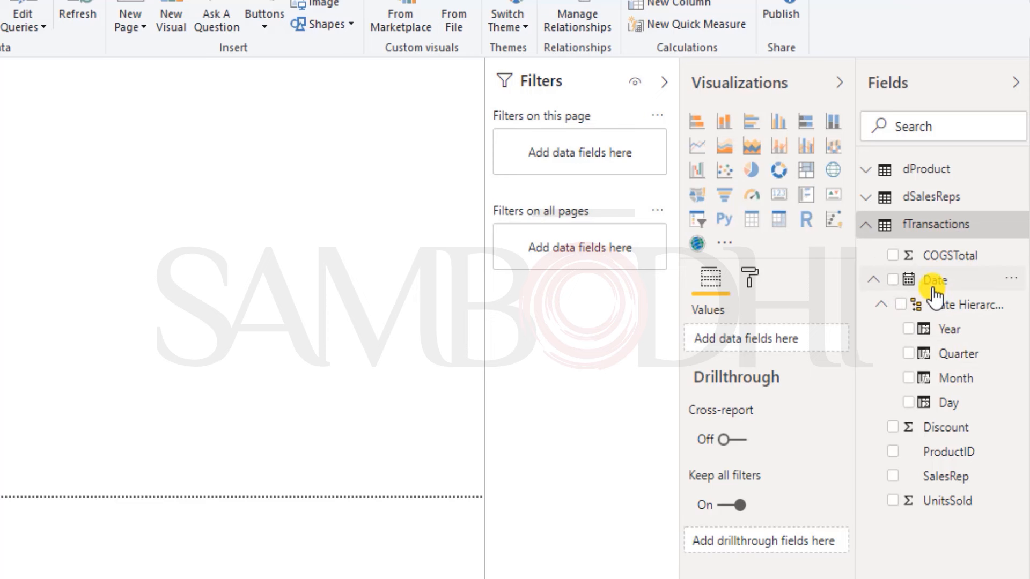
click(933, 228)
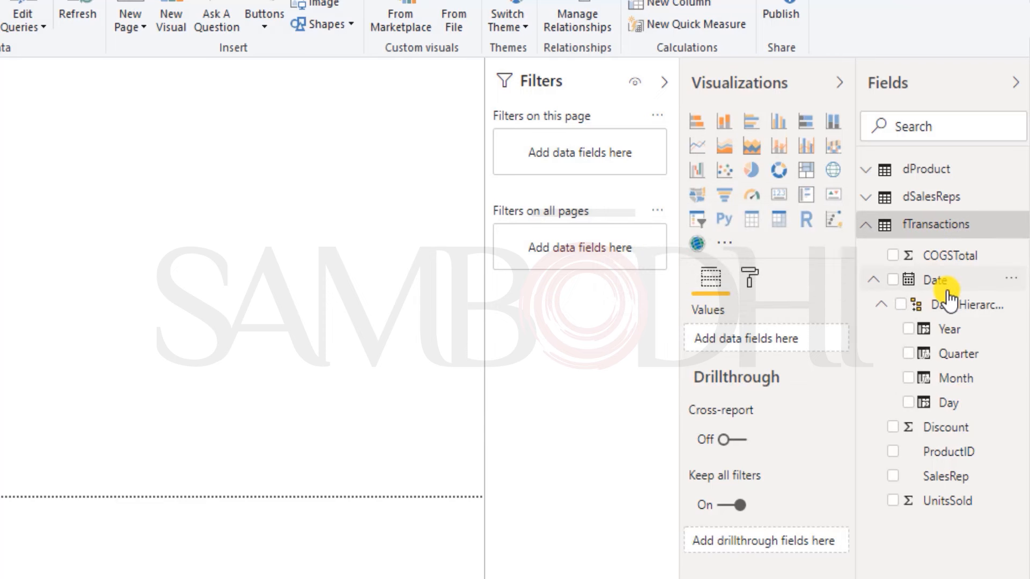
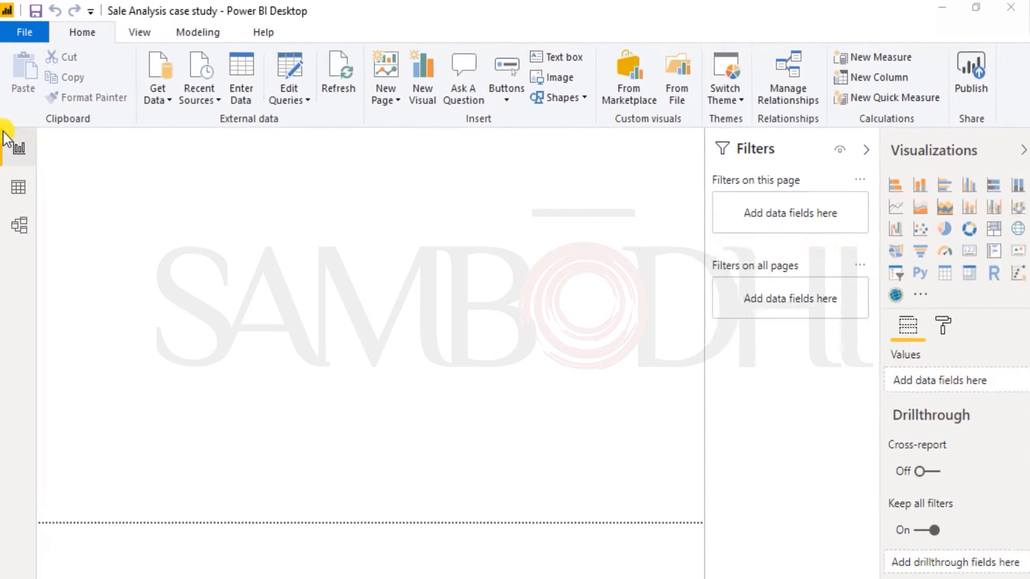
Step: Start a new calculated table and name it dDate in its formula
click(198, 37)
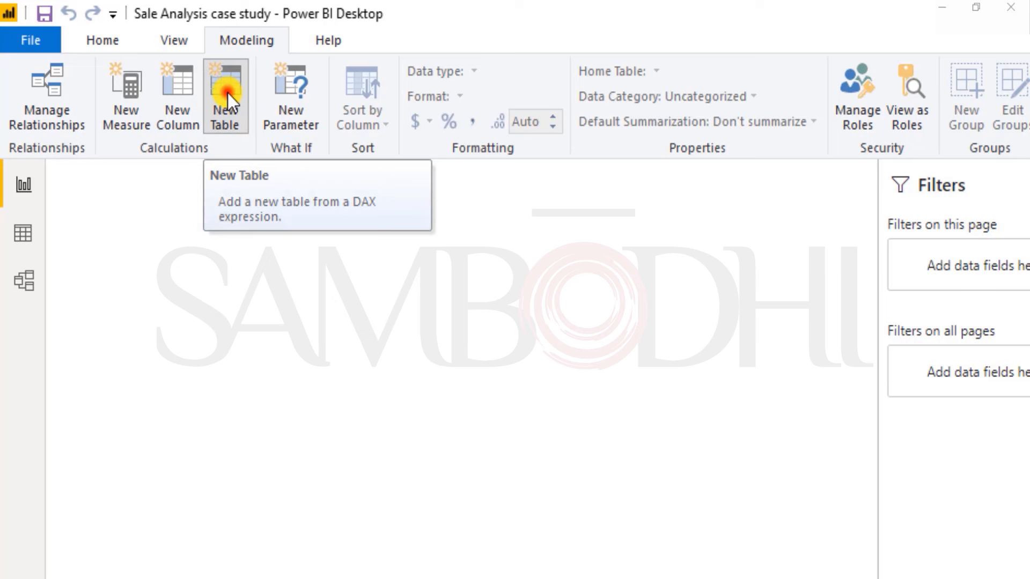
click(227, 92)
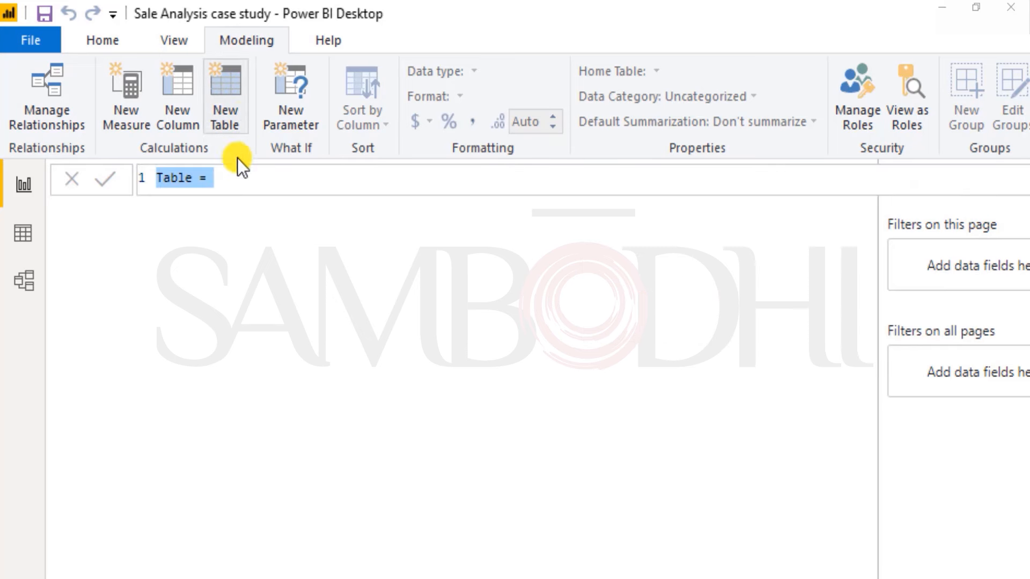
double_click(184, 185)
text(dDate)
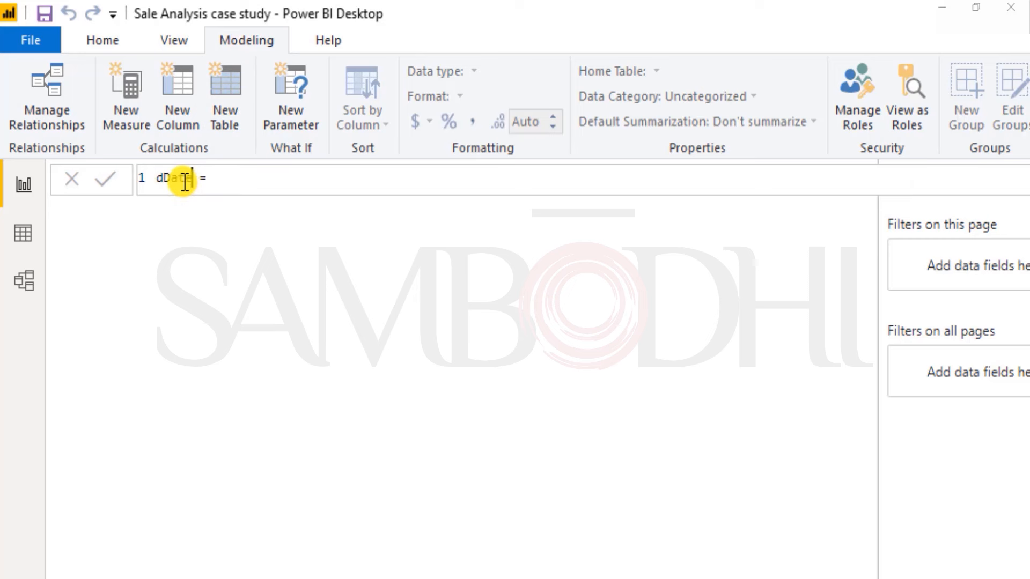
Step: Begin the dDate table's expression with the CALENDAR function
key(Right)
key(Right)
key(Right)
text(cale)
key(Tab)
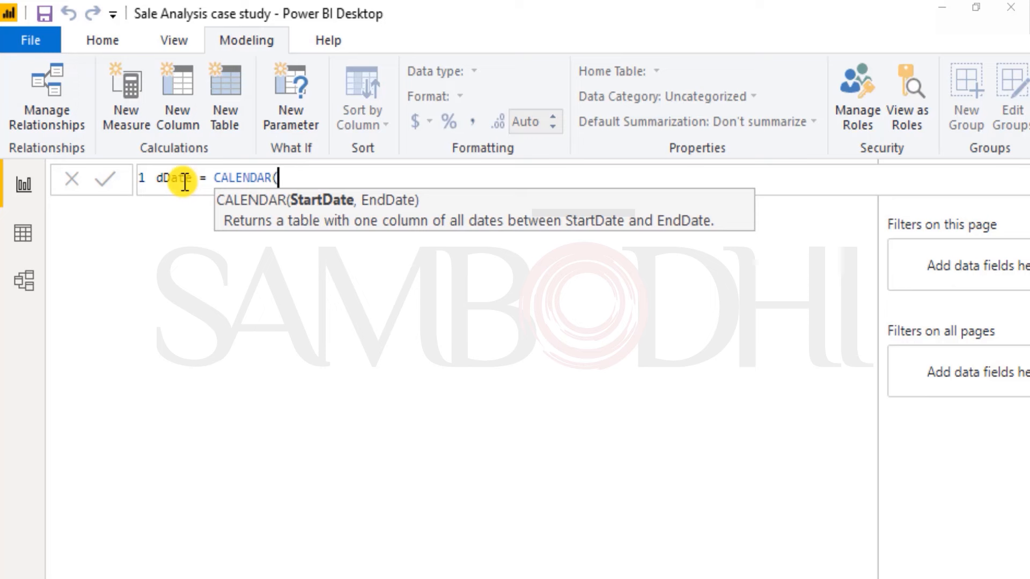
Step: Enter min(fTransactions[Date]) as the start date argument of CALENDAR
text(min()
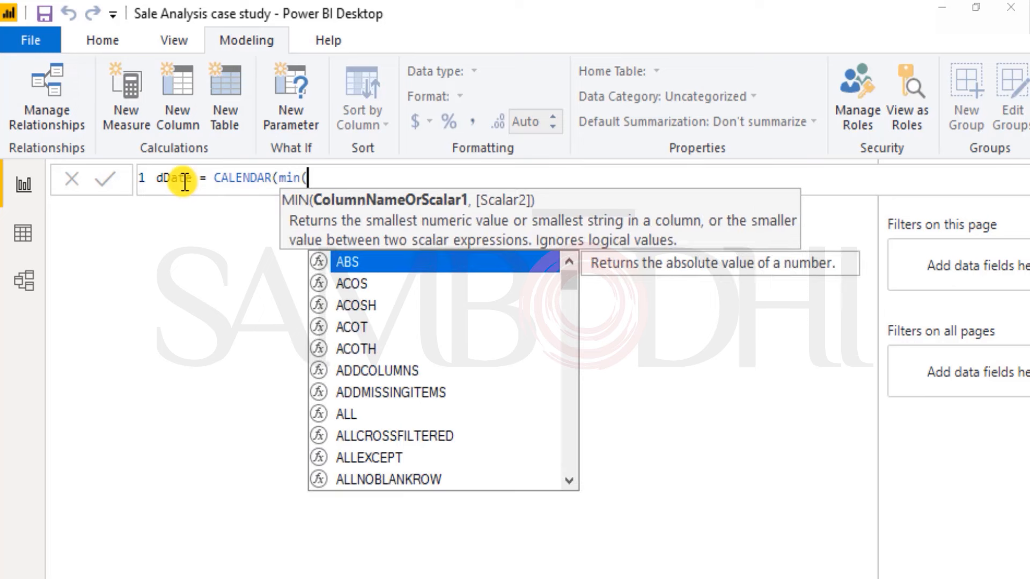
text(d)
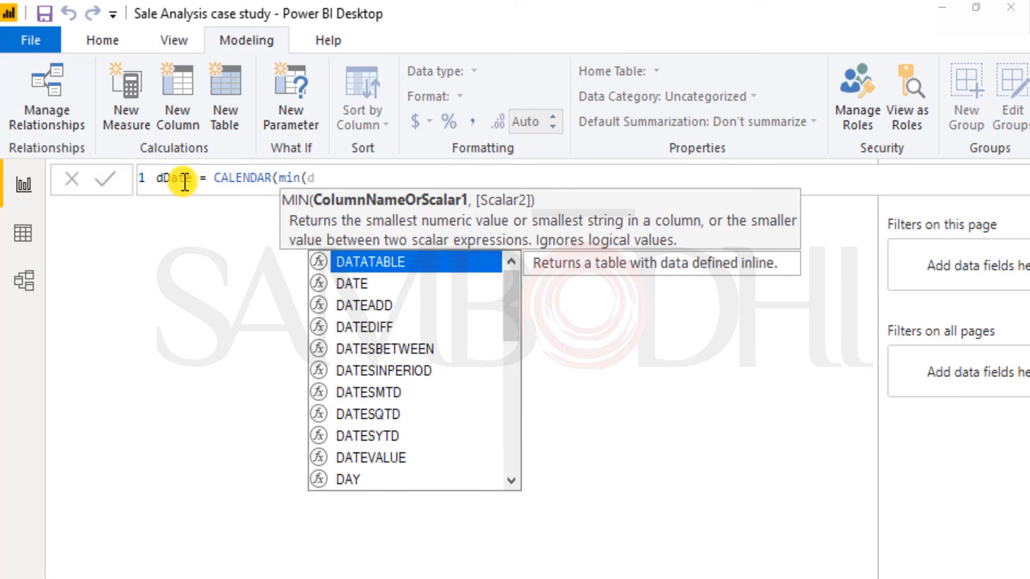
key(BackSpace)
text(ff)
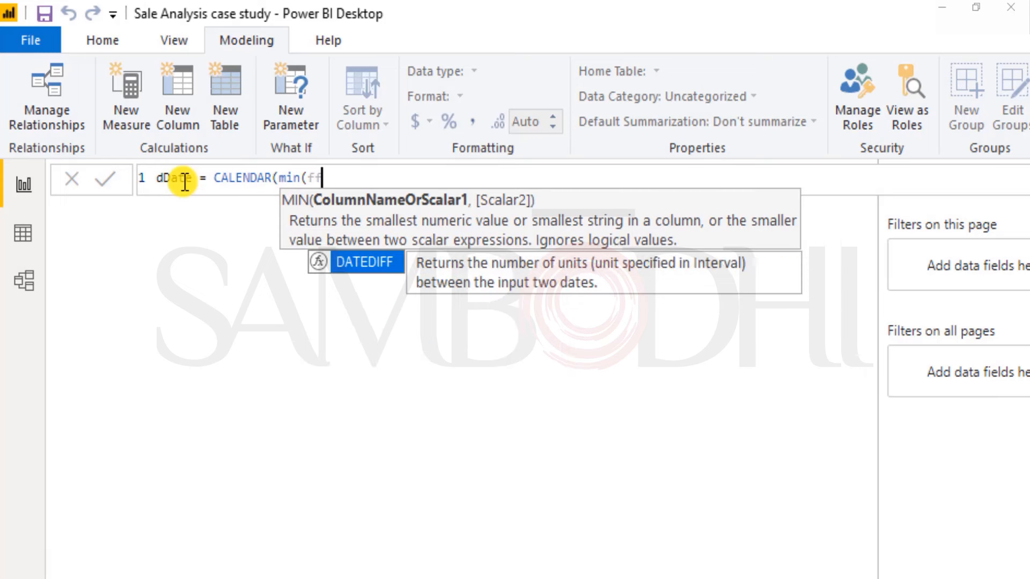
key(BackSpace)
text(t)
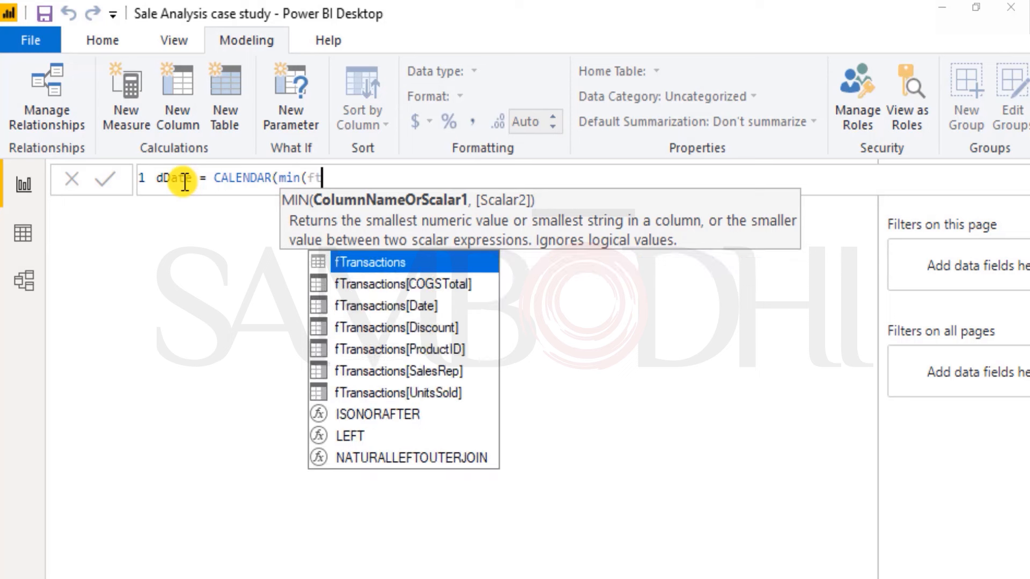
key(Down)
key(Down)
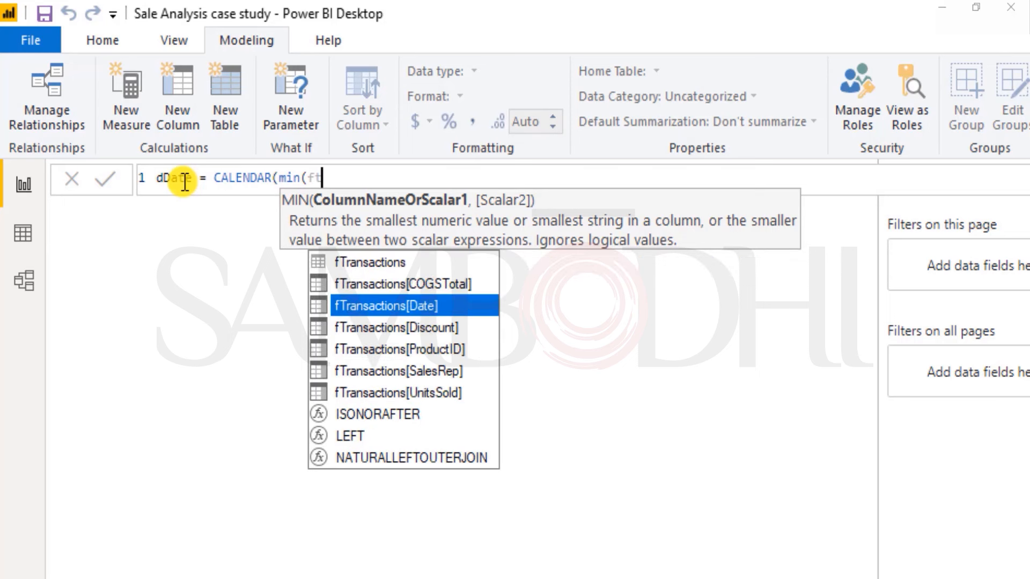
key(Tab)
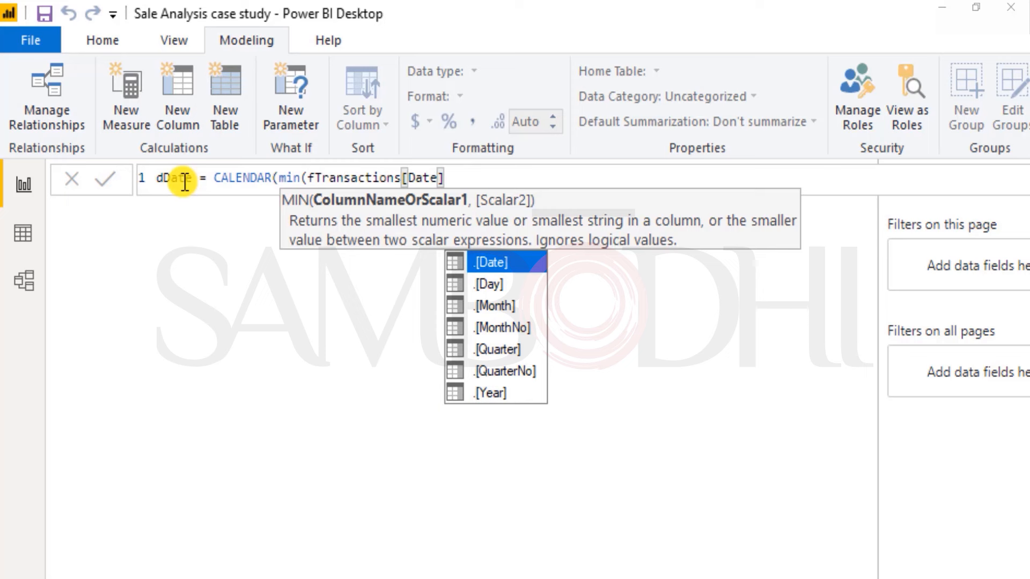
text())
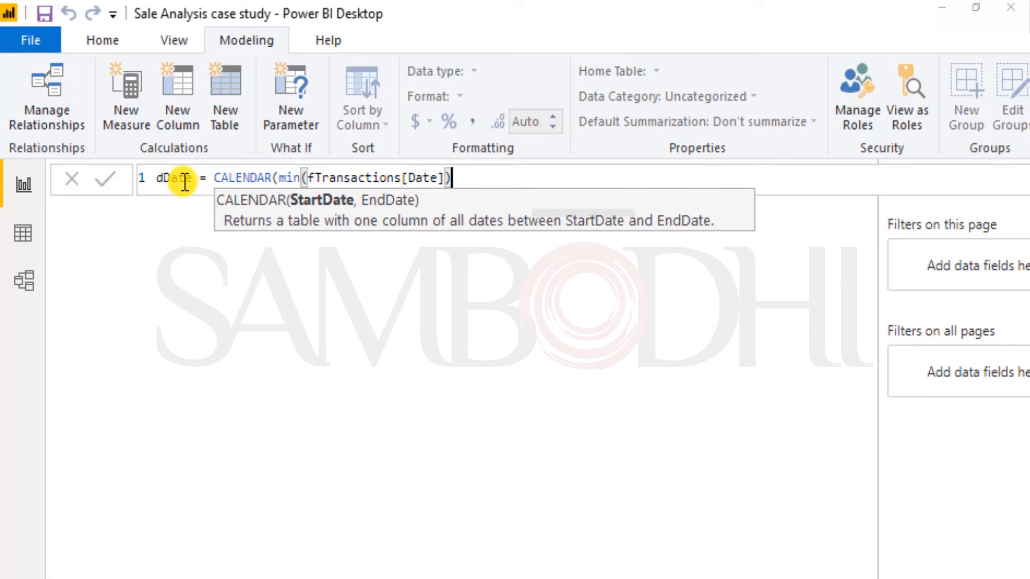
Step: Wrap the min expression in a year function so the start argument reads year(min(fTransactions[Date]))
key(Left)
key(Left)
key(Left)
key(Left)
key(Left)
key(Left)
key(Left)
key(Left)
key(Left)
key(Left)
key(Left)
key(Left)
key(Left)
key(Left)
key(Left)
key(Left)
key(Left)
key(Left)
key(Left)
key(Left)
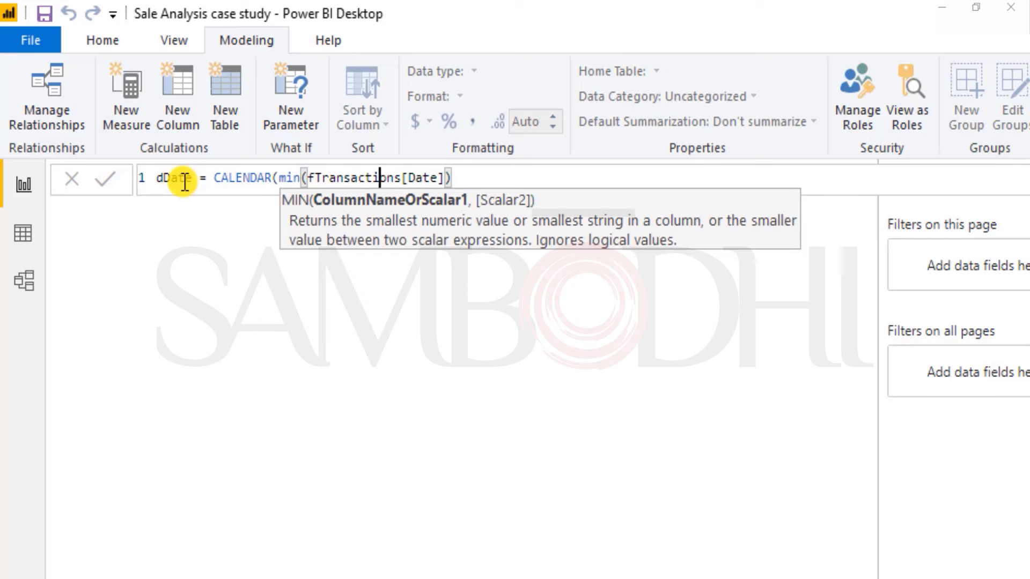
key(Left)
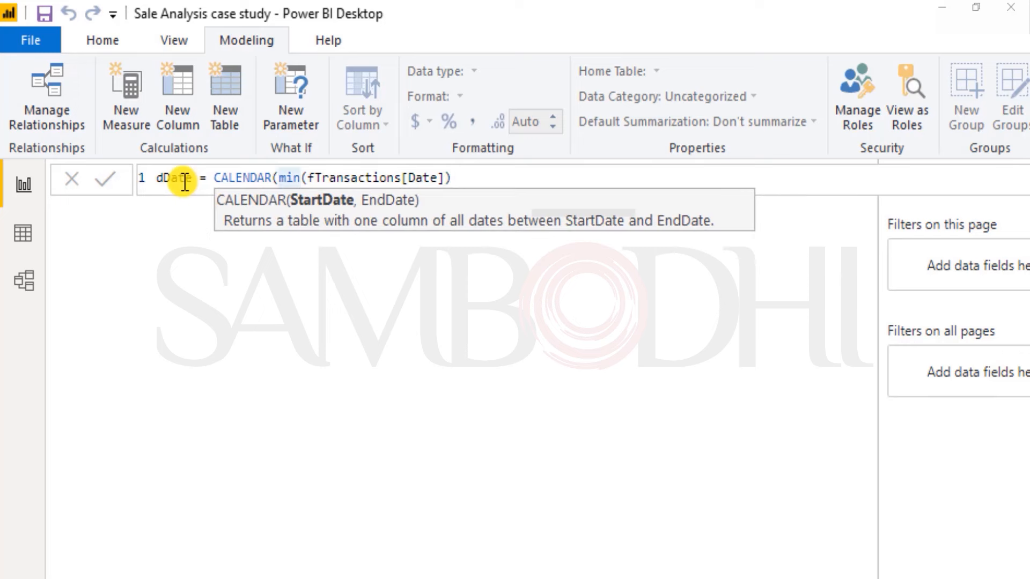
text(yea)
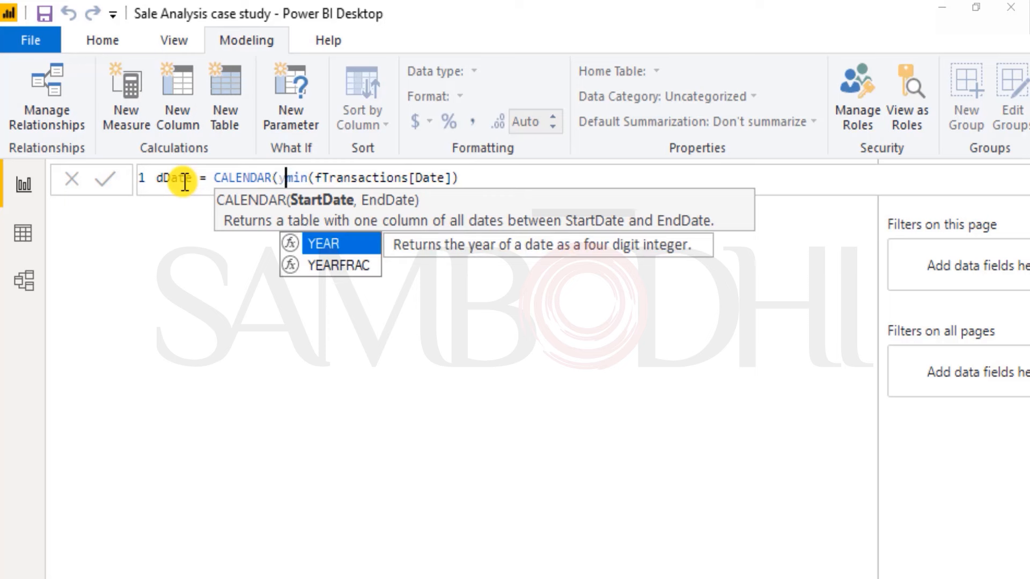
text(()
key(Right)
key(Right)
key(Right)
key(Right)
key(Right)
key(Right)
key(Right)
key(Right)
key(Right)
key(Right)
key(Right)
key(Right)
key(Right)
key(Right)
key(Right)
key(Right)
key(Right)
key(Right)
key(Right)
key(Right)
key(Right)
key(Right)
key(Right)
key(Right)
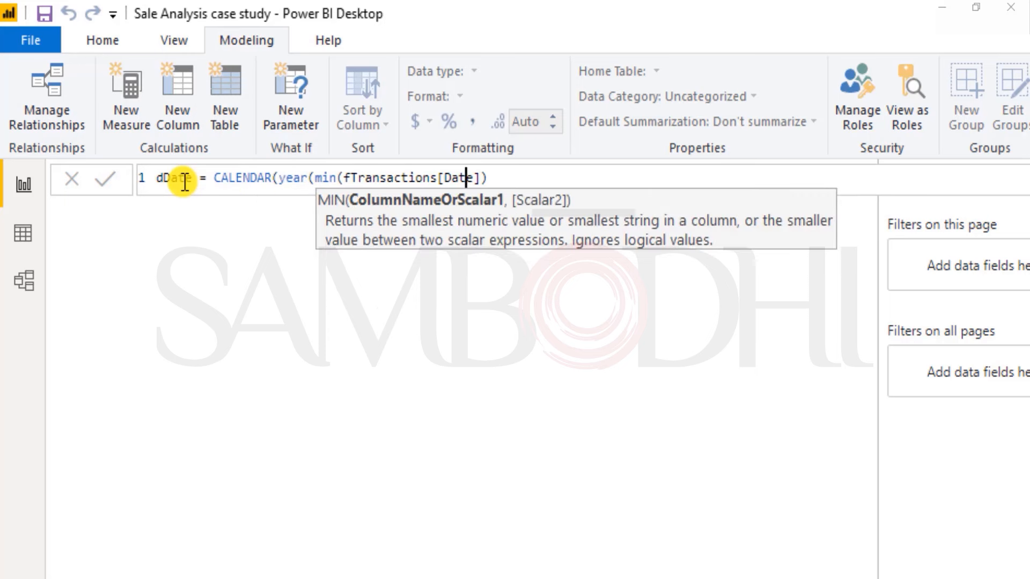
text())
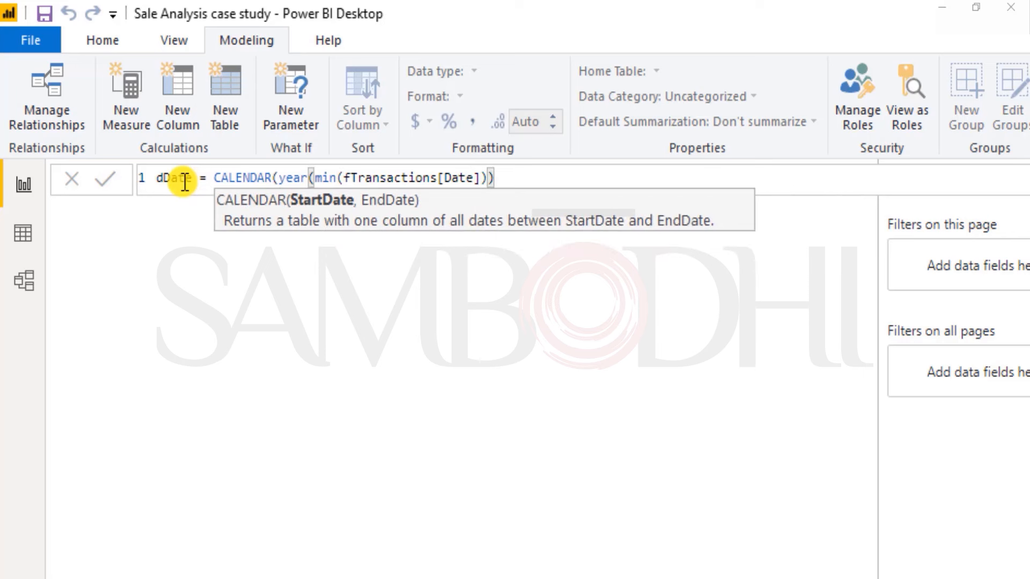
Step: Insert an opening date( function in front of the year expression in the start date argument
key(Left)
key(Left)
key(Left)
key(Left)
key(Left)
key(Left)
key(Left)
key(Left)
key(Left)
key(Left)
key(Left)
key(Left)
key(Left)
key(Left)
key(Left)
key(Left)
key(Left)
key(Left)
key(Left)
key(Left)
key(Left)
key(Left)
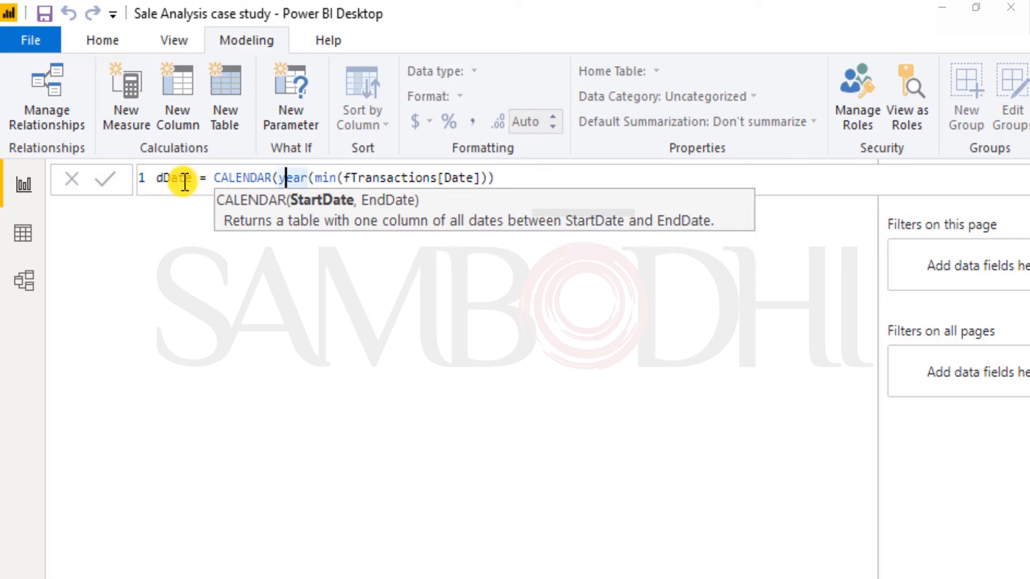
text(date()
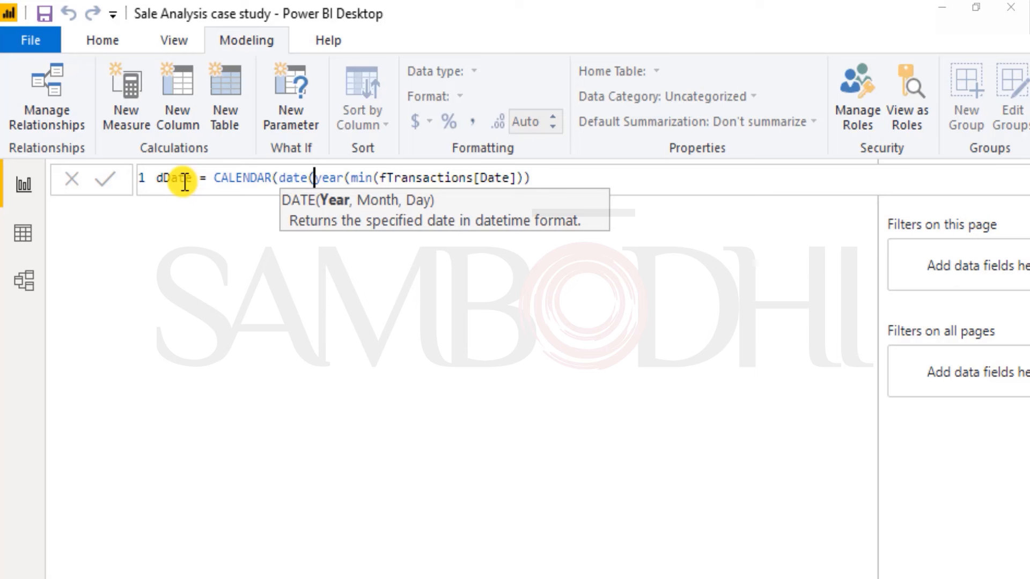
key(Right)
key(Right)
key(Right)
key(Right)
key(Right)
key(Right)
key(Right)
key(Right)
key(Right)
key(Right)
key(Right)
key(Right)
key(Right)
key(Right)
key(Right)
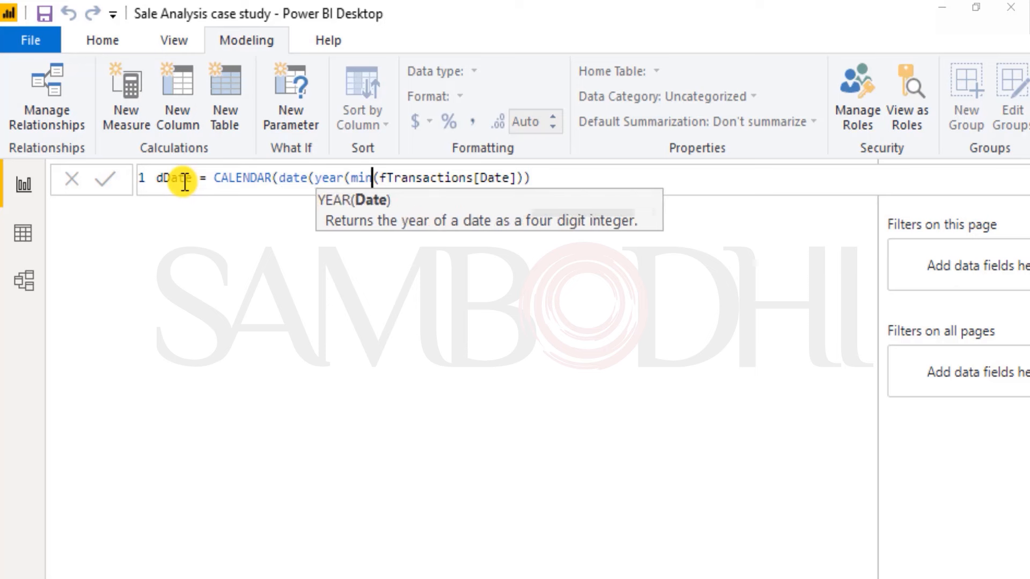
key(Left)
key(Left)
key(Left)
key(Left)
key(Left)
key(Left)
key(Left)
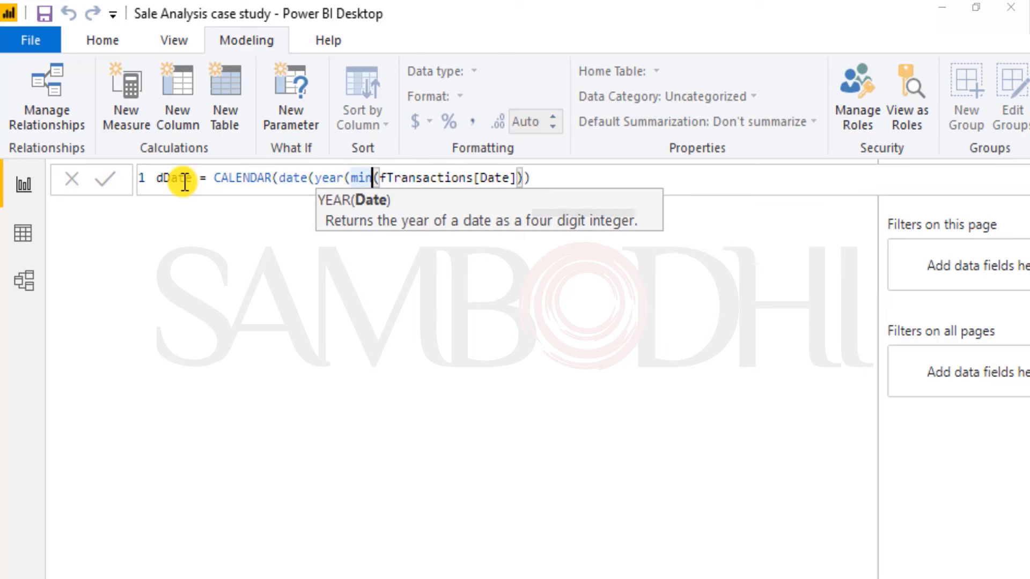
key(Right)
key(Right)
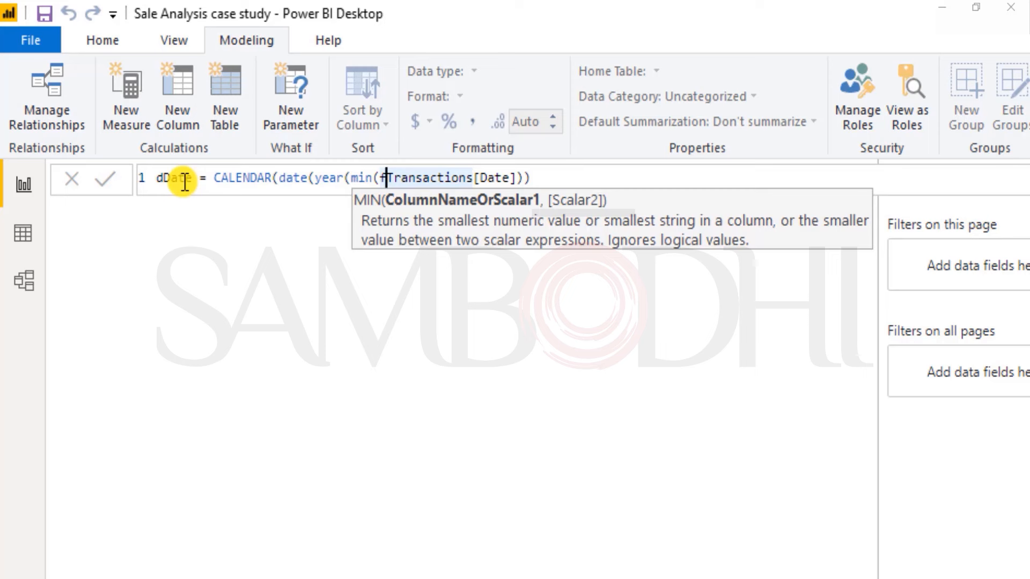
Step: Complete the start date's date function with month 1 and day 1 after the year expression
click(535, 178)
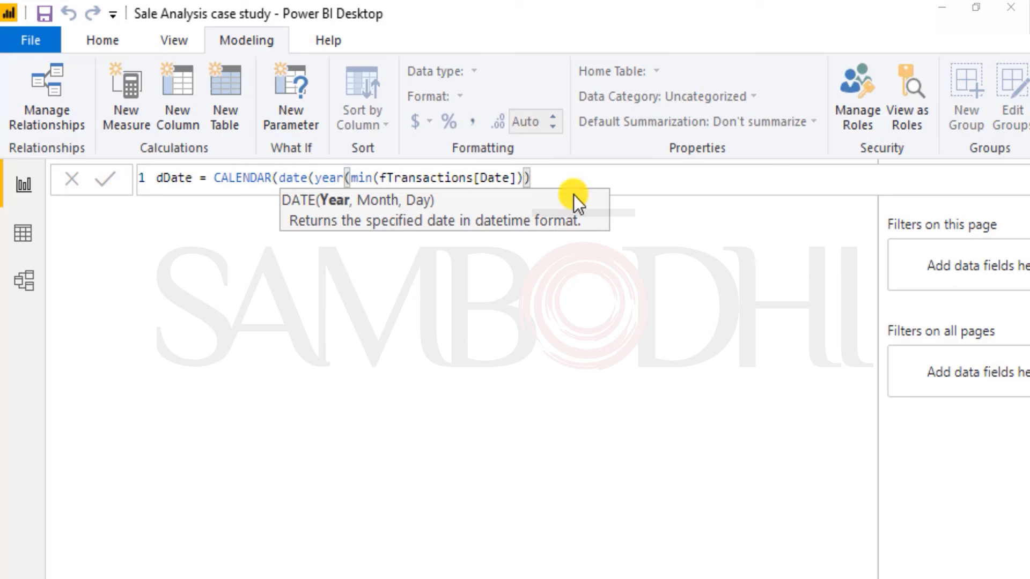
text(,)
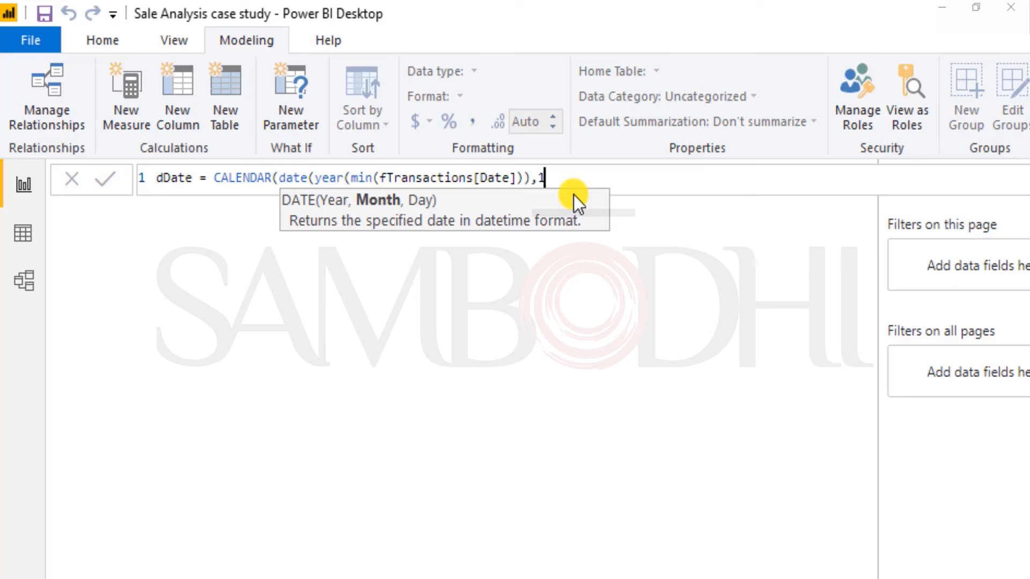
text(1,)
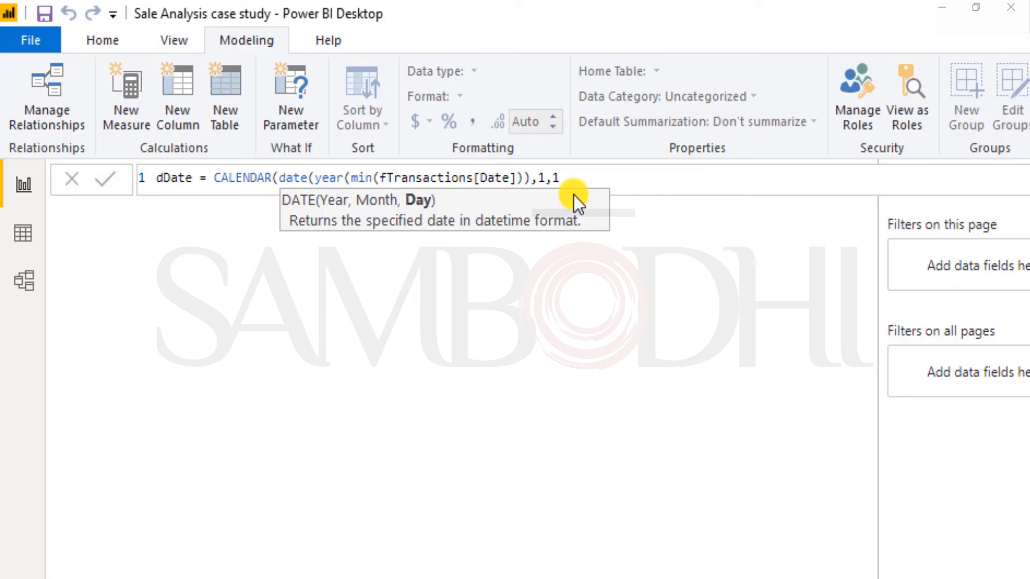
text(1))
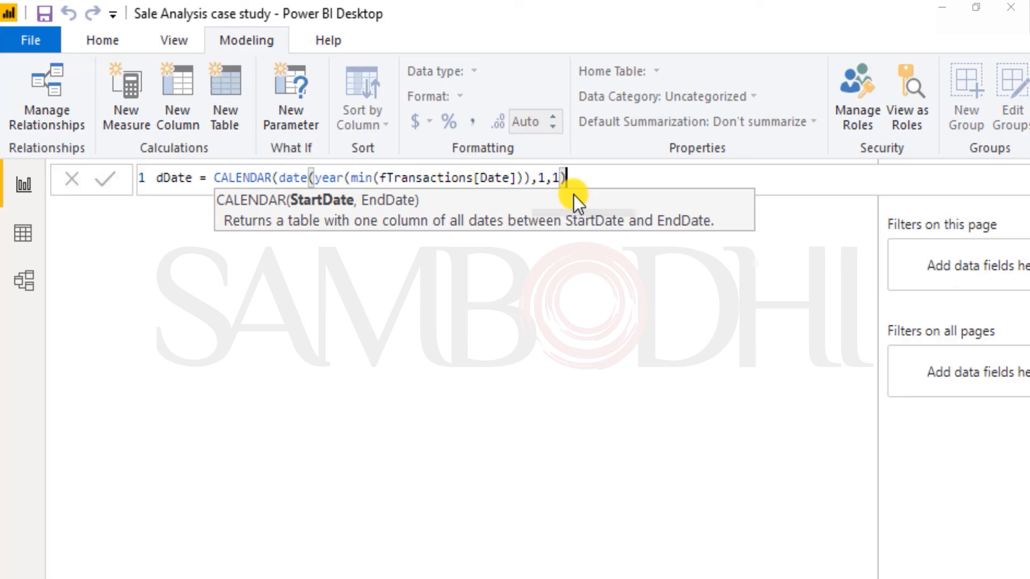
text(,)
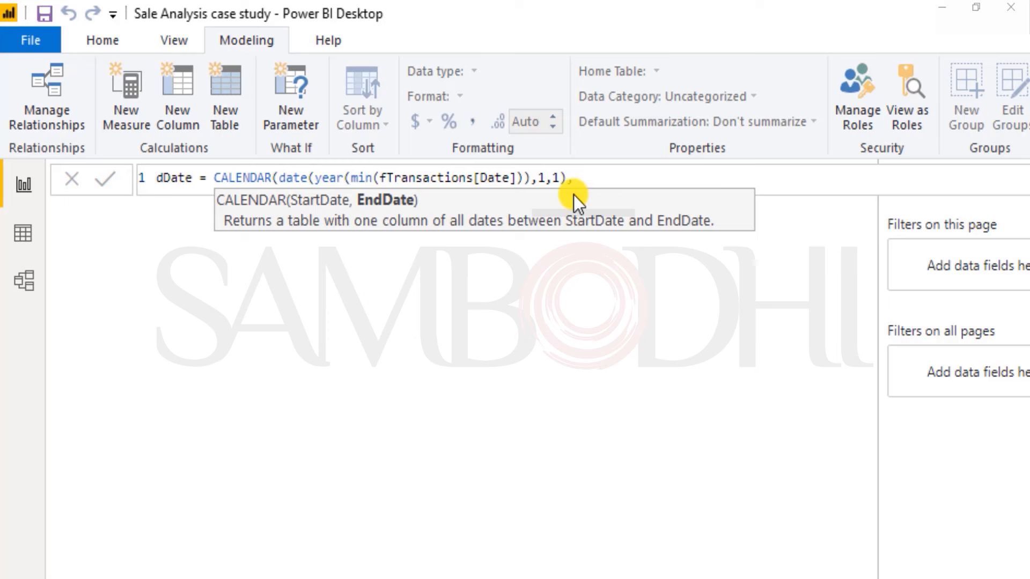
Step: Begin CALENDAR's end date argument with a DATE function containing a year function
text(da)
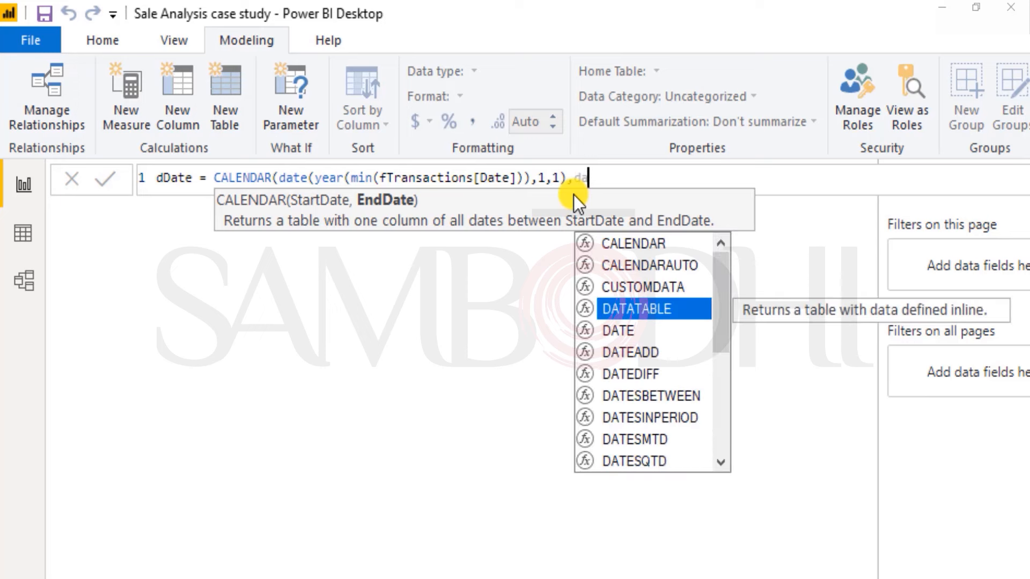
key(Tab)
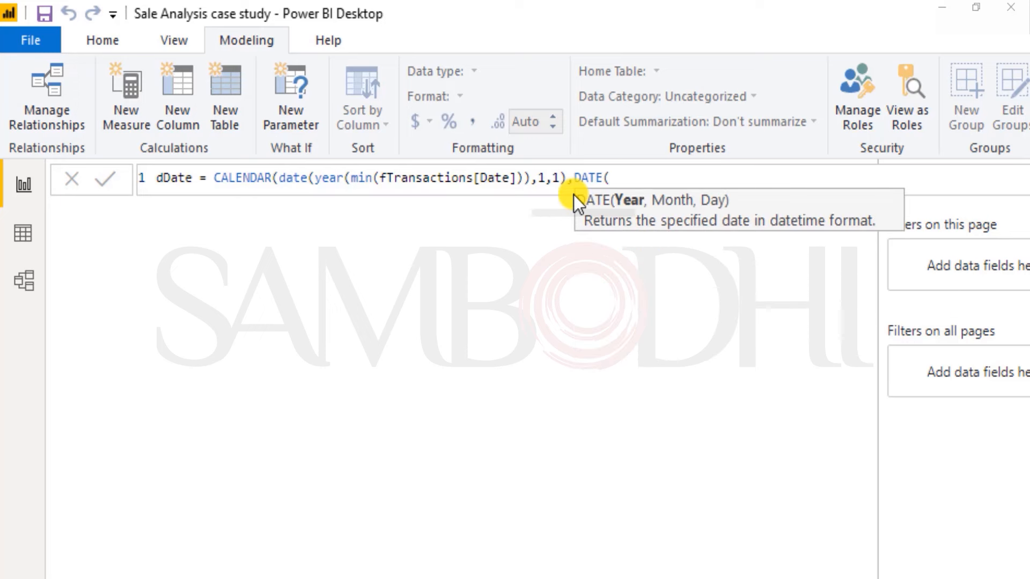
text(year()
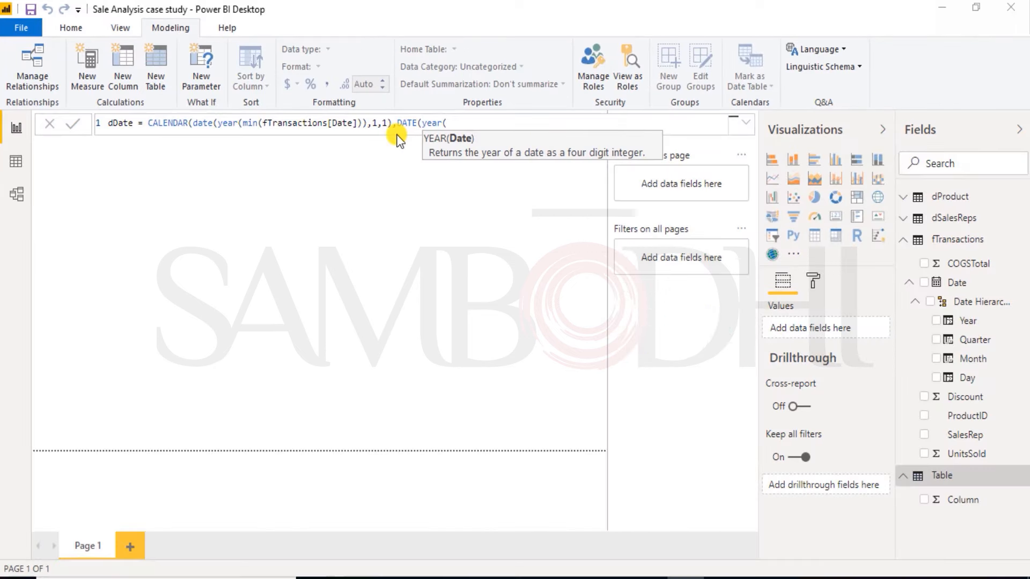
text(max)
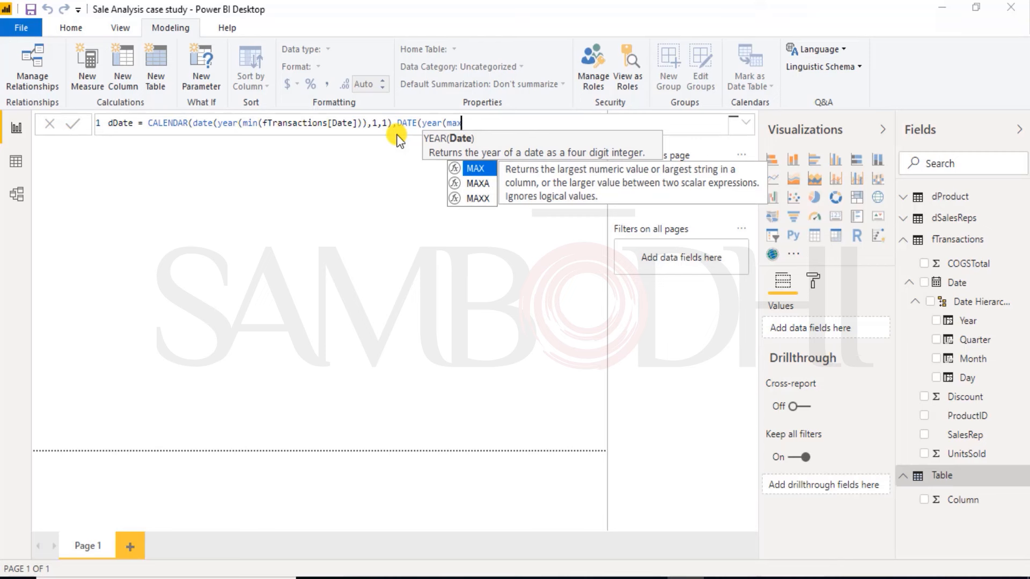
text((dd)
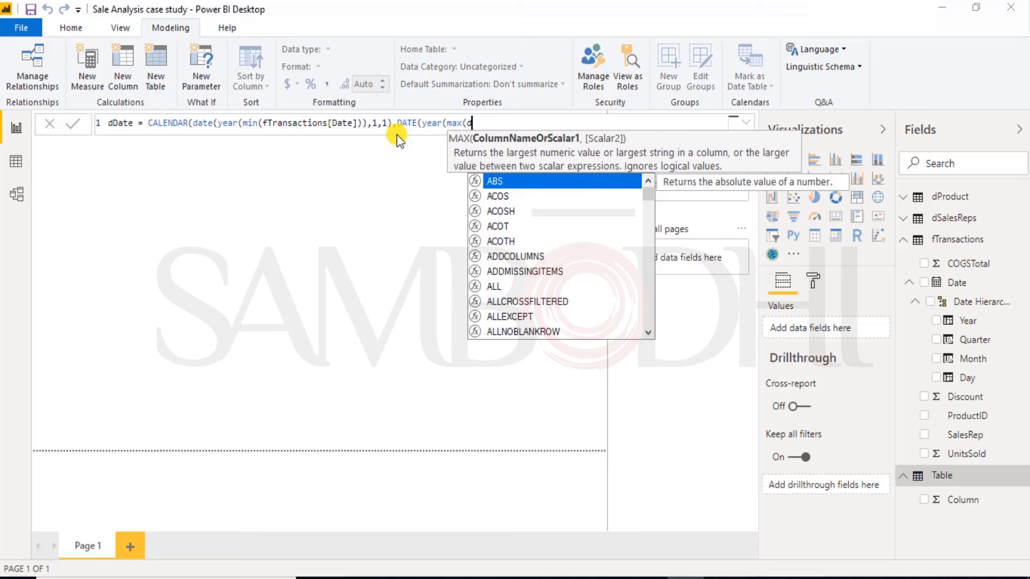
Step: Enter max(fTransactions[Date]) inside the year function of the end date argument
key(BackSpace)
key(BackSpace)
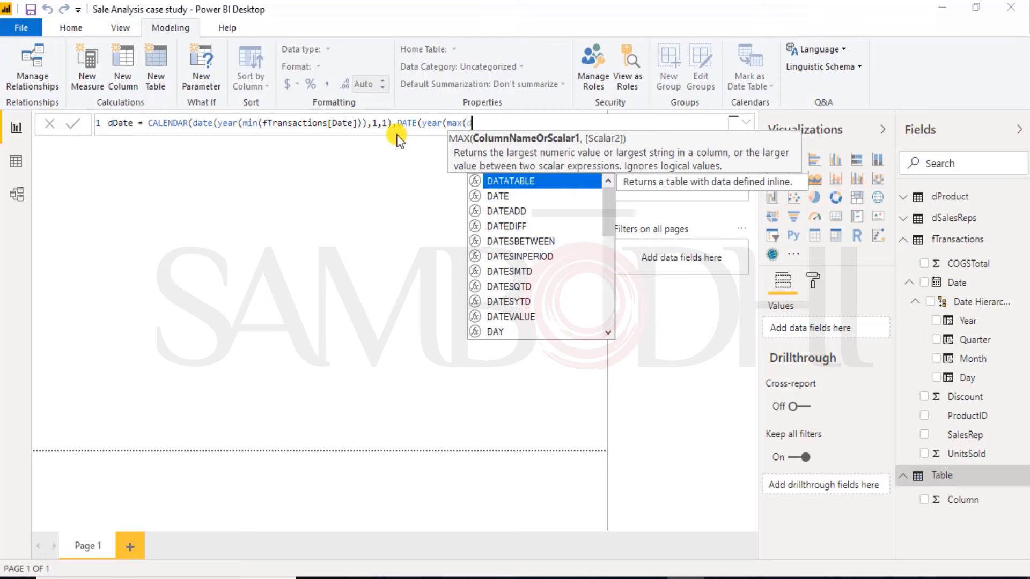
text(ftr)
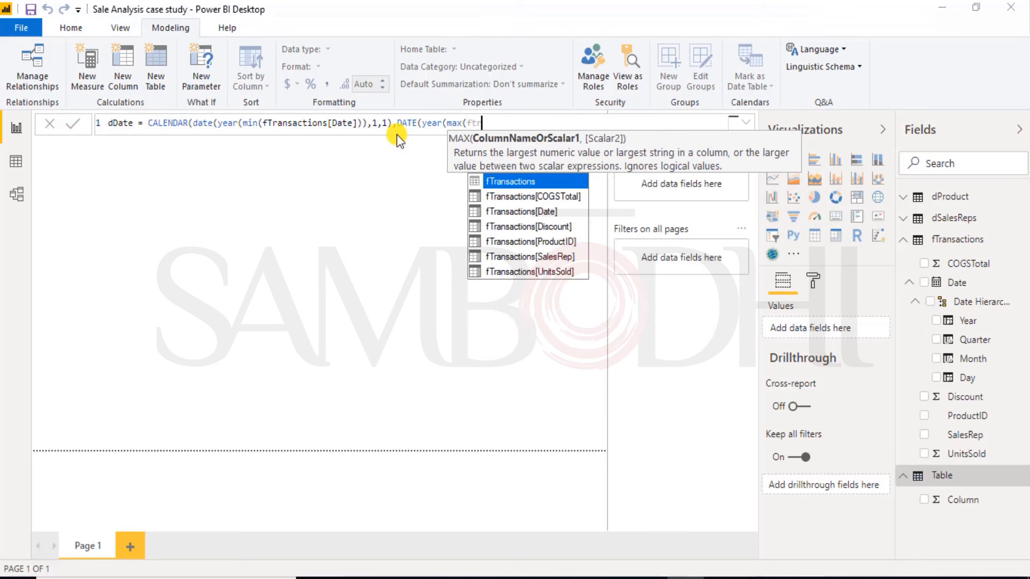
key(Down)
key(Down)
key(Down)
key(Up)
key(Tab)
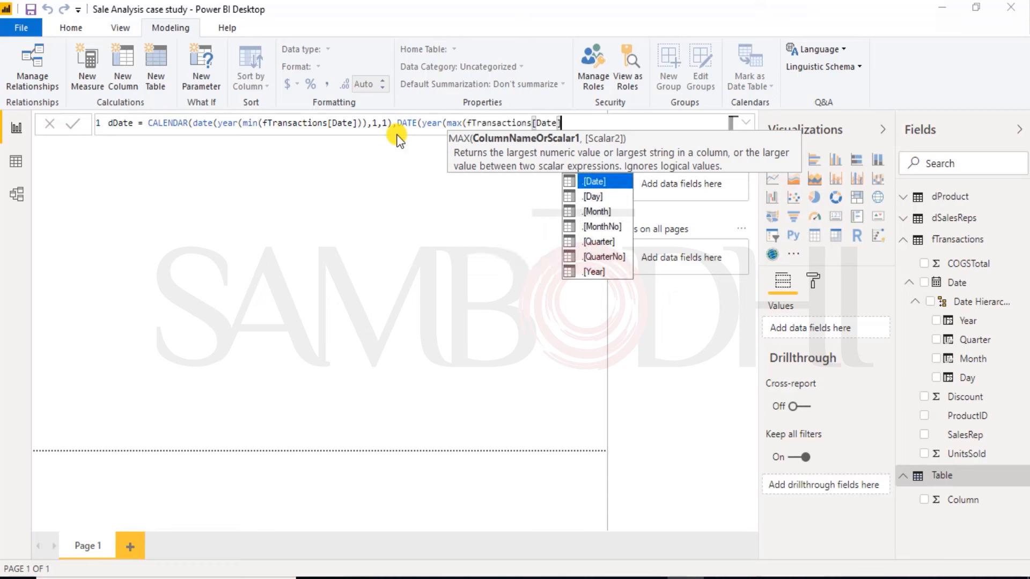
text())
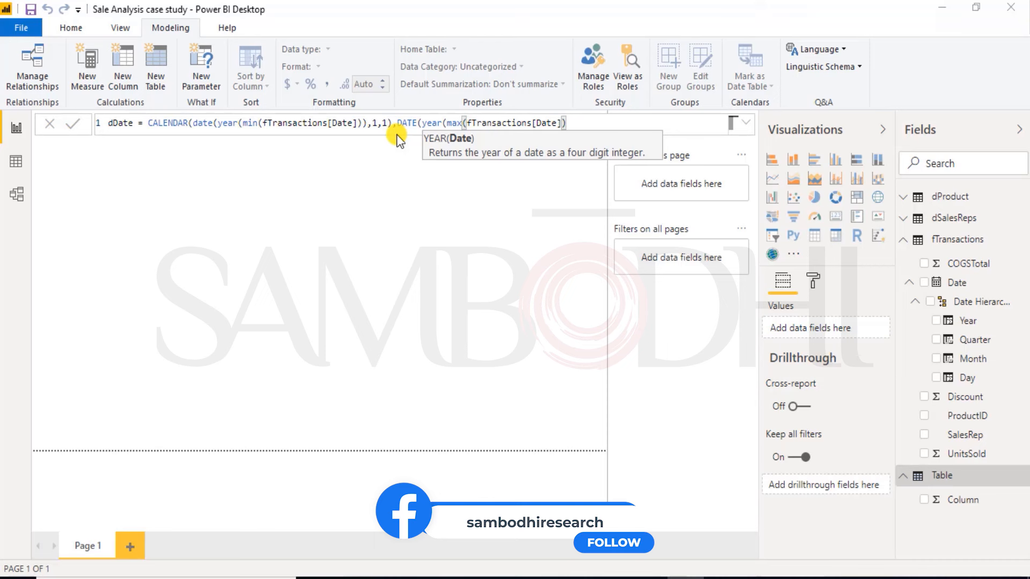
Step: Complete the end date's DATE function with month 12 and day 31, close CALENDAR and commit the dDate table formula
text(,)
key(BackSpace)
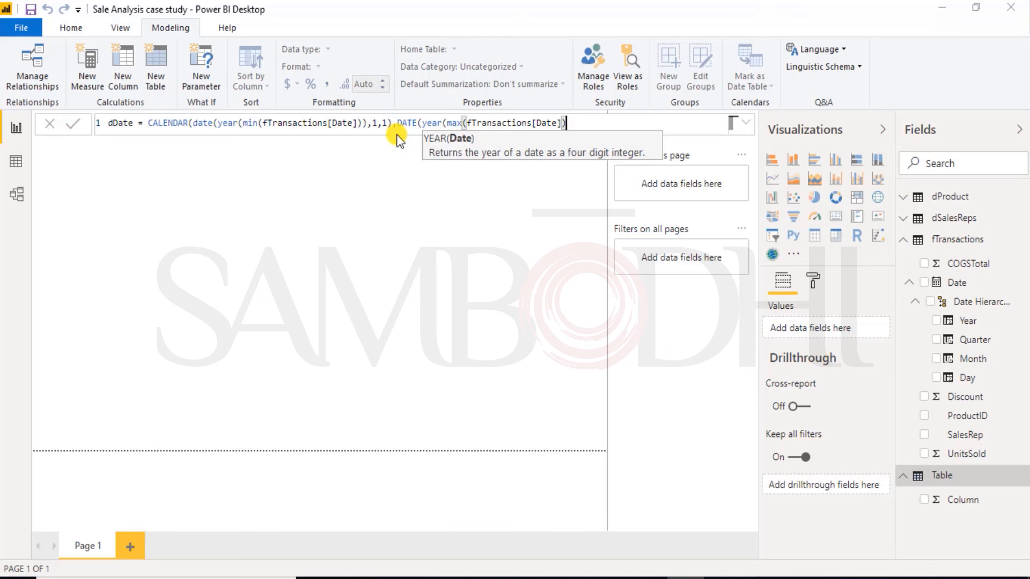
text(),)
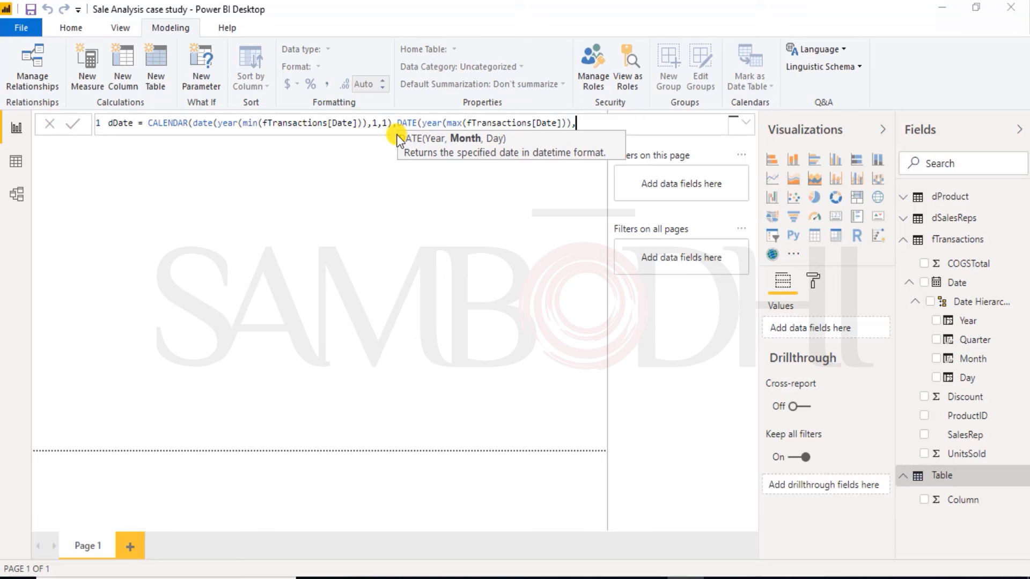
text(12,31))
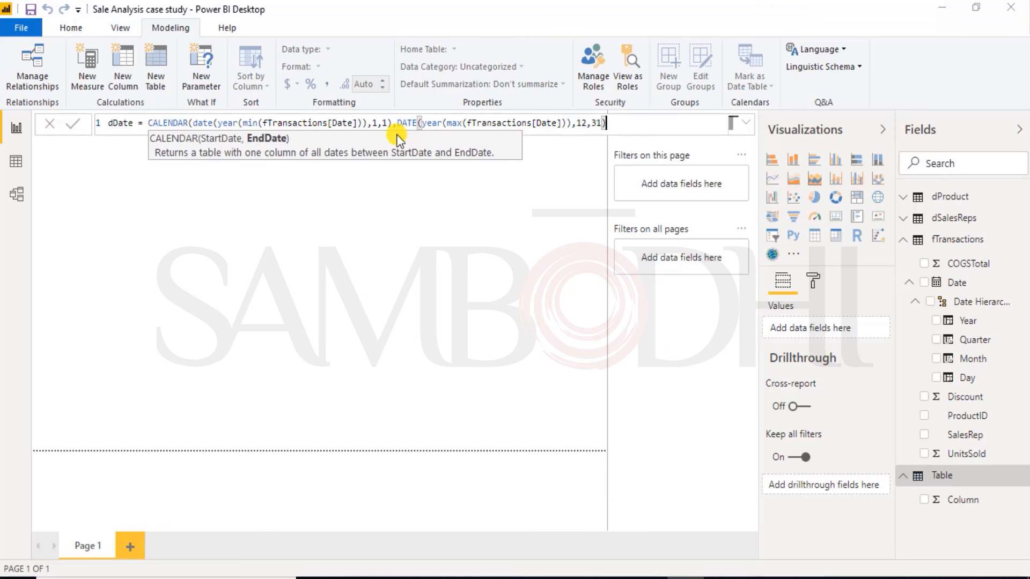
text())
key(Return)
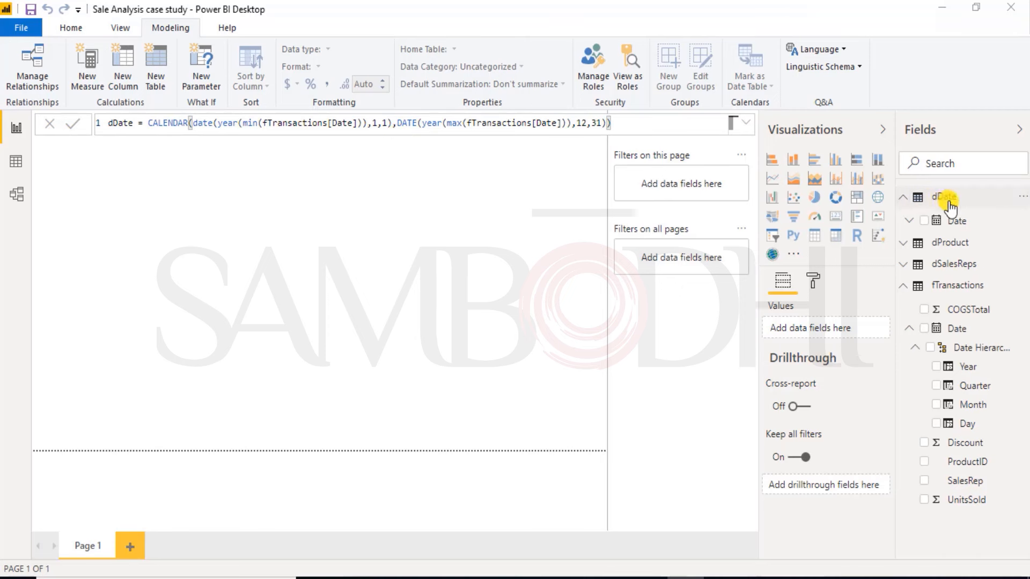
Step: Display the rows of the dDate table in the data view and save the file
click(921, 200)
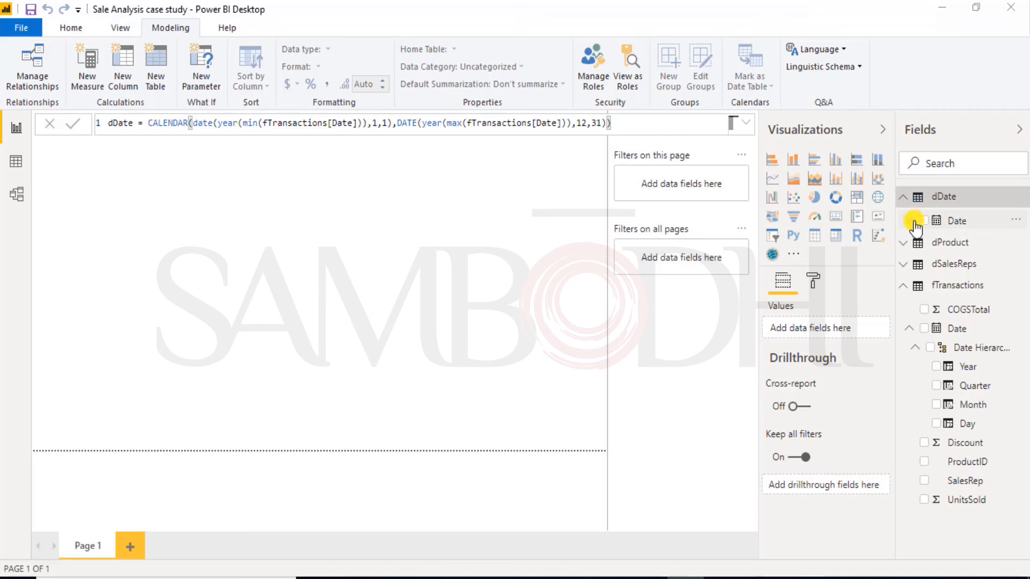
click(912, 221)
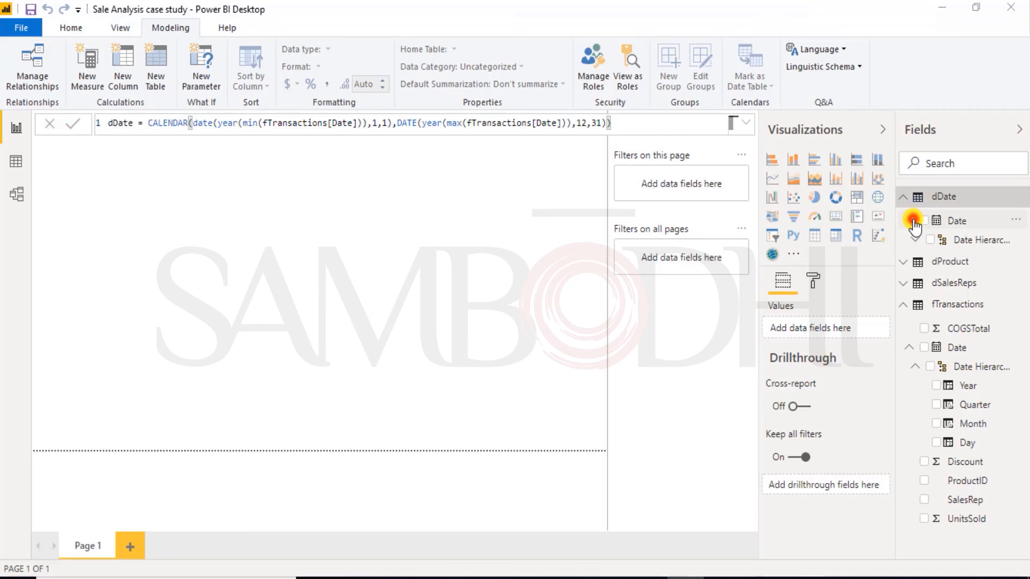
click(16, 164)
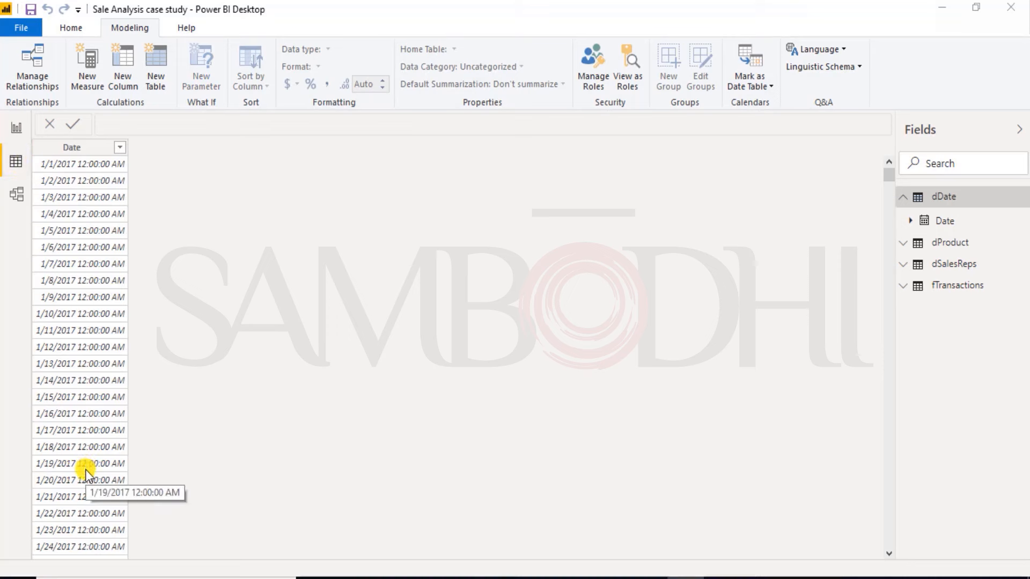
click(27, 11)
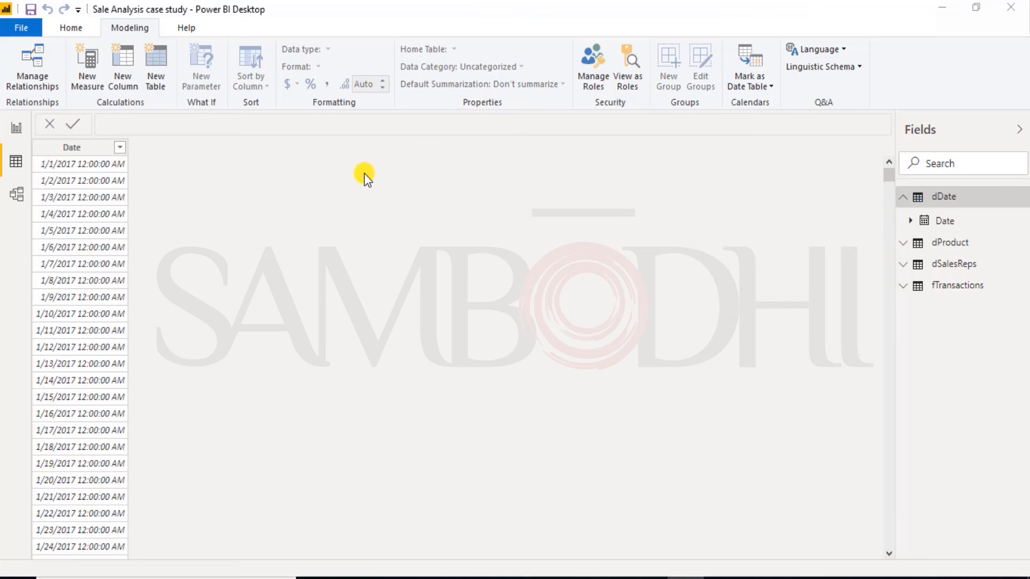
Step: Add a calculated column named day to the dDate table
click(117, 80)
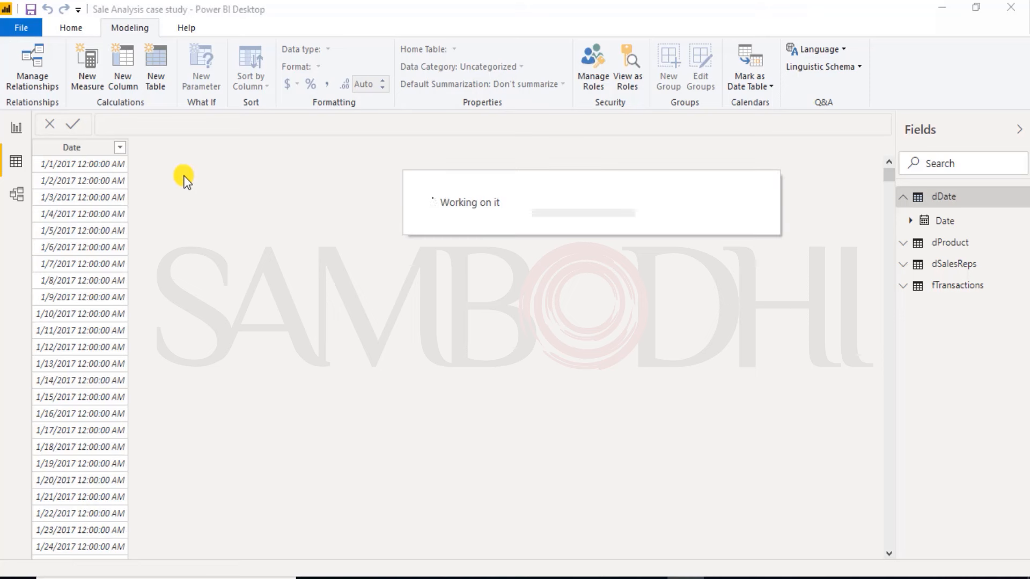
double_click(118, 124)
text(day( =)
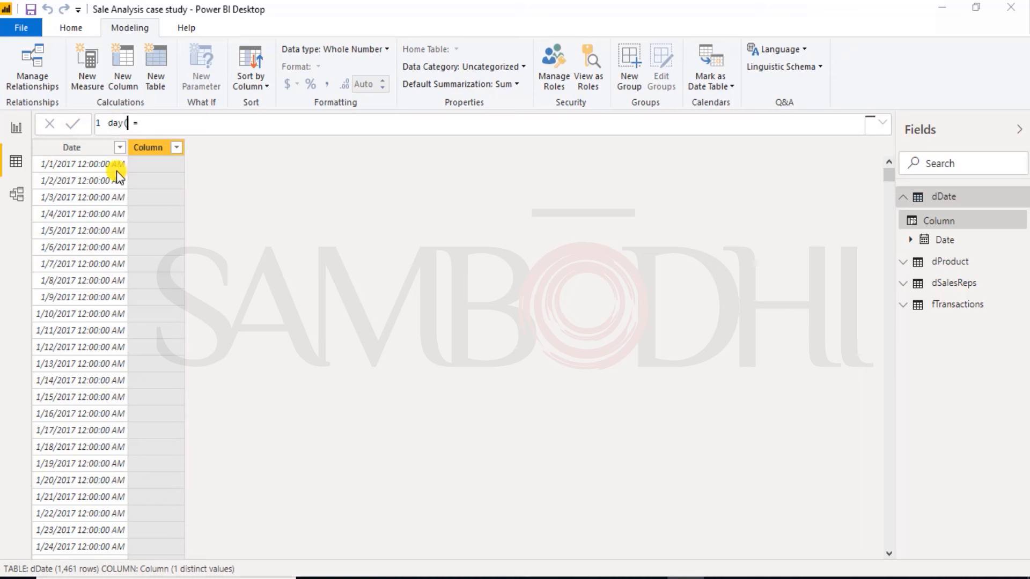
key(BackSpace)
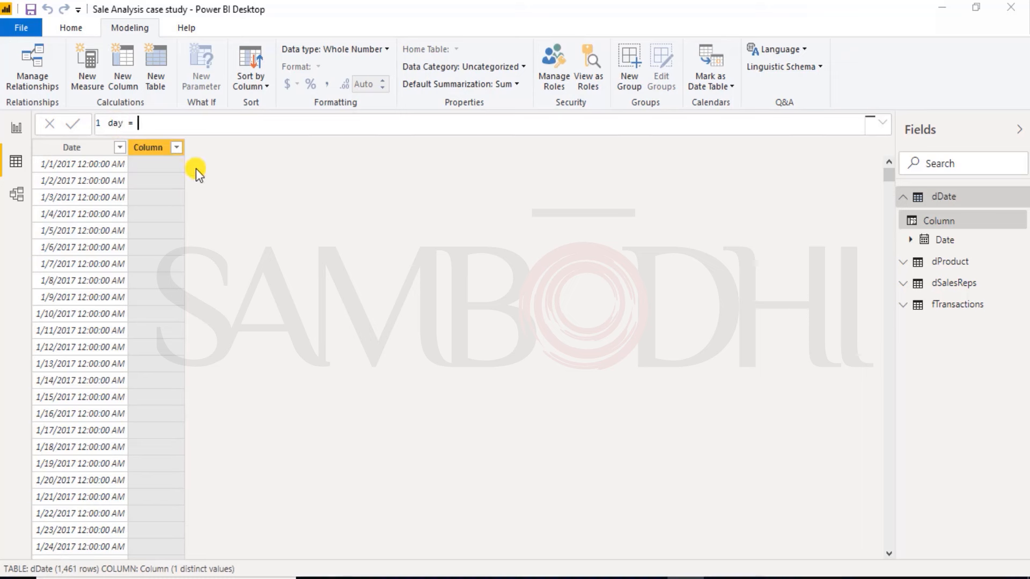
Step: Define the day column as dDate[Date].[Day] and commit the formula
text(d)
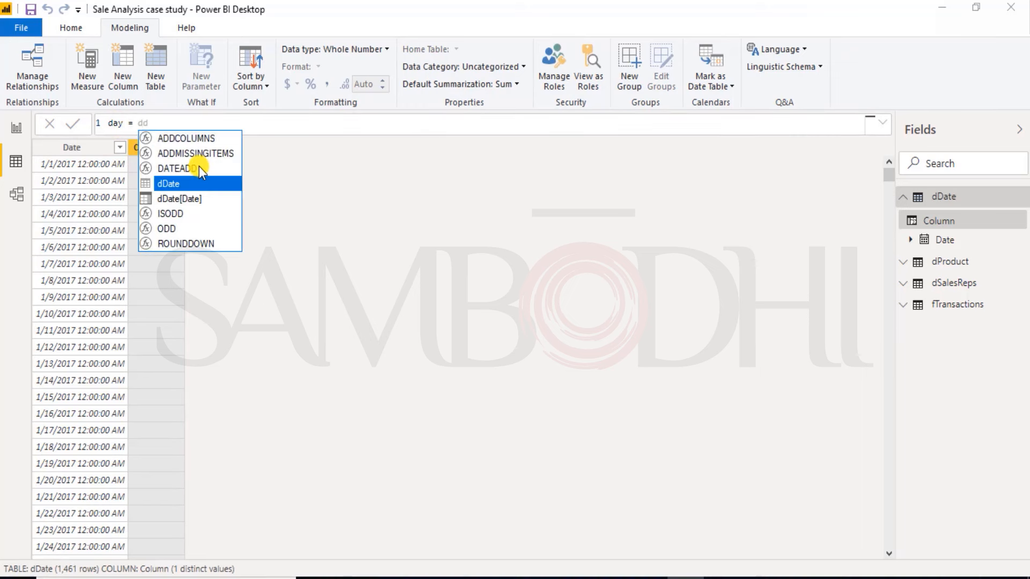
text(Date()
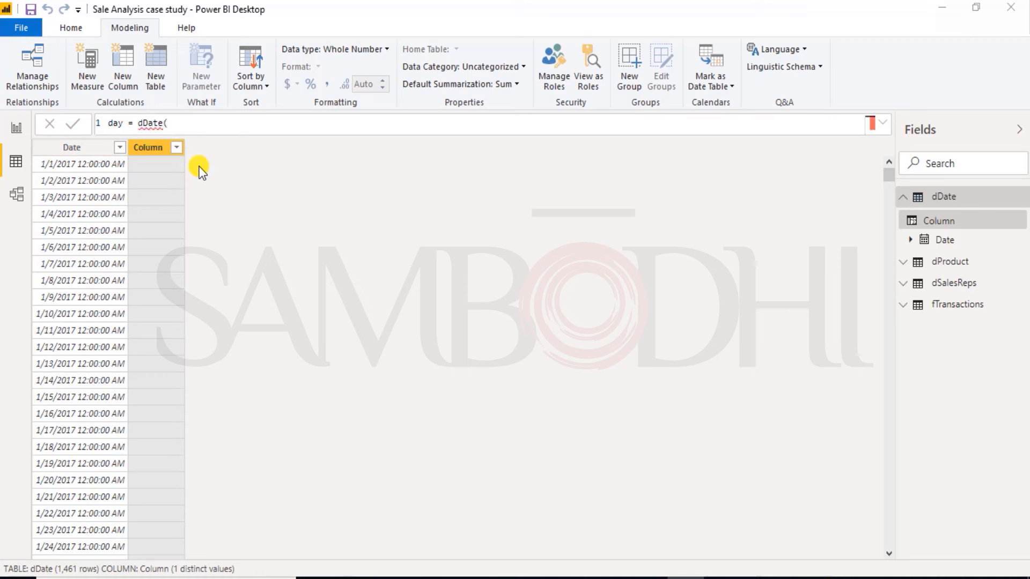
key(BackSpace)
key(Tab)
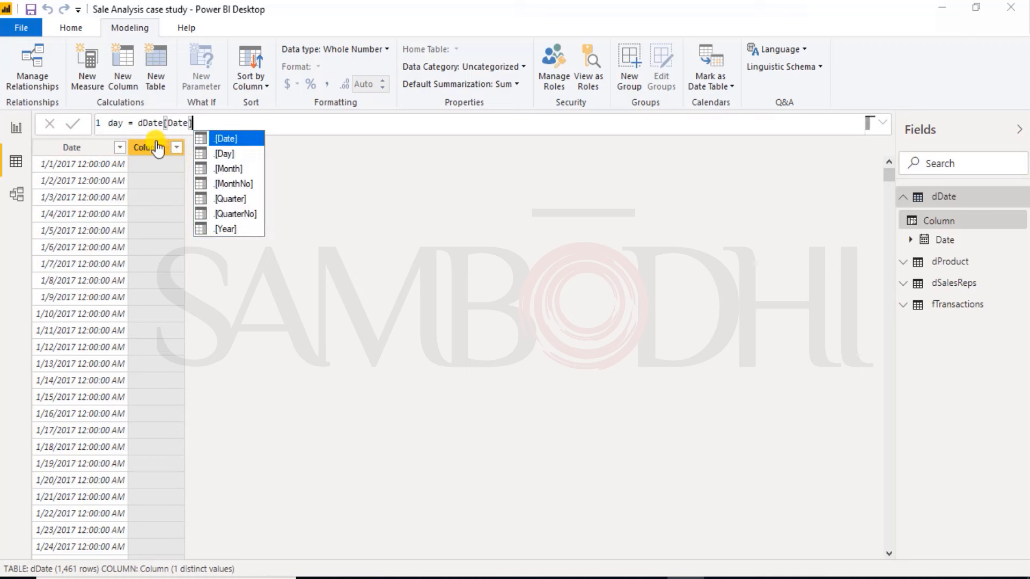
key(Down)
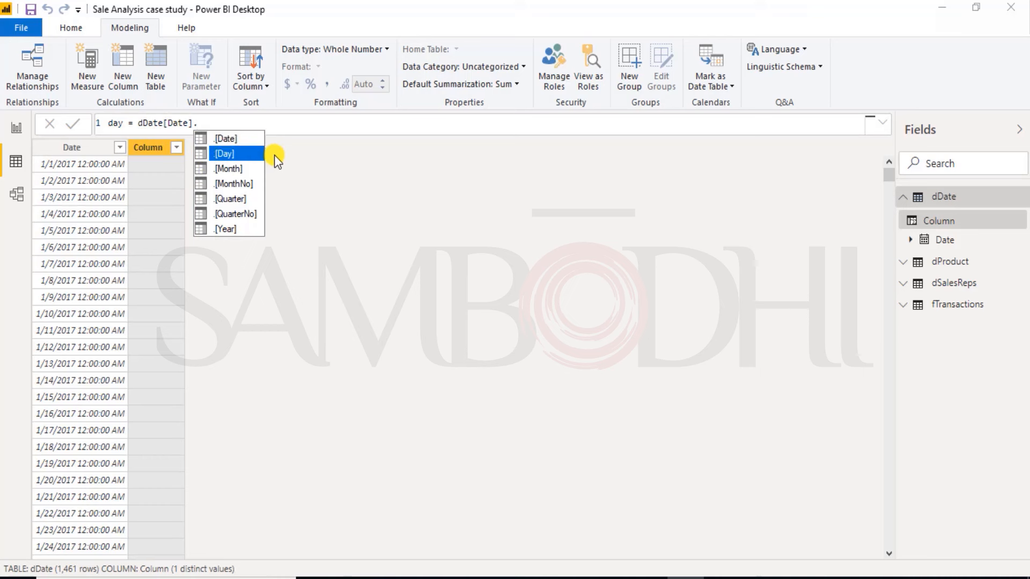
key(Tab)
key(Return)
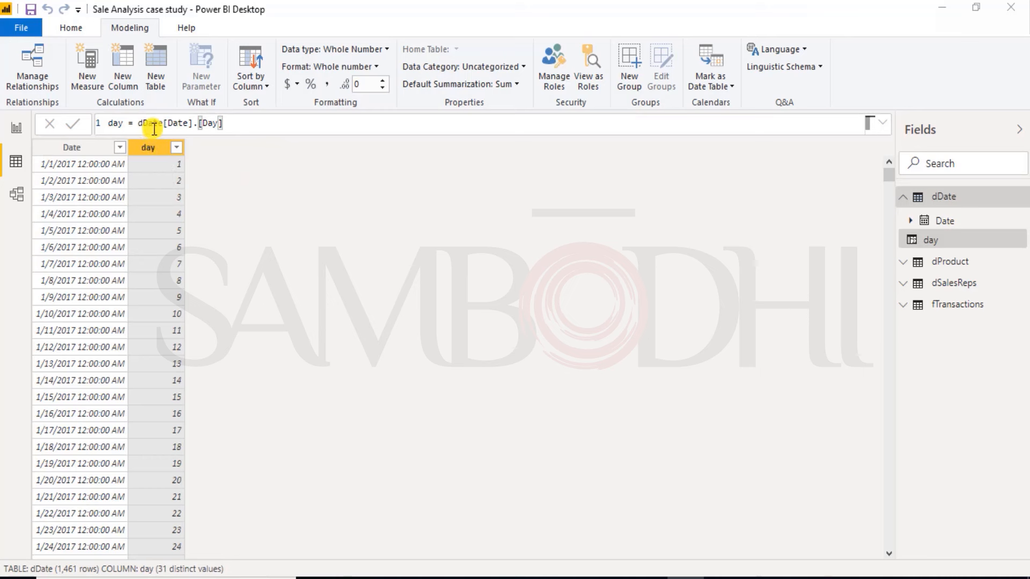
Step: Replace the day column's expression with day(dDate[Date]) and commit it
drag(235, 124, 137, 123)
text(day)
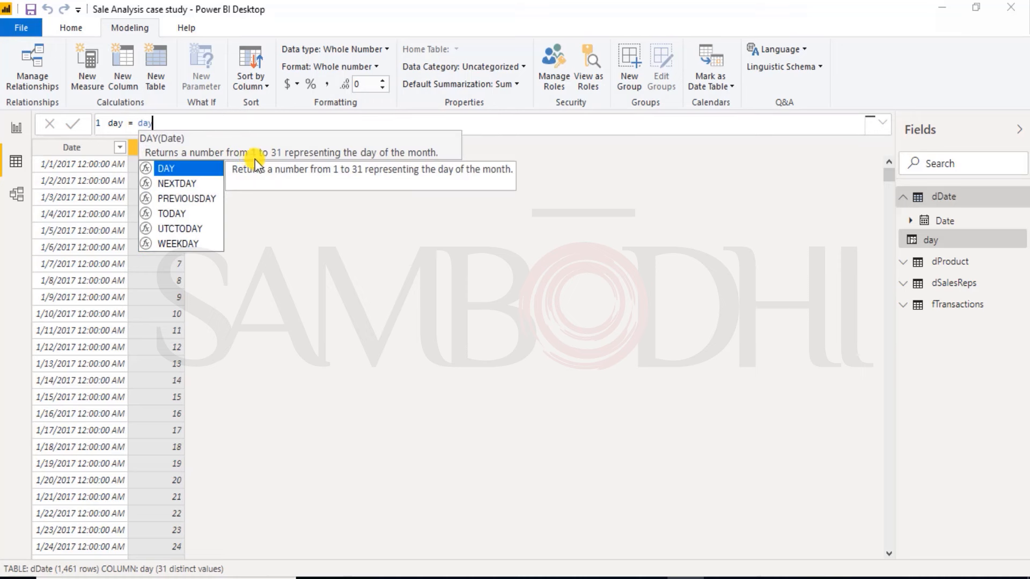
text((dd)
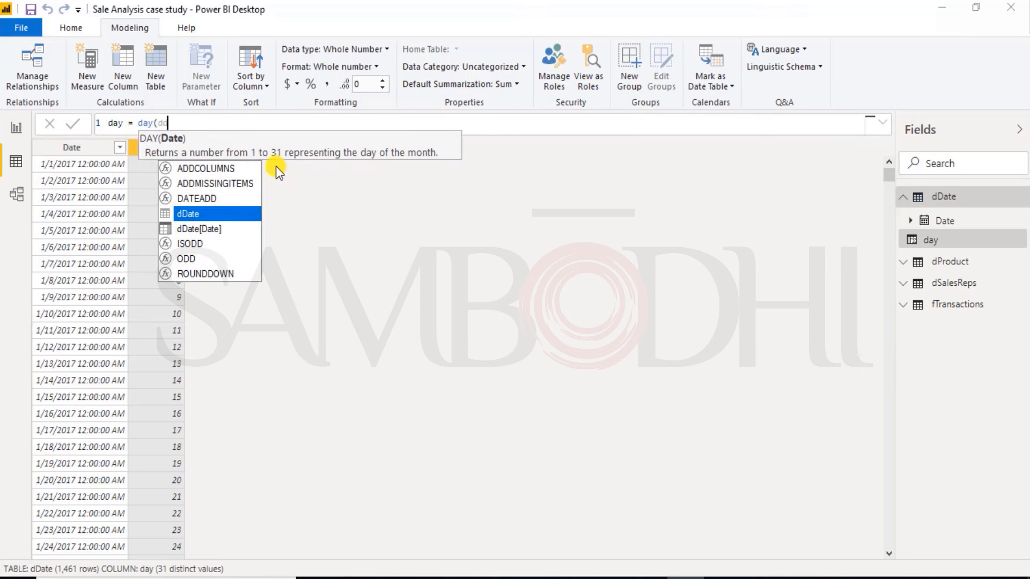
key(Tab)
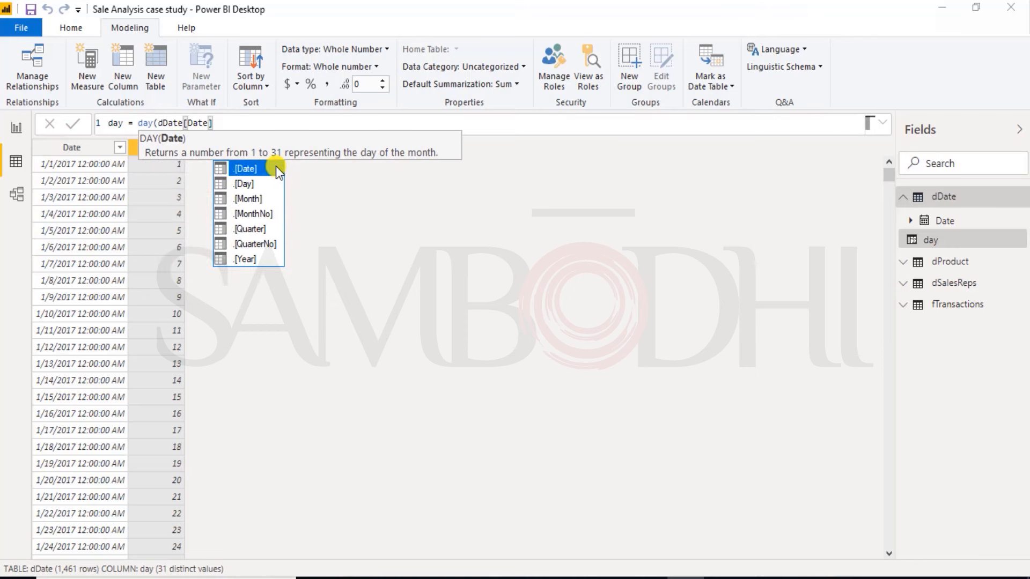
text())
key(Return)
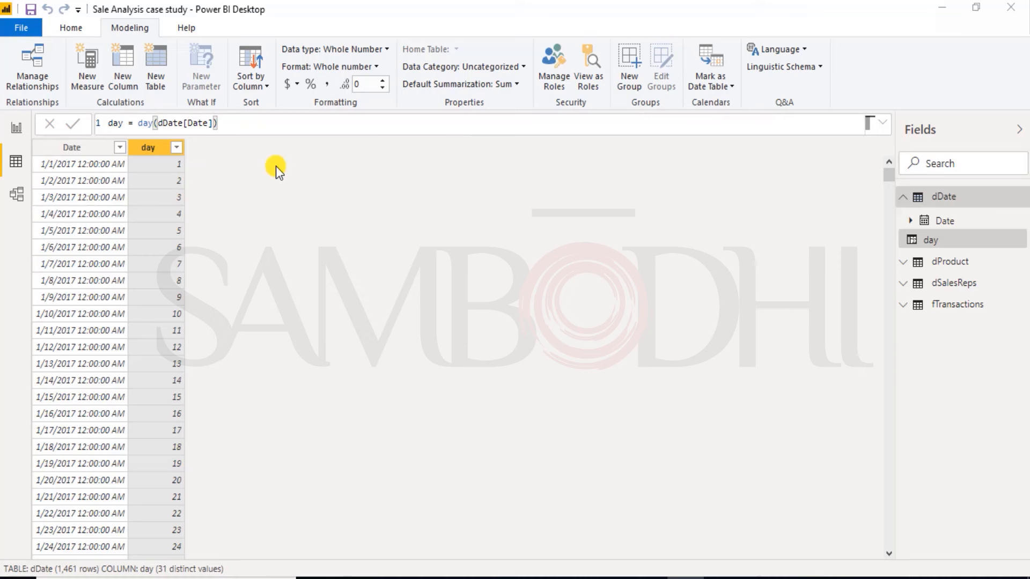
Step: Add another calculated column to dDate and name it MonthNumber
click(163, 150)
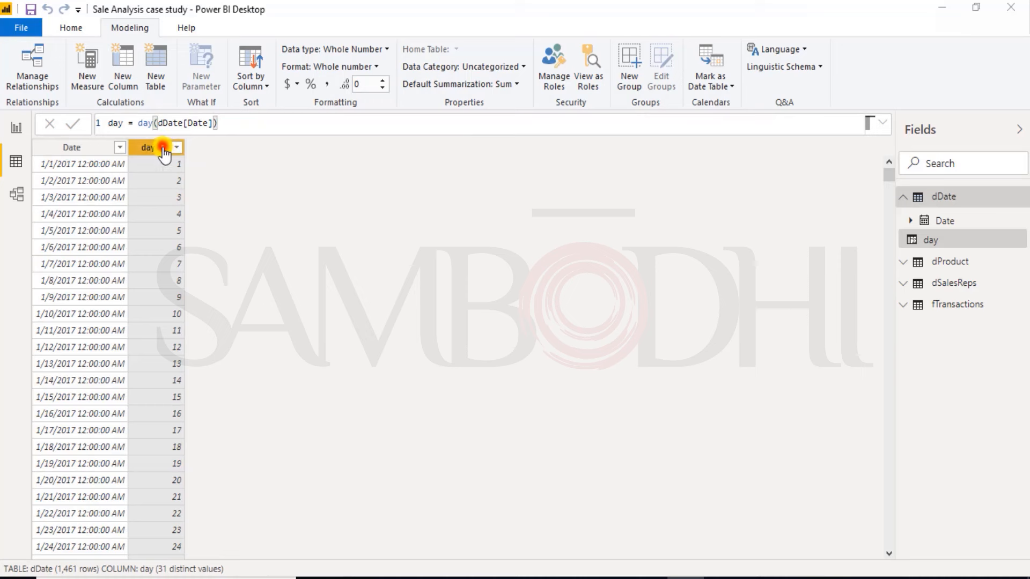
click(123, 70)
text(MonthNum)
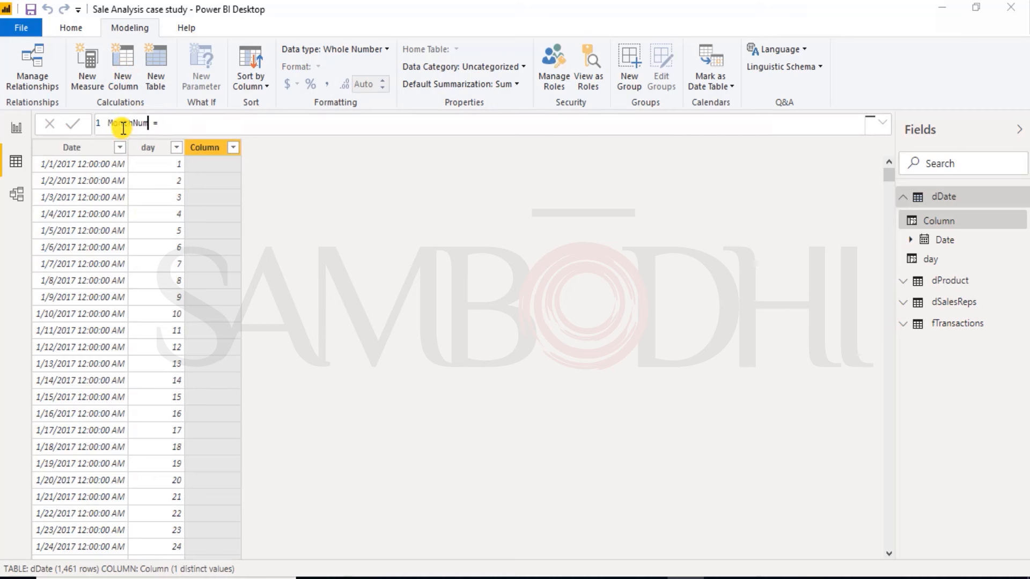
text(ber)
text( month()
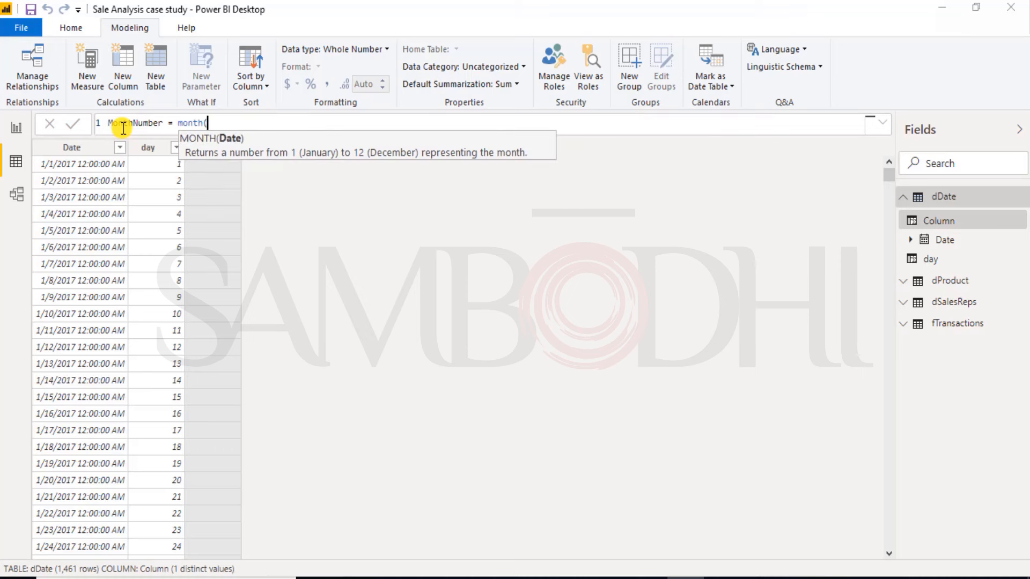
text(dd)
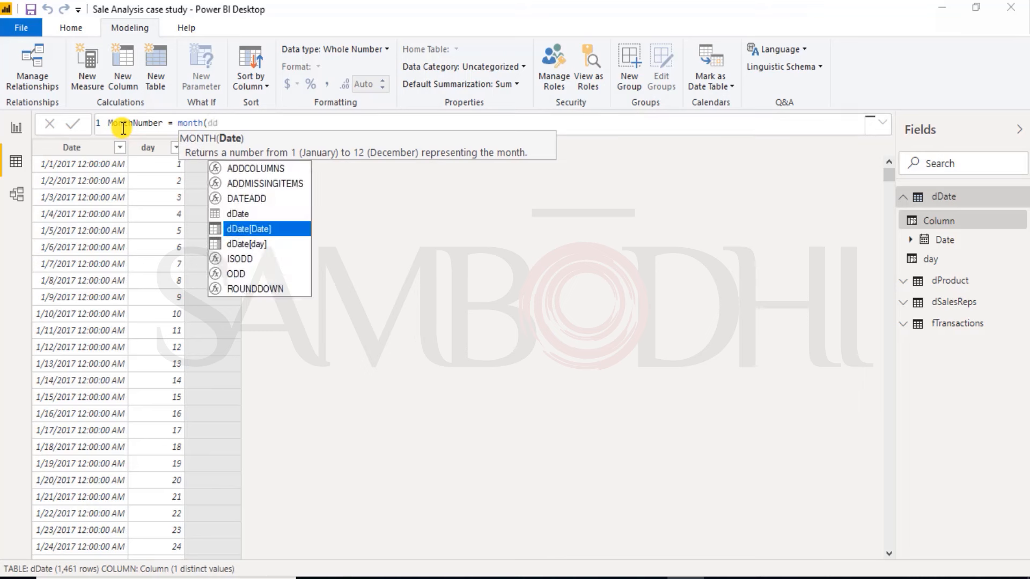
Step: Define MonthNumber as month(dDate[Date]) and commit the formula
key(Tab)
text())
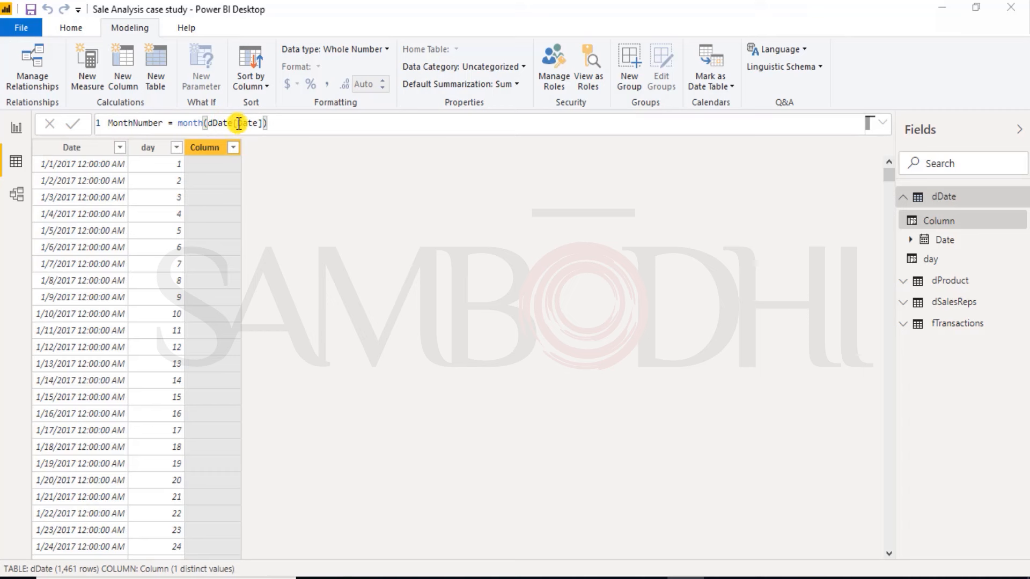
double_click(256, 123)
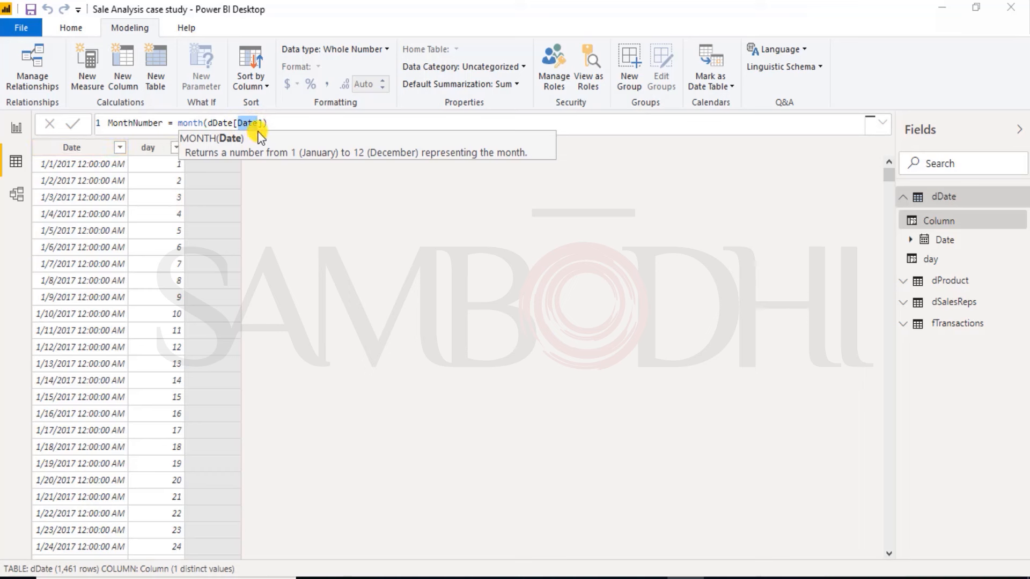
click(271, 123)
text())
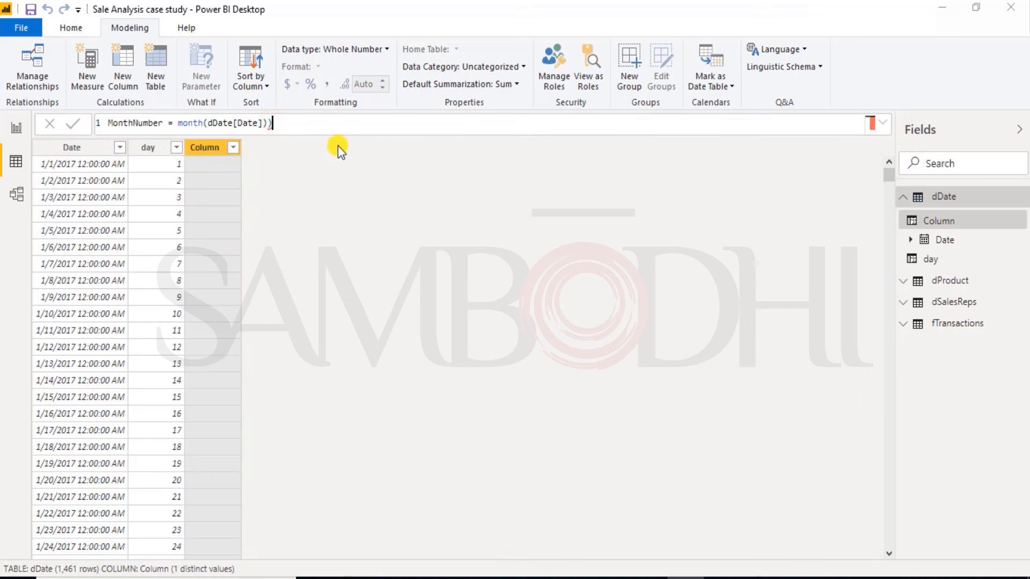
key(BackSpace)
key(Return)
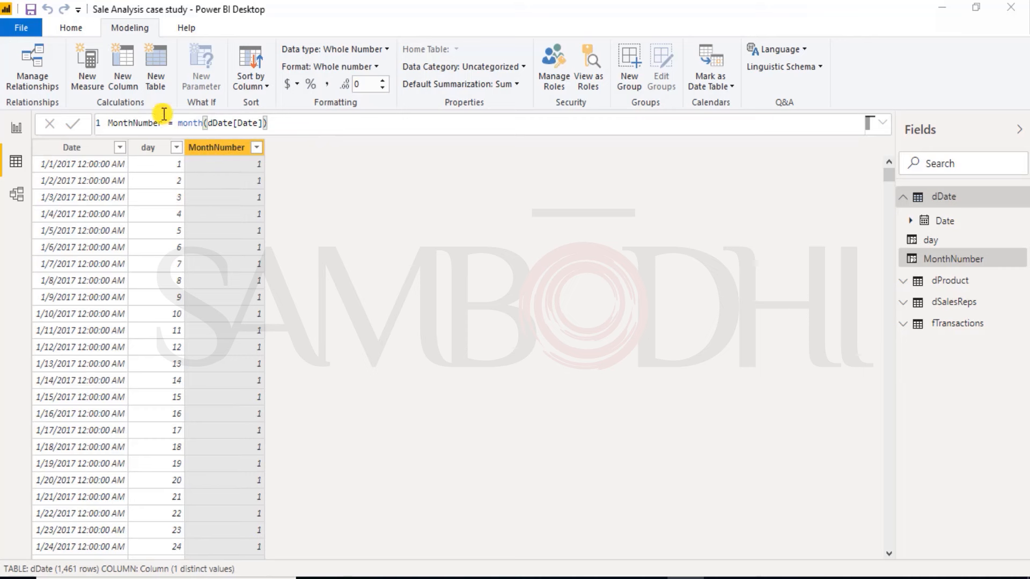
Step: Add a calculated column named Month to the dDate table
click(123, 63)
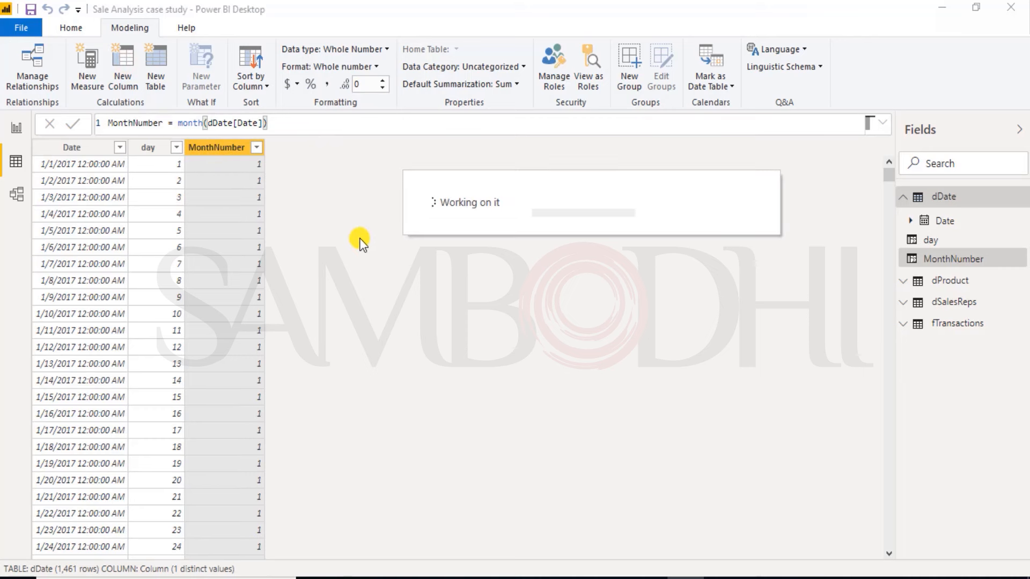
text(Mo)
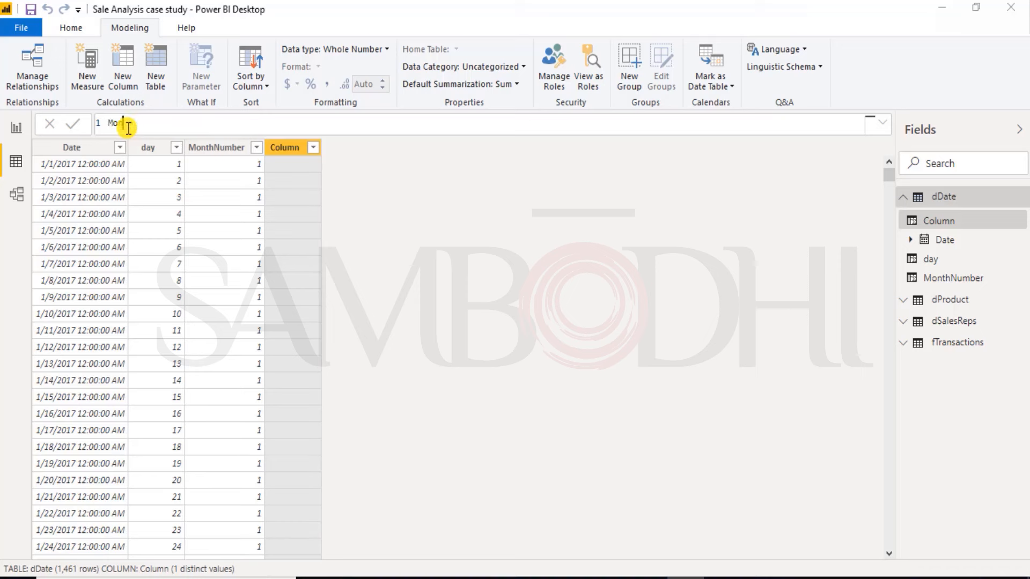
text(nth =)
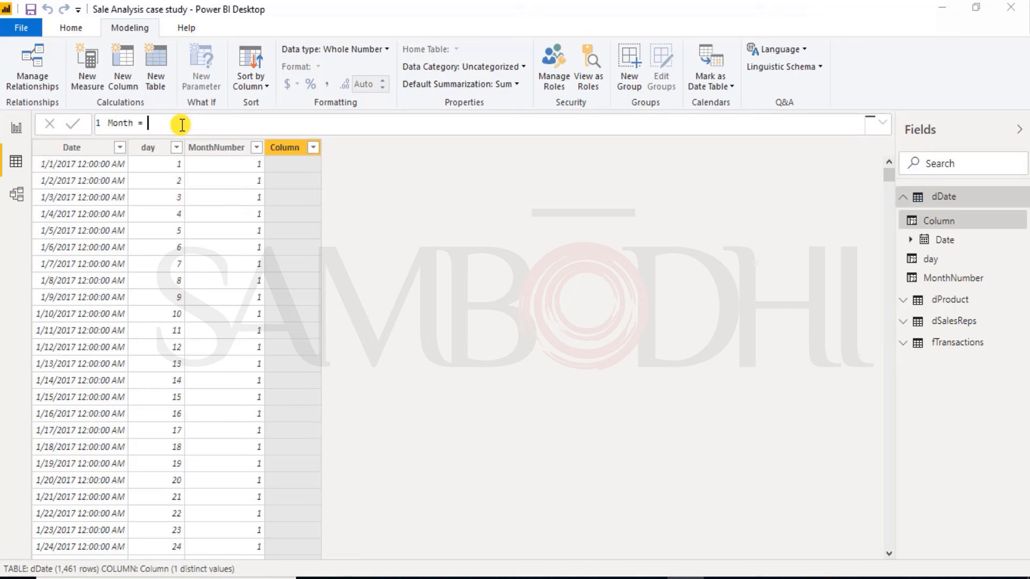
Step: Define the Month column as FORMAT(dDate[Date],"MMM") and commit the formula
text(form)
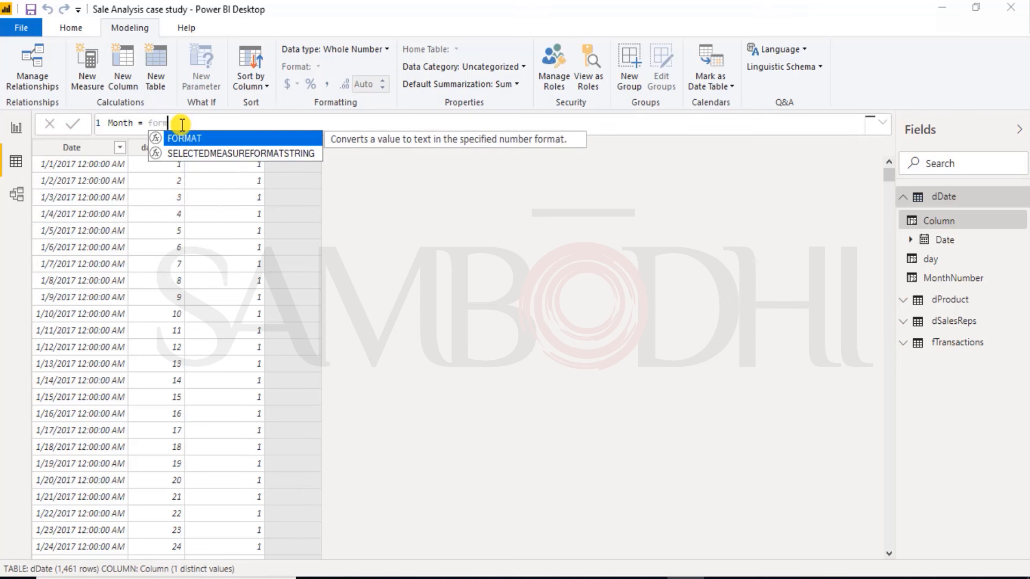
key(Tab)
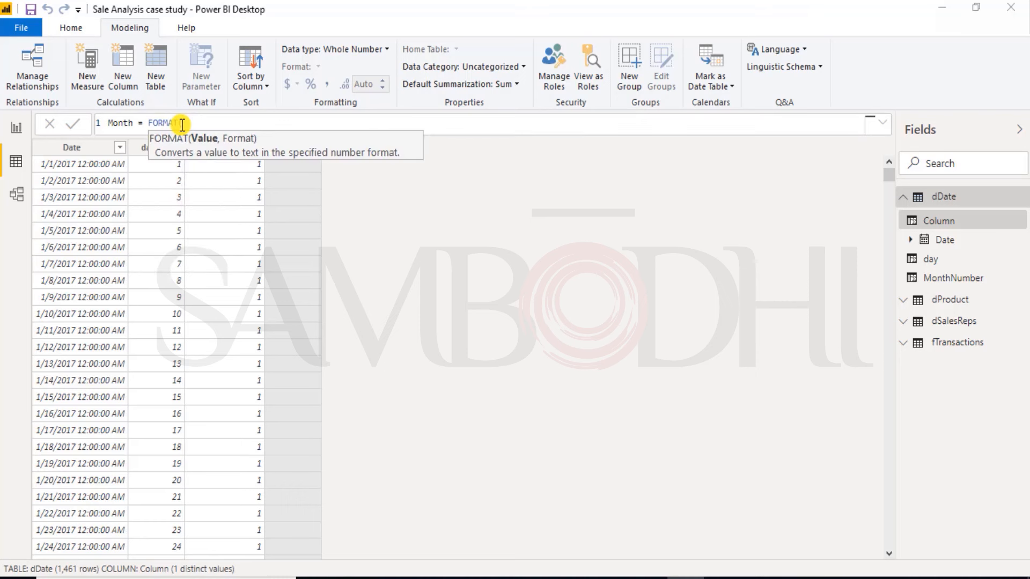
text(dd)
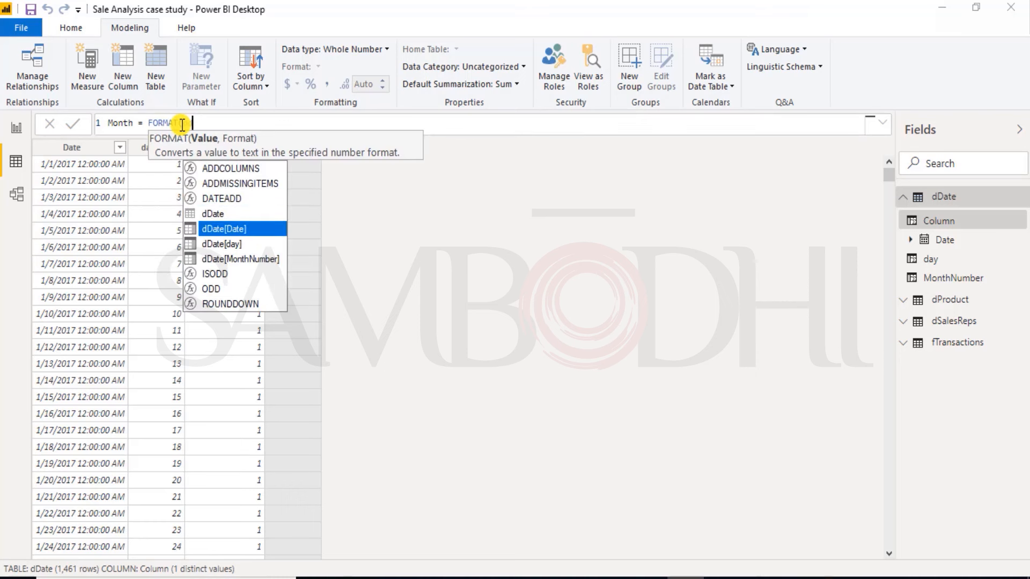
key(Tab)
text(,"MMM")
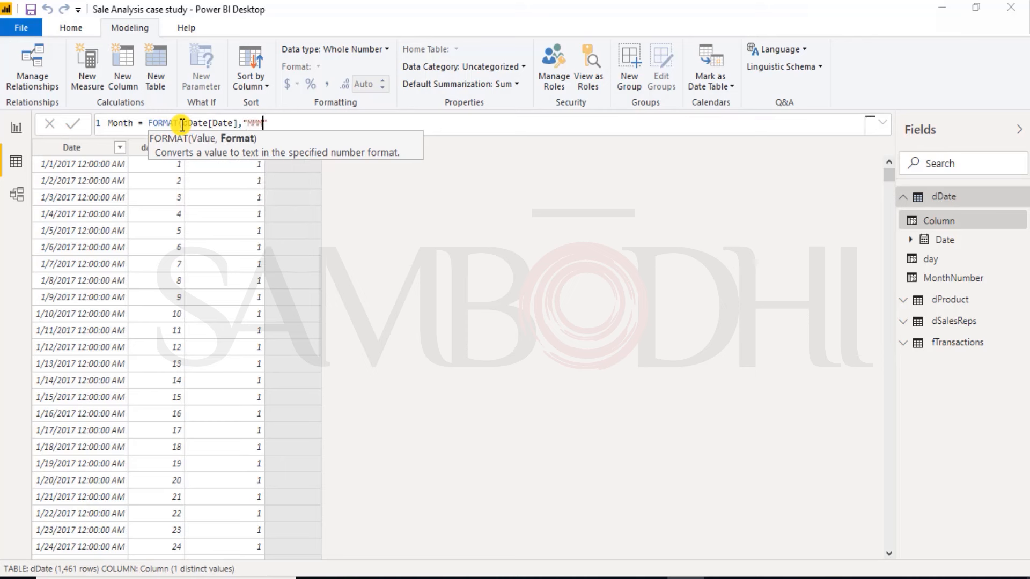
text())
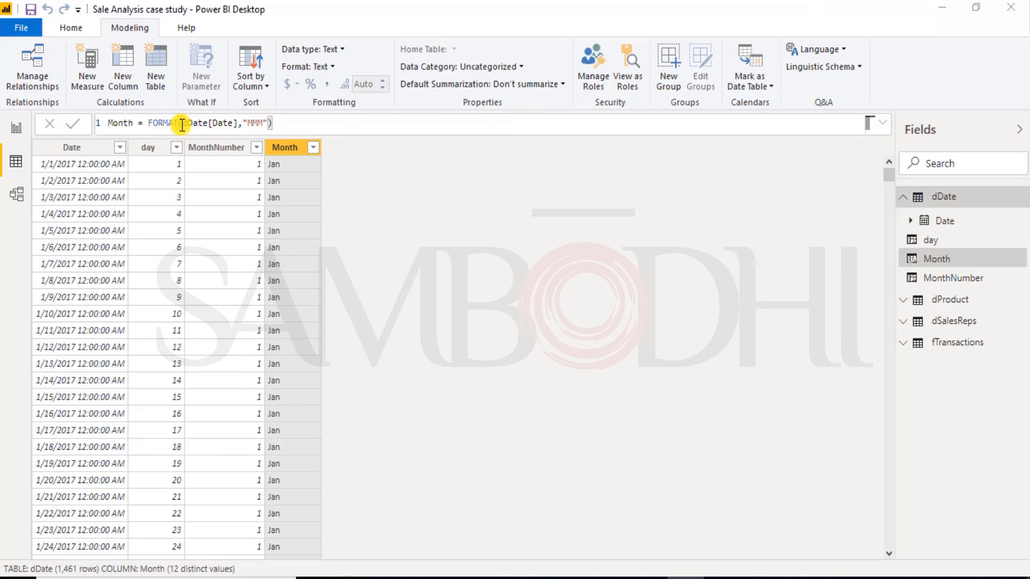
Step: Set the Month column of dDate to sort by MonthNumber
right_click(273, 150)
click(272, 150)
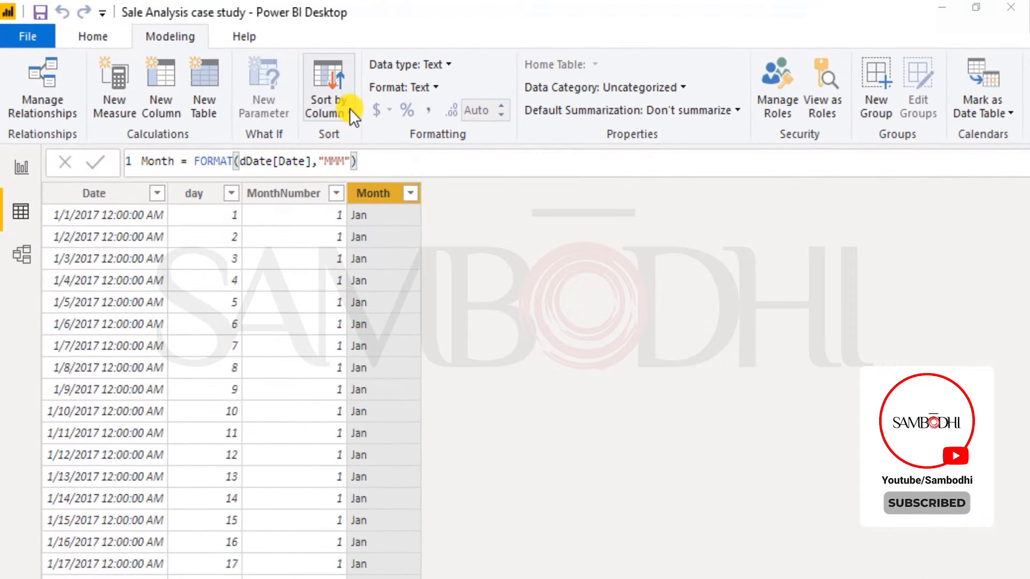
click(349, 111)
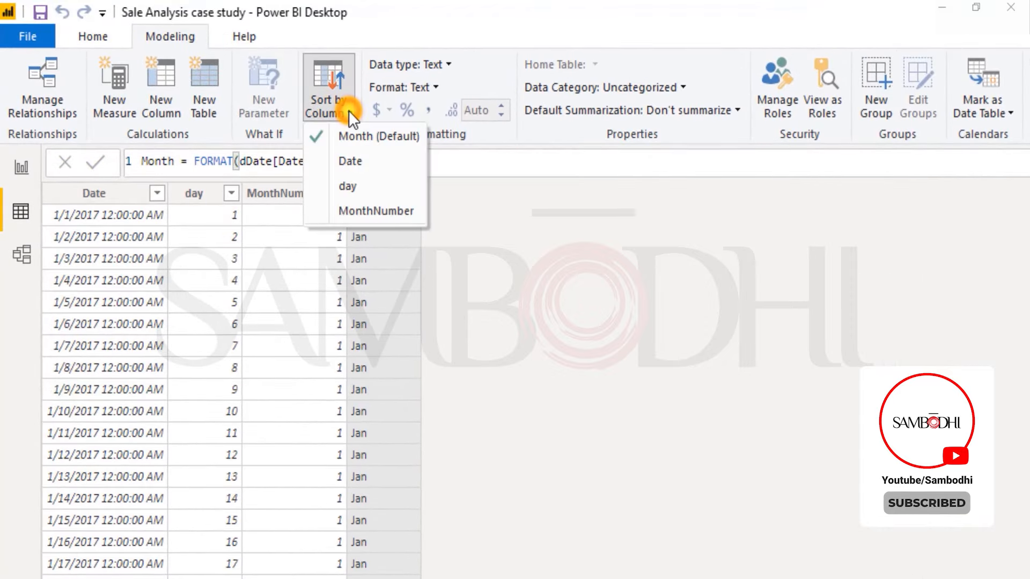
click(463, 198)
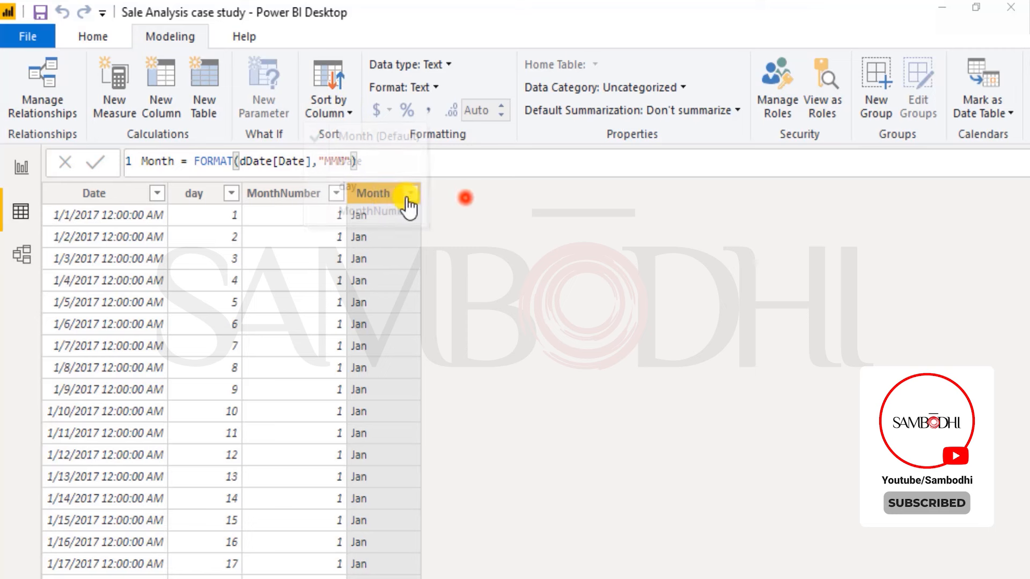
click(343, 114)
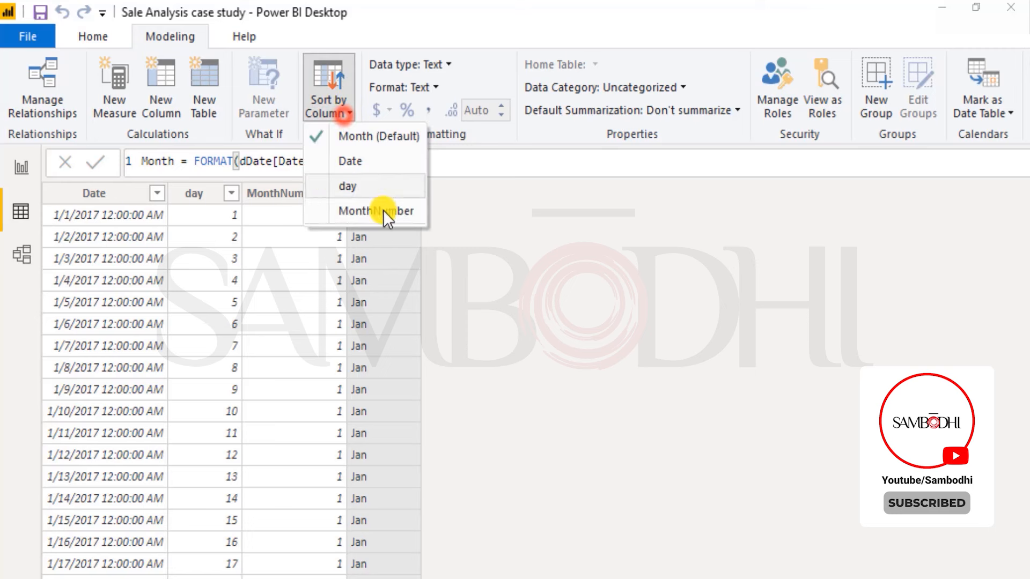
click(374, 214)
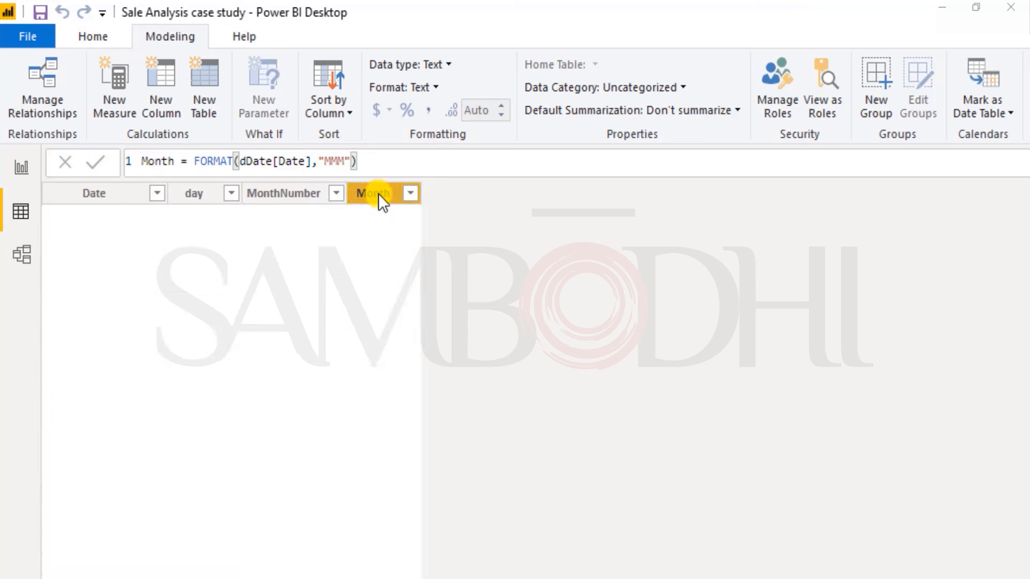
click(369, 193)
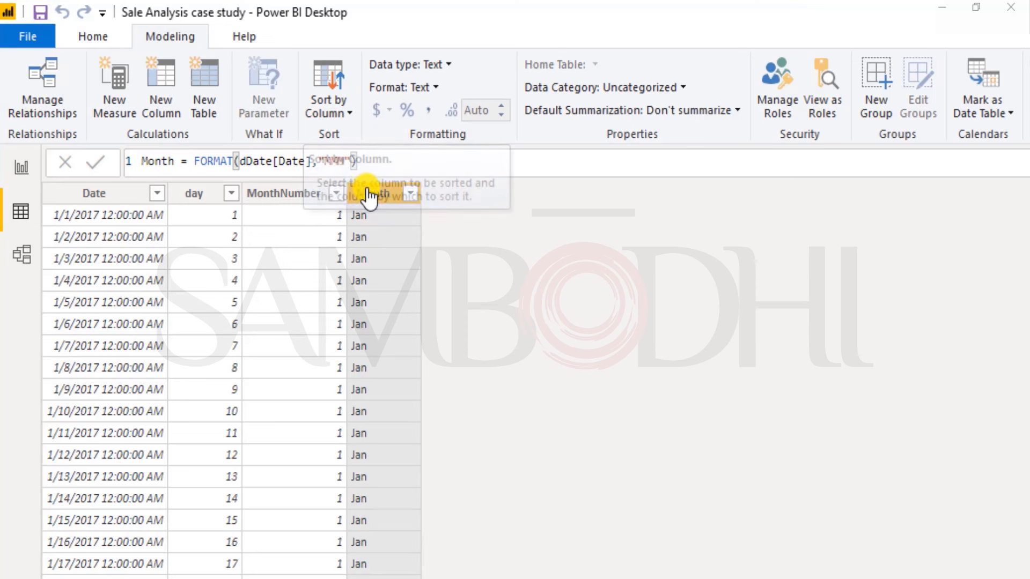
right_click(367, 195)
click(362, 194)
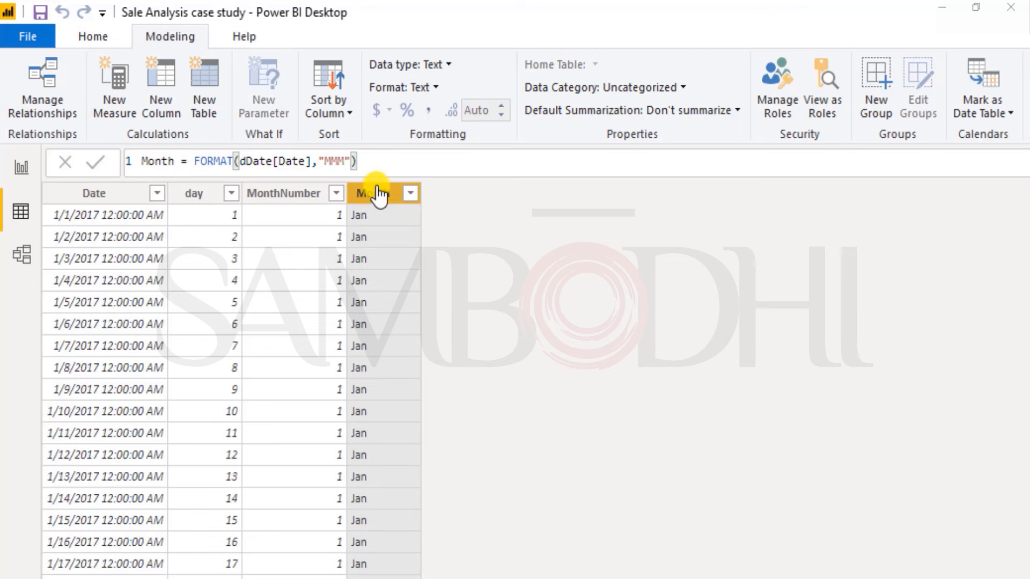
Step: Add a calculated column to the dDate table and name it Quarter
click(165, 88)
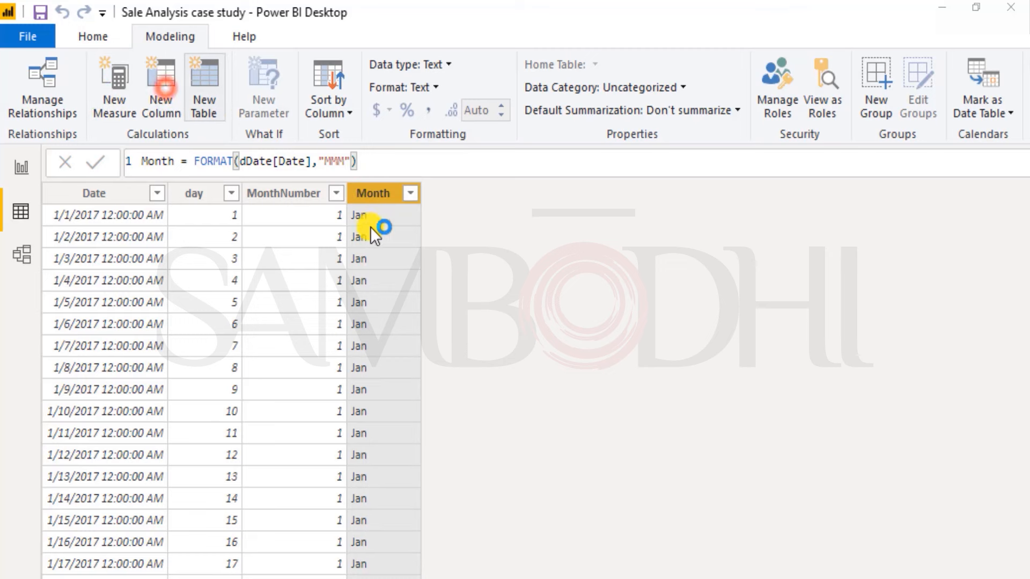
double_click(165, 161)
text(Qu)
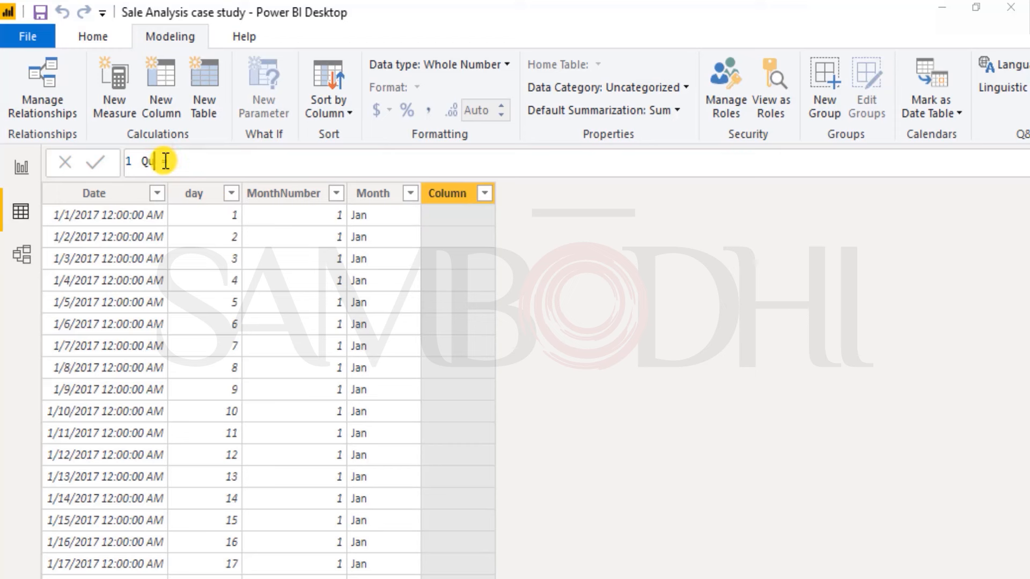
text(arter)
text( = round)
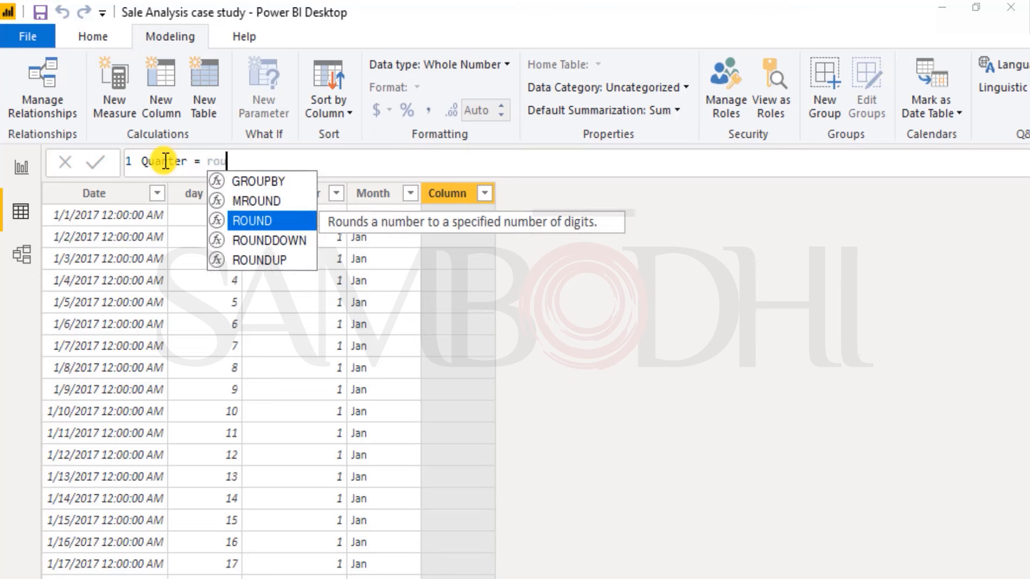
Step: Define Quarter as ROUNDUP(dDate[MonthNumber]/3,0) and commit the formula
key(Up)
key(Down)
key(Down)
key(Down)
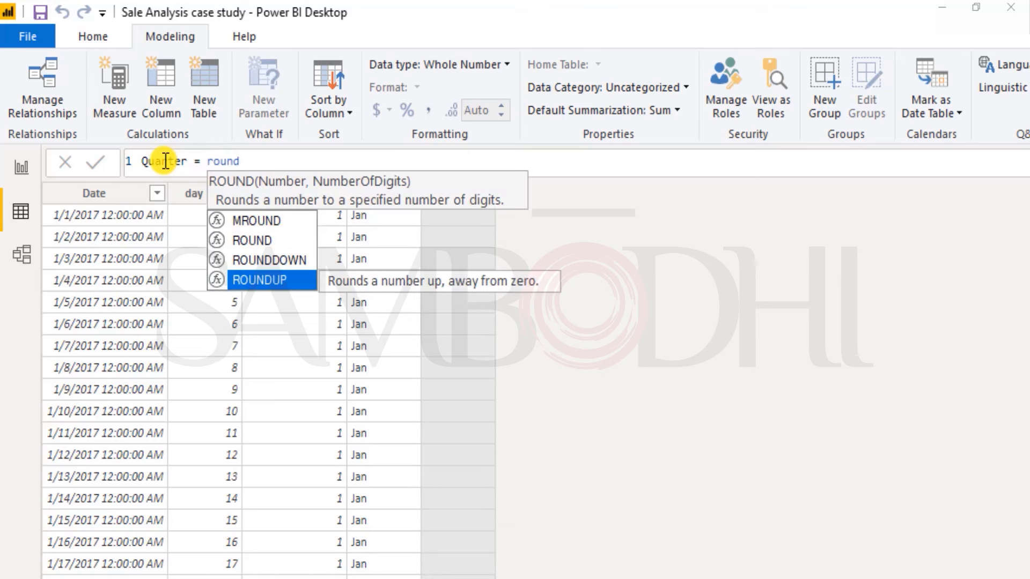
key(Tab)
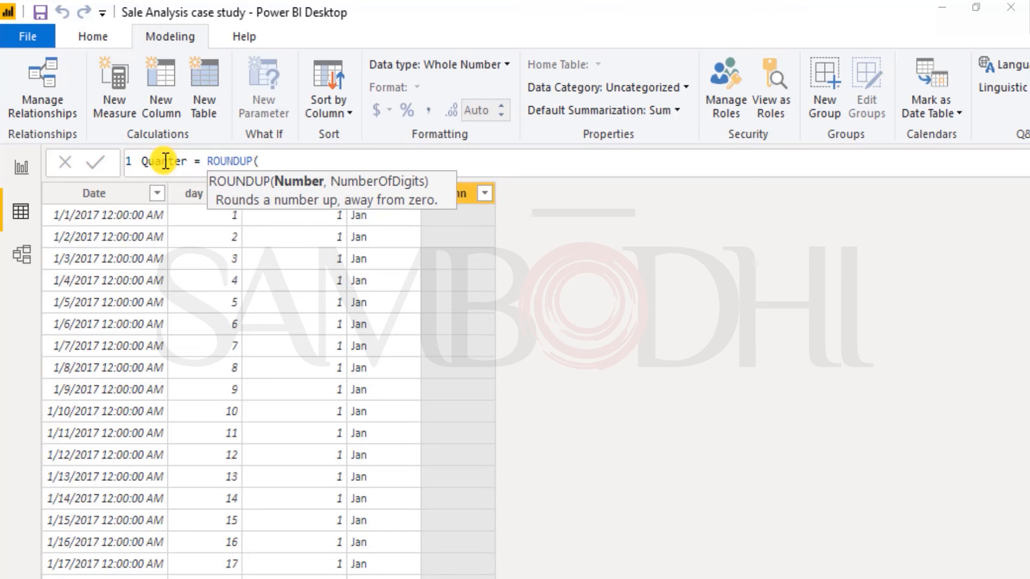
text(m)
key(BackSpace)
text(dd)
key(Down)
key(Down)
key(Down)
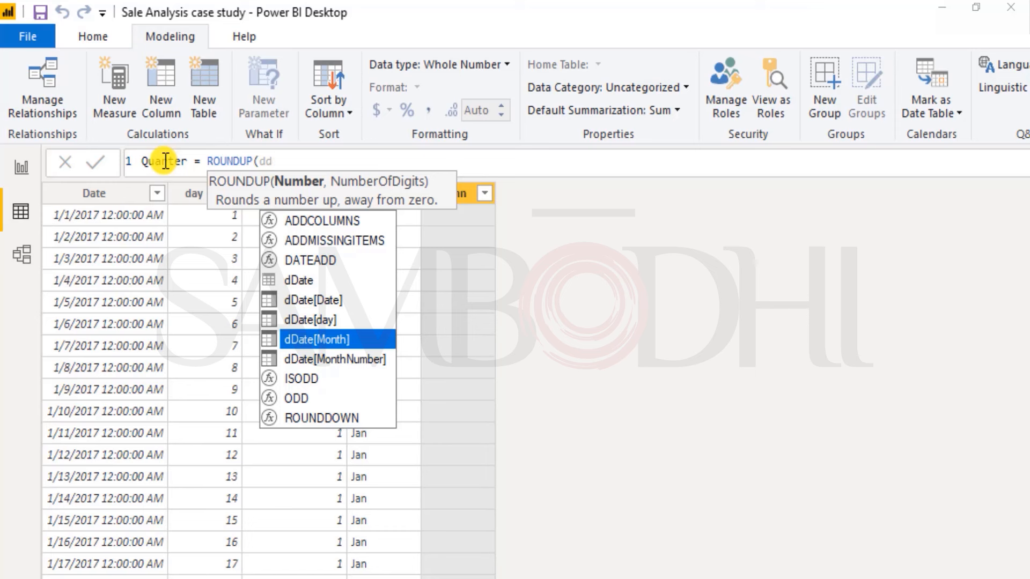
key(Down)
key(Tab)
text(/3,0)
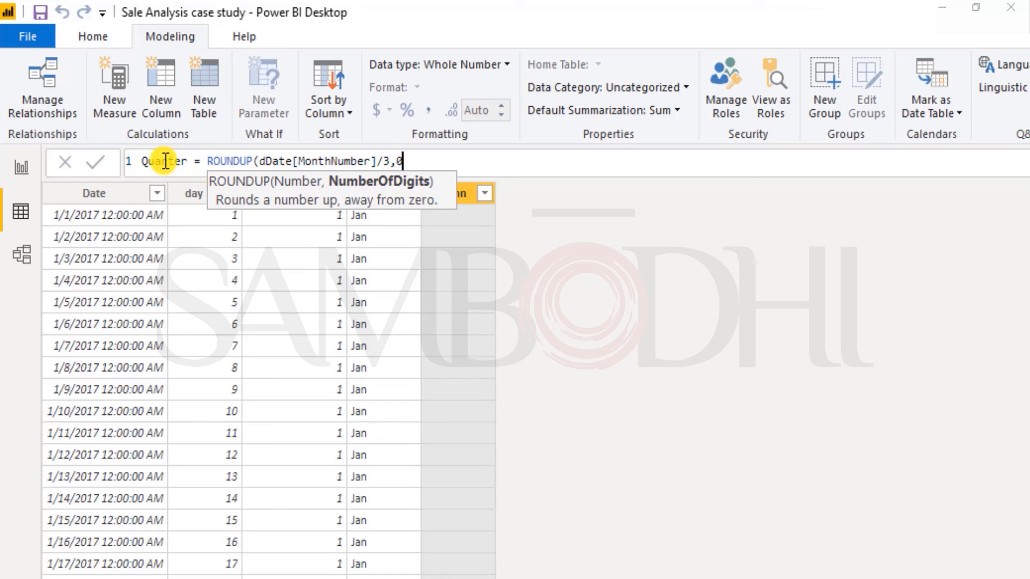
text())
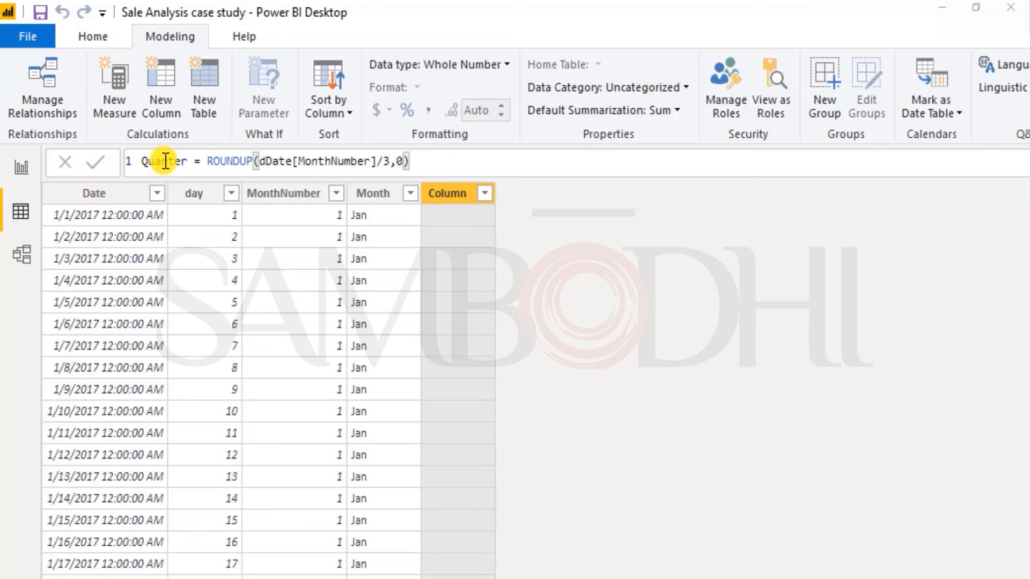
key(Return)
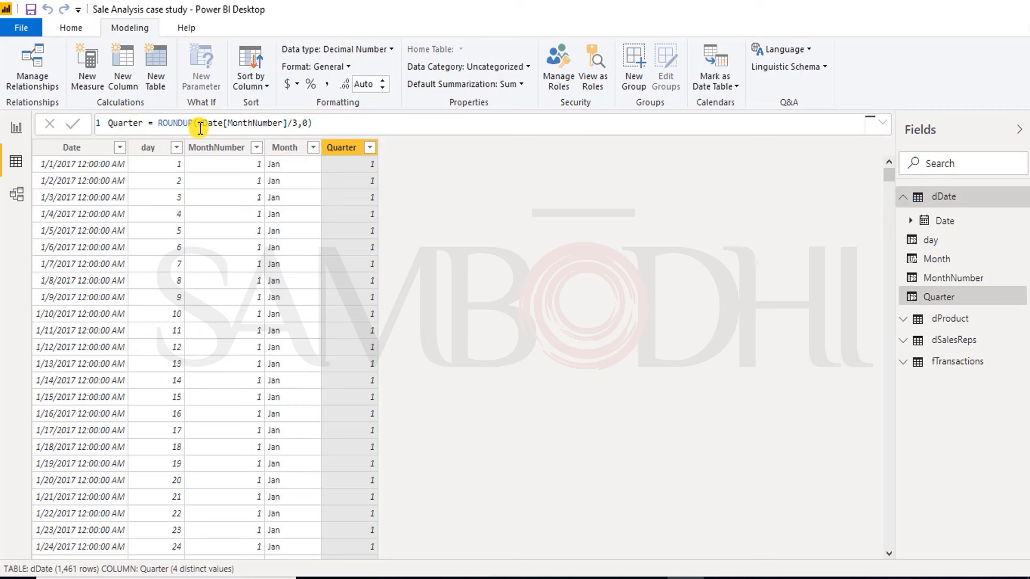
Step: Add another calculated column to dDate and name it year
right_click(356, 148)
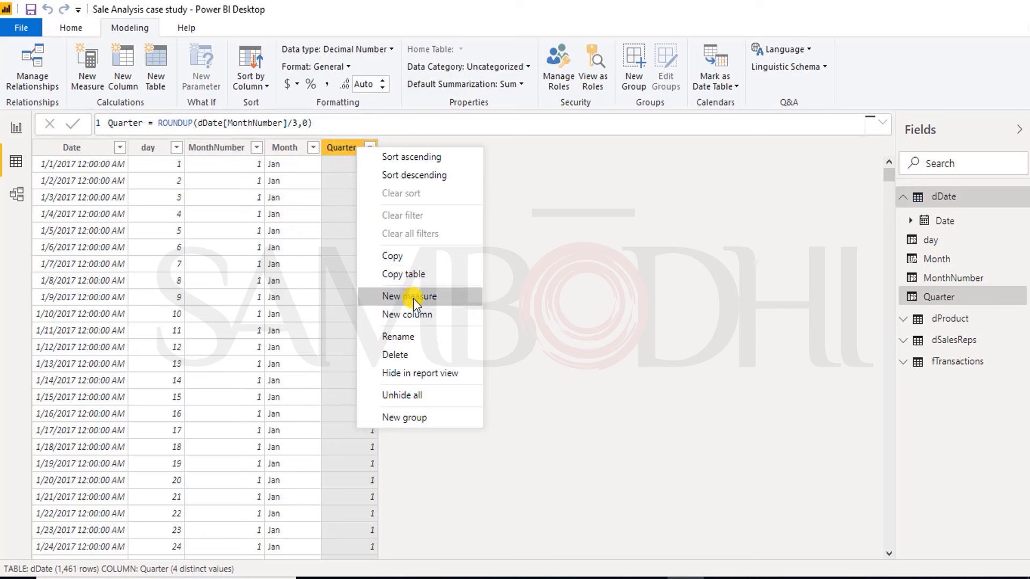
click(417, 315)
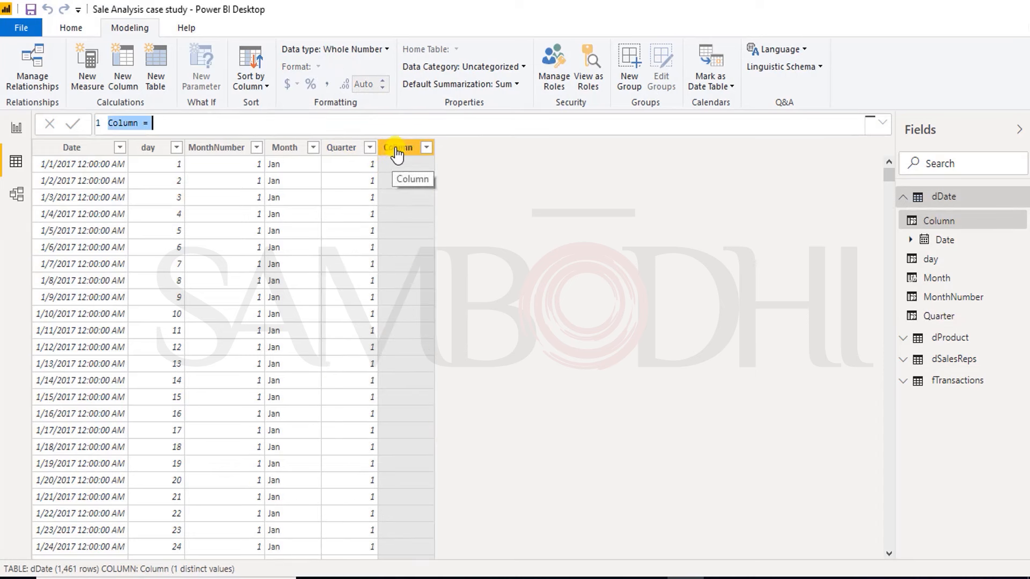
double_click(128, 123)
text(year)
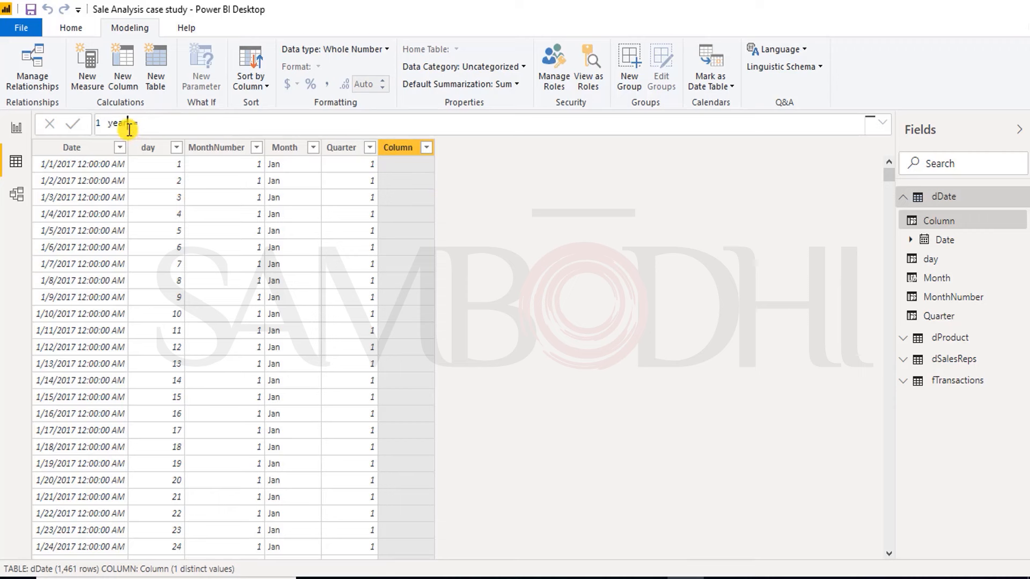
Step: Define the year column as year(dDate[Date]) and commit the formula
click(154, 125)
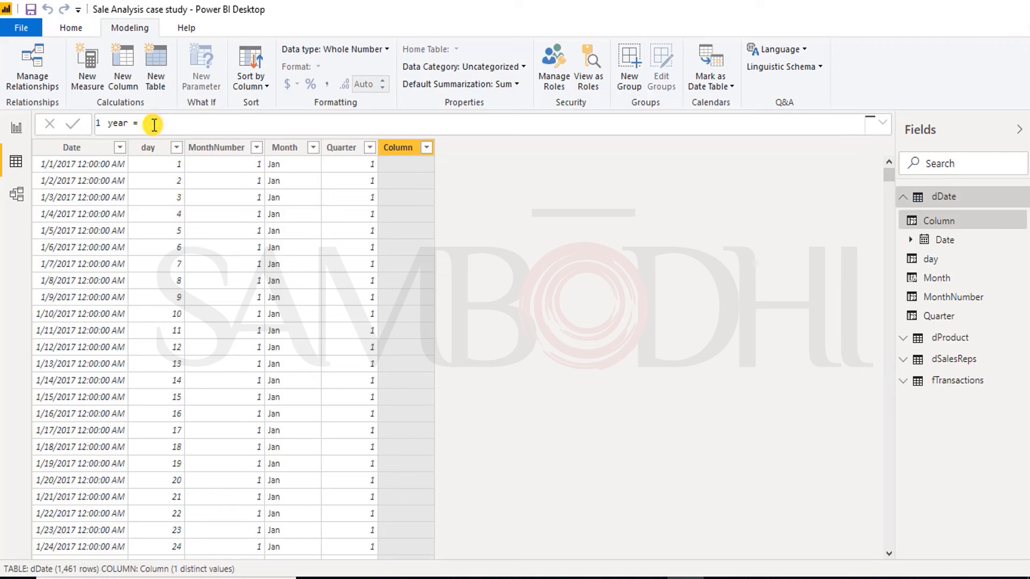
text(year)
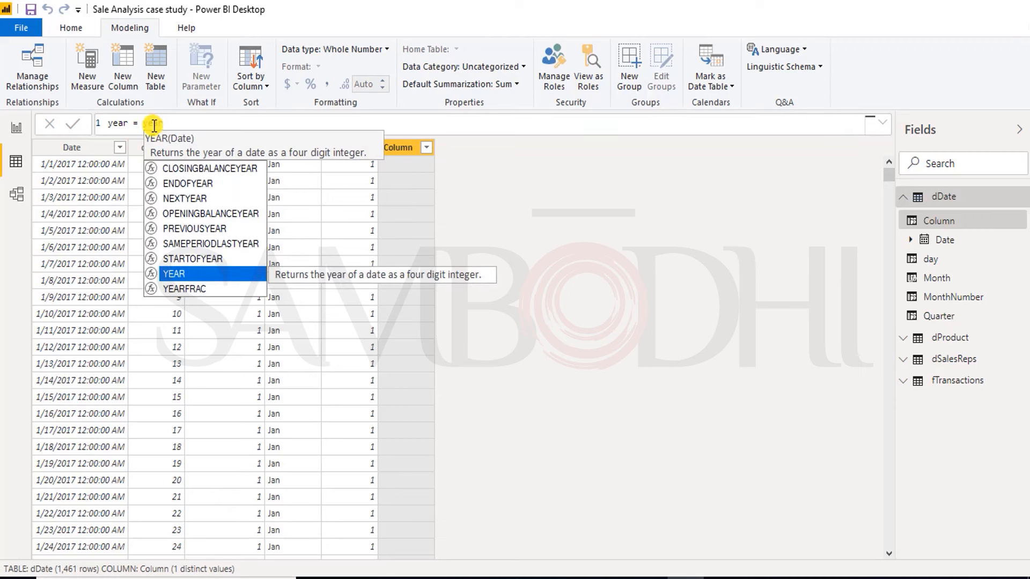
text((dd)
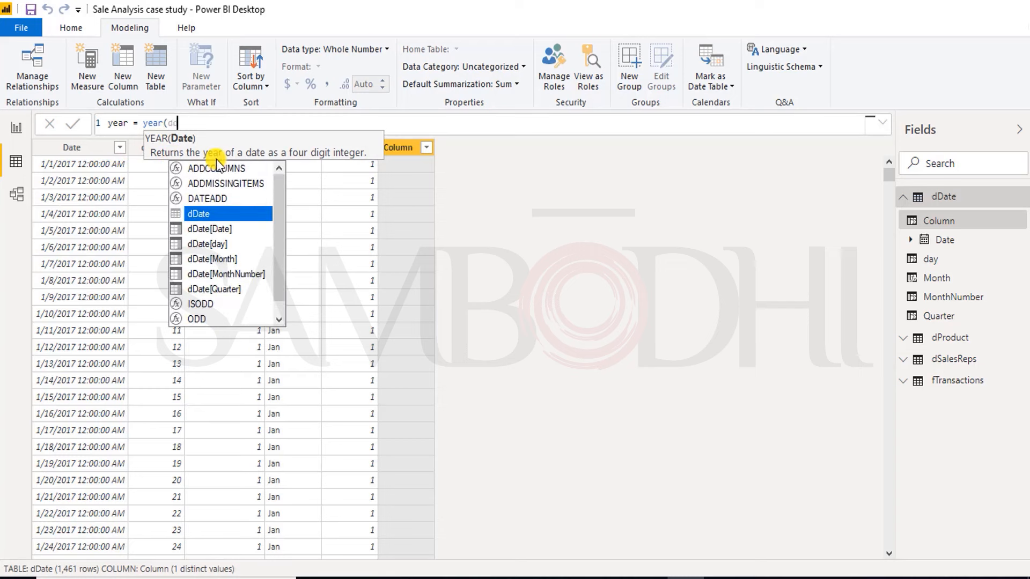
key(Down)
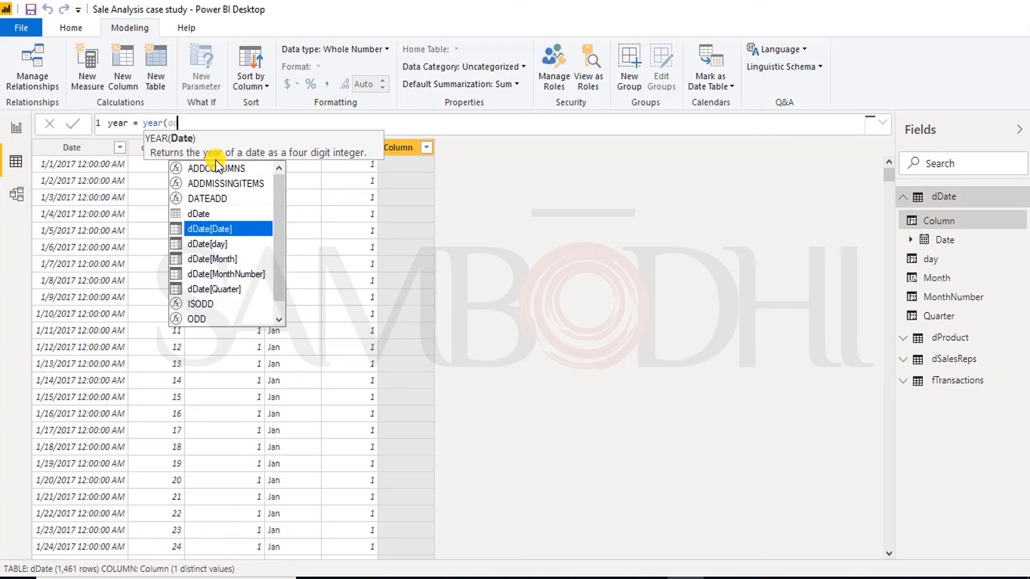
key(Tab)
text())
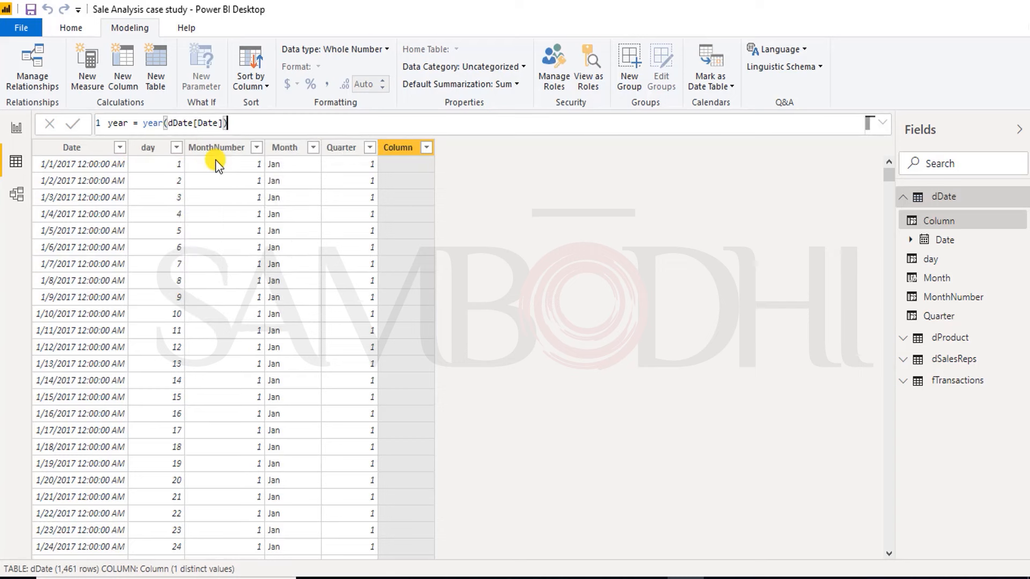
key(Return)
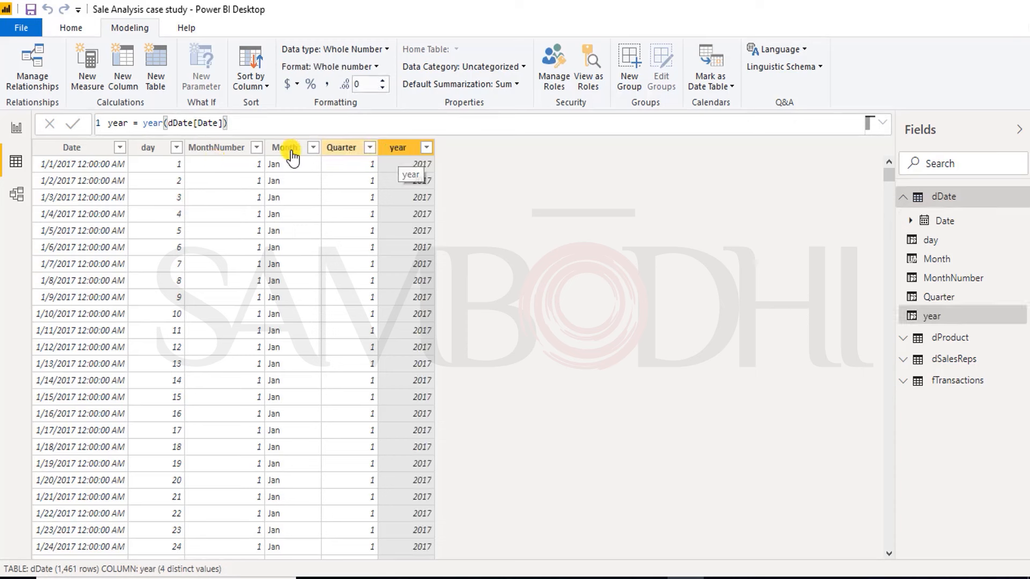
Step: Add a calculated column named Fiscal Quarter to the dDate table, ready for its expression
right_click(405, 157)
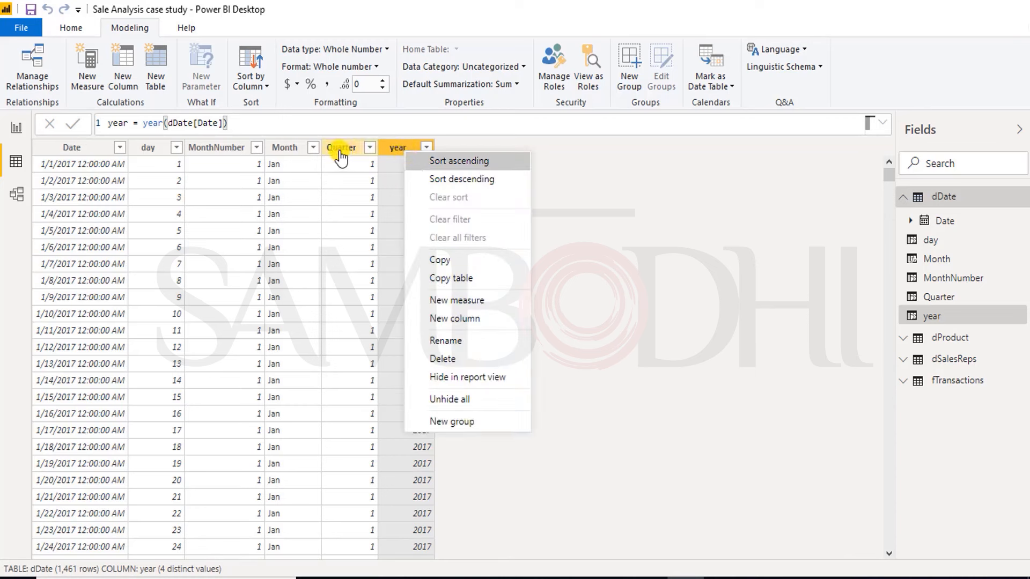
click(396, 156)
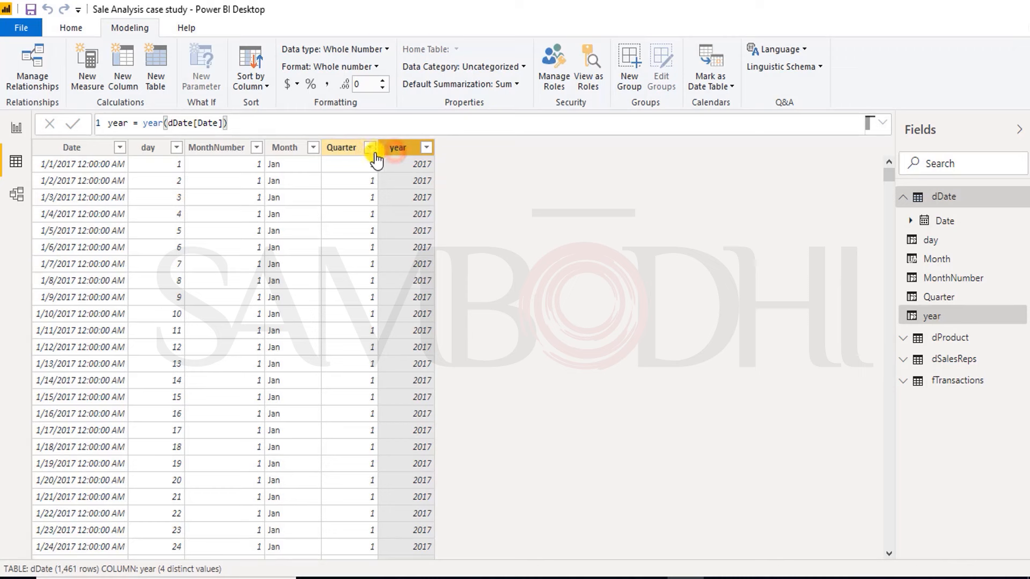
click(111, 68)
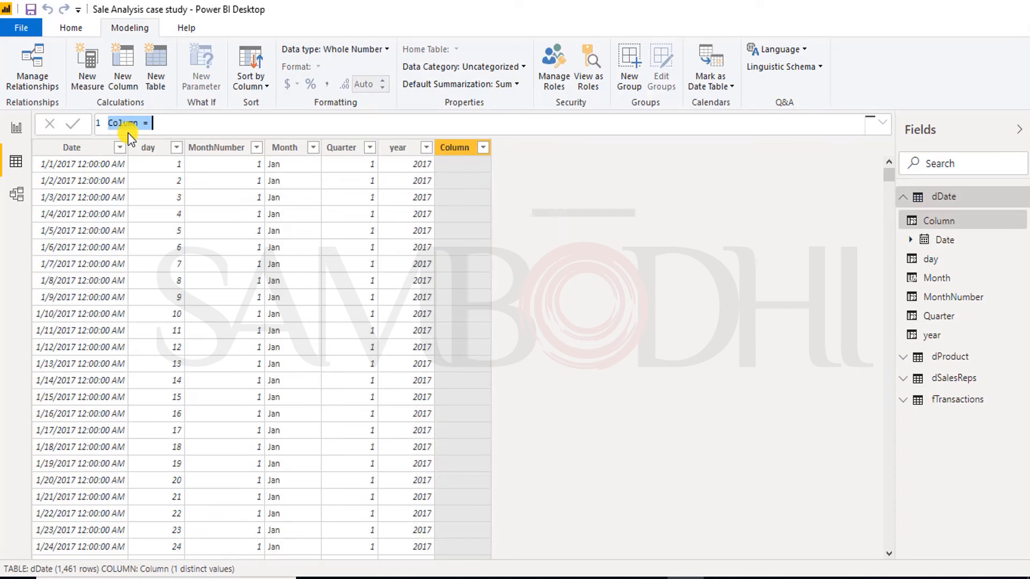
double_click(116, 122)
text(Fiscal Quarter)
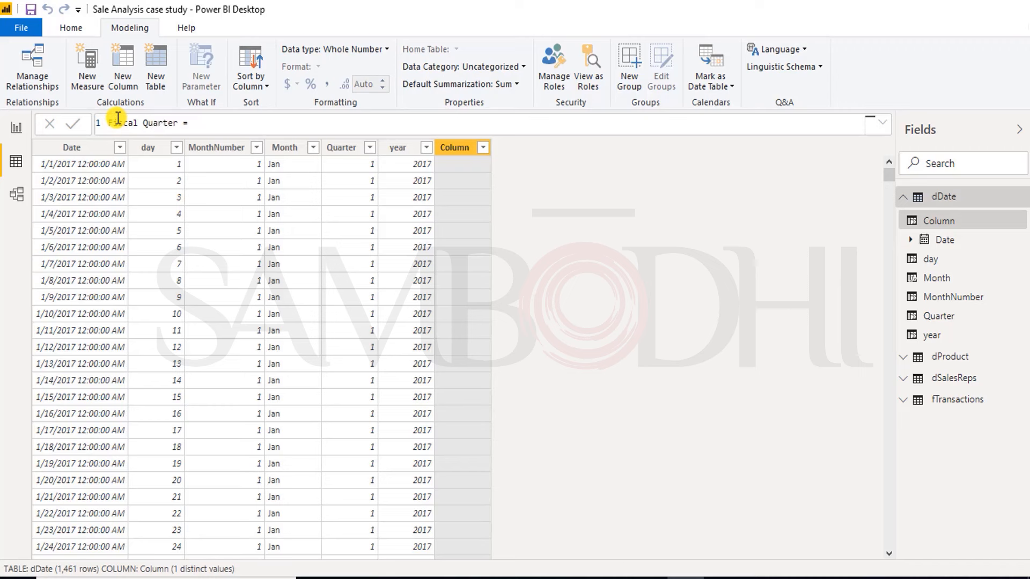
click(212, 125)
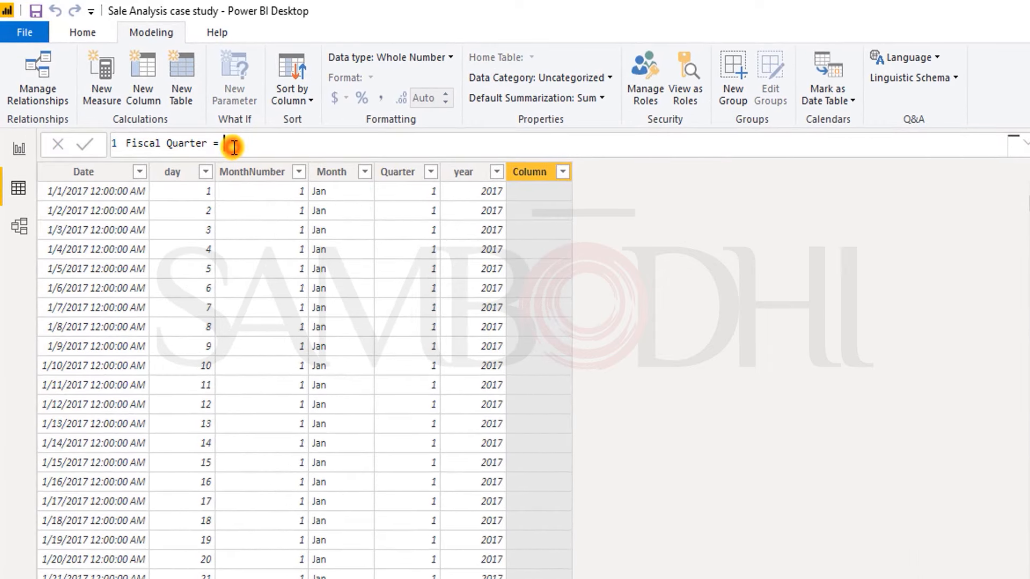
Step: Begin the Fiscal Quarter formula with an IF that tests dDate[Quarter]=1 and returns 4 when true
text(IF)
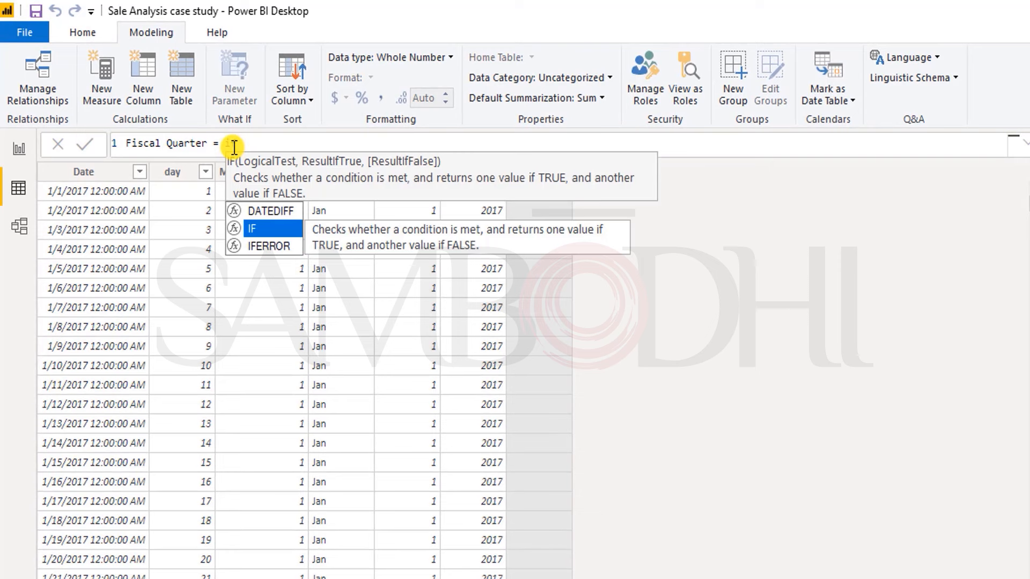
text((dd)
key(Down)
key(Down)
key(Down)
key(Down)
key(Down)
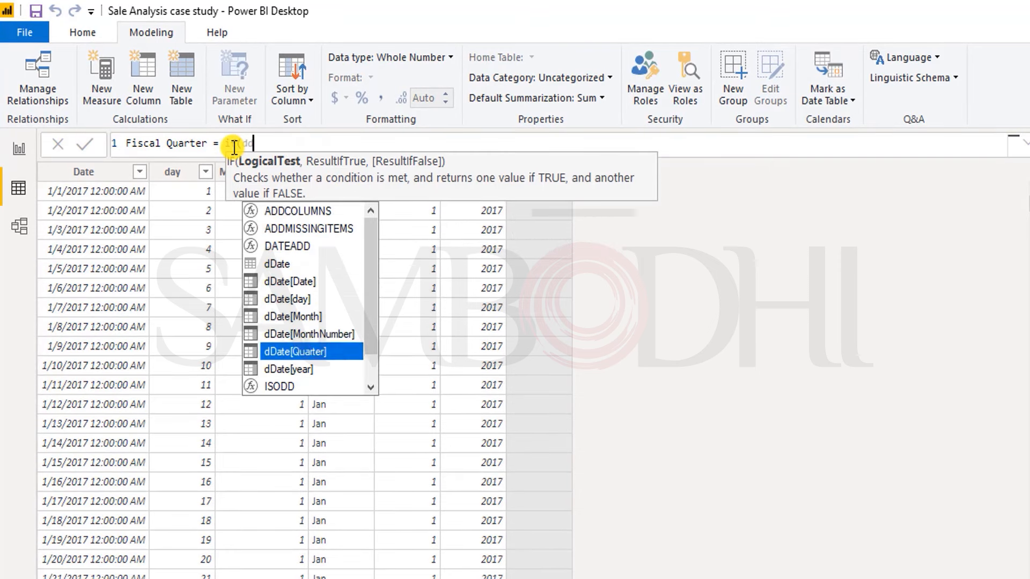
key(Tab)
text(,)
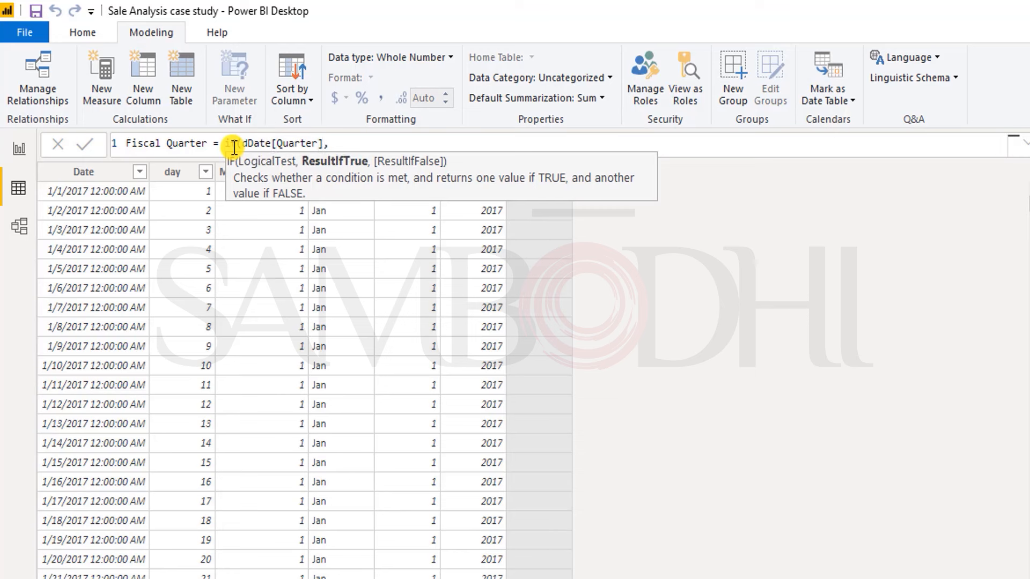
key(BackSpace)
text(=1,4,)
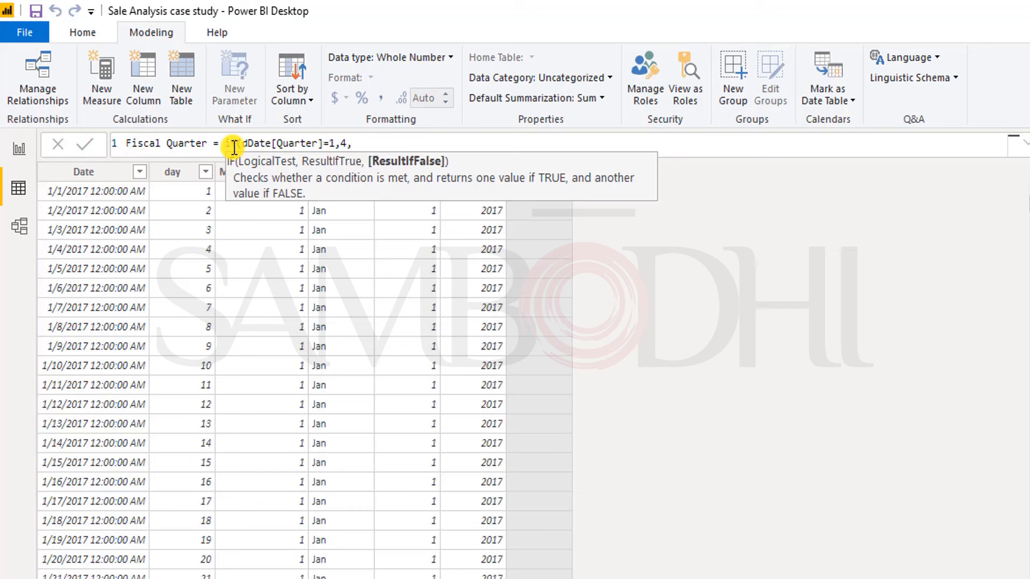
text(dd)
Step: Set the IF's false result to dDate[Quarter]-1, commit the Fiscal Quarter formula and save the file
key(Down)
key(Down)
key(Down)
key(Down)
key(Down)
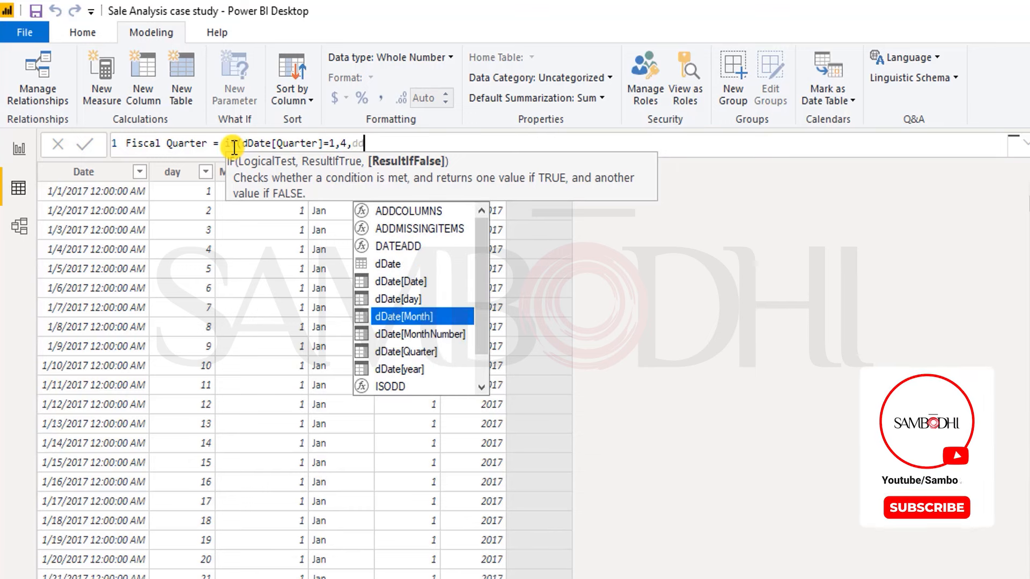
key(Tab)
text(-1)
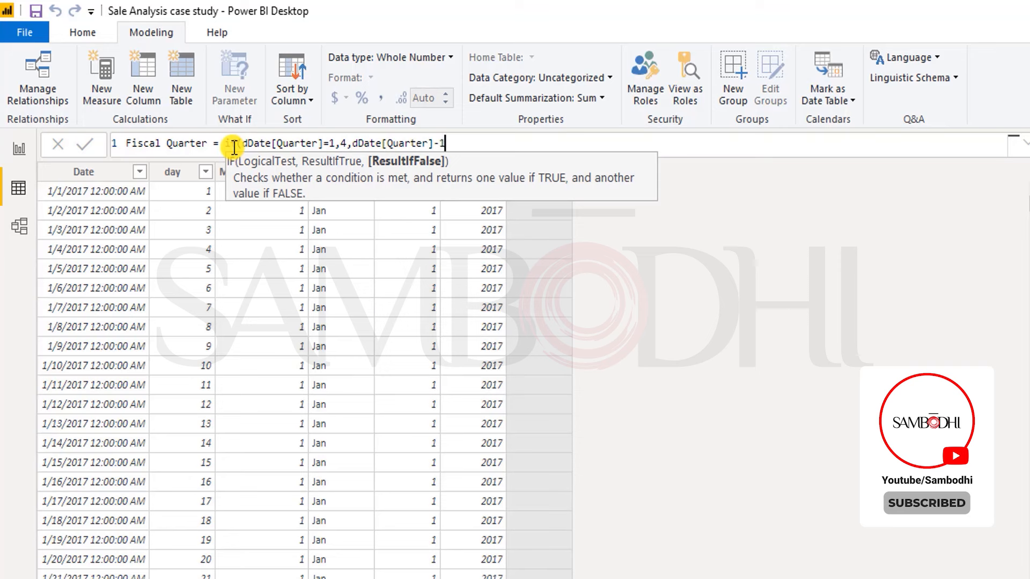
text())
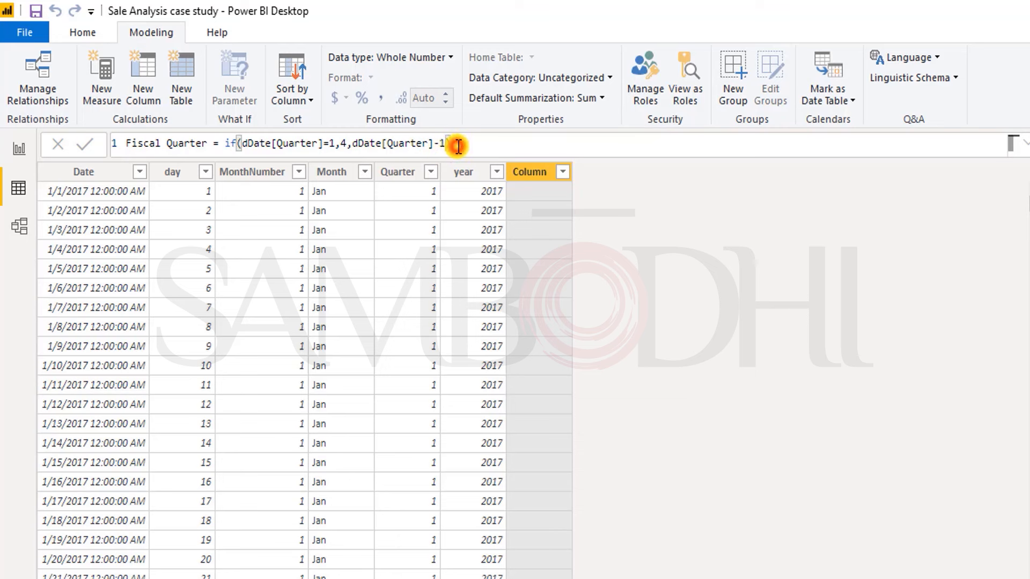
key(Return)
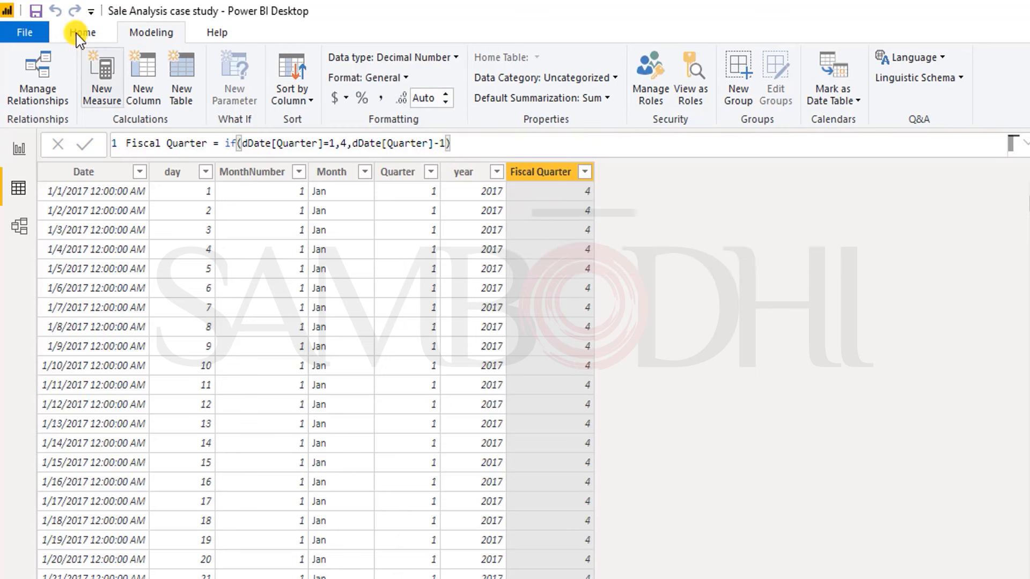
click(43, 14)
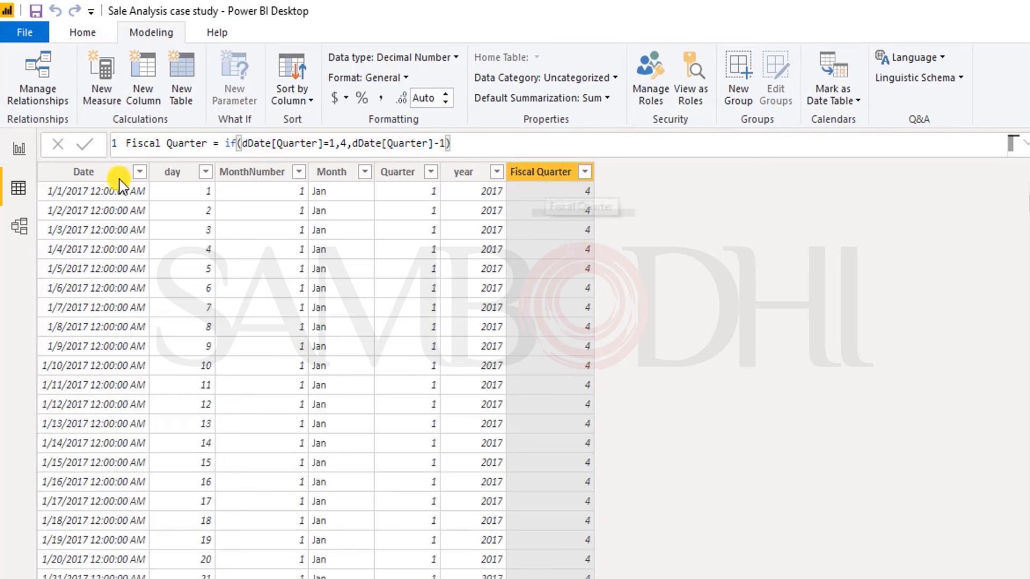
Step: Add a calculated column named Fiscal Year to the dDate table
click(143, 83)
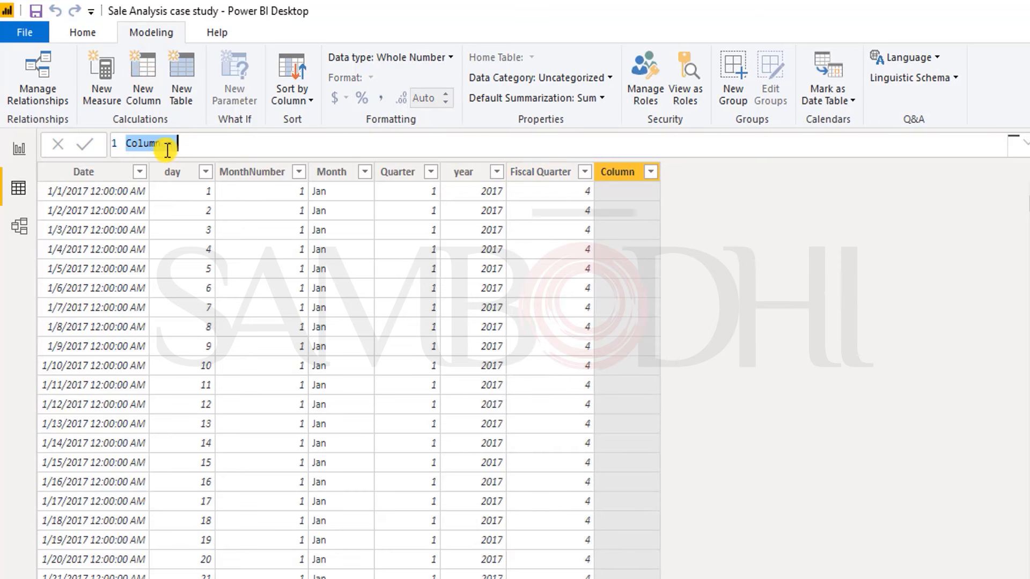
text(Fiscal Year)
click(246, 144)
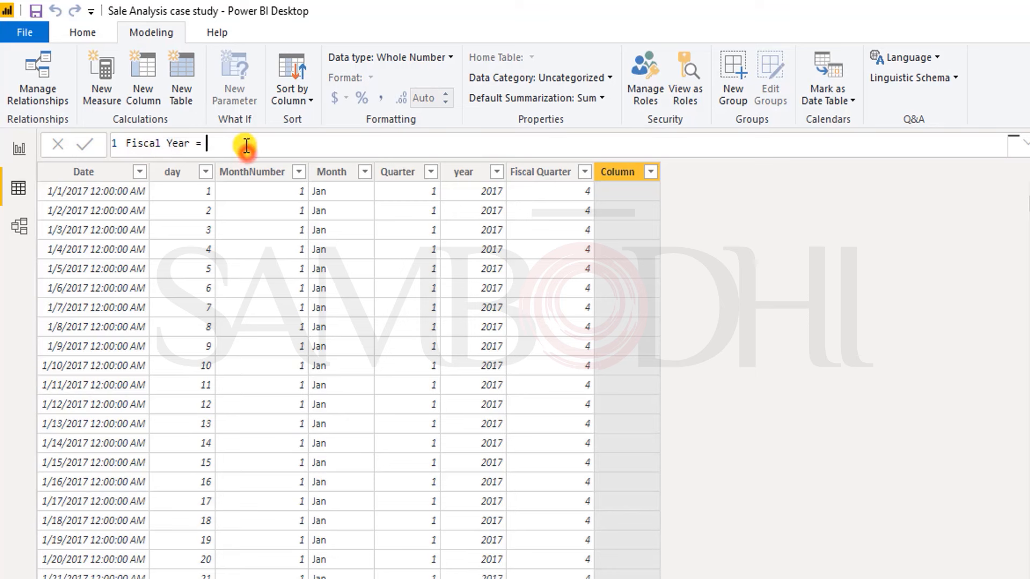
Step: Begin the Fiscal Year expression with an IF that tests dDate[Quarter]=1
text(if()
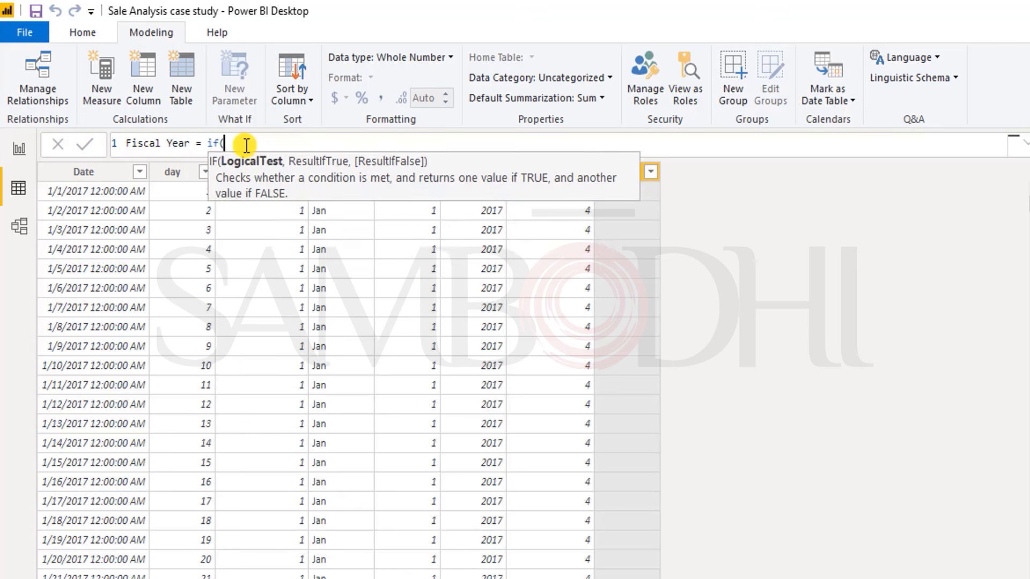
text(d)
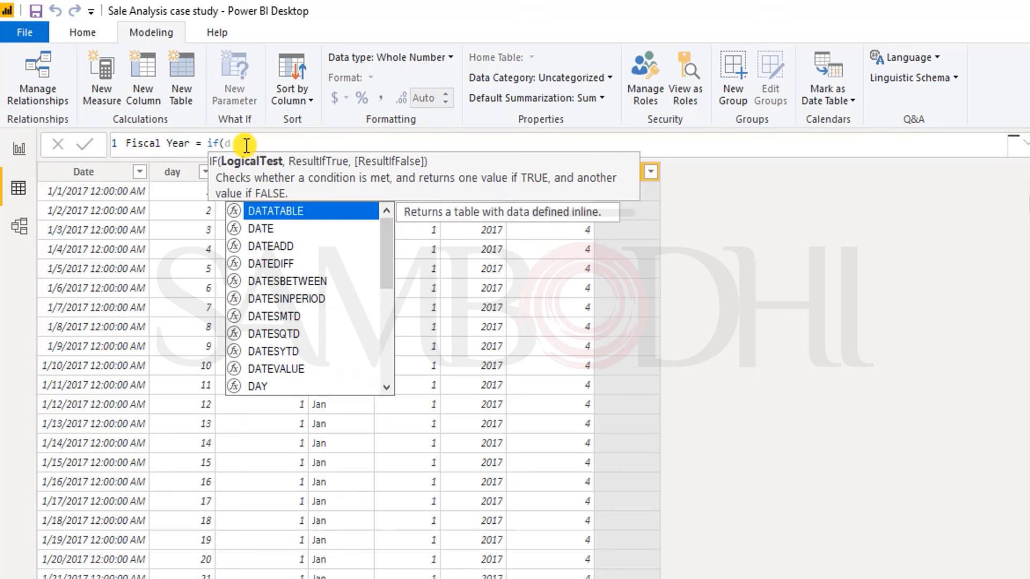
key(Down)
key(Down)
key(Down)
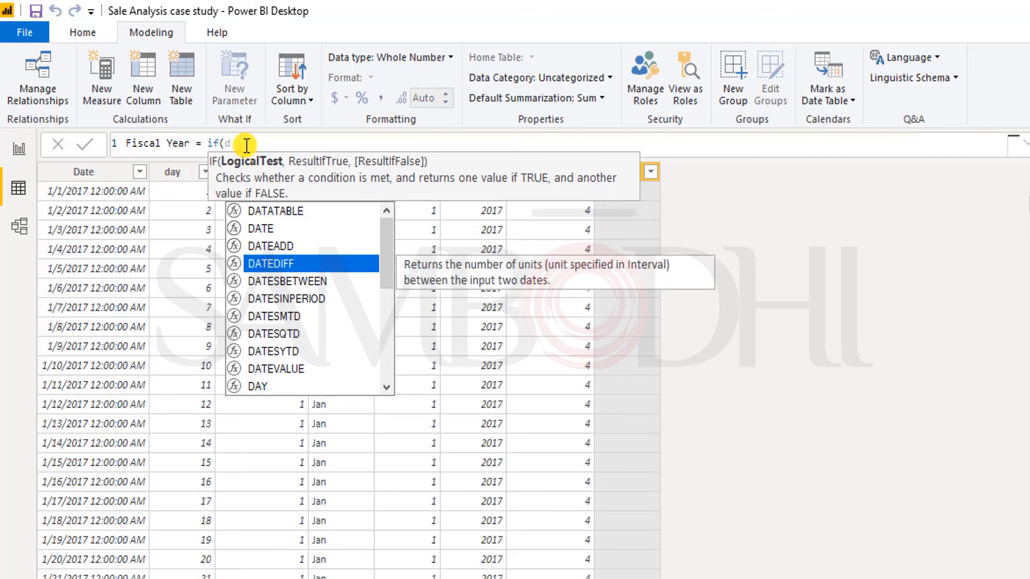
text(d)
key(Down)
key(Down)
key(Down)
key(Down)
key(Down)
key(Down)
key(Down)
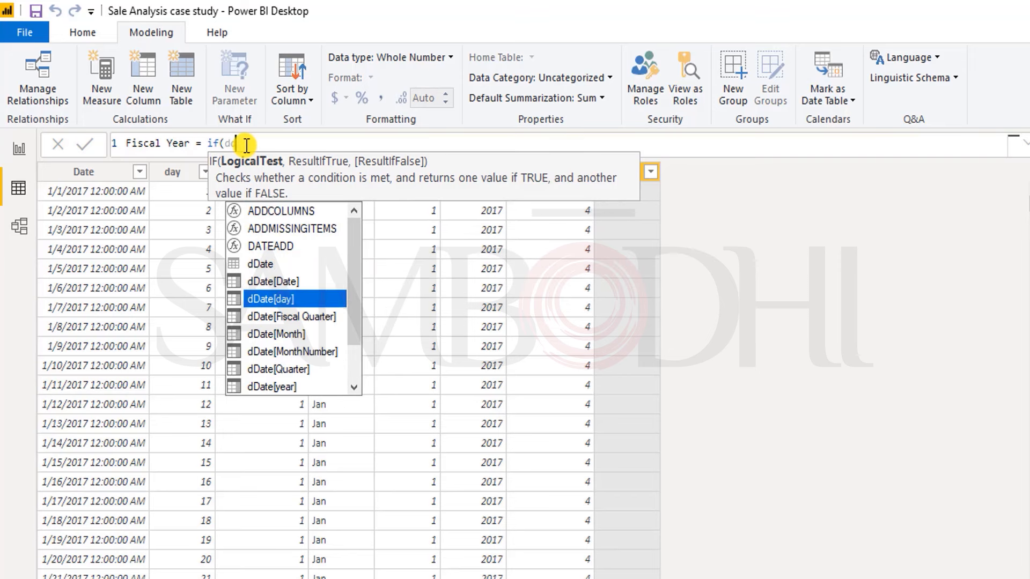
key(Tab)
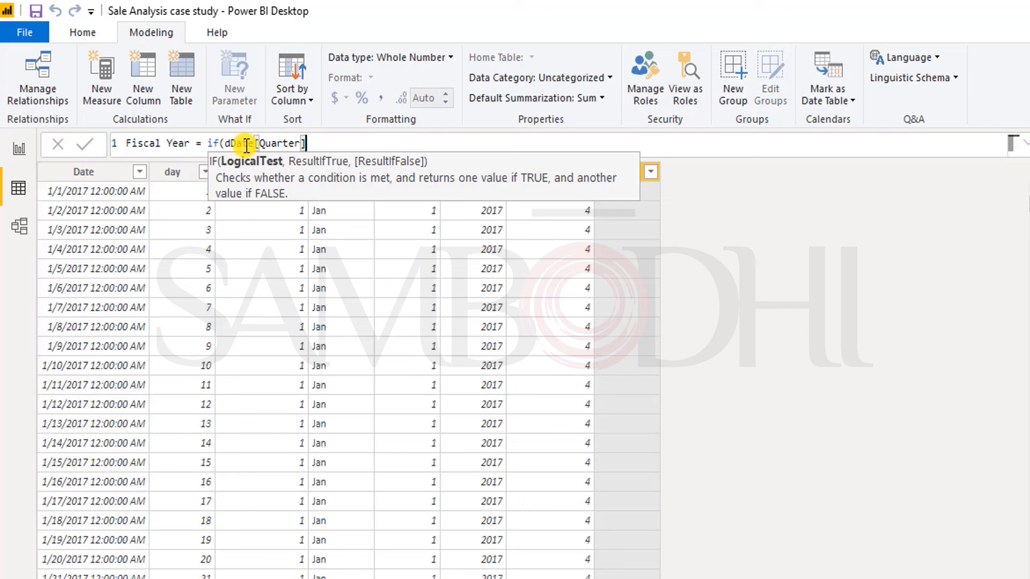
text(=1,)
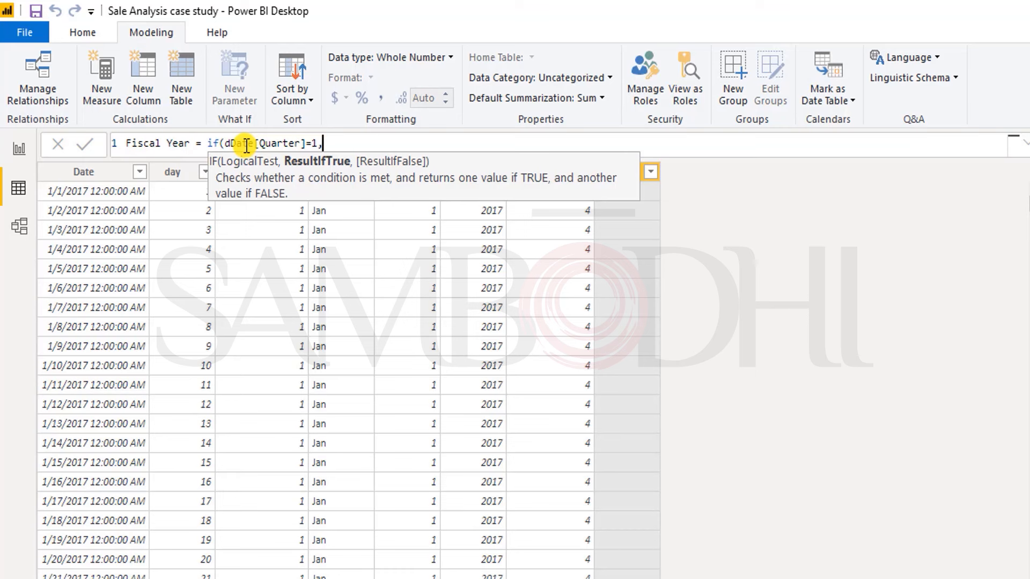
text(dd)
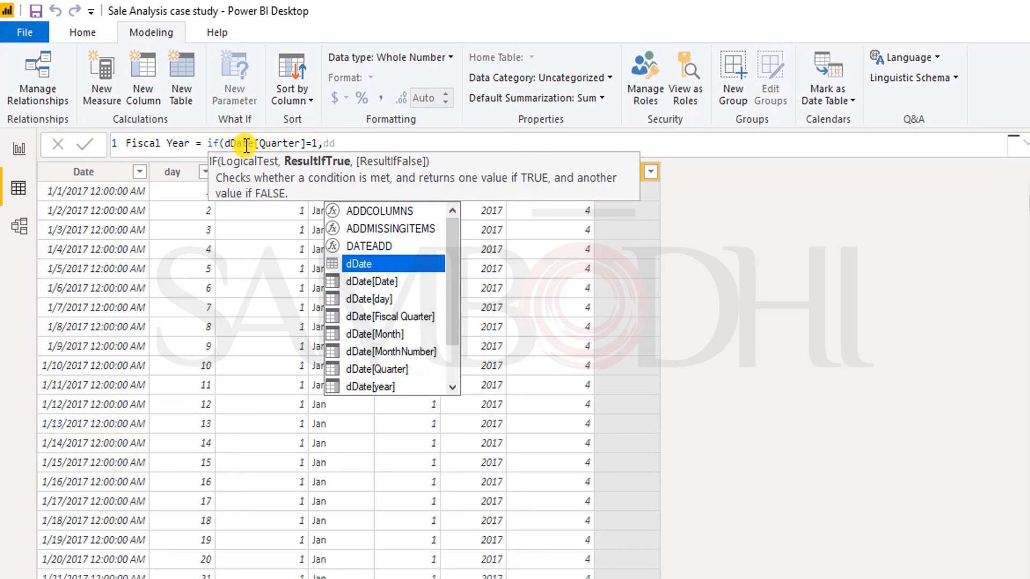
Step: Set the true result of the Fiscal Year IF to dDate[year]-1
key(Down)
key(Down)
key(Down)
key(Down)
key(Down)
key(Down)
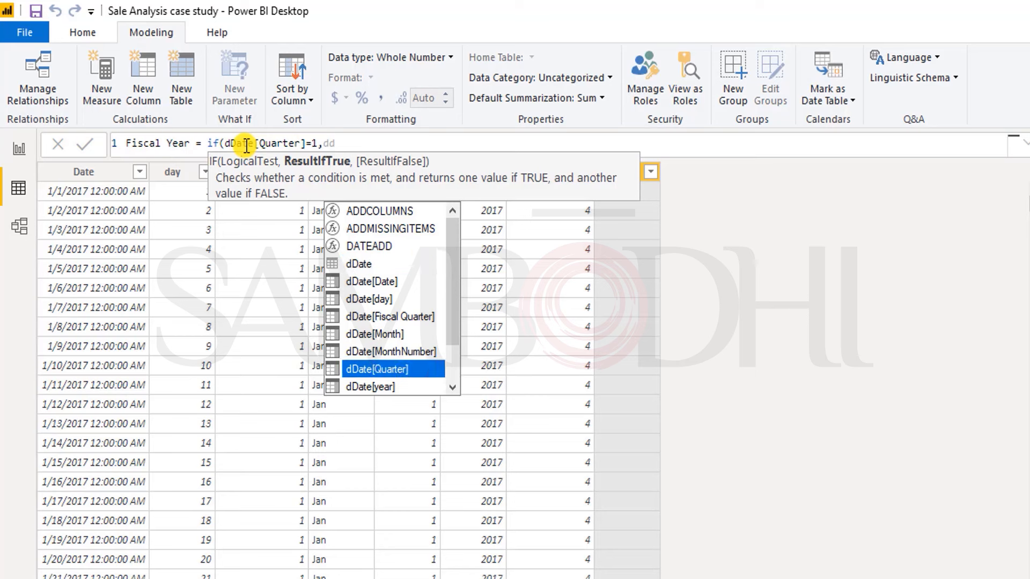
key(Down)
key(Tab)
text(-1,)
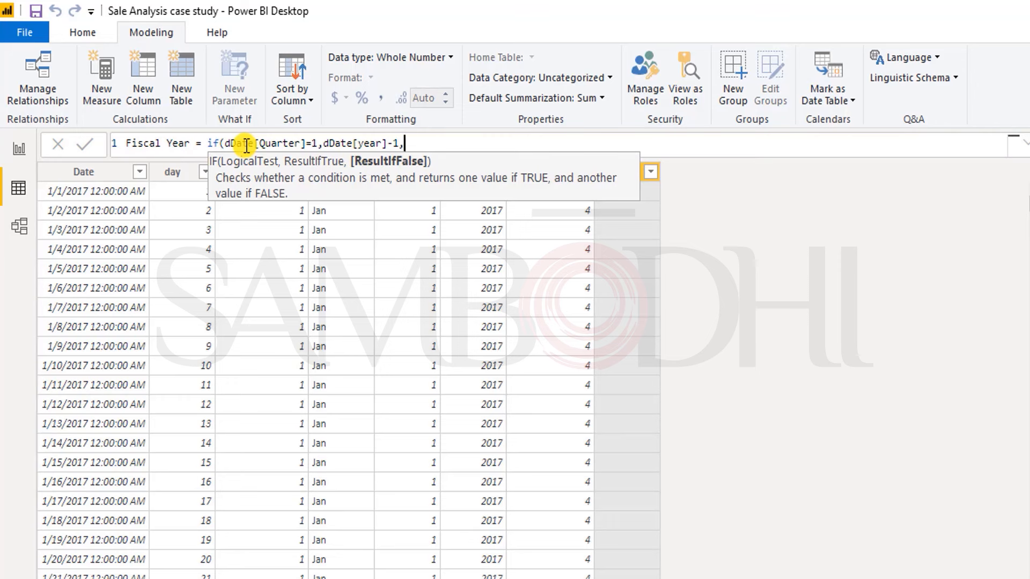
text(dd)
Step: Set the false result of the Fiscal Year IF to dDate[year] and commit the formula
key(Down)
key(Down)
key(Down)
key(Down)
key(Down)
key(Down)
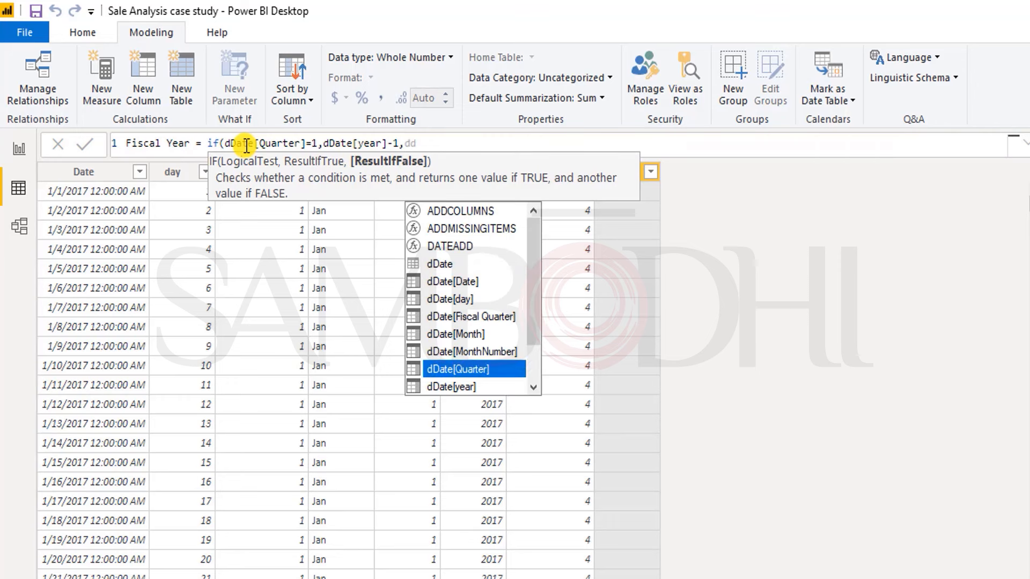
key(Down)
key(Tab)
text())
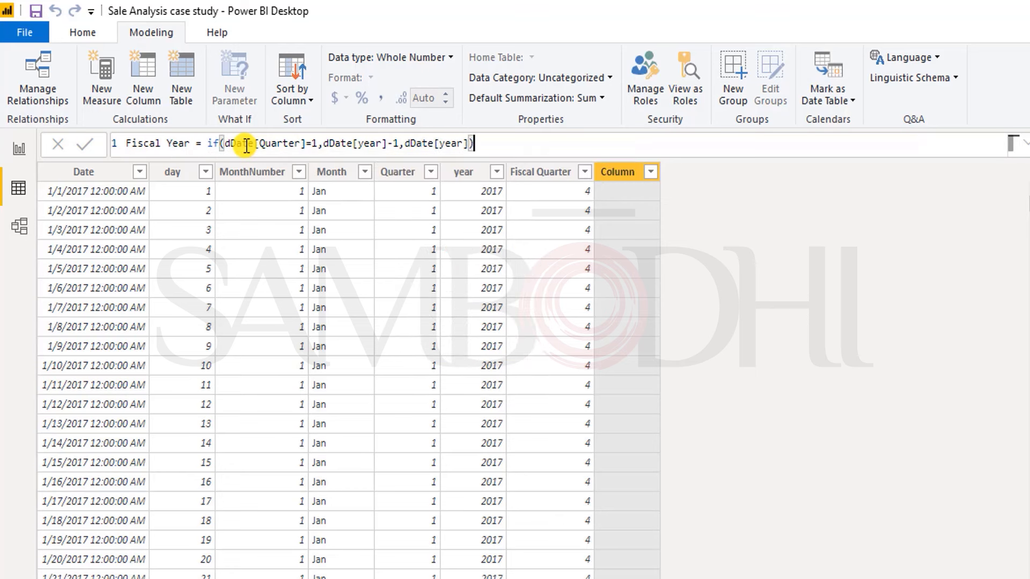
key(Return)
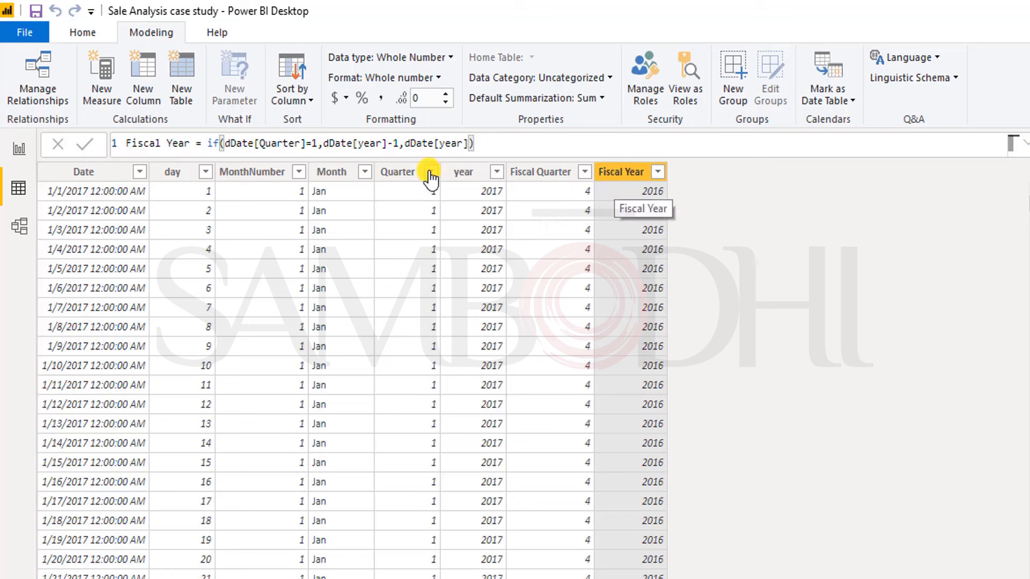
Step: Add a calculated column named Fiscal Period to the dDate table
click(143, 95)
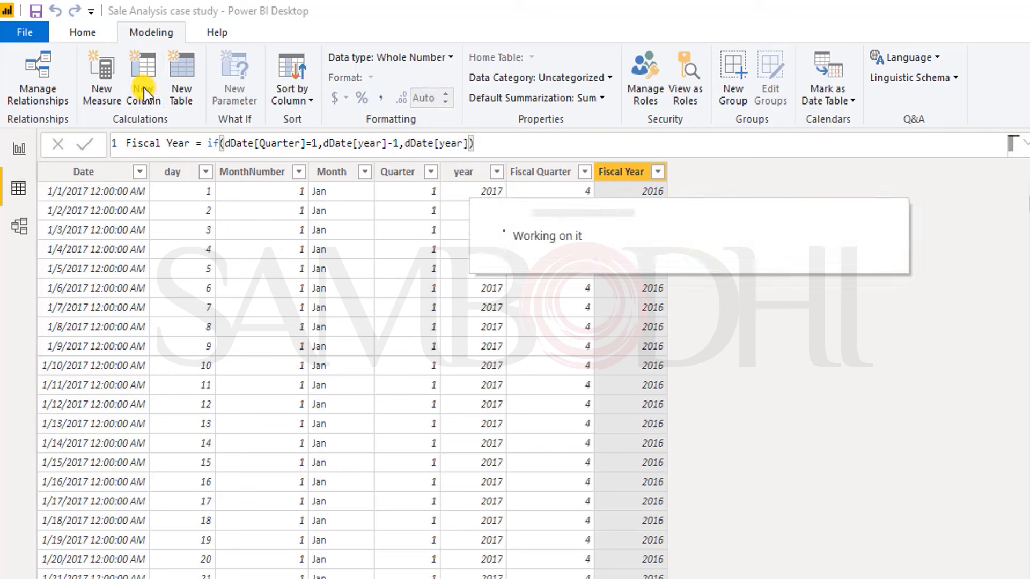
double_click(143, 143)
text(Fis)
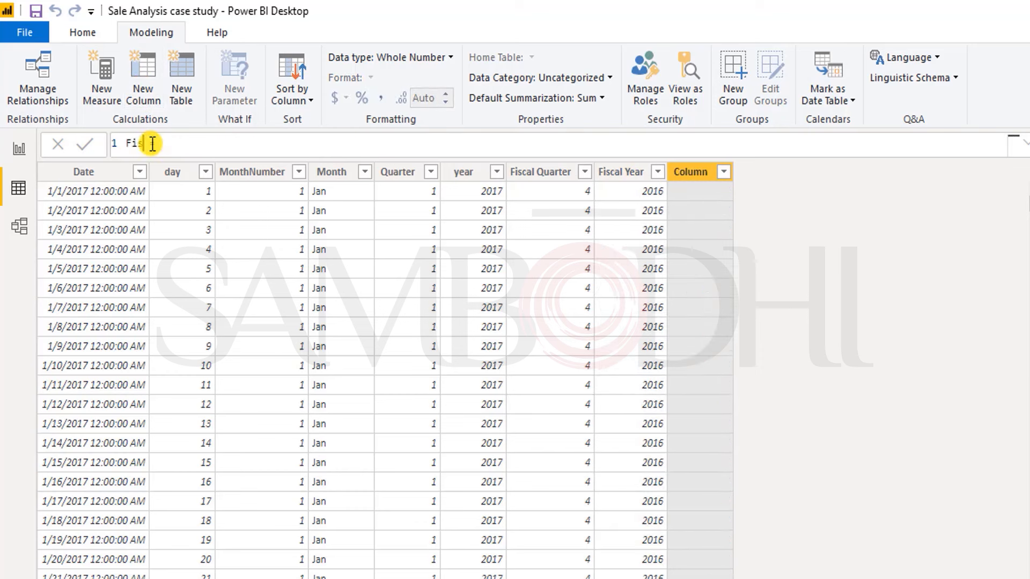
text(cal Period =)
key(End)
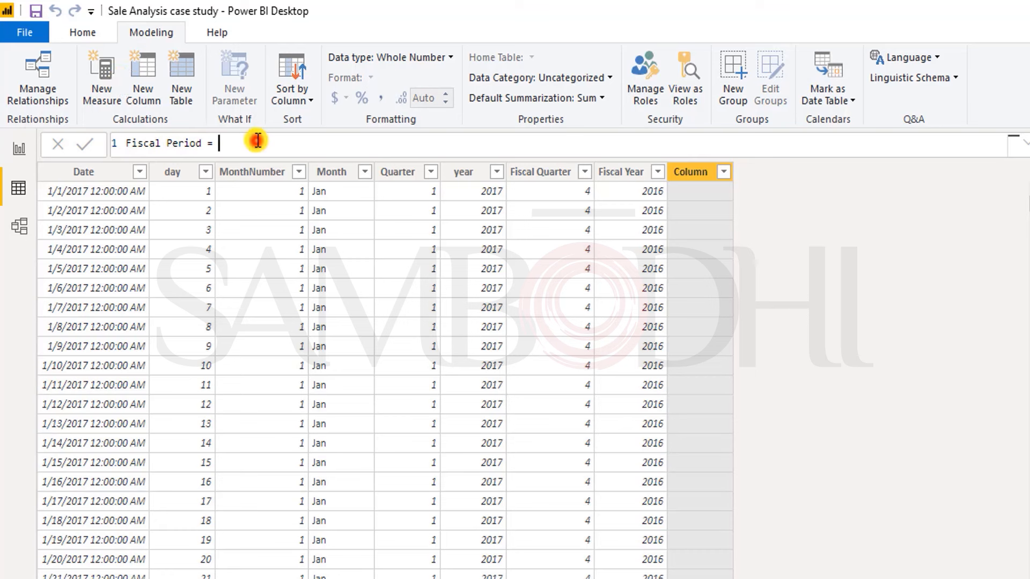
Step: Start the Fiscal Period expression by joining the text "Q" with dDate[Fiscal Quarter]
text("")
key(Left)
text(Q)
key(Right)
text(& d)
key(Down)
key(Down)
key(Down)
key(Down)
key(Down)
key(Down)
key(Down)
key(Up)
key(Up)
key(Up)
key(Up)
key(Tab)
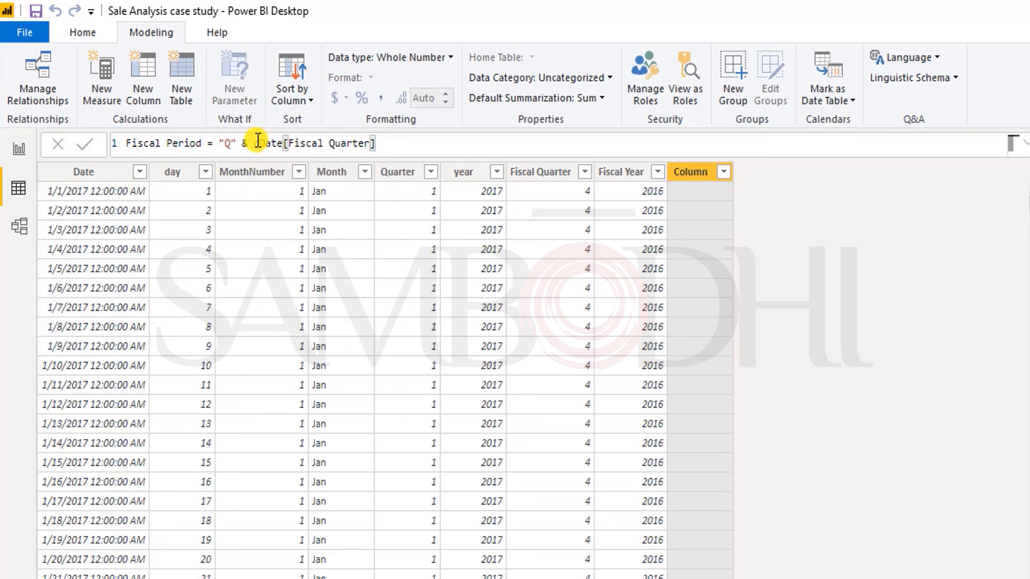
Step: Append & "-" & right(dDate[Fiscal Year],2) to the Fiscal Period formula and commit it
text(& "-" & right()
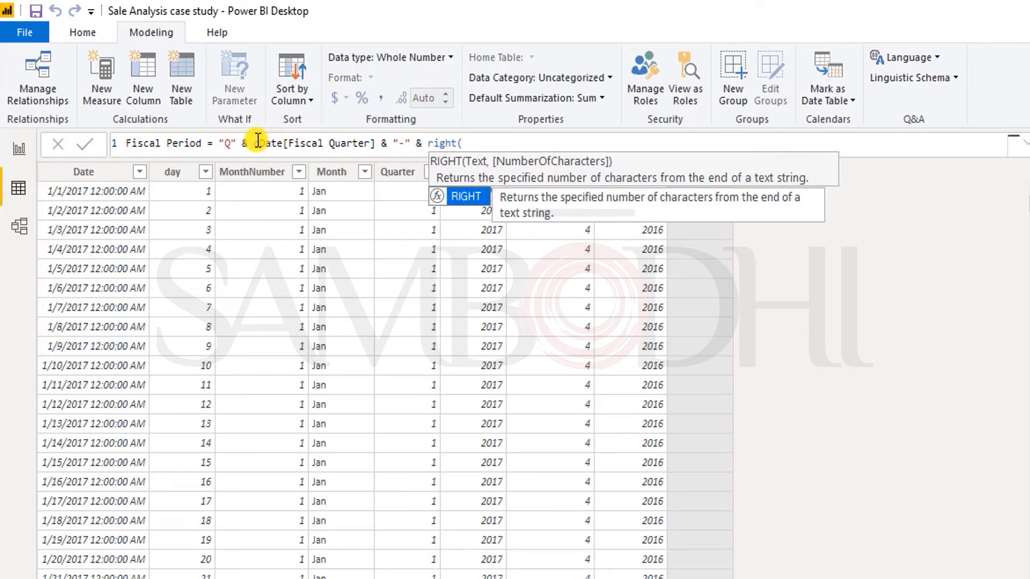
text(d)
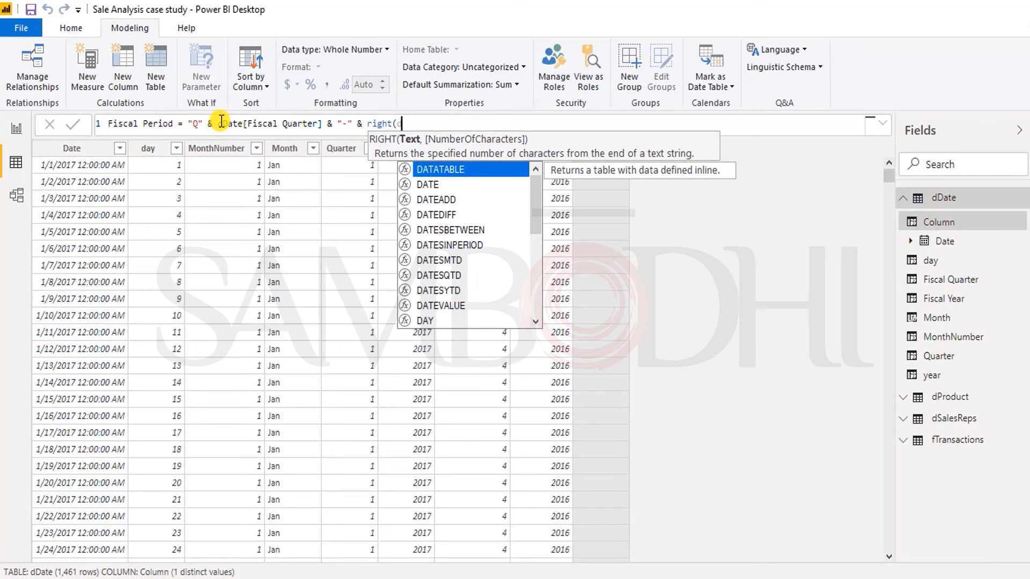
text(d)
key(Down)
key(Down)
key(Down)
key(Down)
key(Down)
key(Down)
key(Up)
key(Up)
key(Up)
key(Up)
key(Down)
key(Tab)
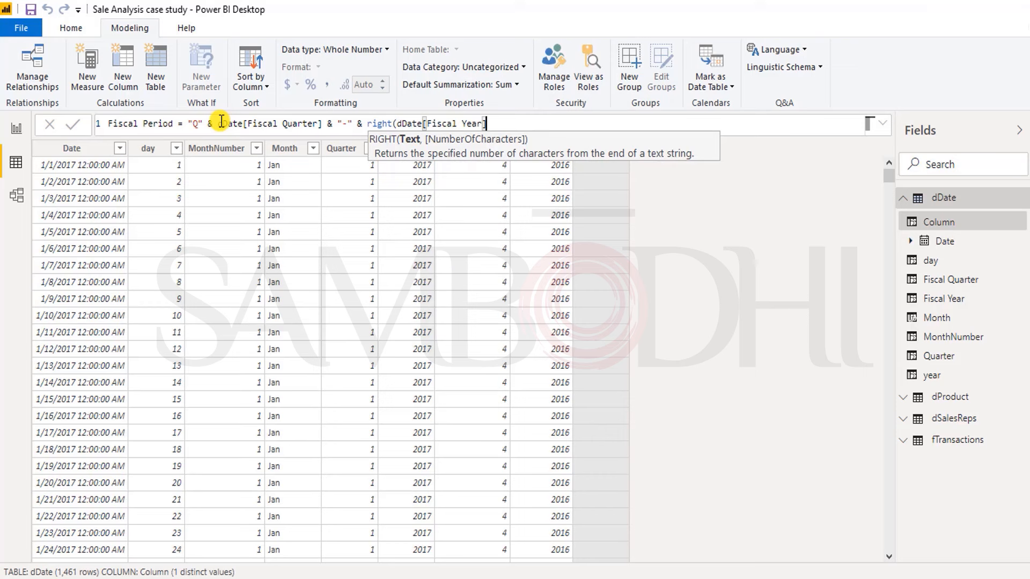
text(,2)
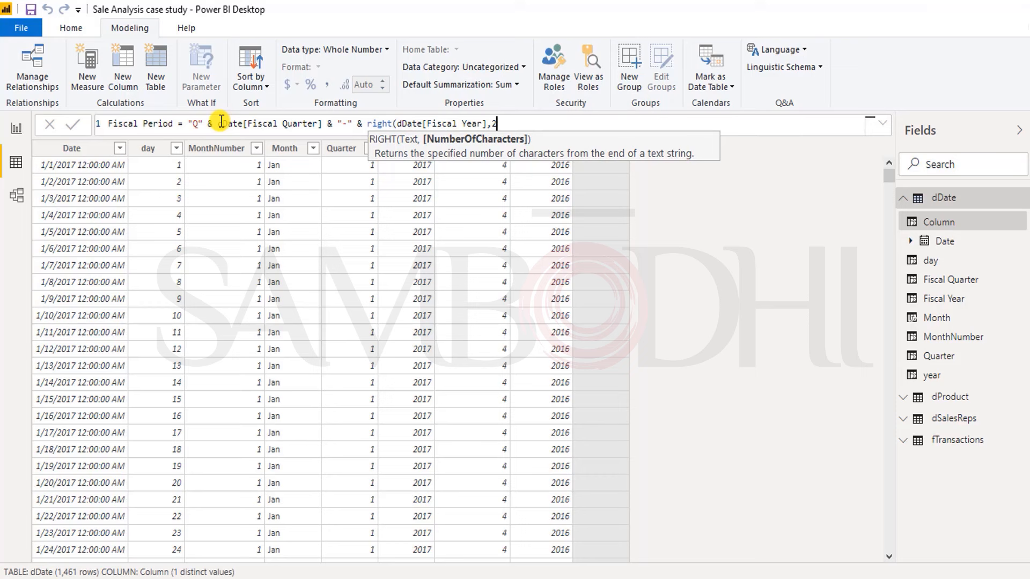
text())
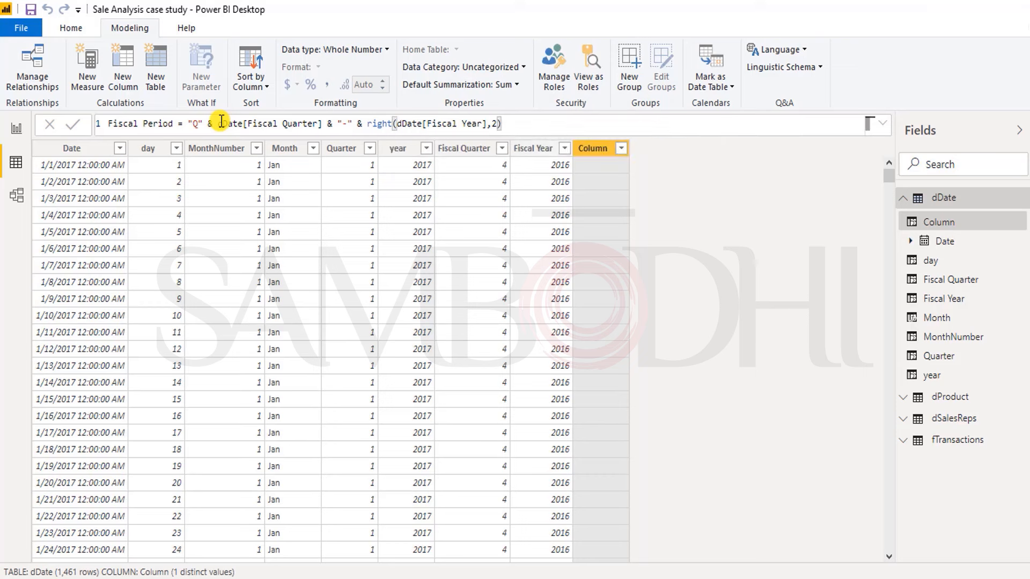
key(Return)
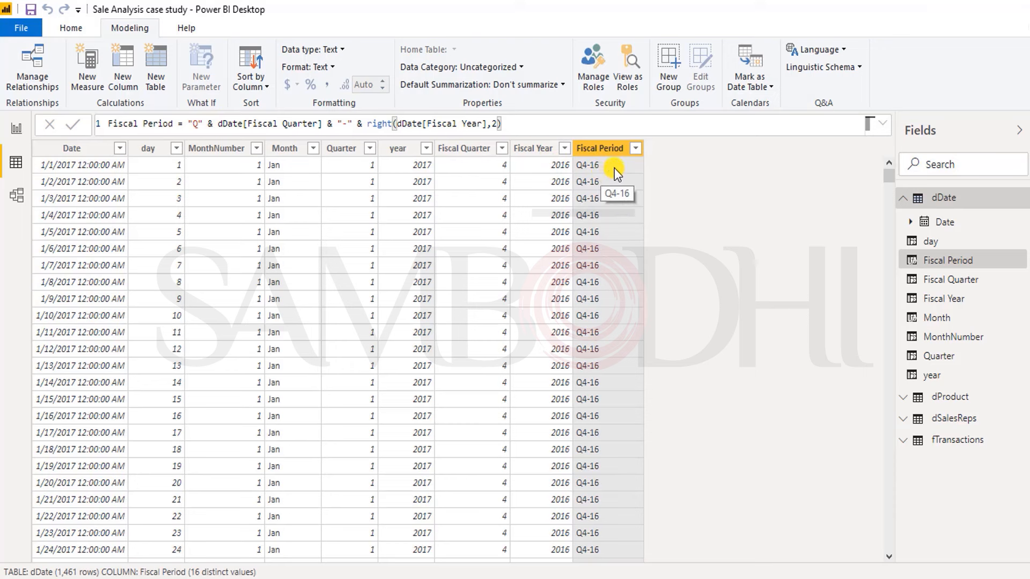
Step: Add a calculated column named Sort Fiscal Period to the dDate table
click(129, 55)
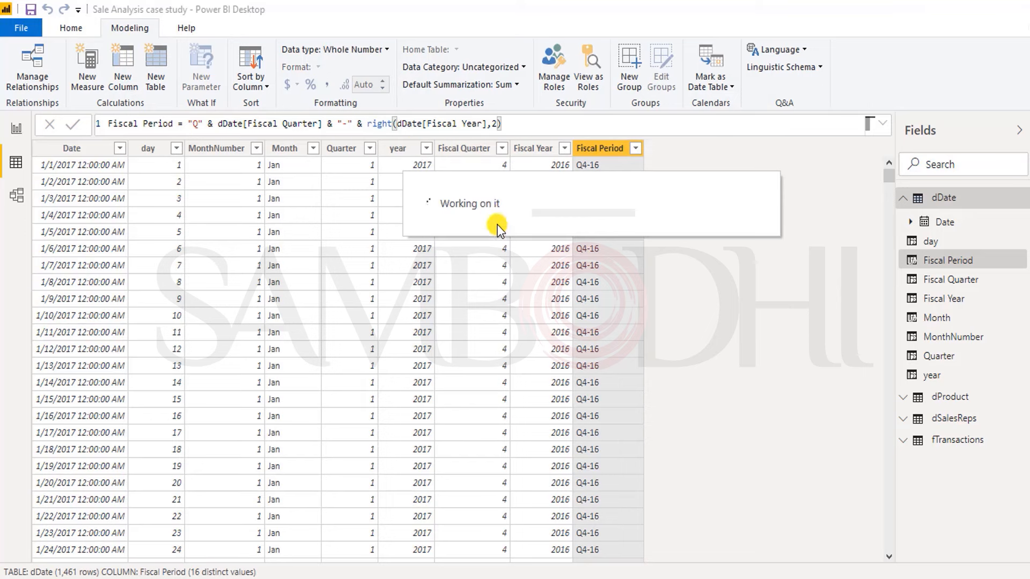
double_click(123, 123)
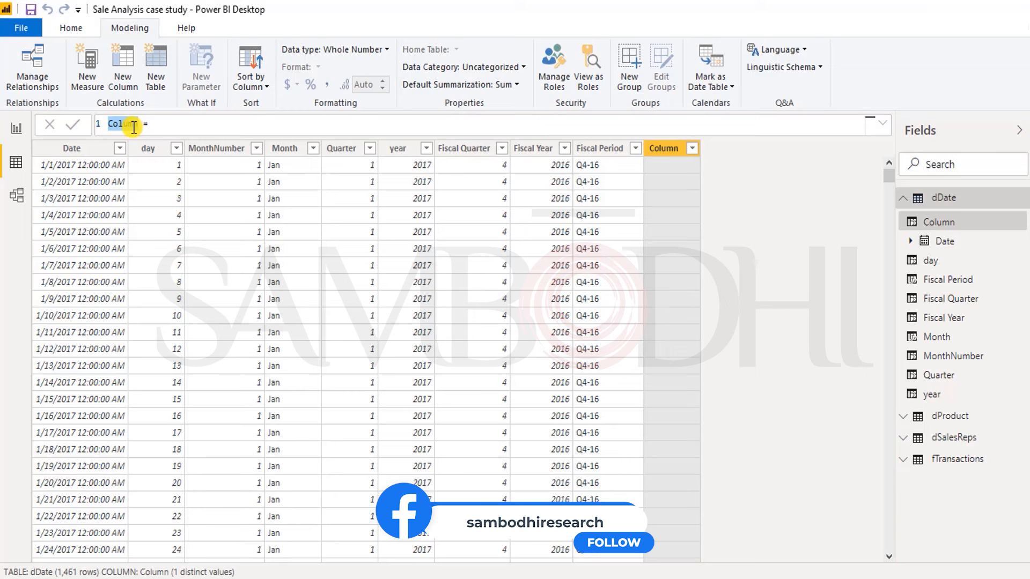
text(Sort Fiscal)
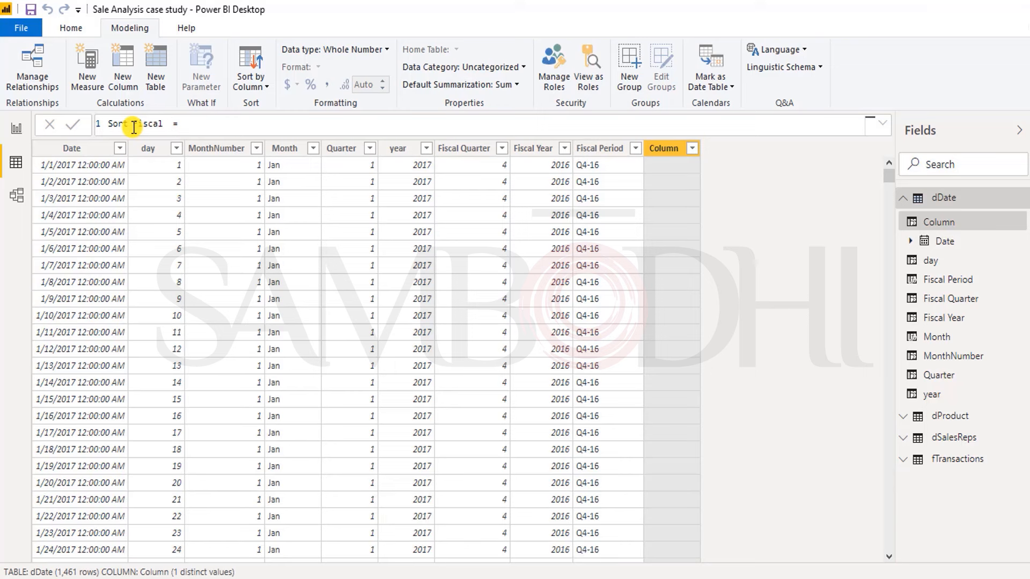
text( Period)
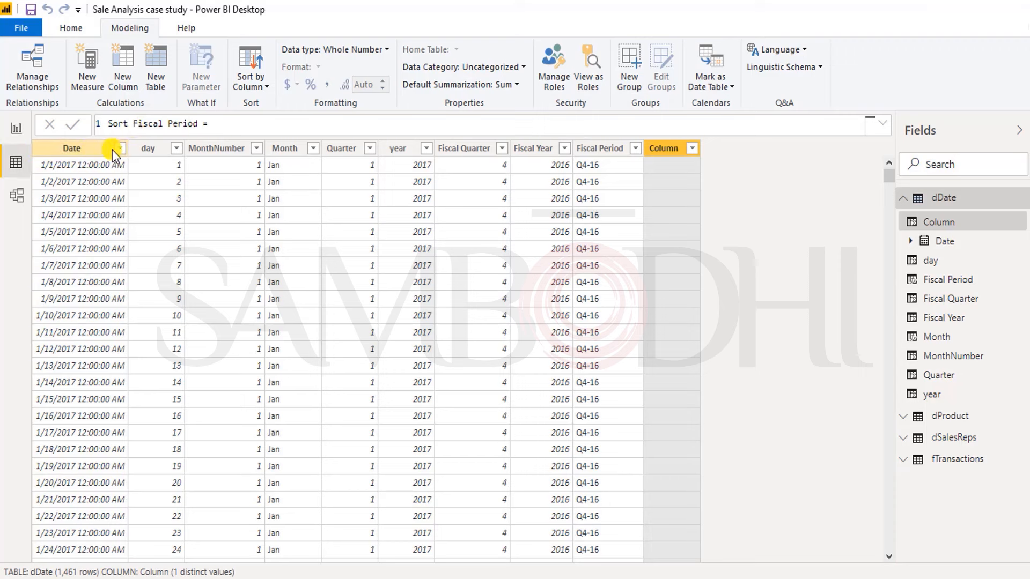
click(211, 120)
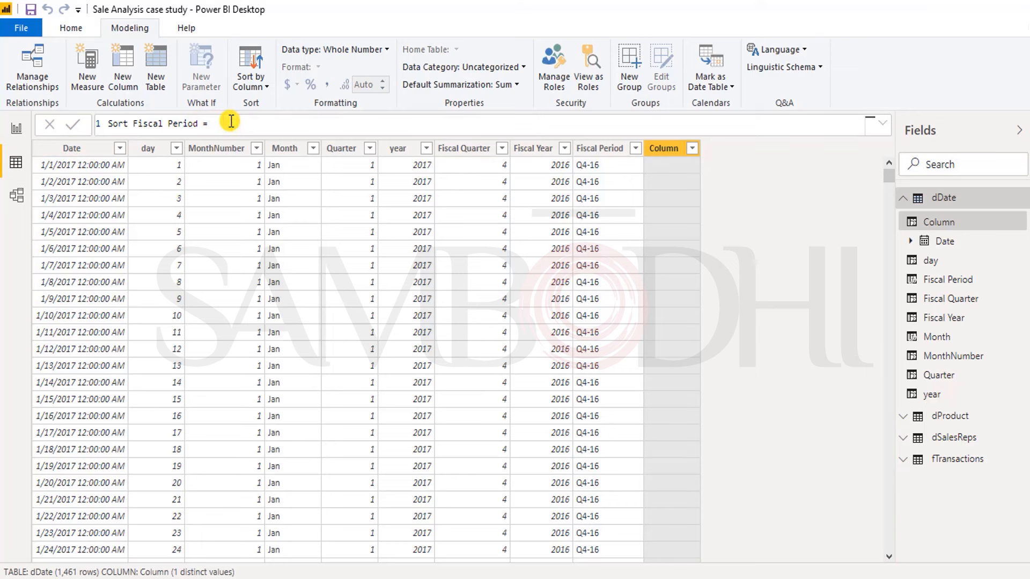
Step: Start the Sort Fiscal Period expression with dDate[Fiscal Year]*10 followed by a plus sign
text(dd)
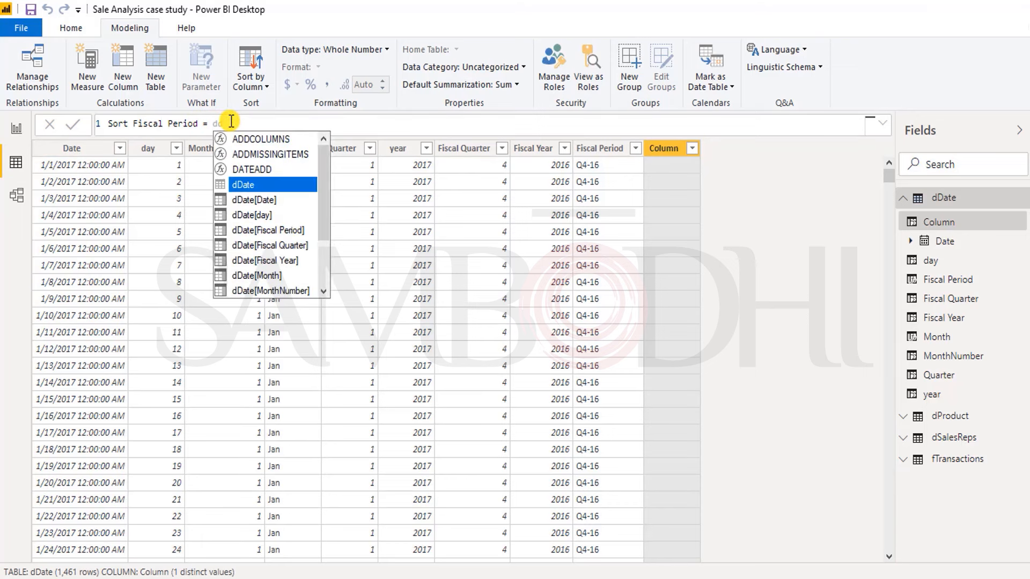
key(Down)
key(Down)
key(Down)
key(Down)
key(Down)
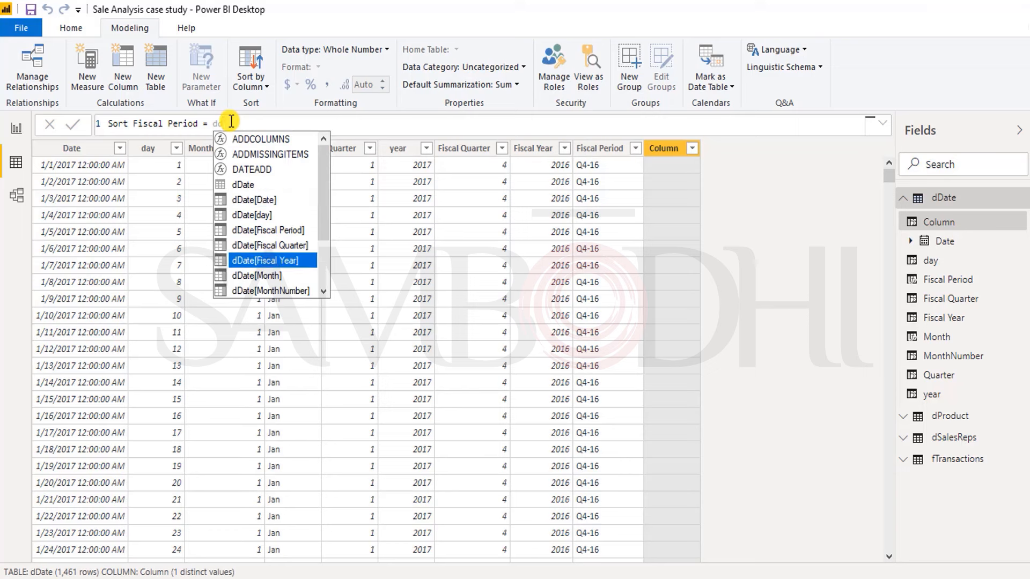
key(Tab)
text(*10 +)
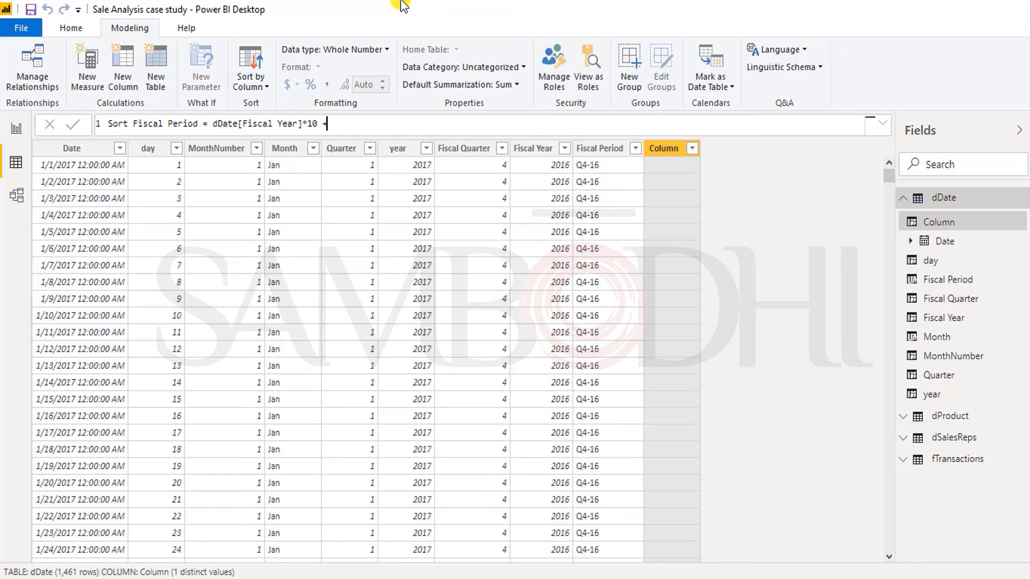
text(dd)
Step: Add dDate[Quarter] as the second term of the Sort Fiscal Period formula and commit it
key(Down)
key(Down)
key(Down)
key(Down)
key(Down)
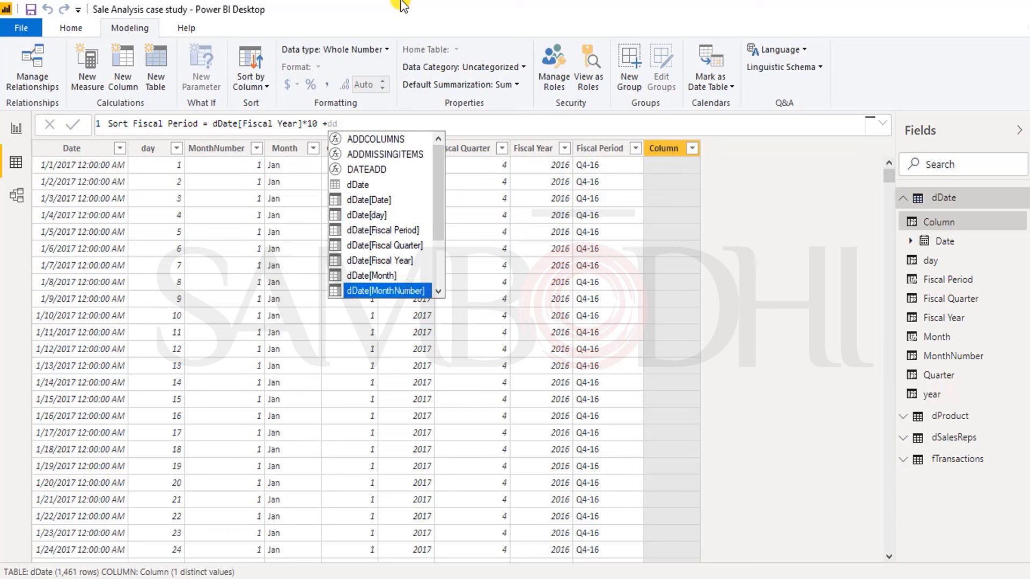
key(Down)
key(Tab)
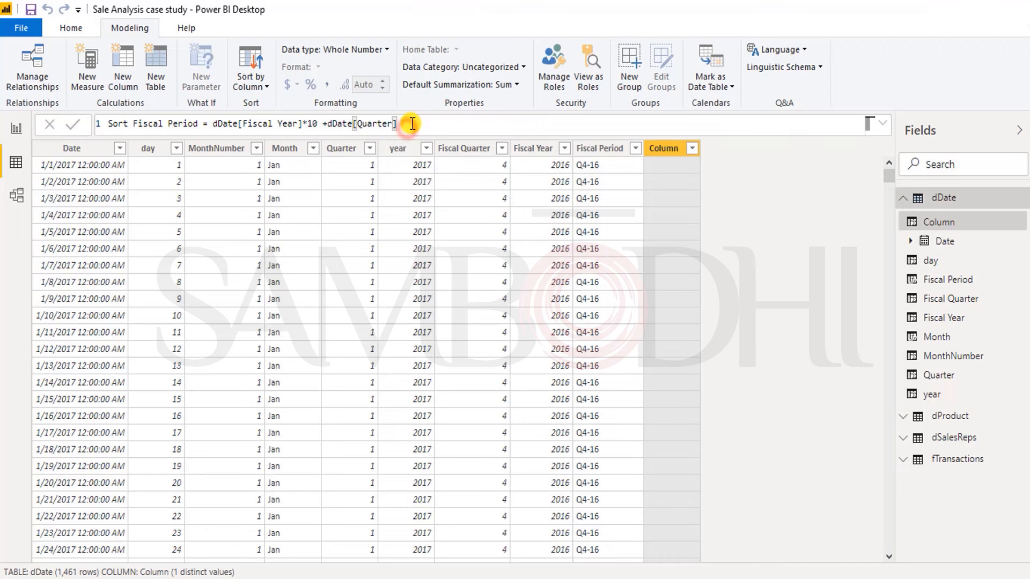
key(Return)
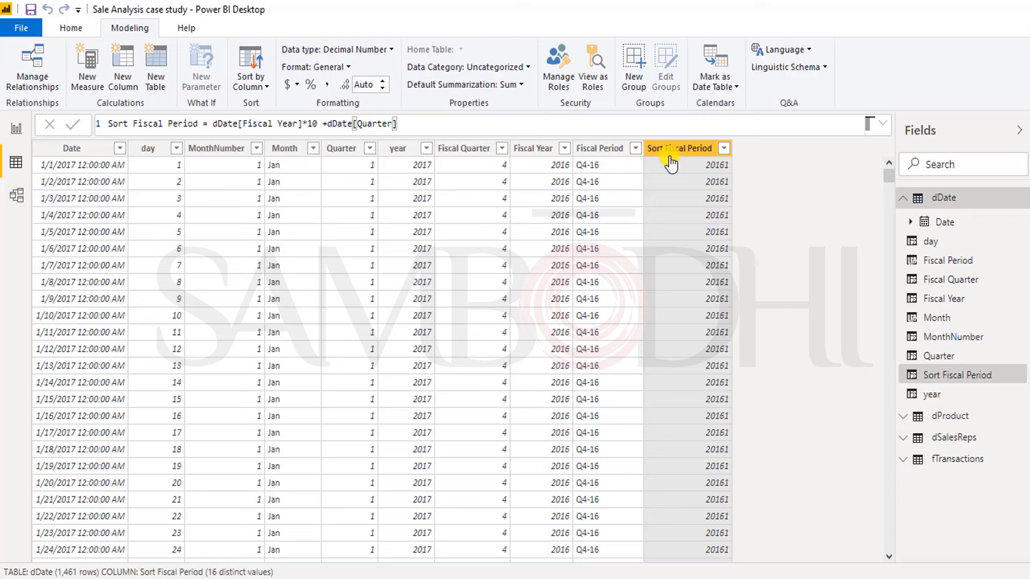
Step: Sort the Fiscal Period column by Sort Fiscal Period and select the Sort Fiscal Period column
click(613, 148)
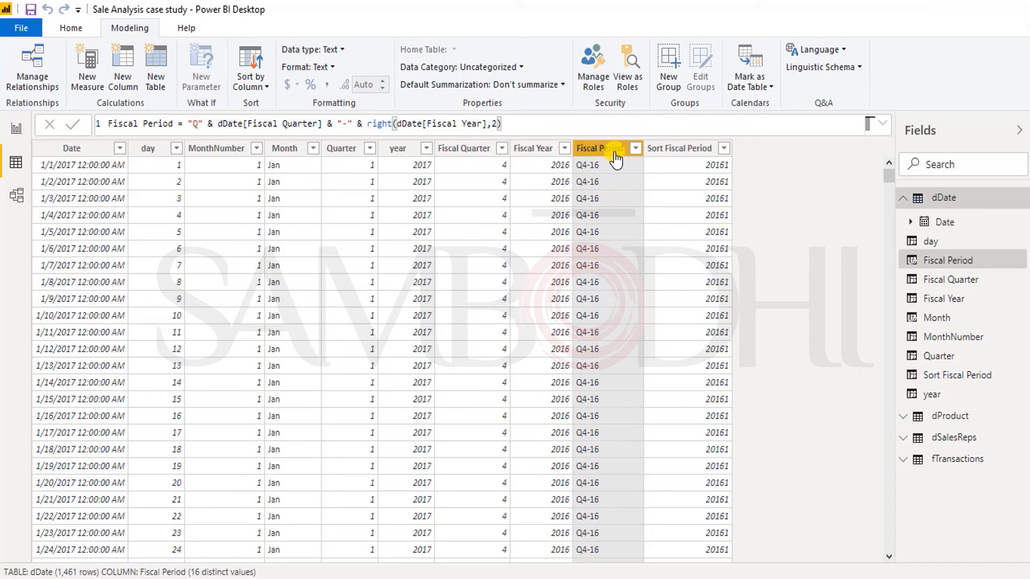
click(246, 86)
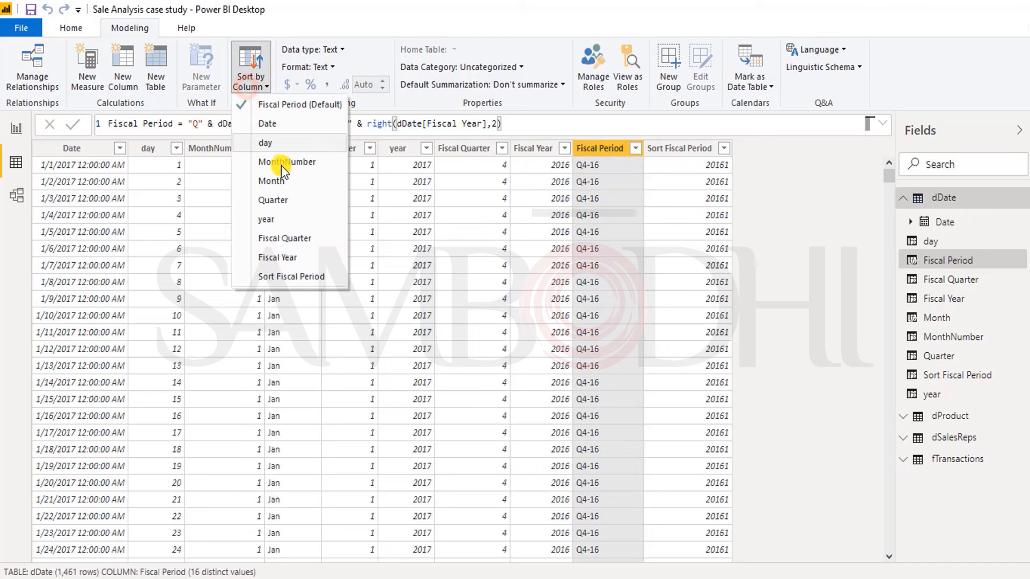
click(291, 276)
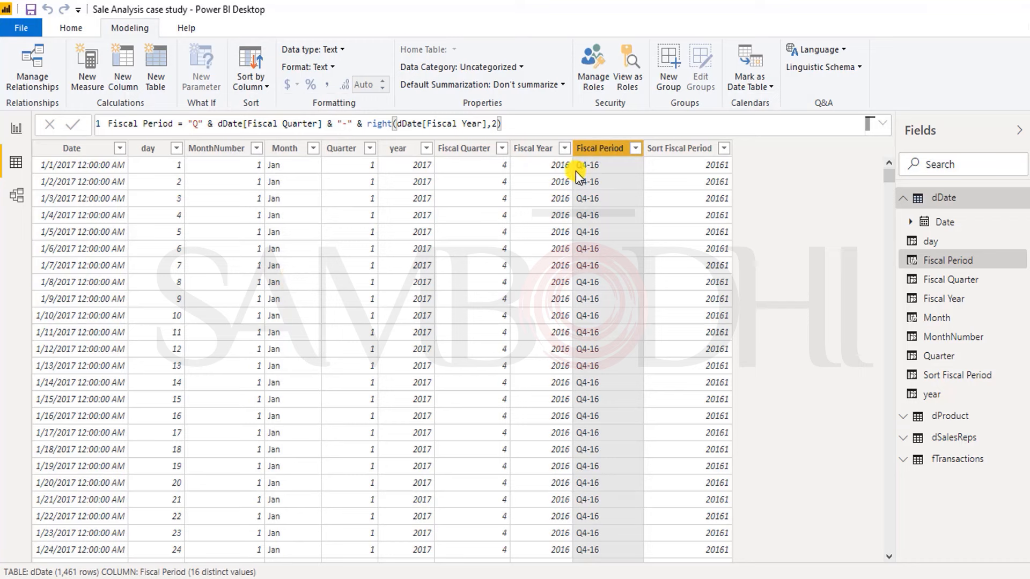
click(664, 153)
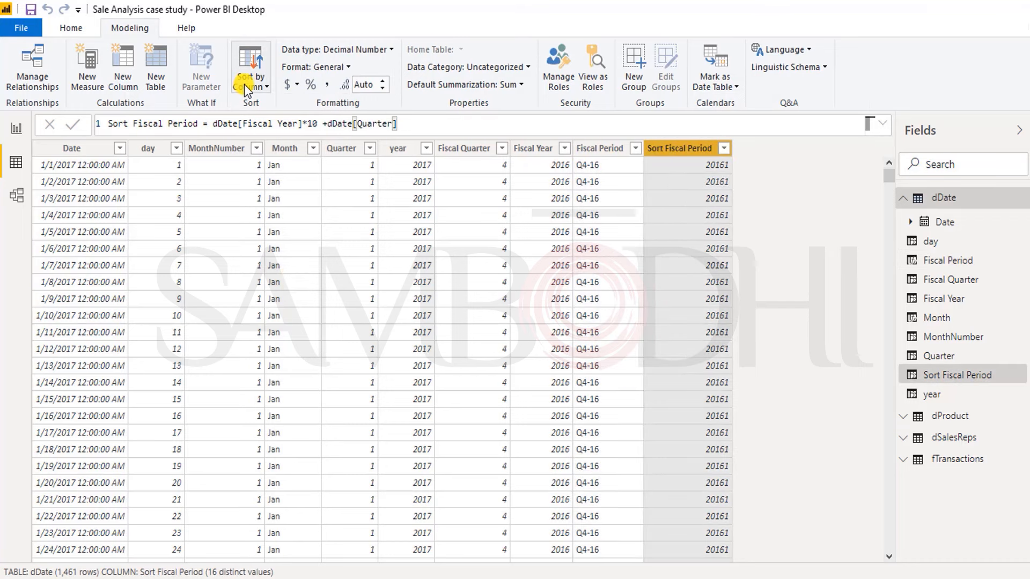
Step: Add a calculated column named Month & Year to the dDate table
click(122, 63)
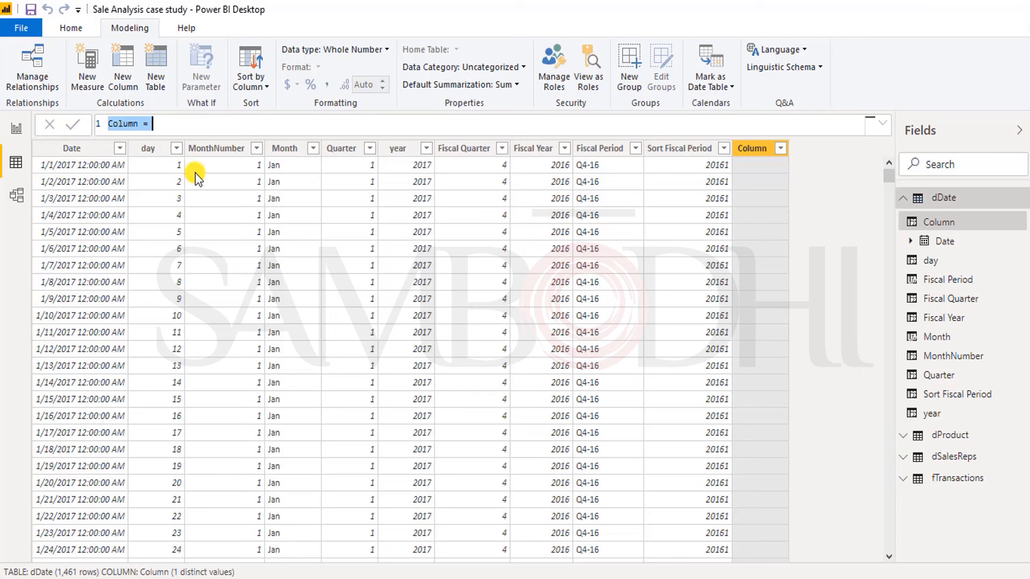
double_click(126, 124)
text(Month)
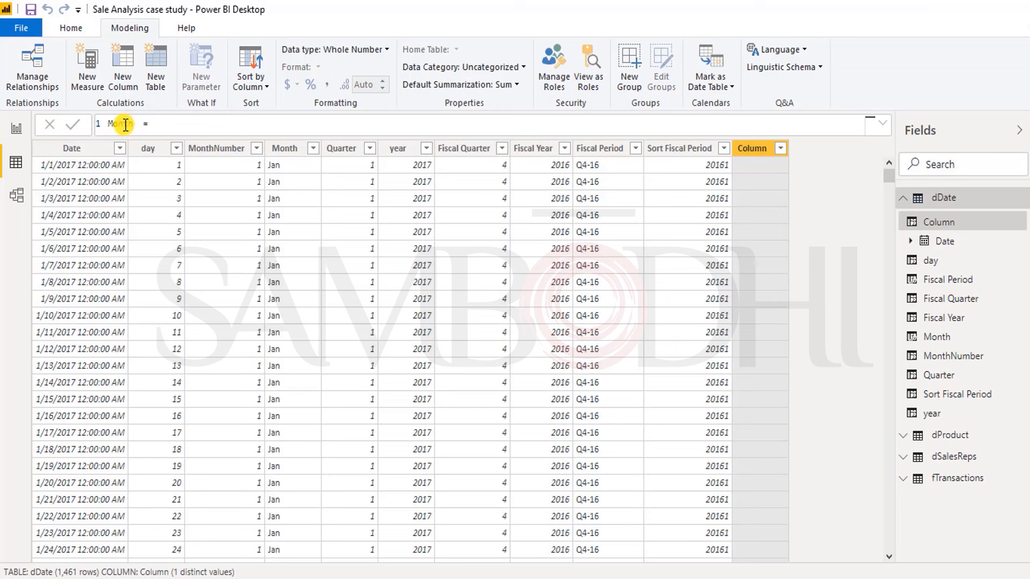
text( Year )
text(&)
click(234, 121)
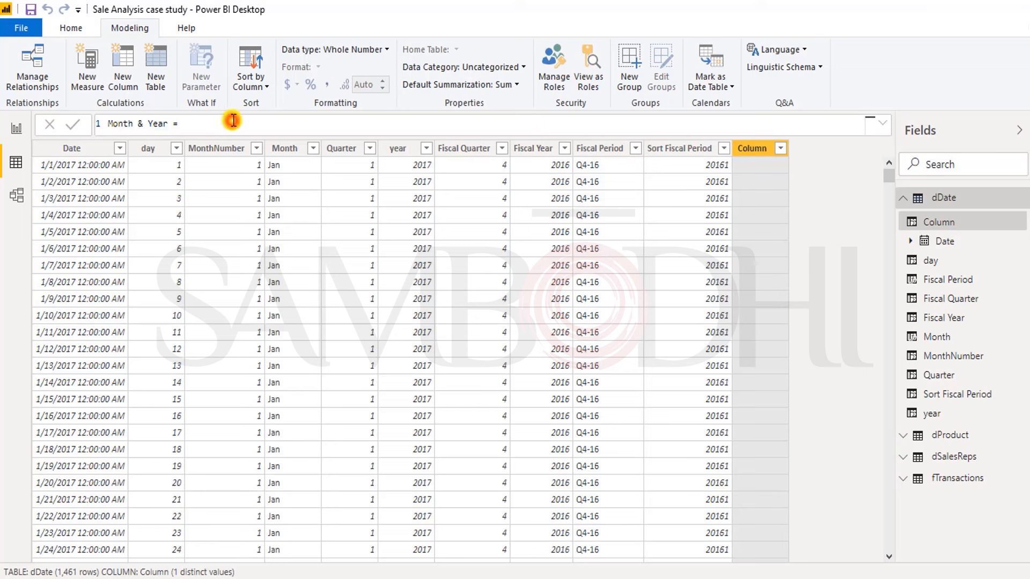
Step: Start the Month & Year expression with dDate[Month] followed by the & operator
text(dd)
key(Down)
key(Down)
key(Down)
key(Down)
key(Down)
key(Down)
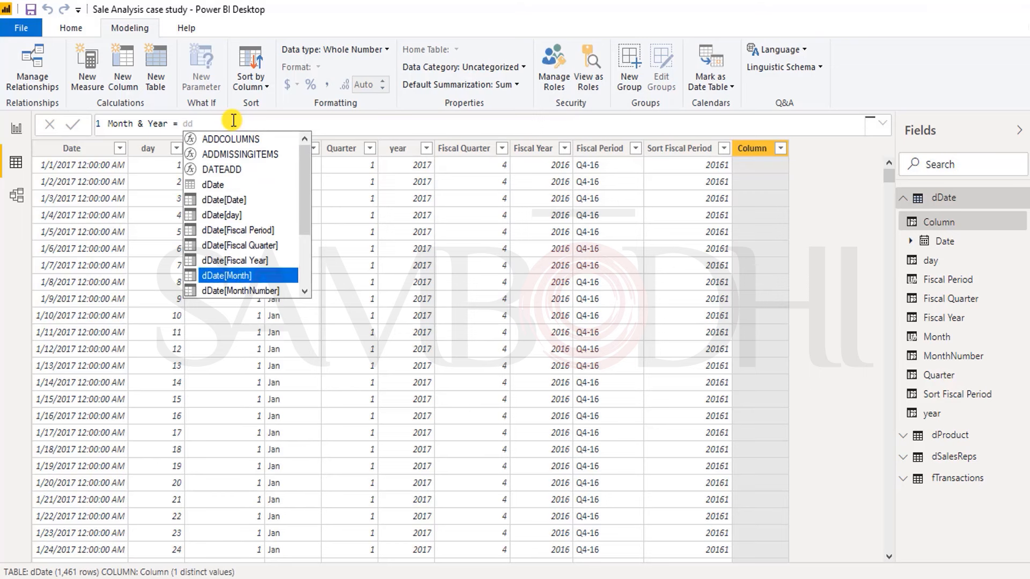
key(Tab)
text(&)
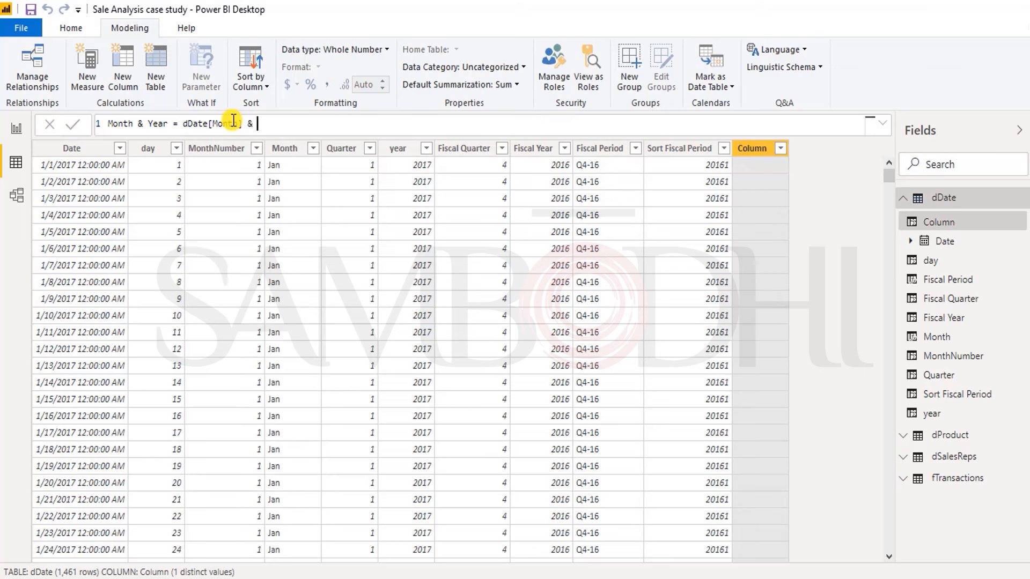
Step: Remove the dDate[Month] reference in front of the & in the Month & Year formula
click(233, 120)
key(shift+Left)
key(shift+Left)
key(shift+Left)
key(shift+Left)
key(End)
click(233, 120)
key(shift+Left)
key(shift+Left)
key(shift+Left)
key(shift+Left)
key(Right)
key(Right)
key(BackSpace)
key(BackSpace)
key(BackSpace)
key(BackSpace)
key(BackSpace)
key(BackSpace)
key(BackSpace)
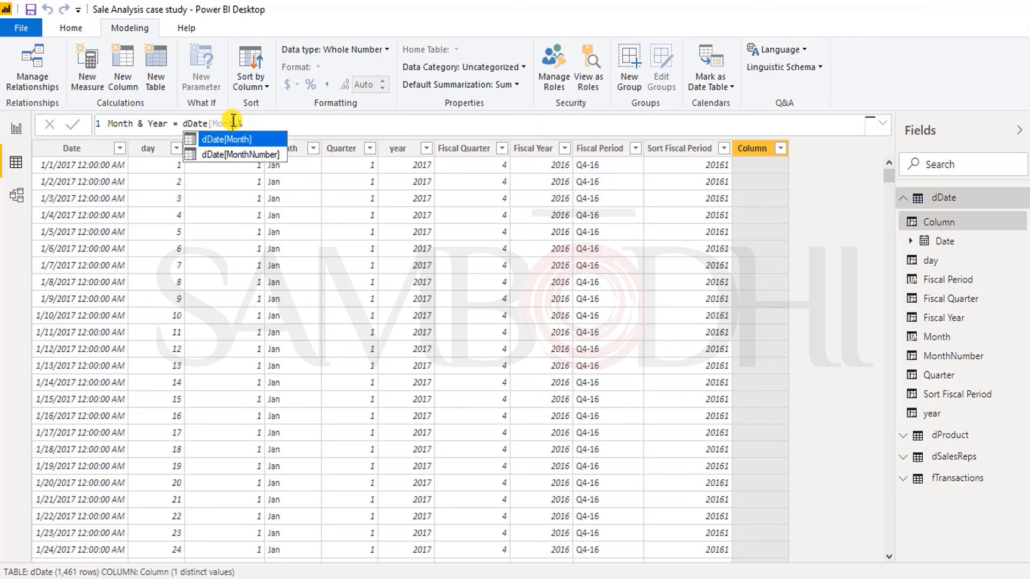
key(Right)
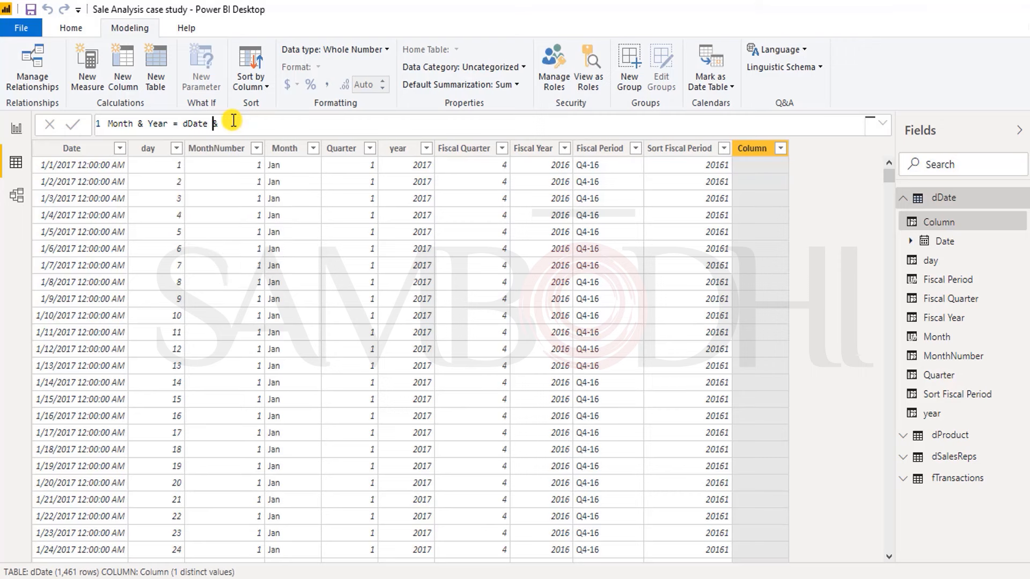
key(BackSpace)
key(BackSpace)
key(BackSpace)
key(BackSpace)
key(BackSpace)
Step: Insert dDate[Month] again in front of the & in the Month & Year formula
text(d)
key(Down)
key(Down)
key(Down)
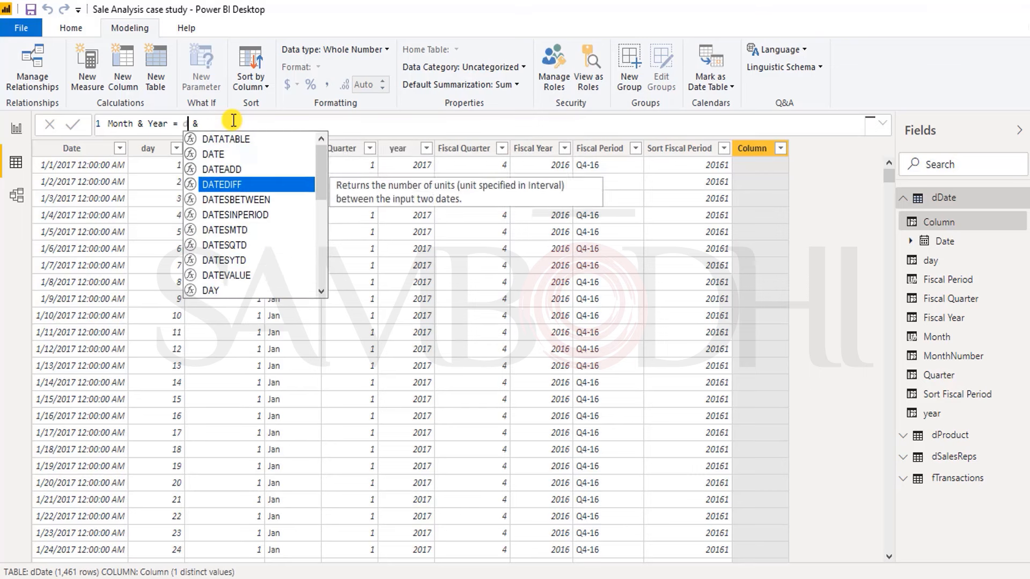
text(d)
key(Down)
key(Down)
key(Down)
key(Down)
key(Down)
key(Down)
key(Down)
key(Up)
key(Tab)
Step: Append the text "-" and another & operator after dDate[Month] & in the Month & Year formula
key(End)
text(&)
key(Left)
key(Left)
text(")
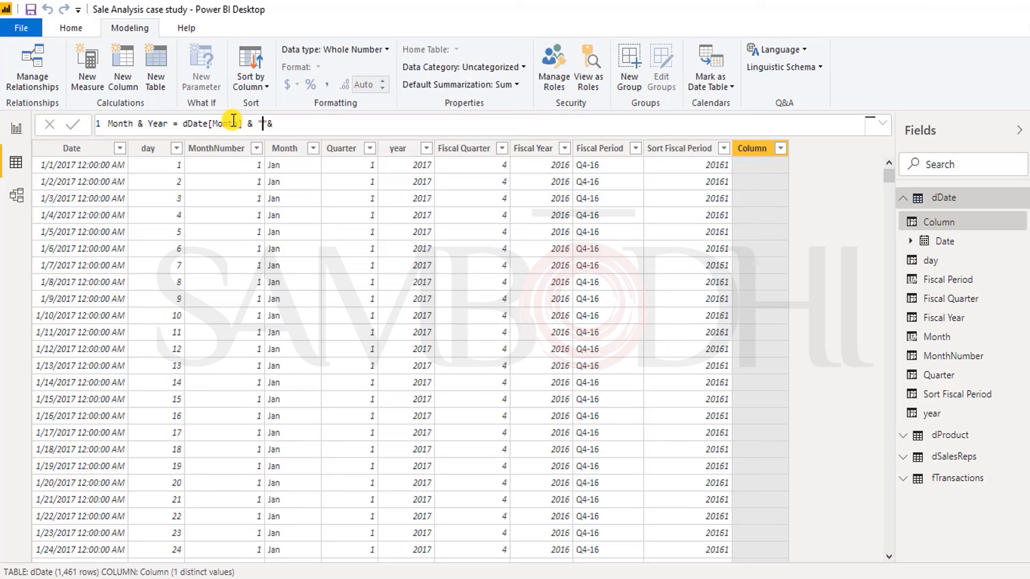
text(-" & dd)
Step: Append dDate[year] to the end of the Month & Year formula and commit it
key(Down)
key(Down)
key(Down)
key(Down)
key(Down)
key(Down)
key(Down)
key(Down)
key(Down)
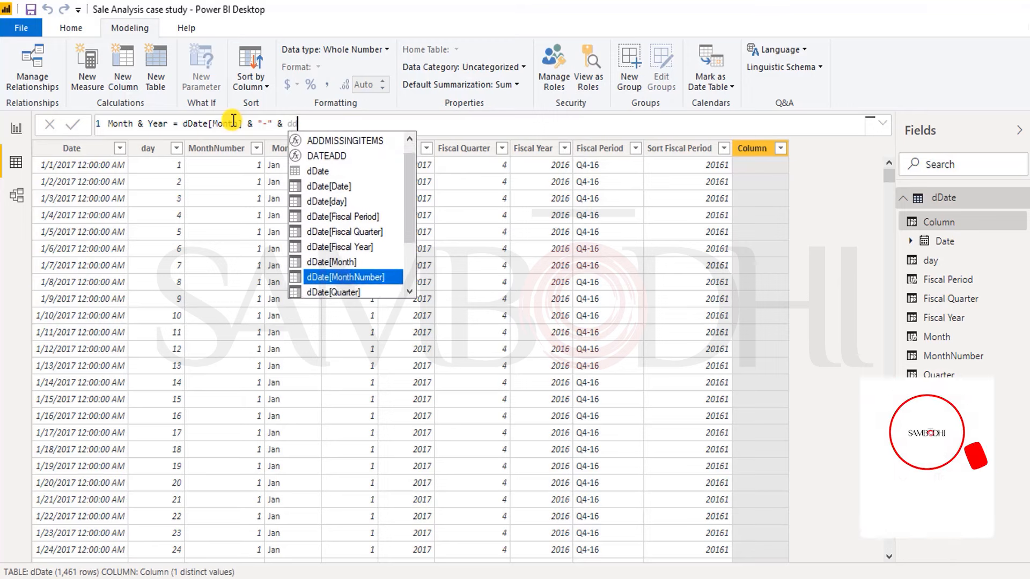
key(Up)
key(Up)
key(Up)
key(Up)
key(Up)
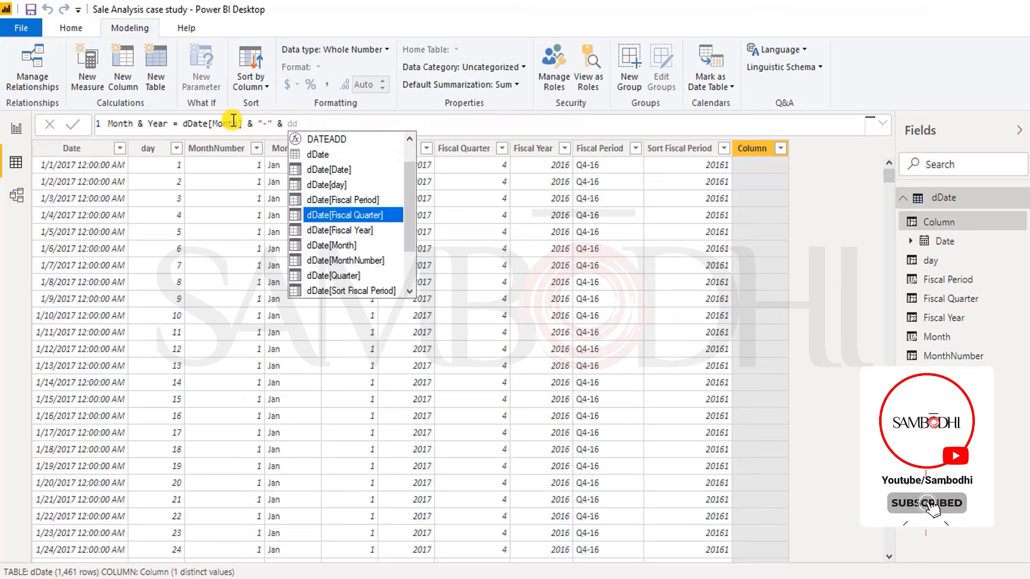
key(Down)
key(Down)
key(Down)
key(Up)
key(Up)
key(Up)
key(Down)
key(Down)
key(Down)
key(Down)
key(Down)
key(Down)
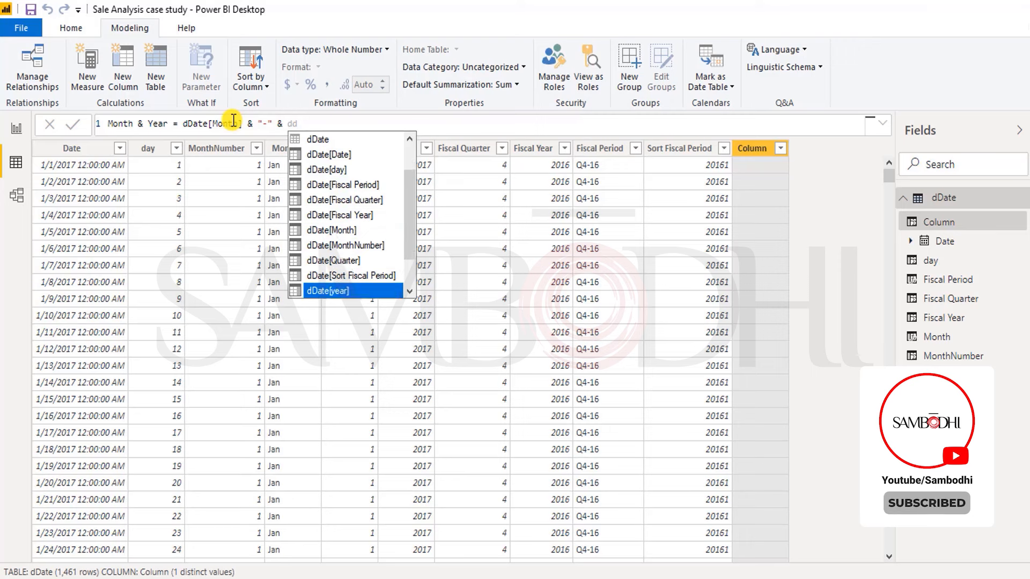
key(Tab)
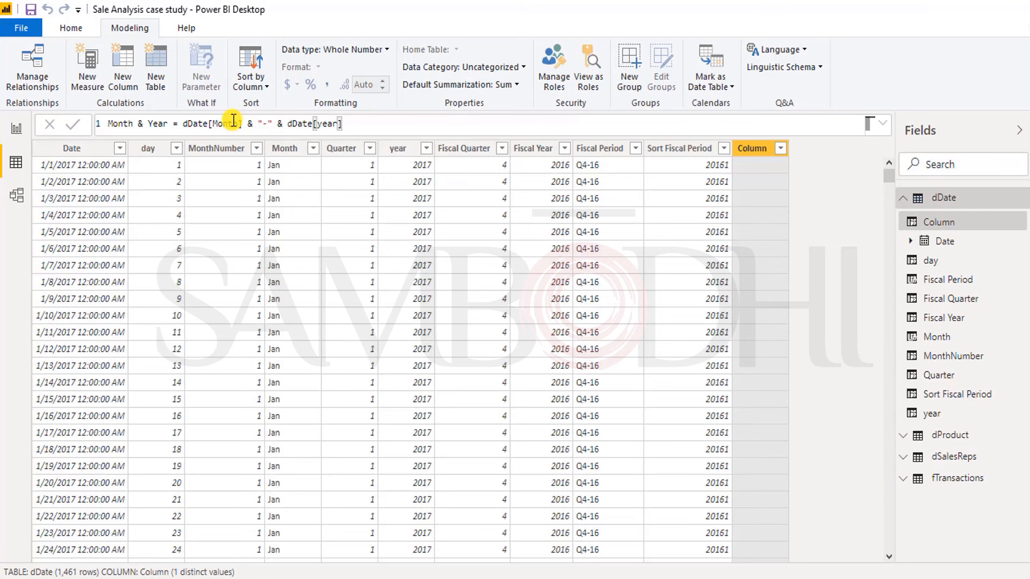
key(Return)
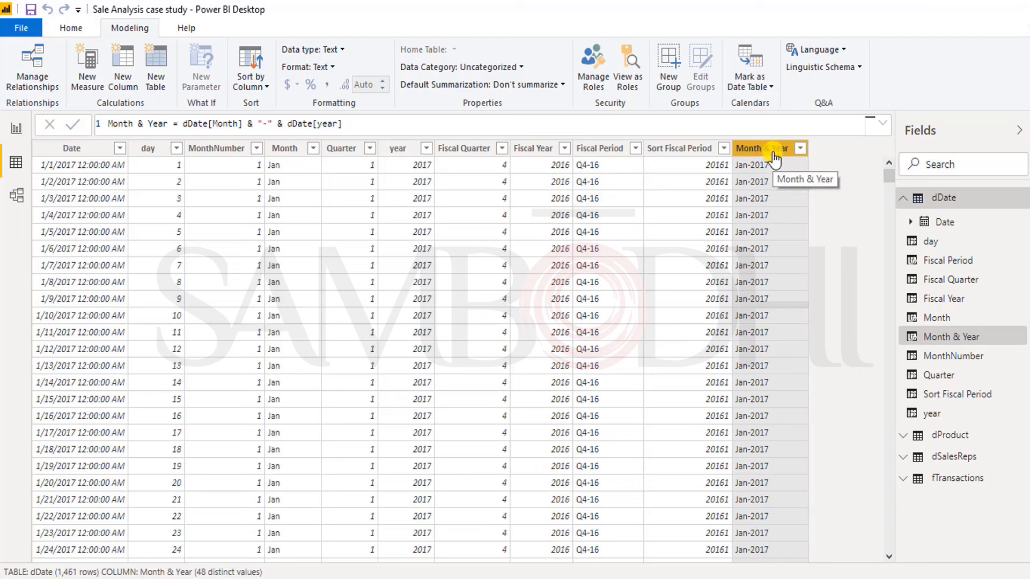
Step: Add a calculated column named sort month & year to the dDate table
click(123, 71)
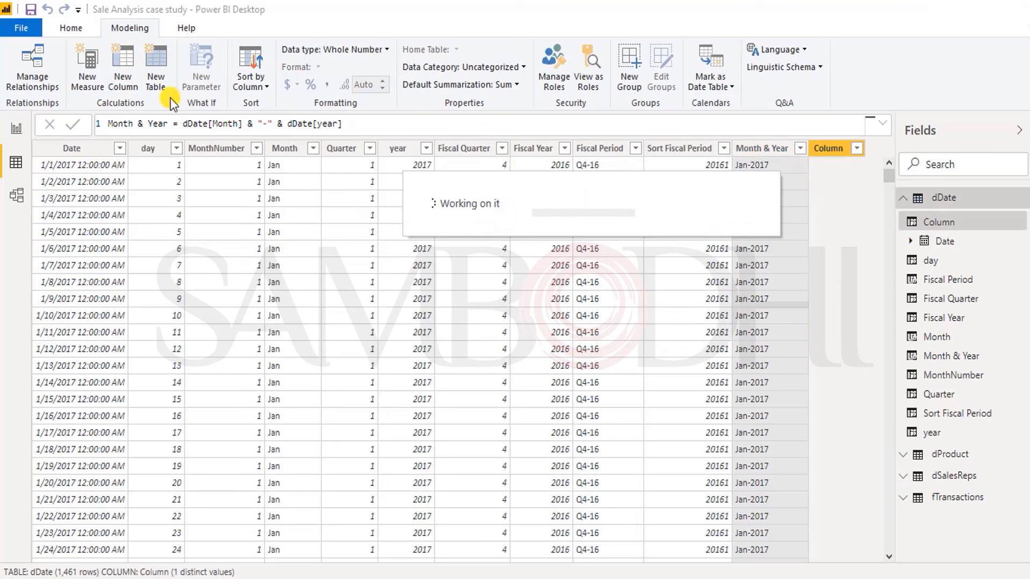
double_click(130, 124)
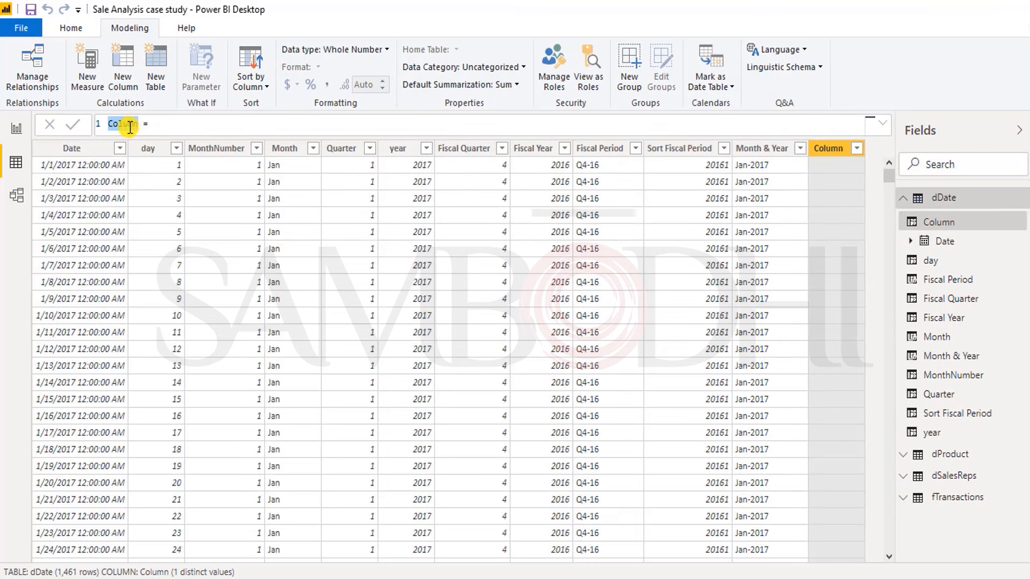
text(sort month & ye)
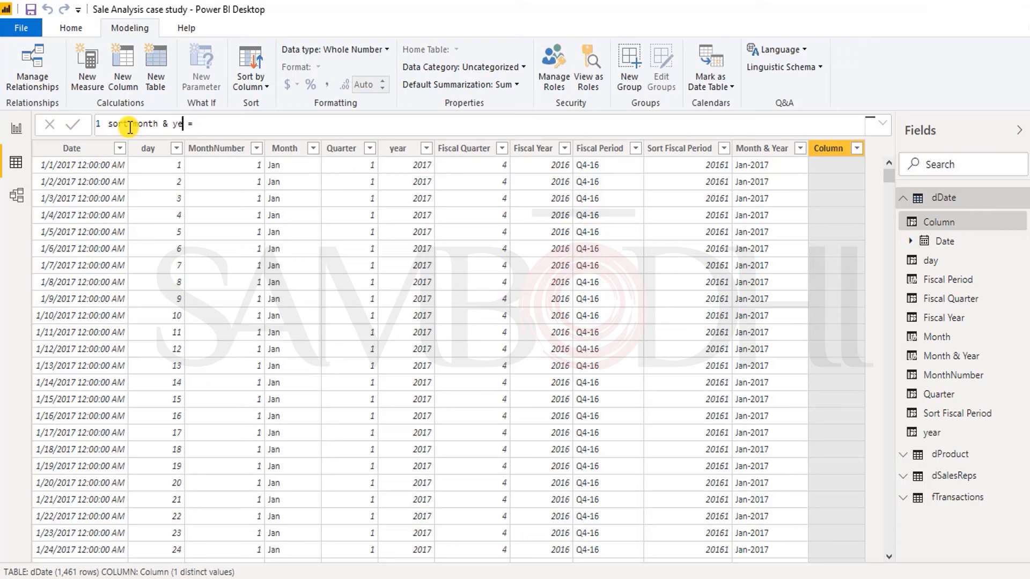
text(ar = )
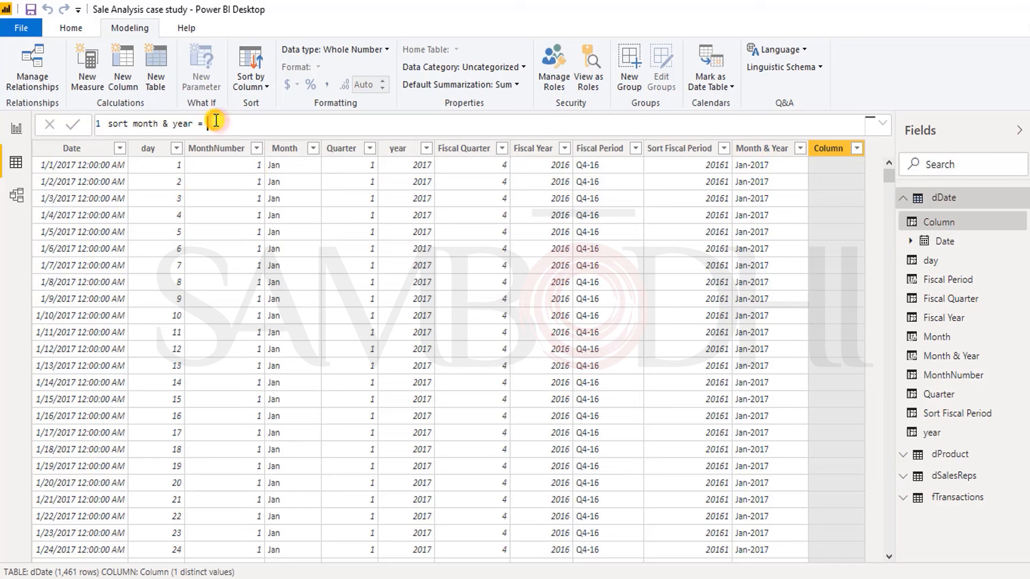
text(y)
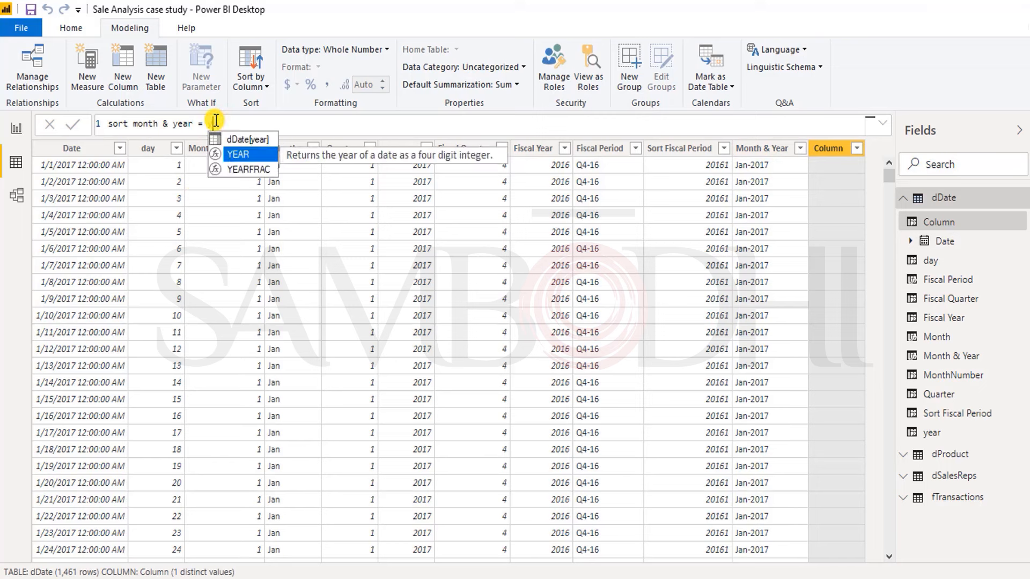
Step: Enter dDate[MonthNumber]*100 as the start of the sort month & year formula
key(BackSpace)
text(dd)
key(Down)
key(Down)
key(Down)
key(Up)
key(Down)
key(Down)
key(Down)
key(Down)
key(Down)
key(Down)
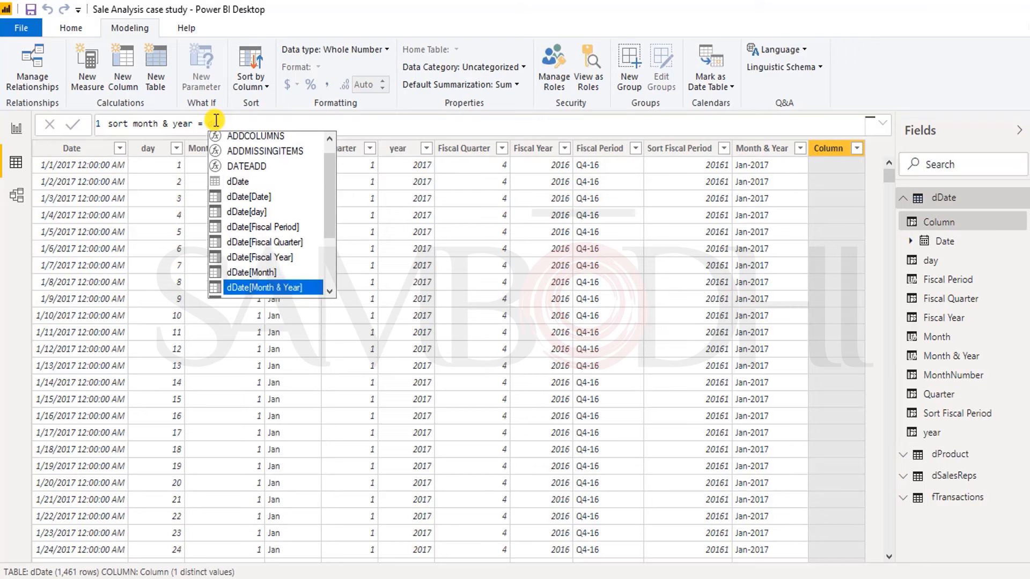
key(Tab)
text(*100)
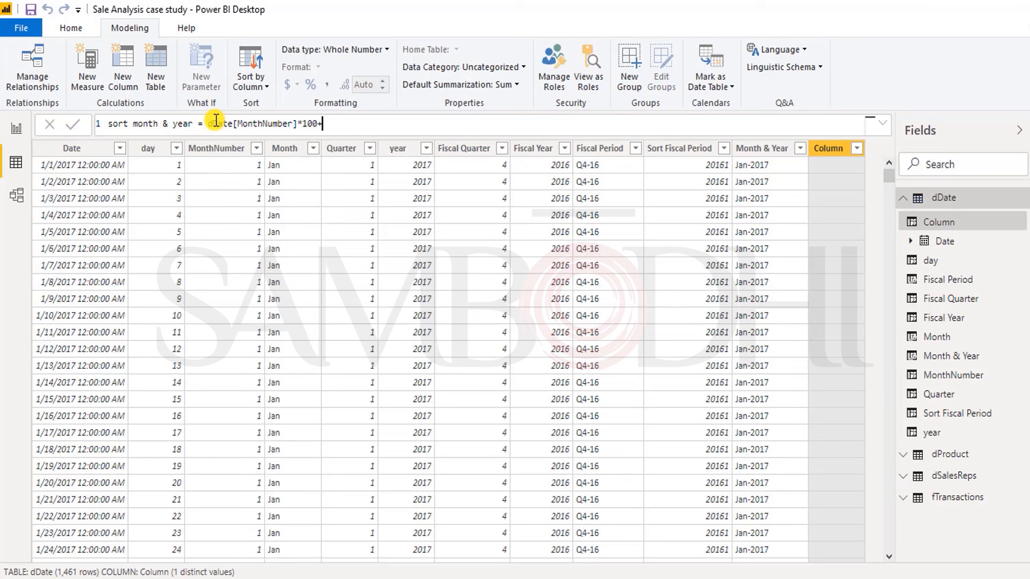
text(+d)
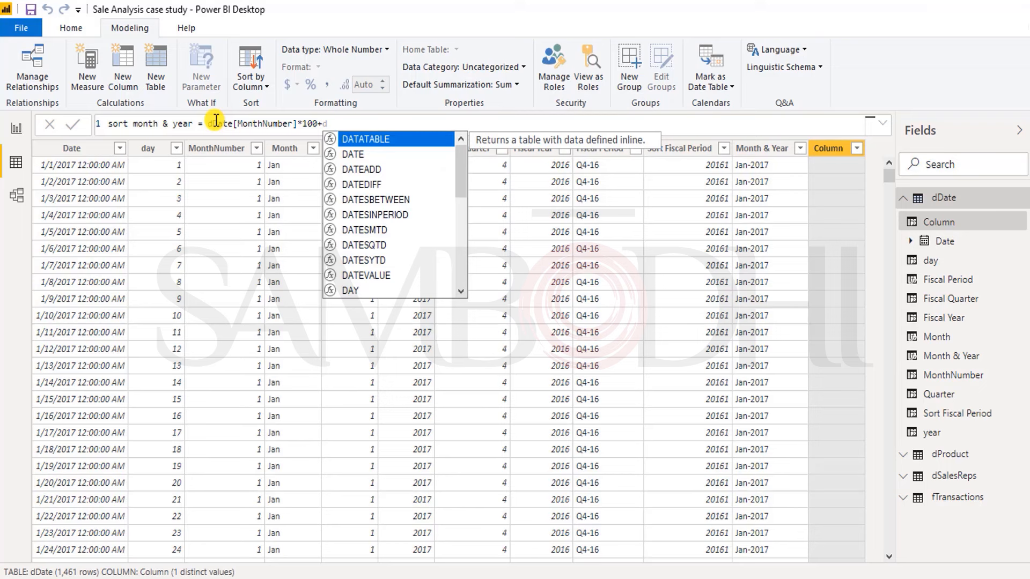
text(d)
Step: Try to complete the sort month & year formula by appending +dDate[Month] and committing it
key(Down)
key(Down)
key(Down)
key(Down)
key(Down)
key(Down)
key(Tab)
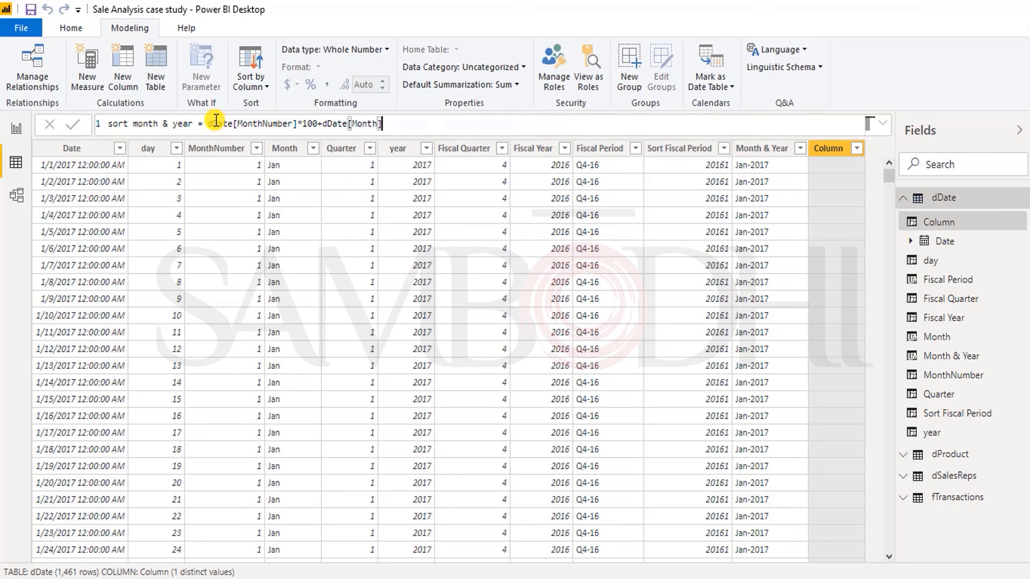
key(Return)
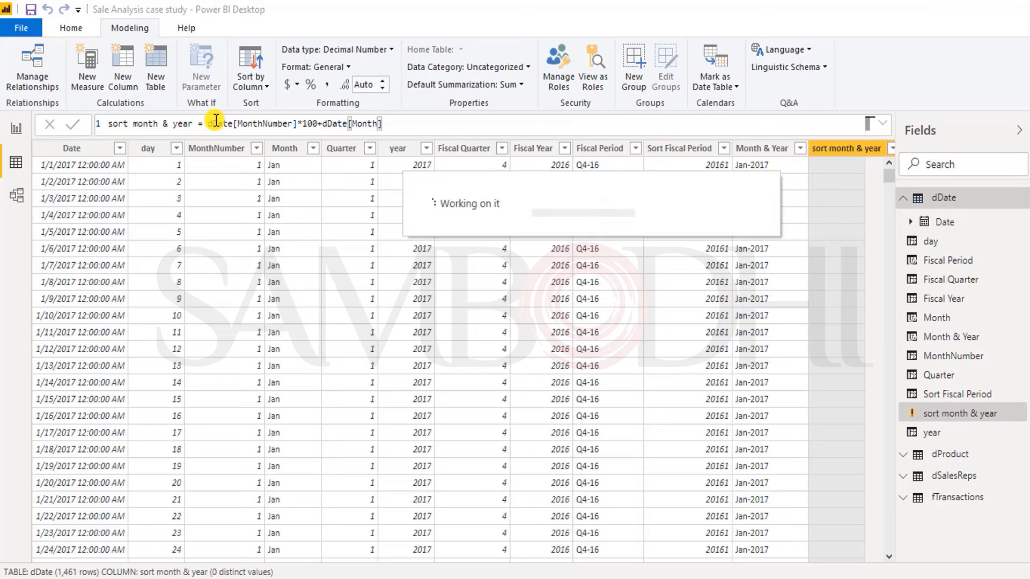
Step: Replace dDate[MonthNumber] with dDate[year] in front of *100 in the sort month & year formula
click(293, 127)
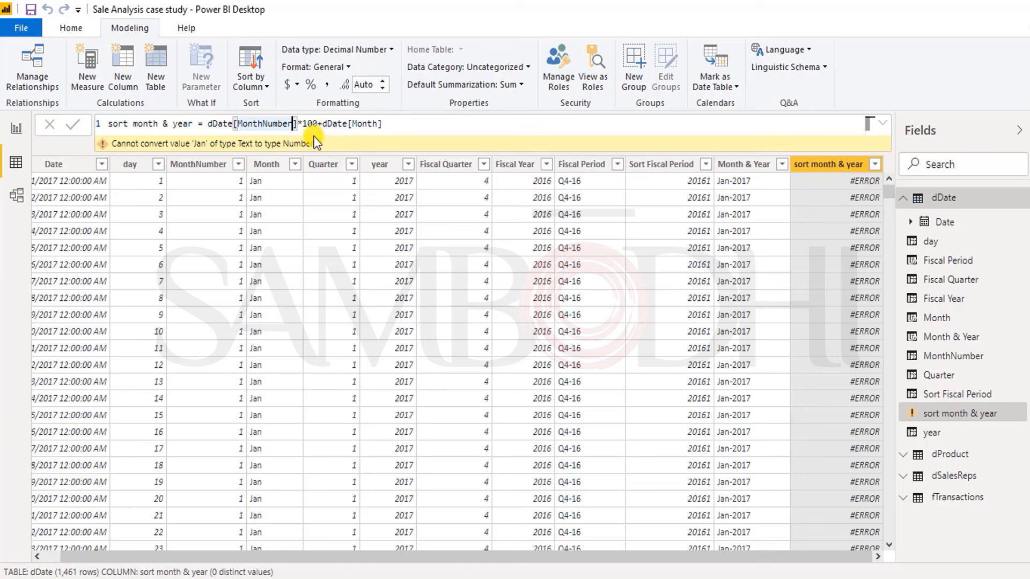
click(299, 125)
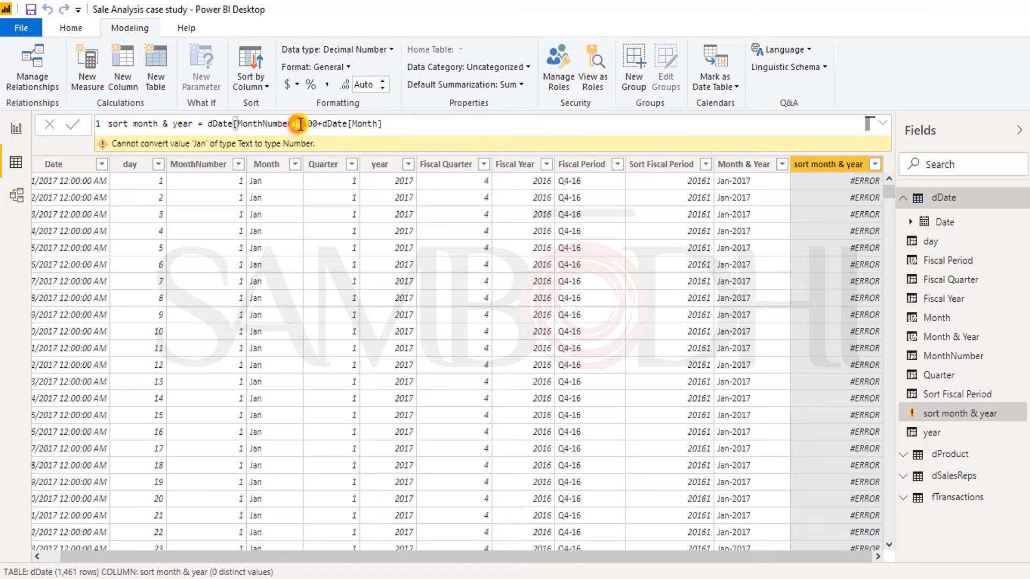
key(BackSpace)
key(BackSpace)
key(BackSpace)
key(BackSpace)
key(BackSpace)
key(BackSpace)
key(BackSpace)
key(BackSpace)
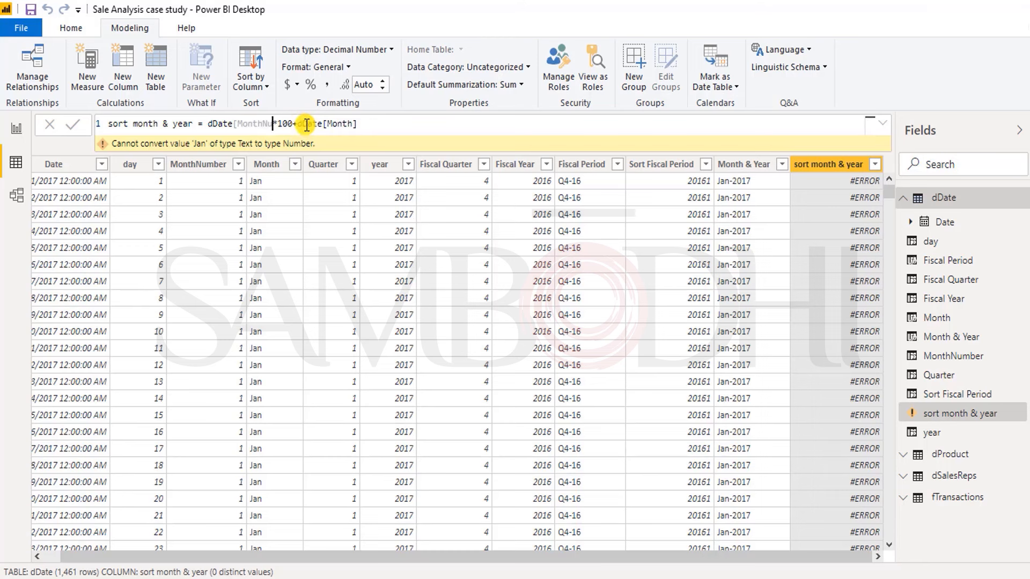
key(BackSpace)
key(BackSpace)
key(BackSpace)
key(BackSpace)
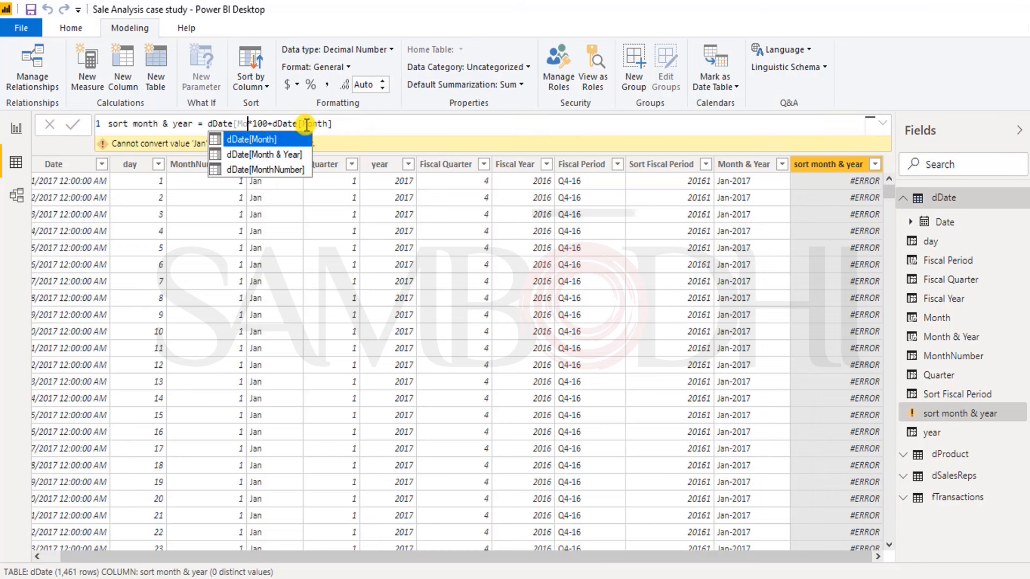
key(Down)
key(Down)
key(Down)
key(Down)
key(Down)
key(Down)
key(Down)
key(Down)
key(Up)
key(Up)
key(Up)
key(Down)
key(Down)
key(Down)
key(Down)
key(Down)
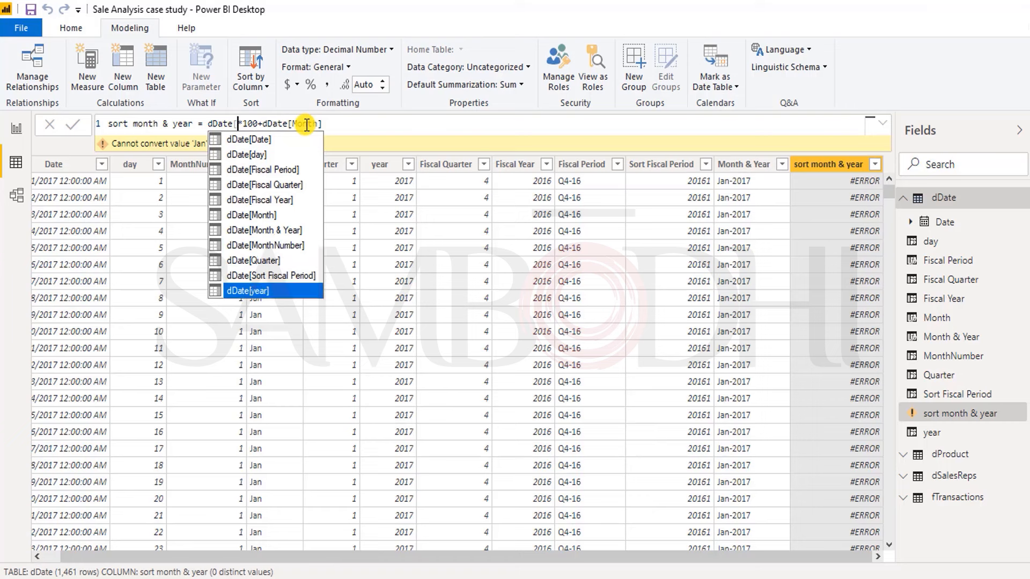
key(Tab)
Step: Replace the part after *100 with +dDate[MonthNumber] in the sort month & year formula and commit it
click(329, 124)
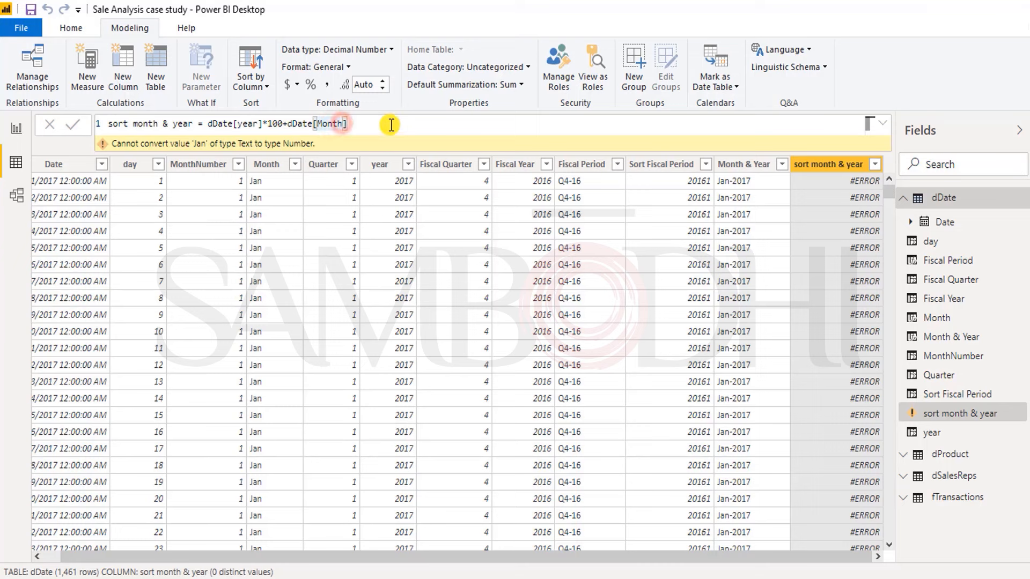
key(BackSpace)
key(BackSpace)
key(BackSpace)
key(BackSpace)
key(BackSpace)
key(BackSpace)
key(BackSpace)
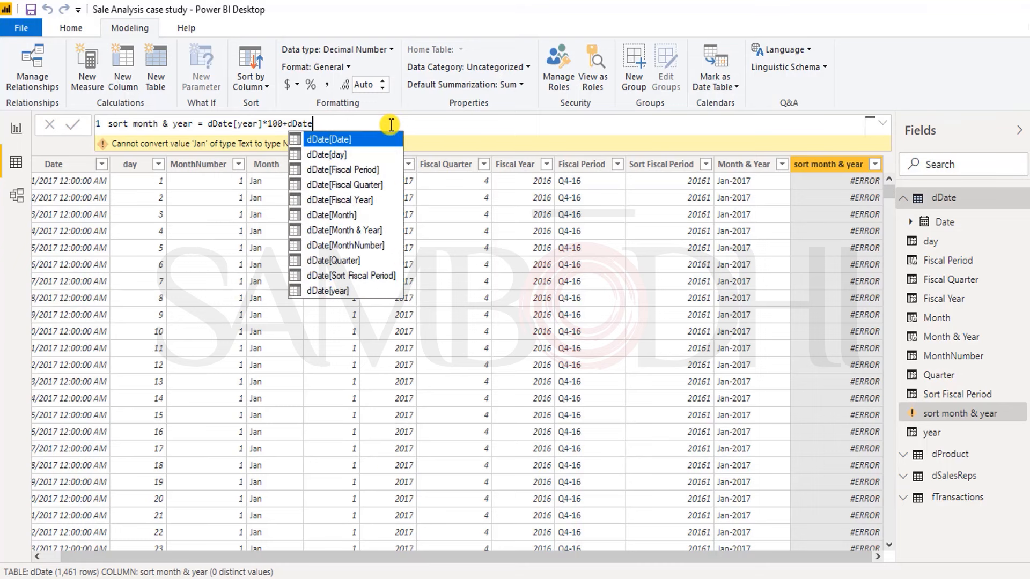
key(BackSpace)
key(BackSpace)
key(BackSpace)
key(BackSpace)
key(BackSpace)
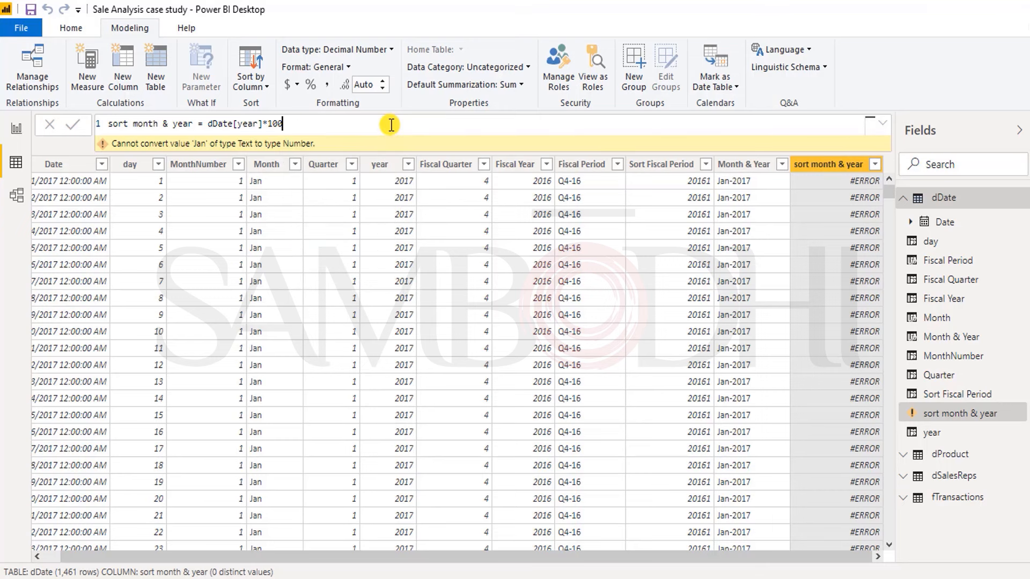
text(dd)
key(Down)
key(Down)
key(Down)
key(Down)
key(Down)
key(Down)
key(Down)
key(Down)
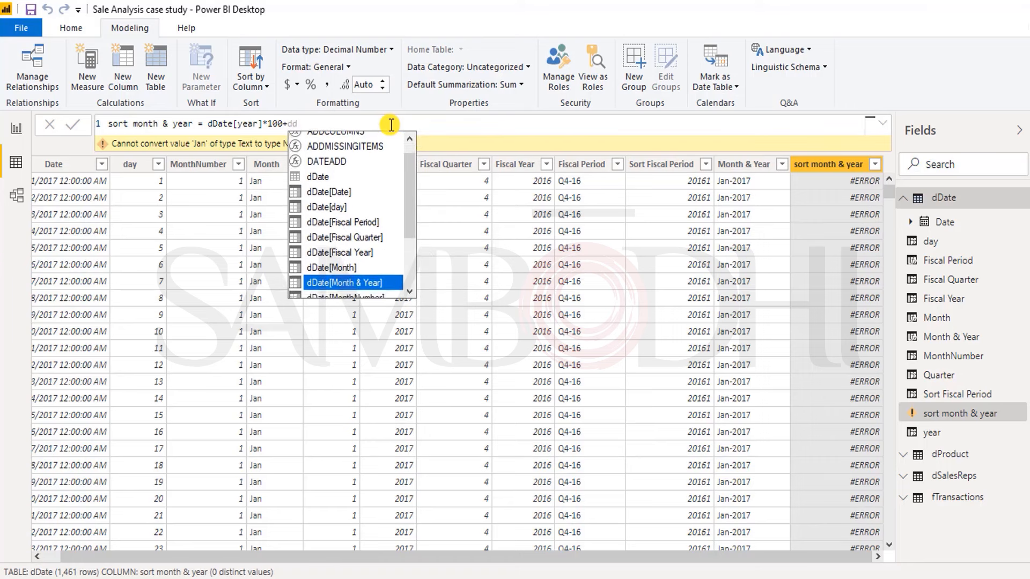
key(Tab)
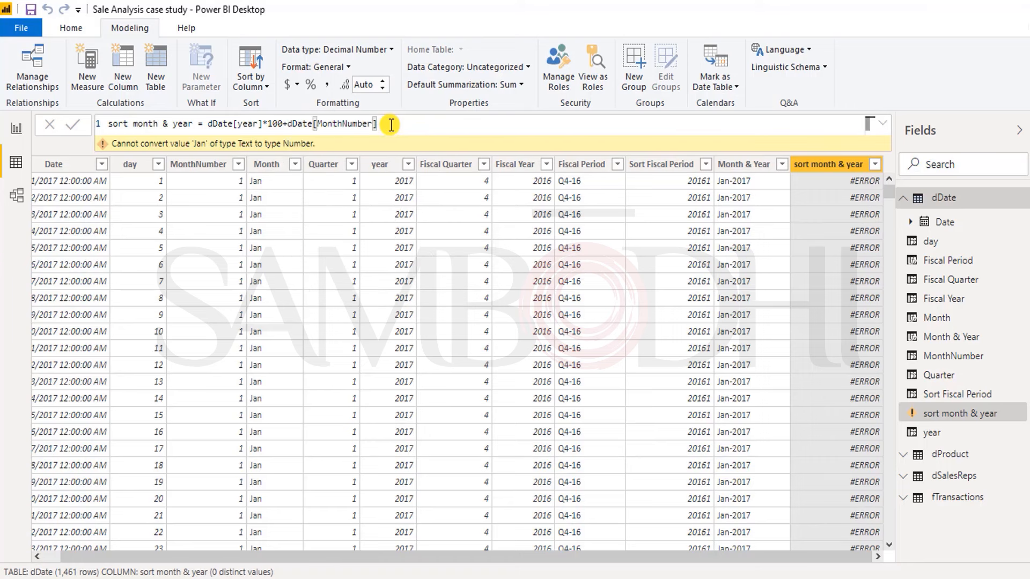
key(Return)
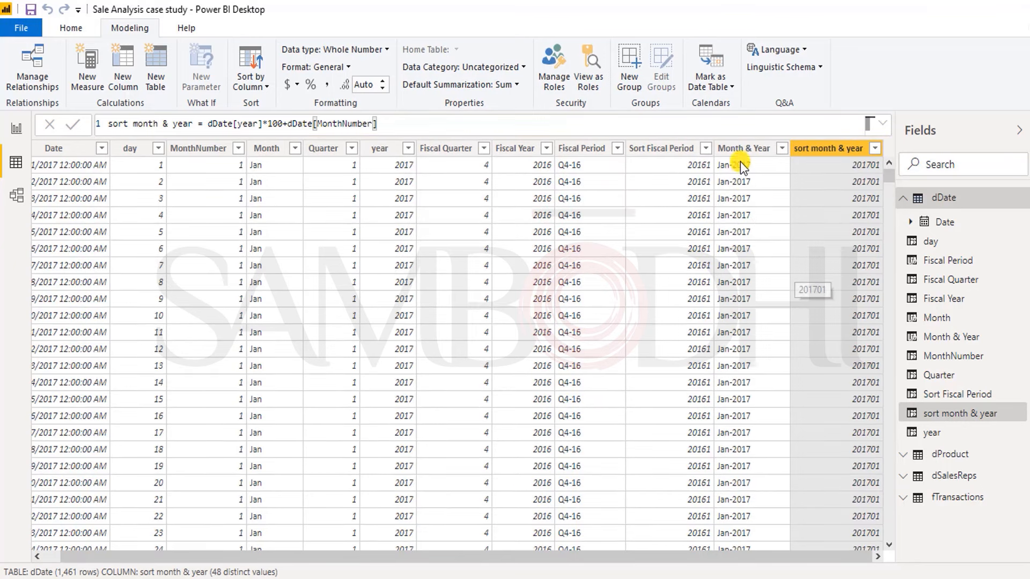
Step: Sort the Month & Year column of dDate by the sort month & year column
click(741, 152)
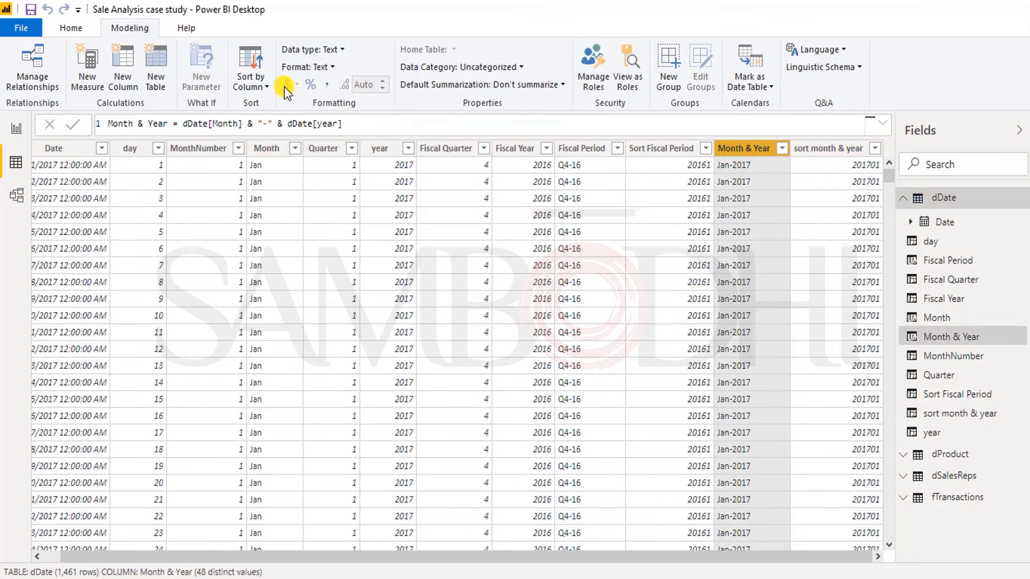
click(255, 85)
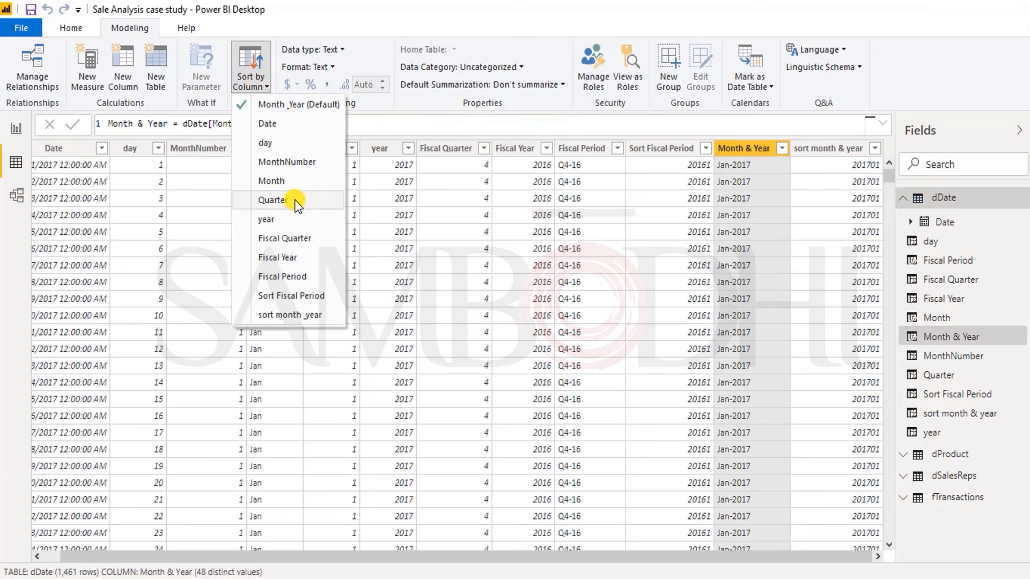
click(308, 317)
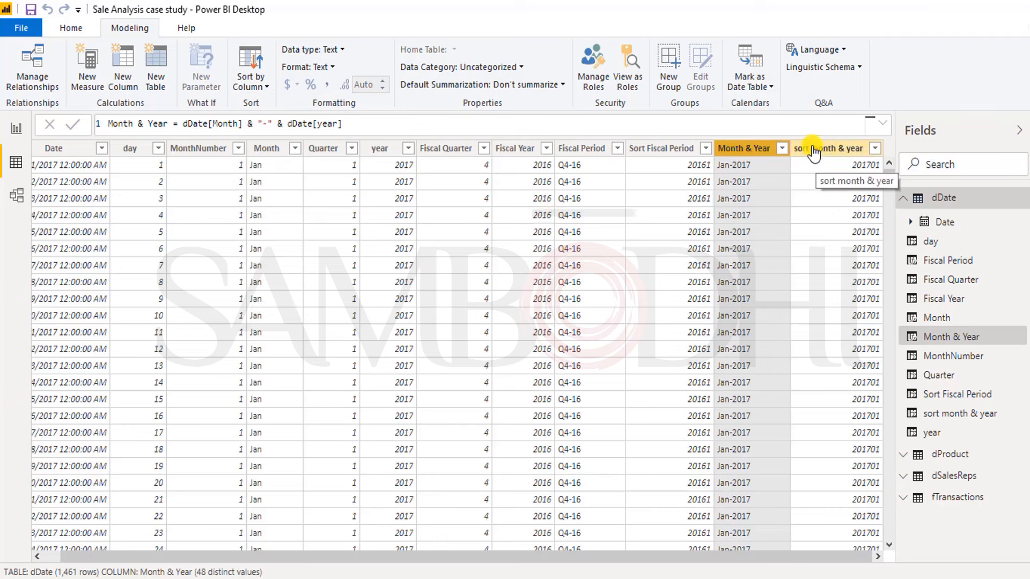
Step: Mark dDate as a date table with Date as its date column
click(743, 86)
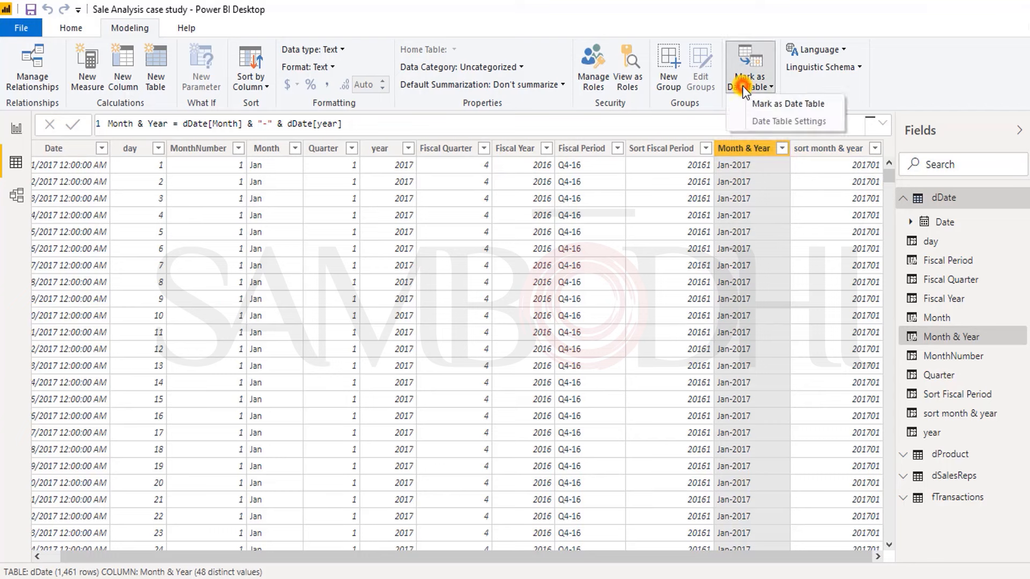
click(810, 106)
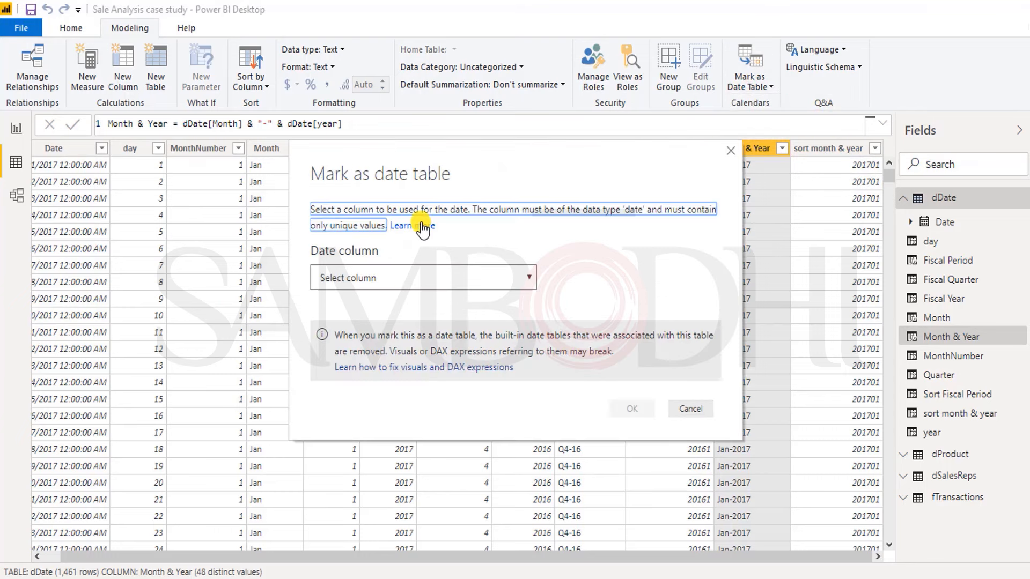
click(422, 275)
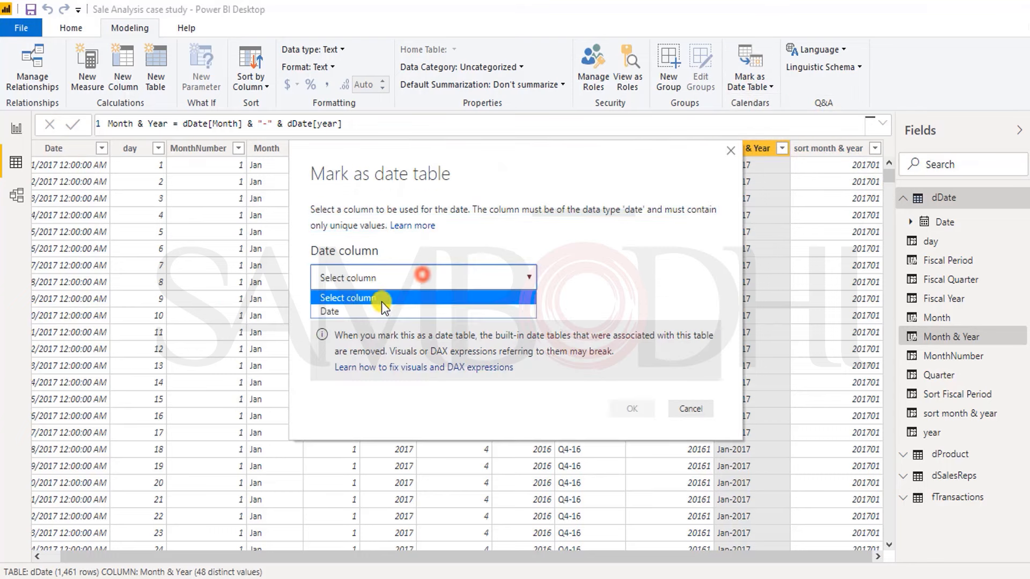
click(331, 313)
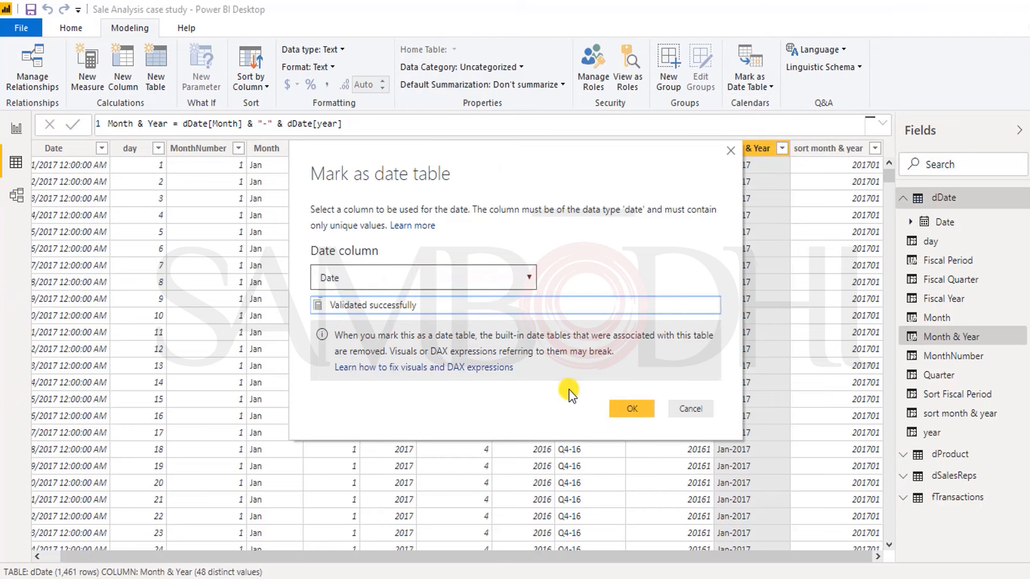
click(629, 410)
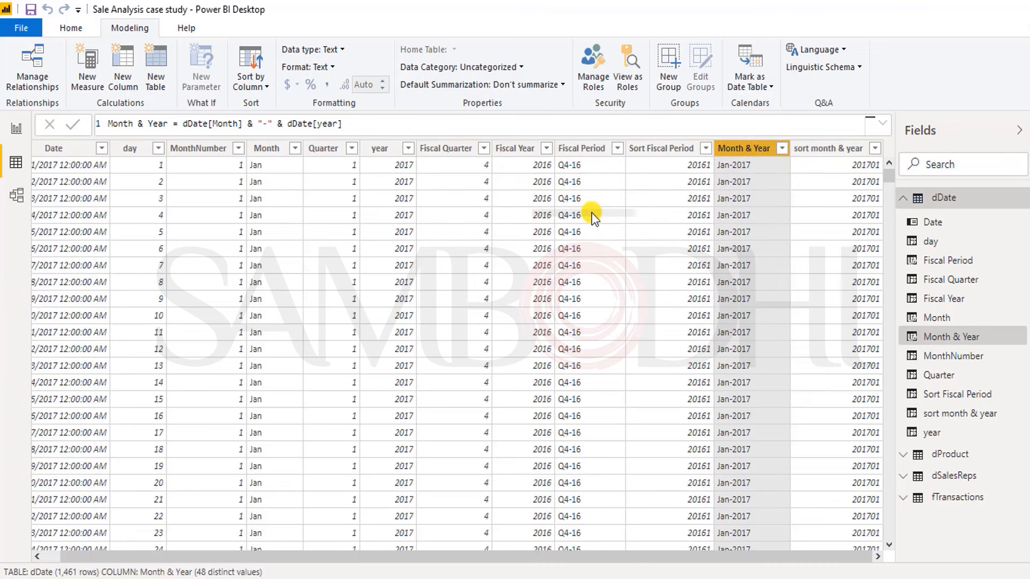
Step: Review the dDate columns and their formulas one by one, from Date through sort month & year
click(75, 149)
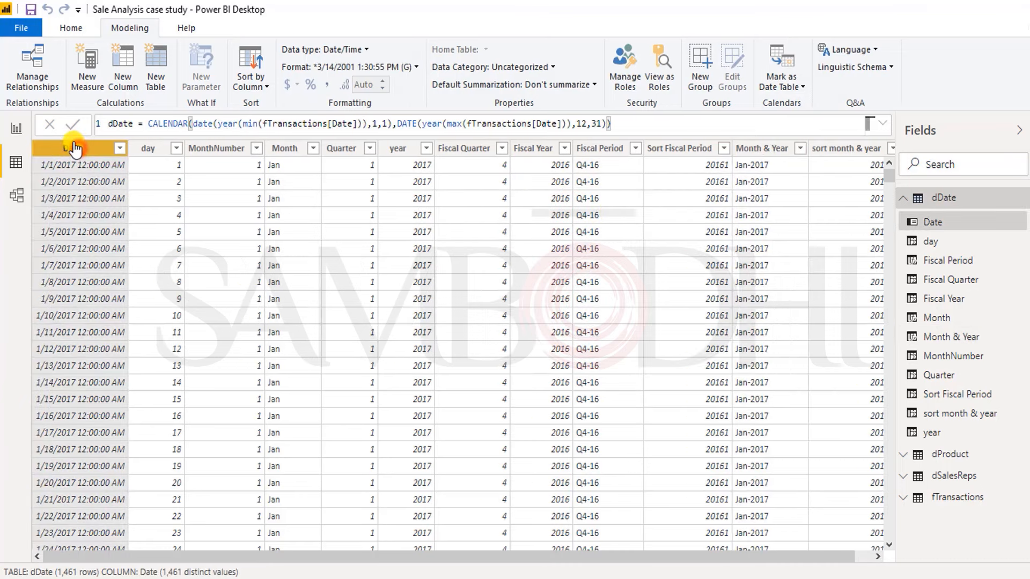
key(Right)
key(Right)
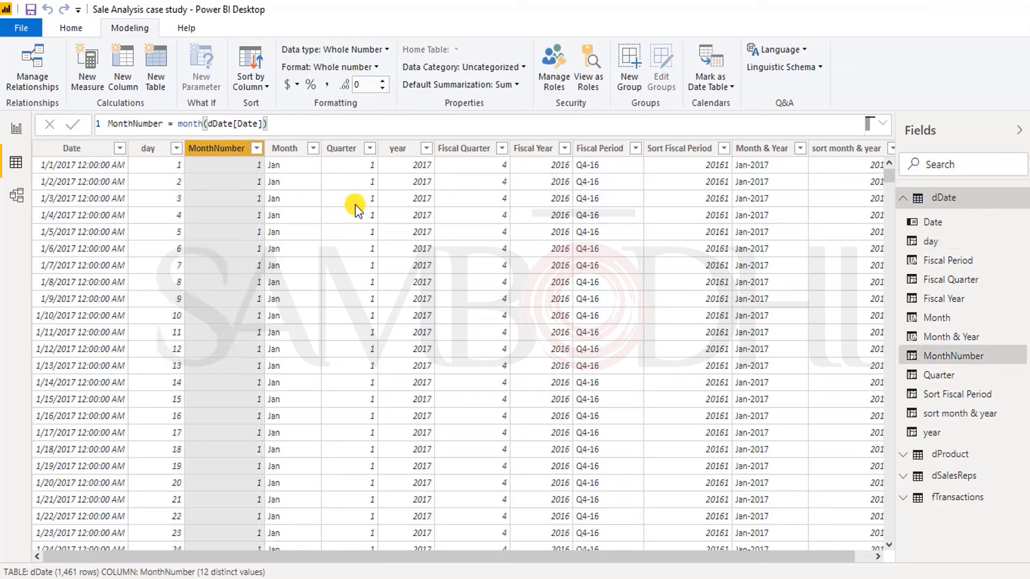
key(Right)
key(Right)
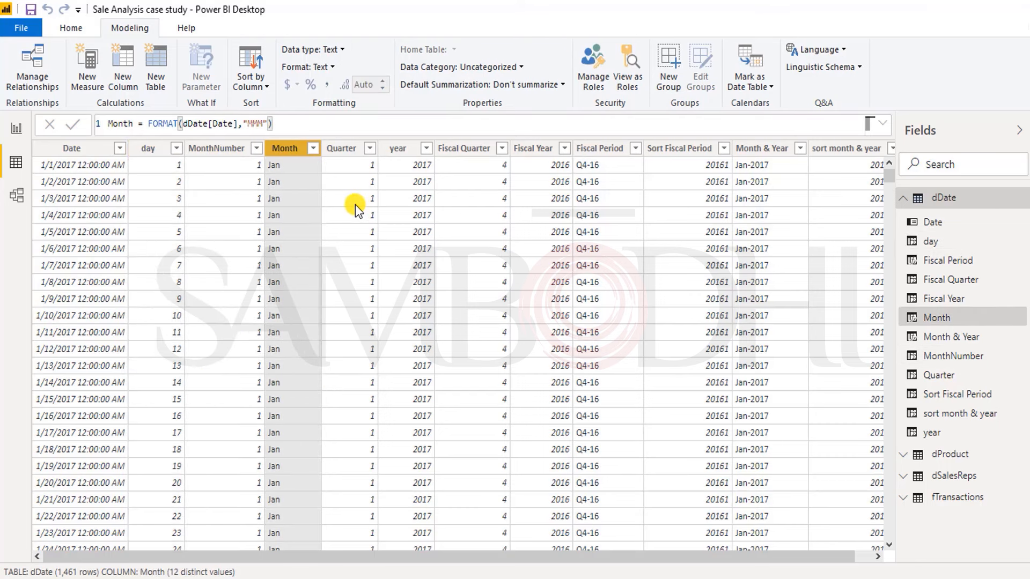
key(Right)
key(Right)
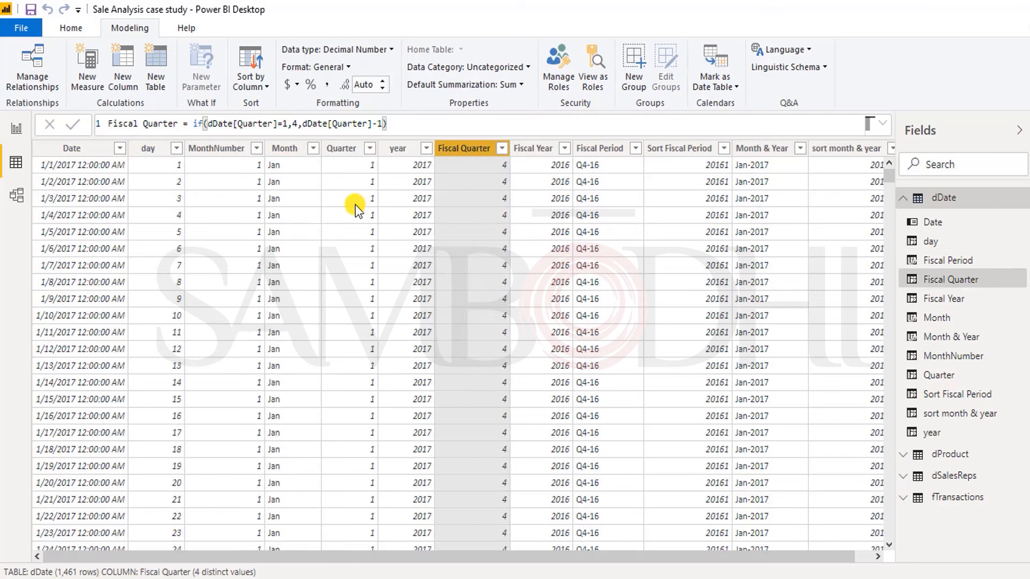
key(Right)
key(Right)
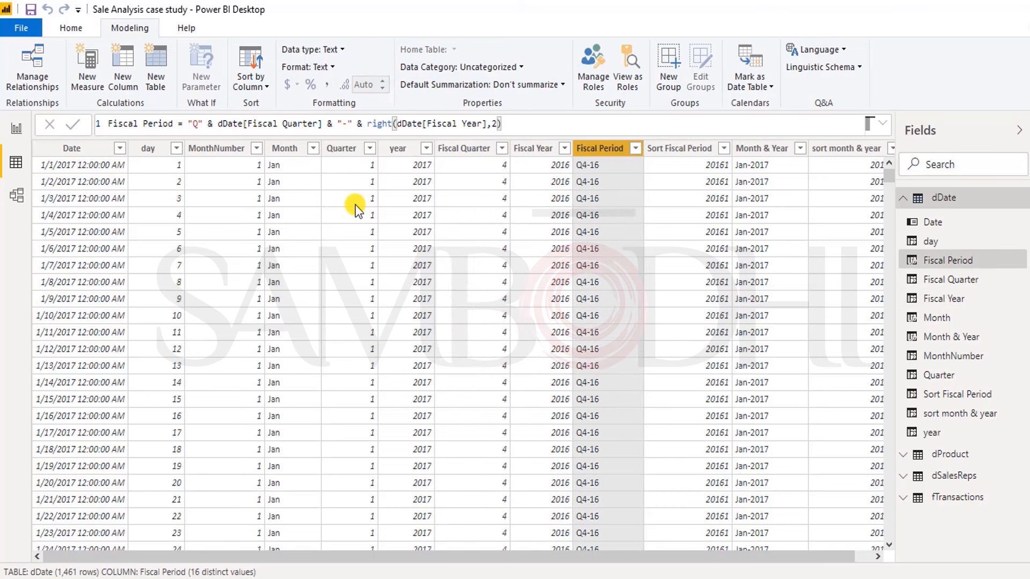
key(Right)
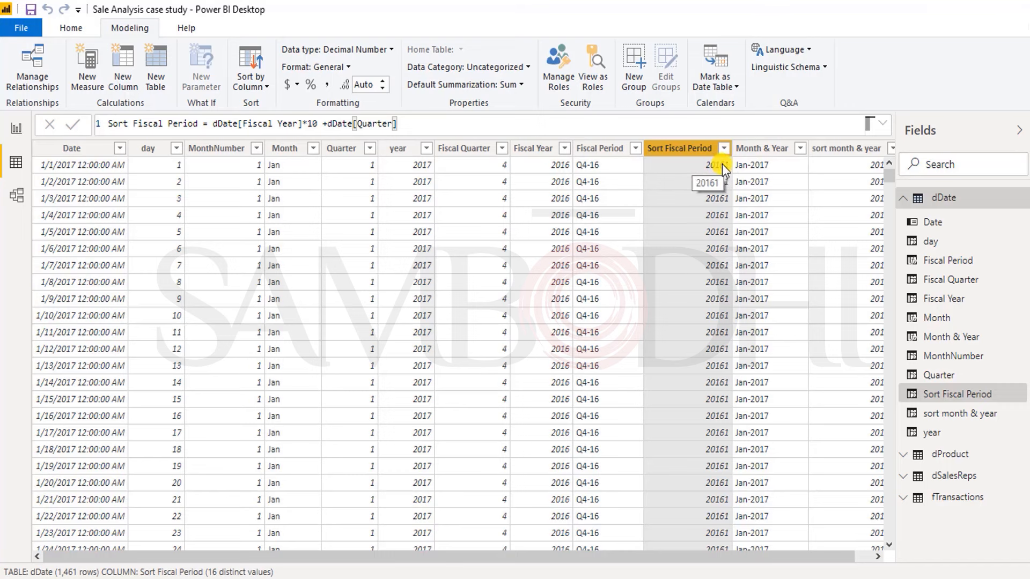
key(Right)
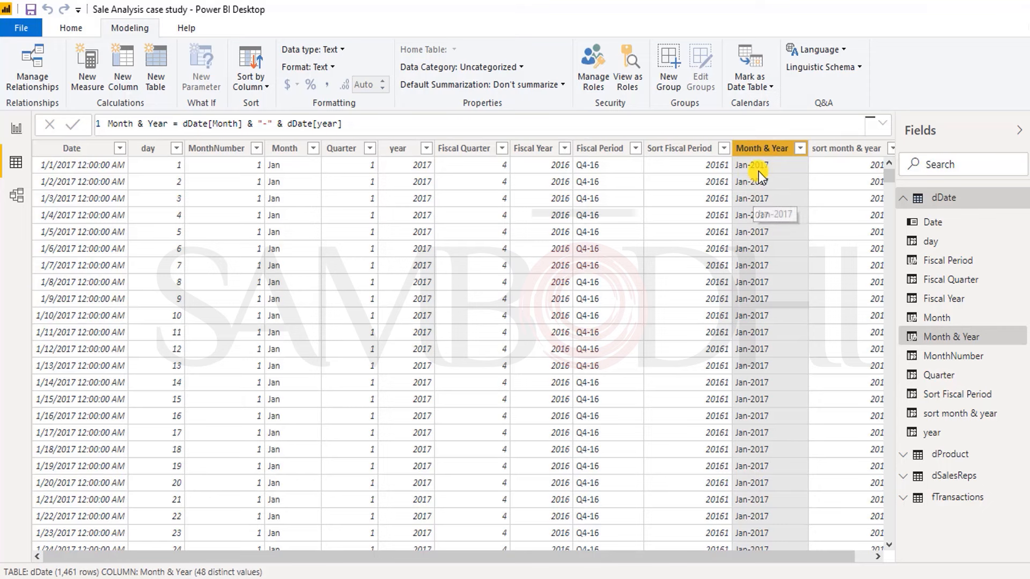
key(Right)
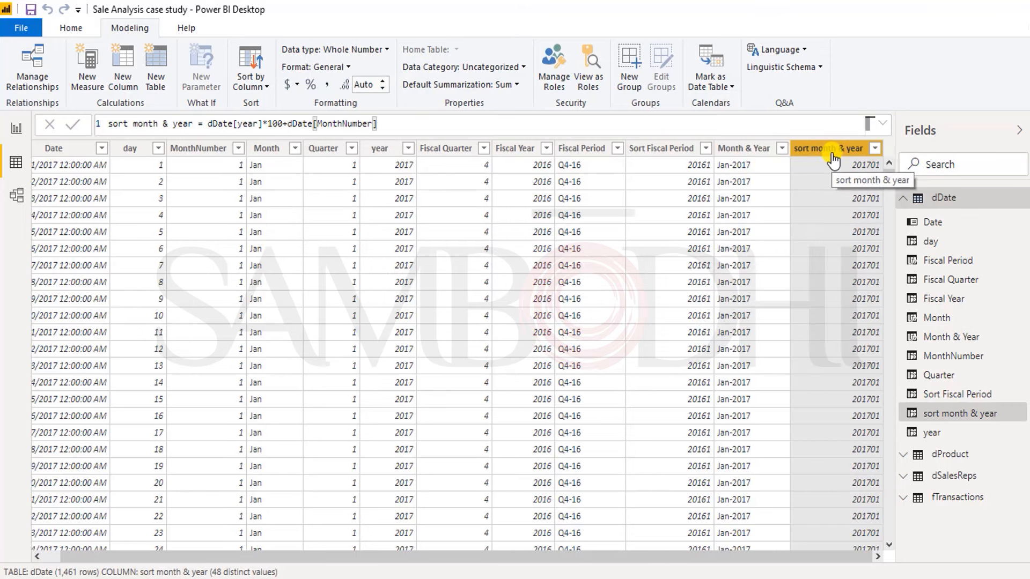